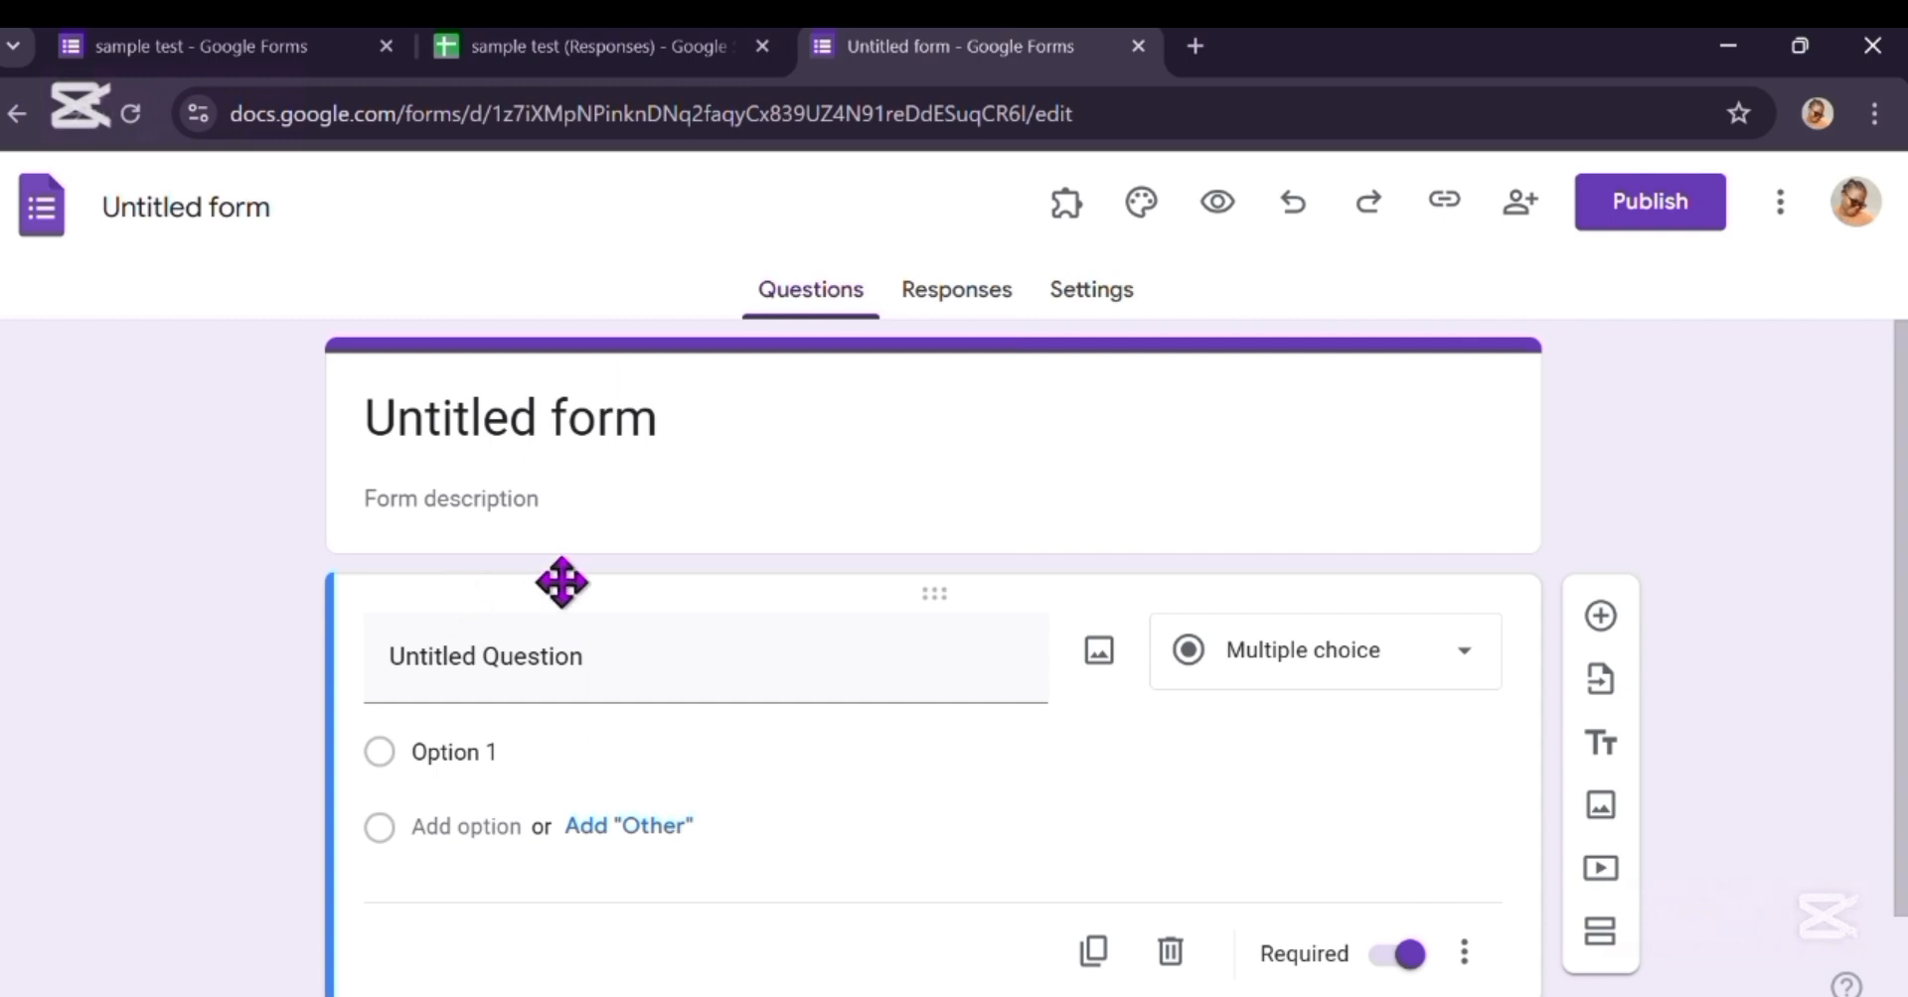
Step: Title the form "chm411" and apply the same name to the form file
click(676, 412)
text(U)
key(BackSpace)
text(C)
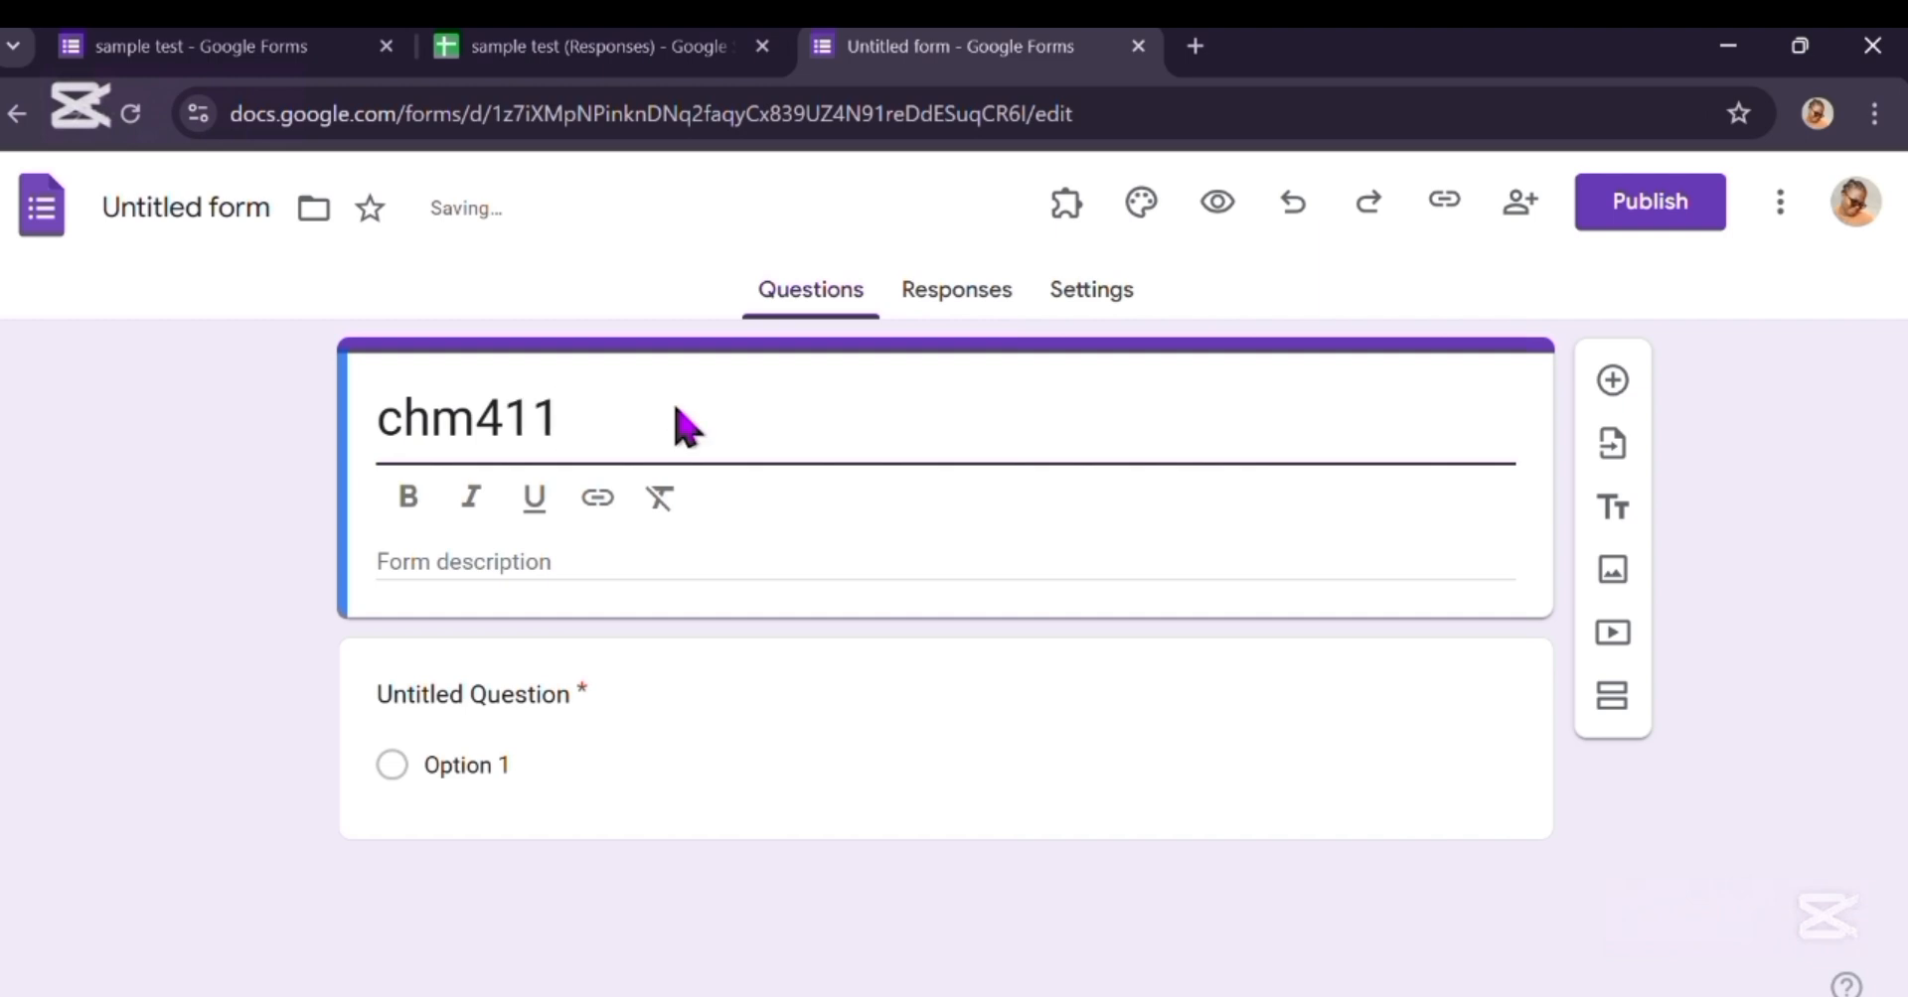
click(179, 219)
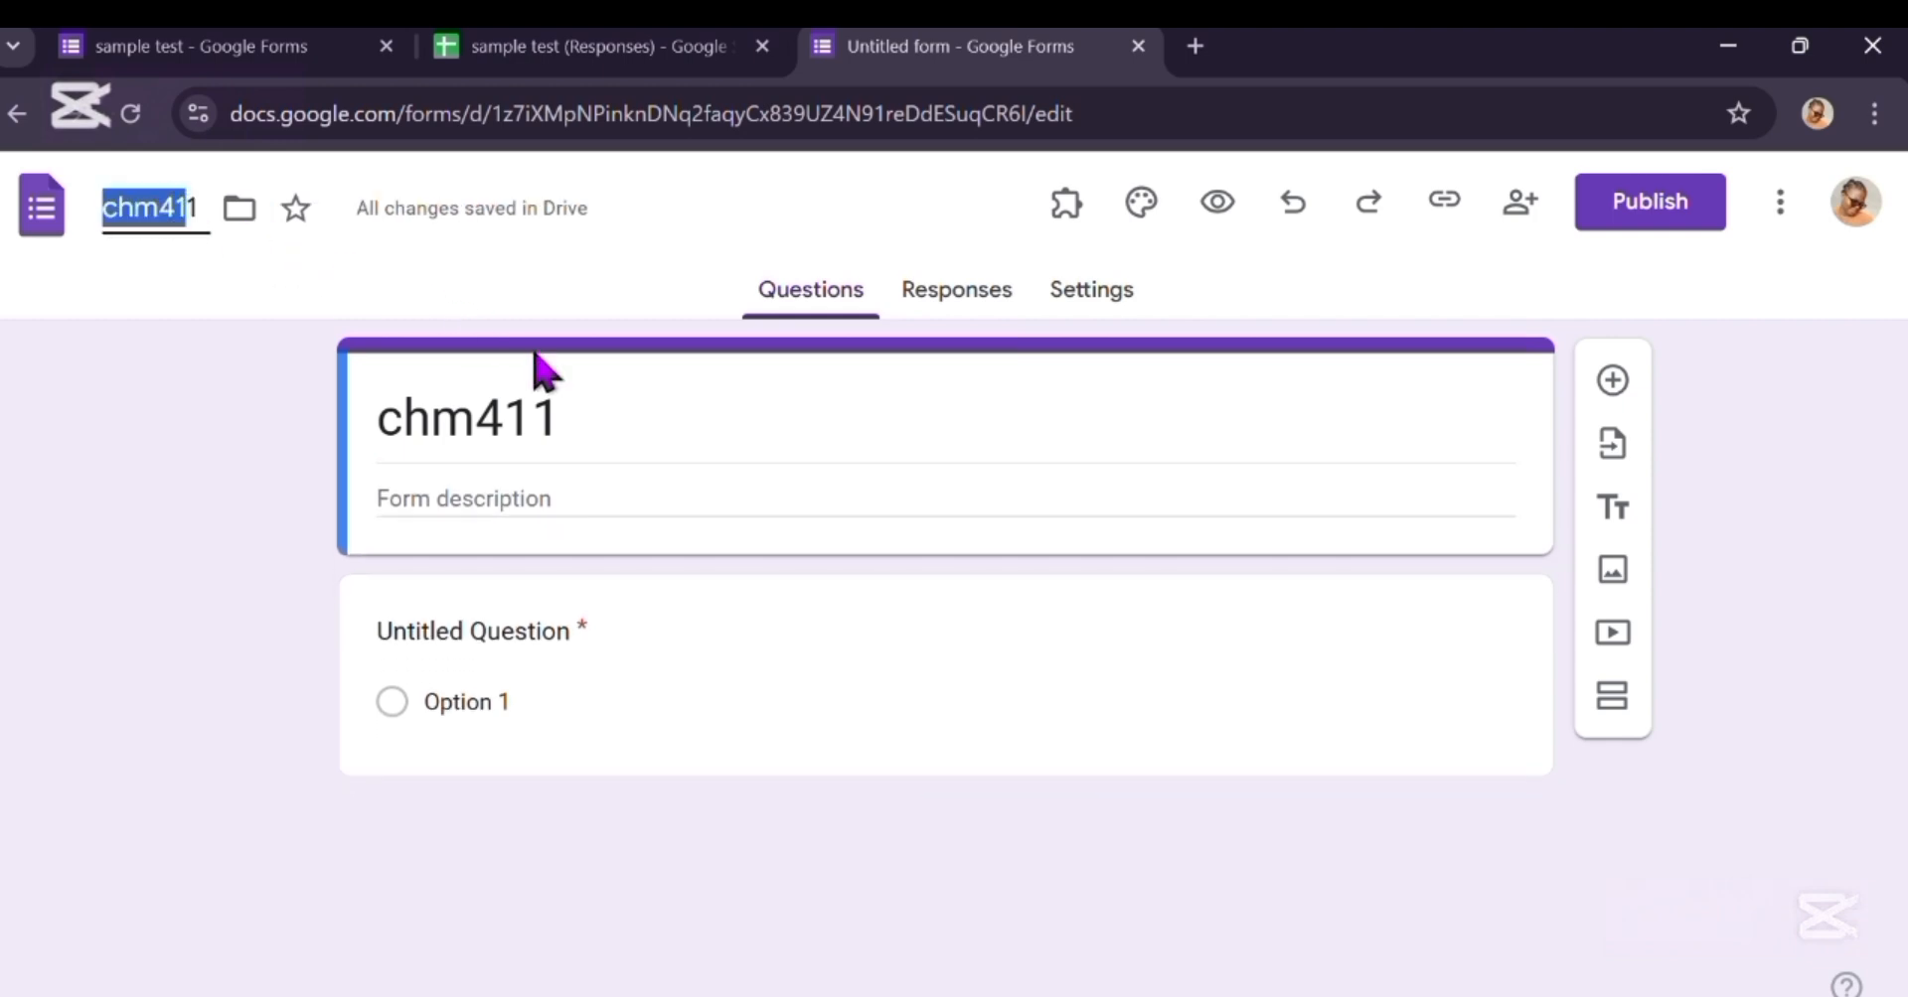
Step: Enter the form description "this test makes 30 of your grade"
click(517, 498)
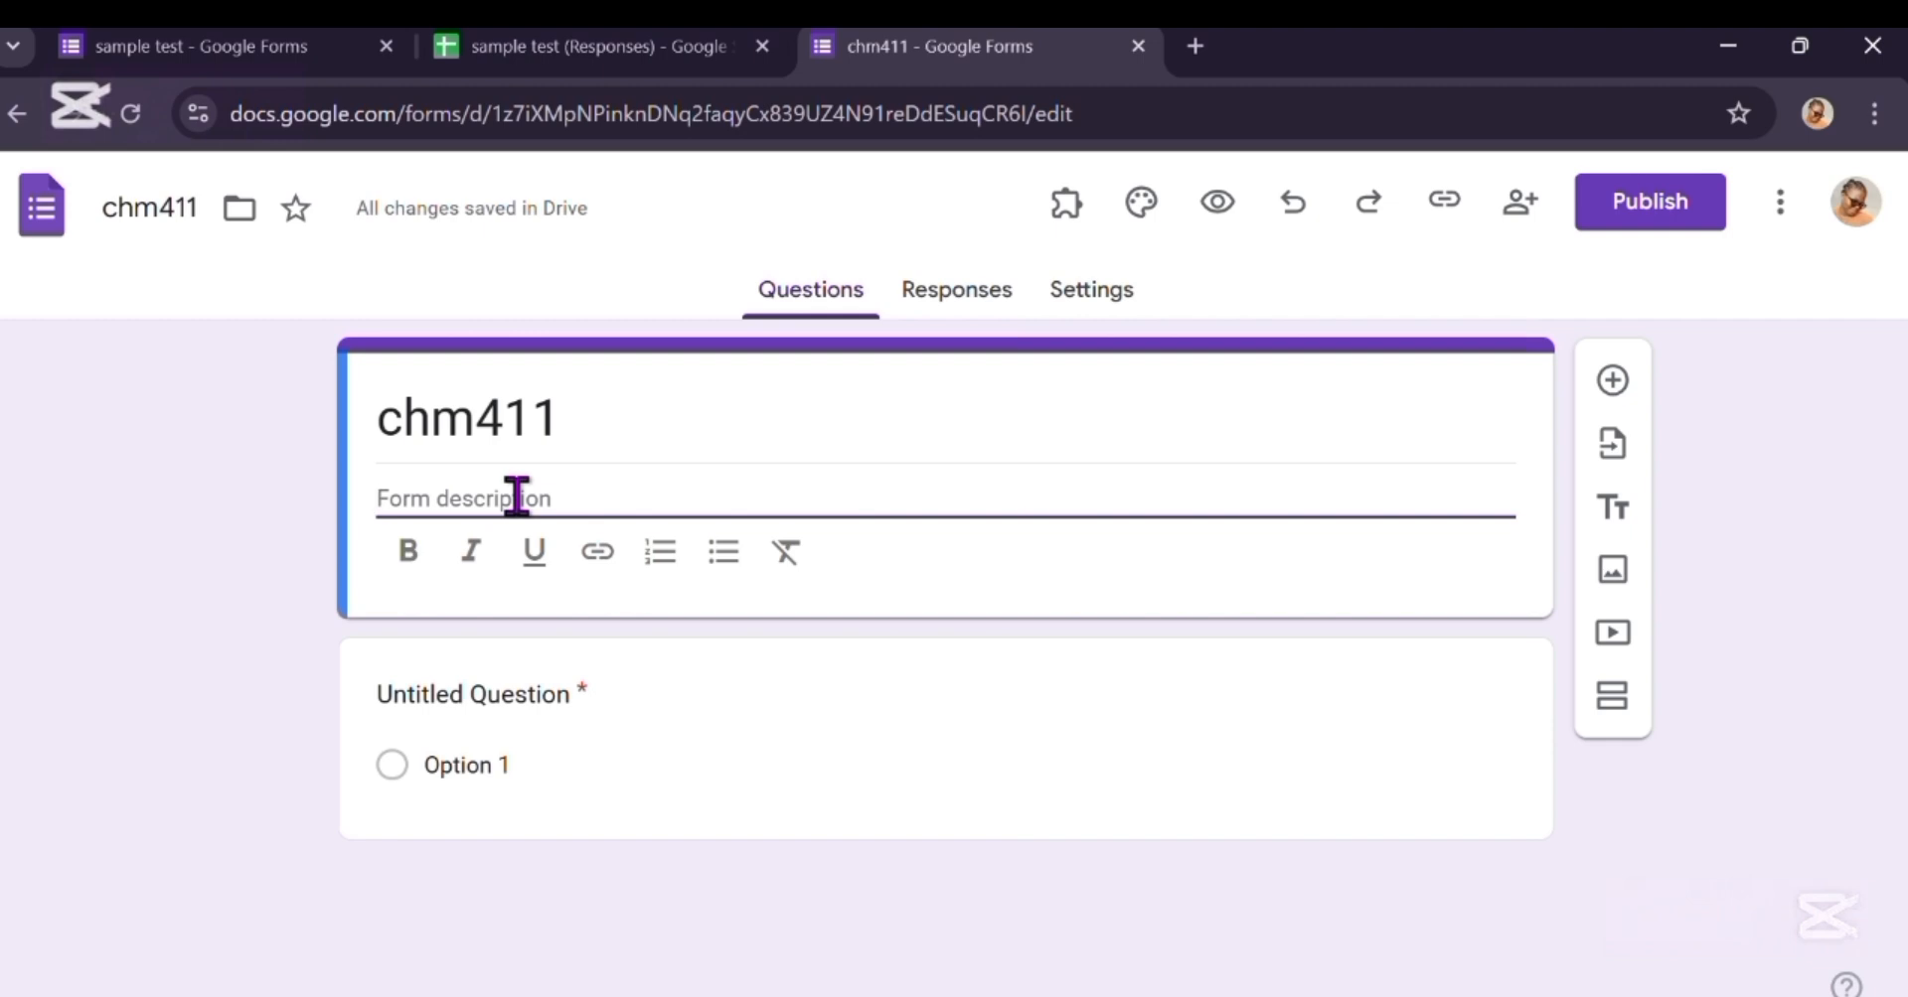
text(this test)
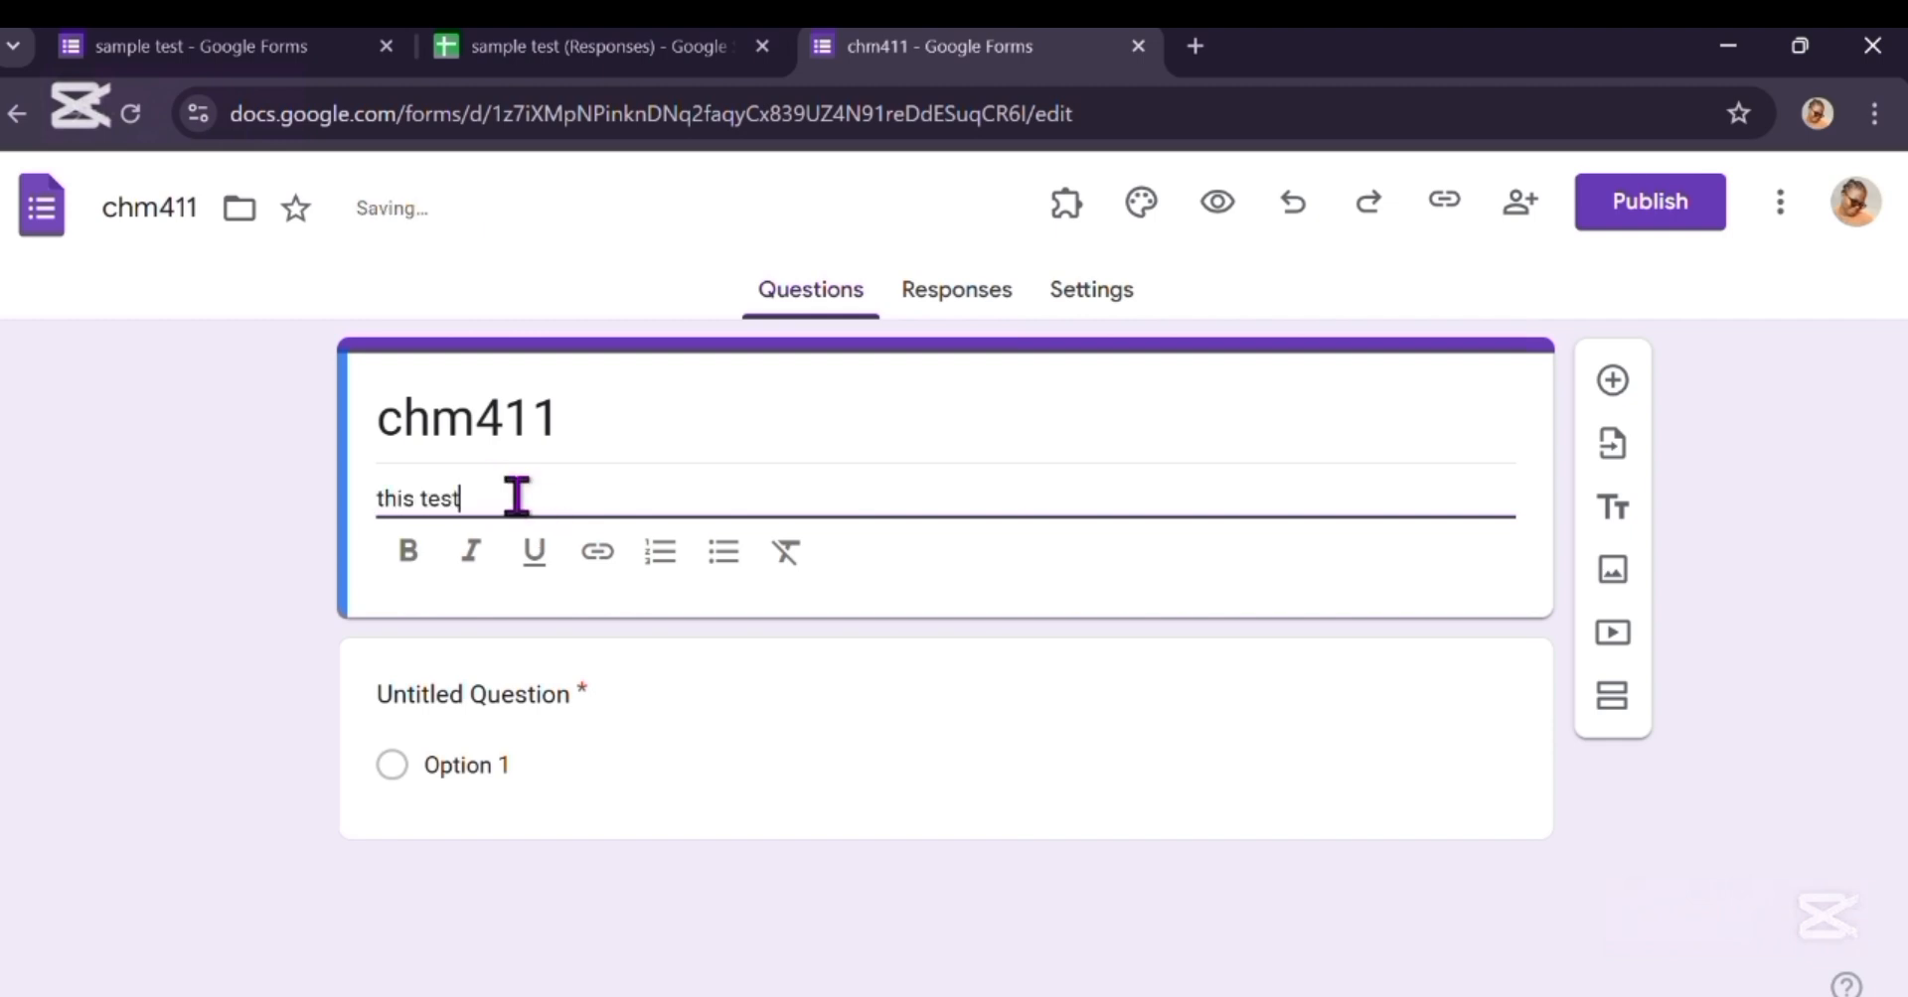
text( makes 30 of your grade)
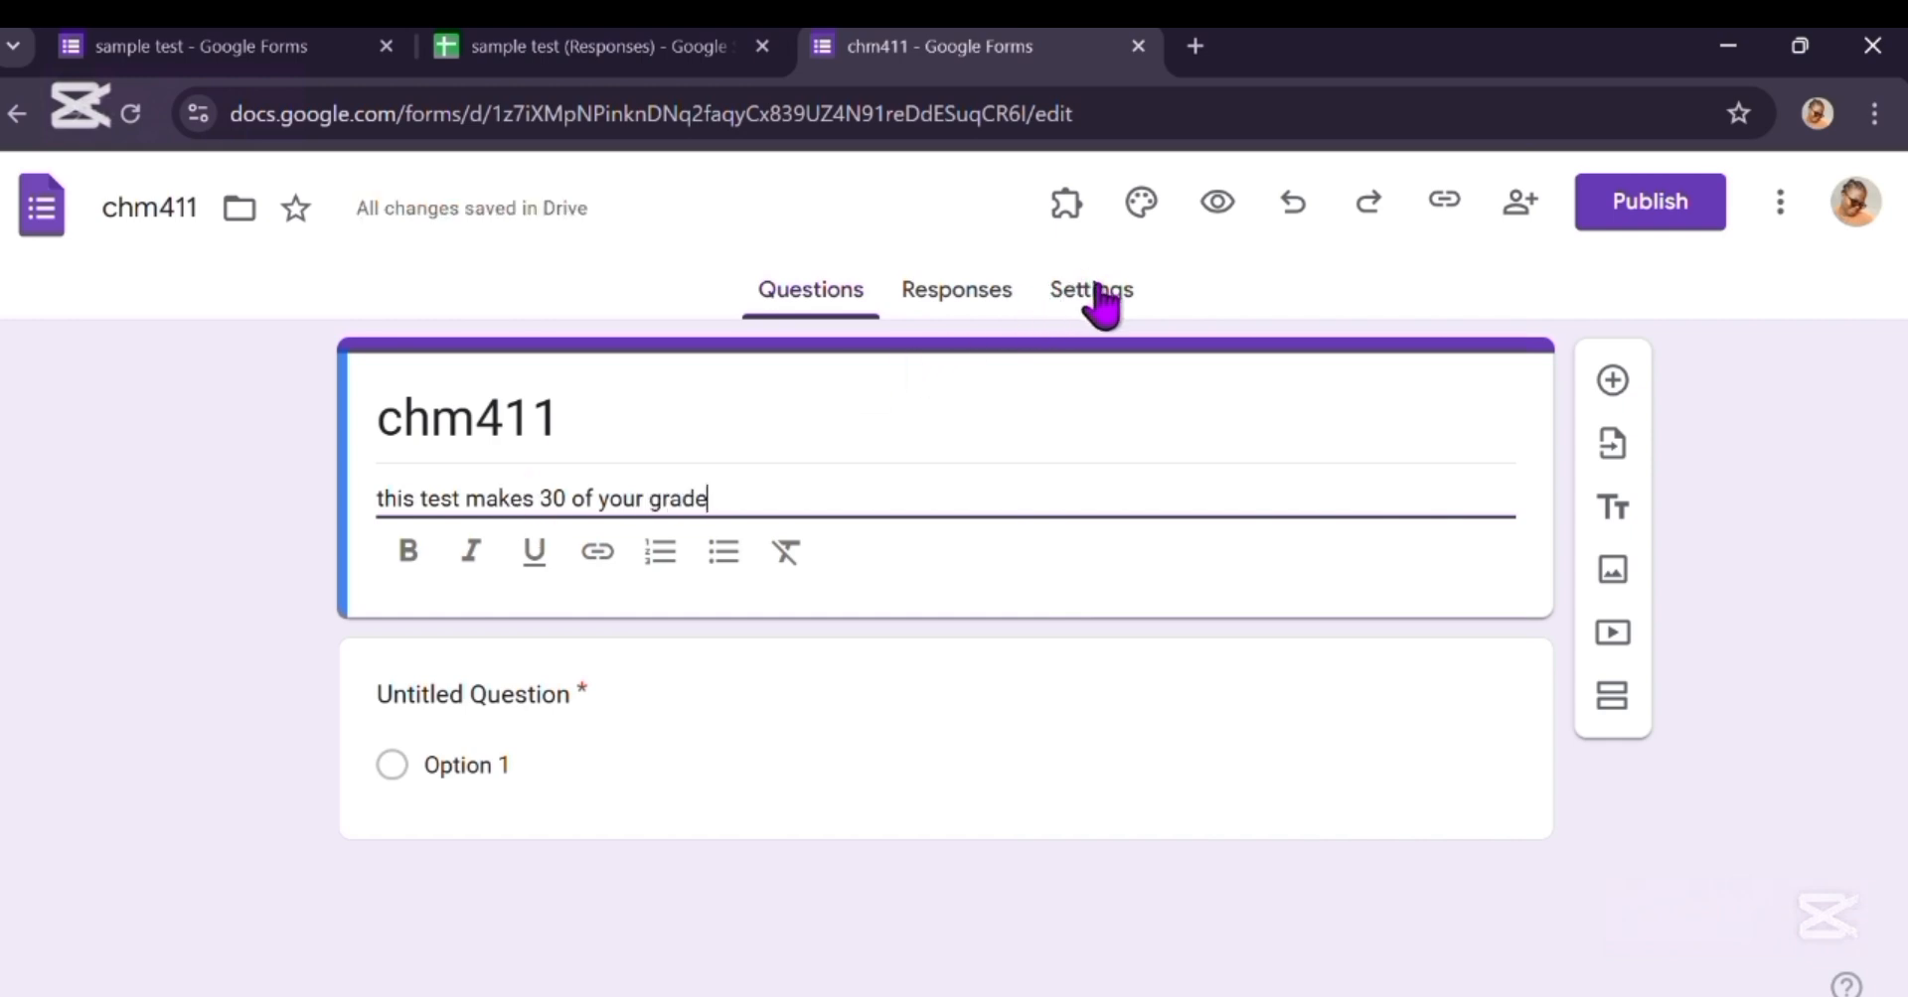
Step: Make the form a quiz and turn off missed questions, correct answers and point values for respondents
click(1101, 298)
click(1426, 557)
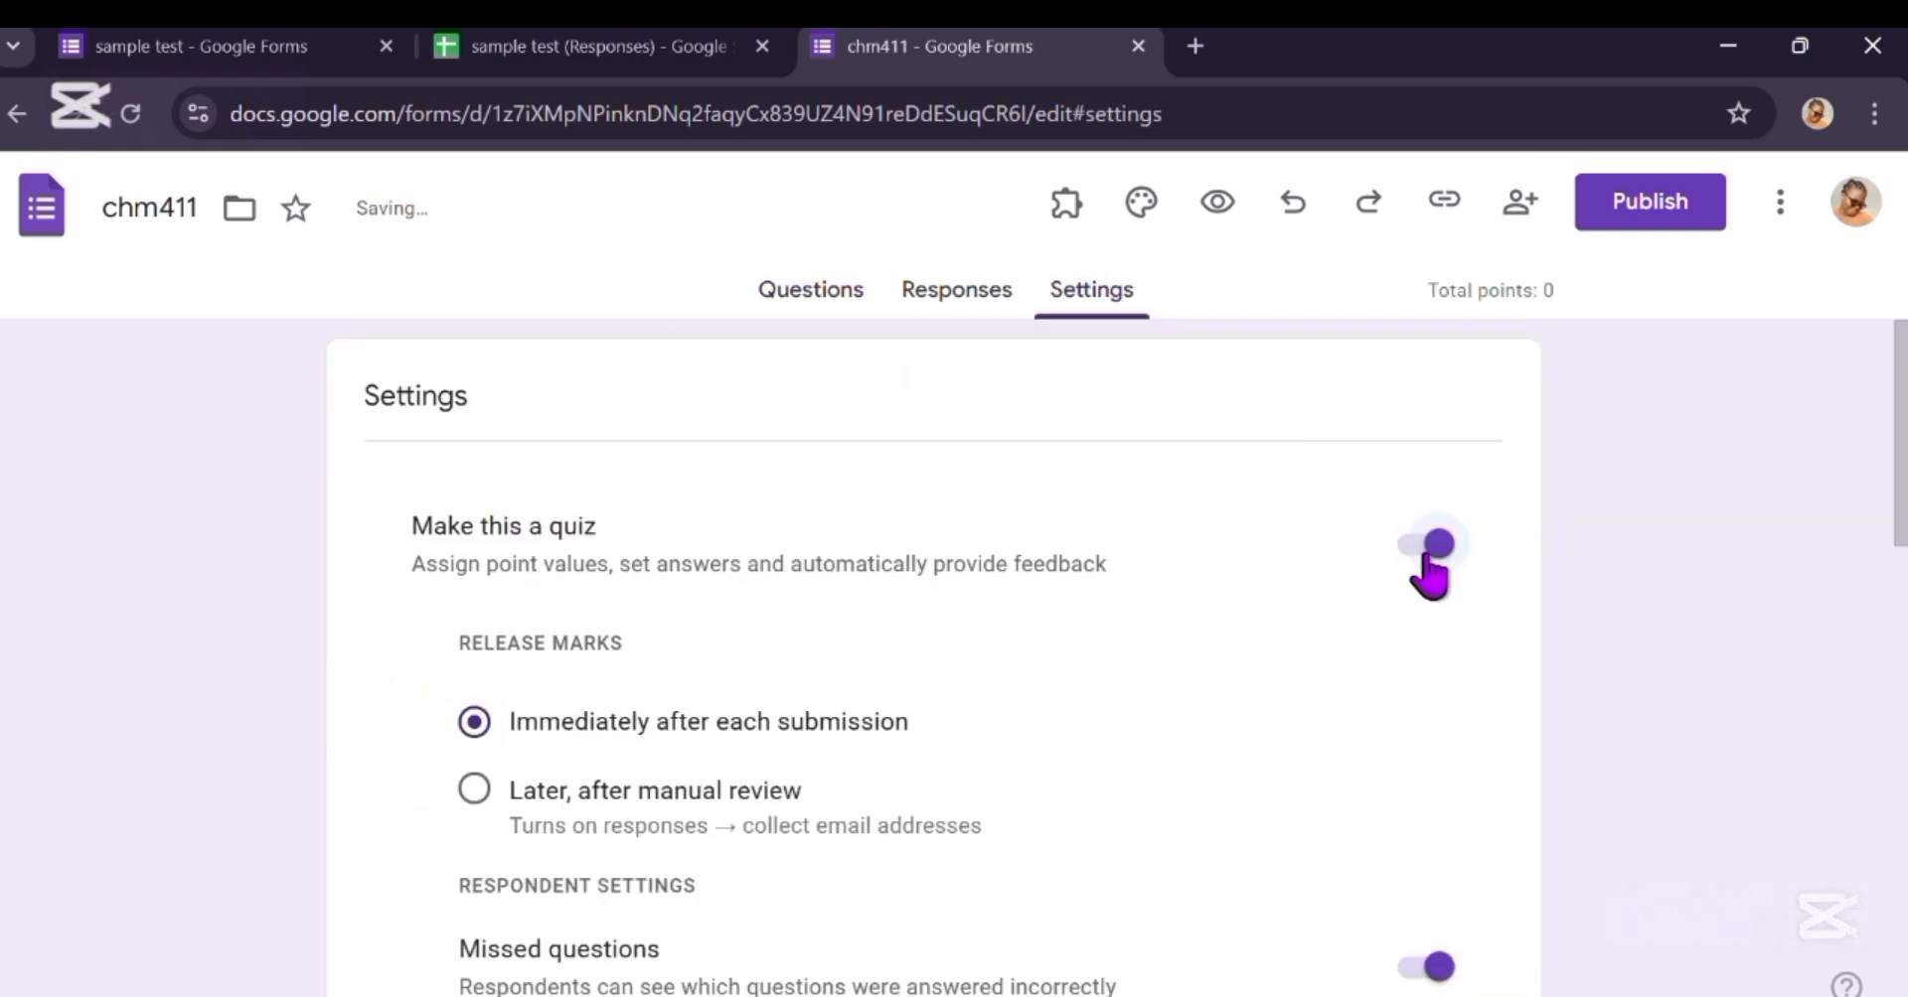
scroll(1426, 569, down, 3)
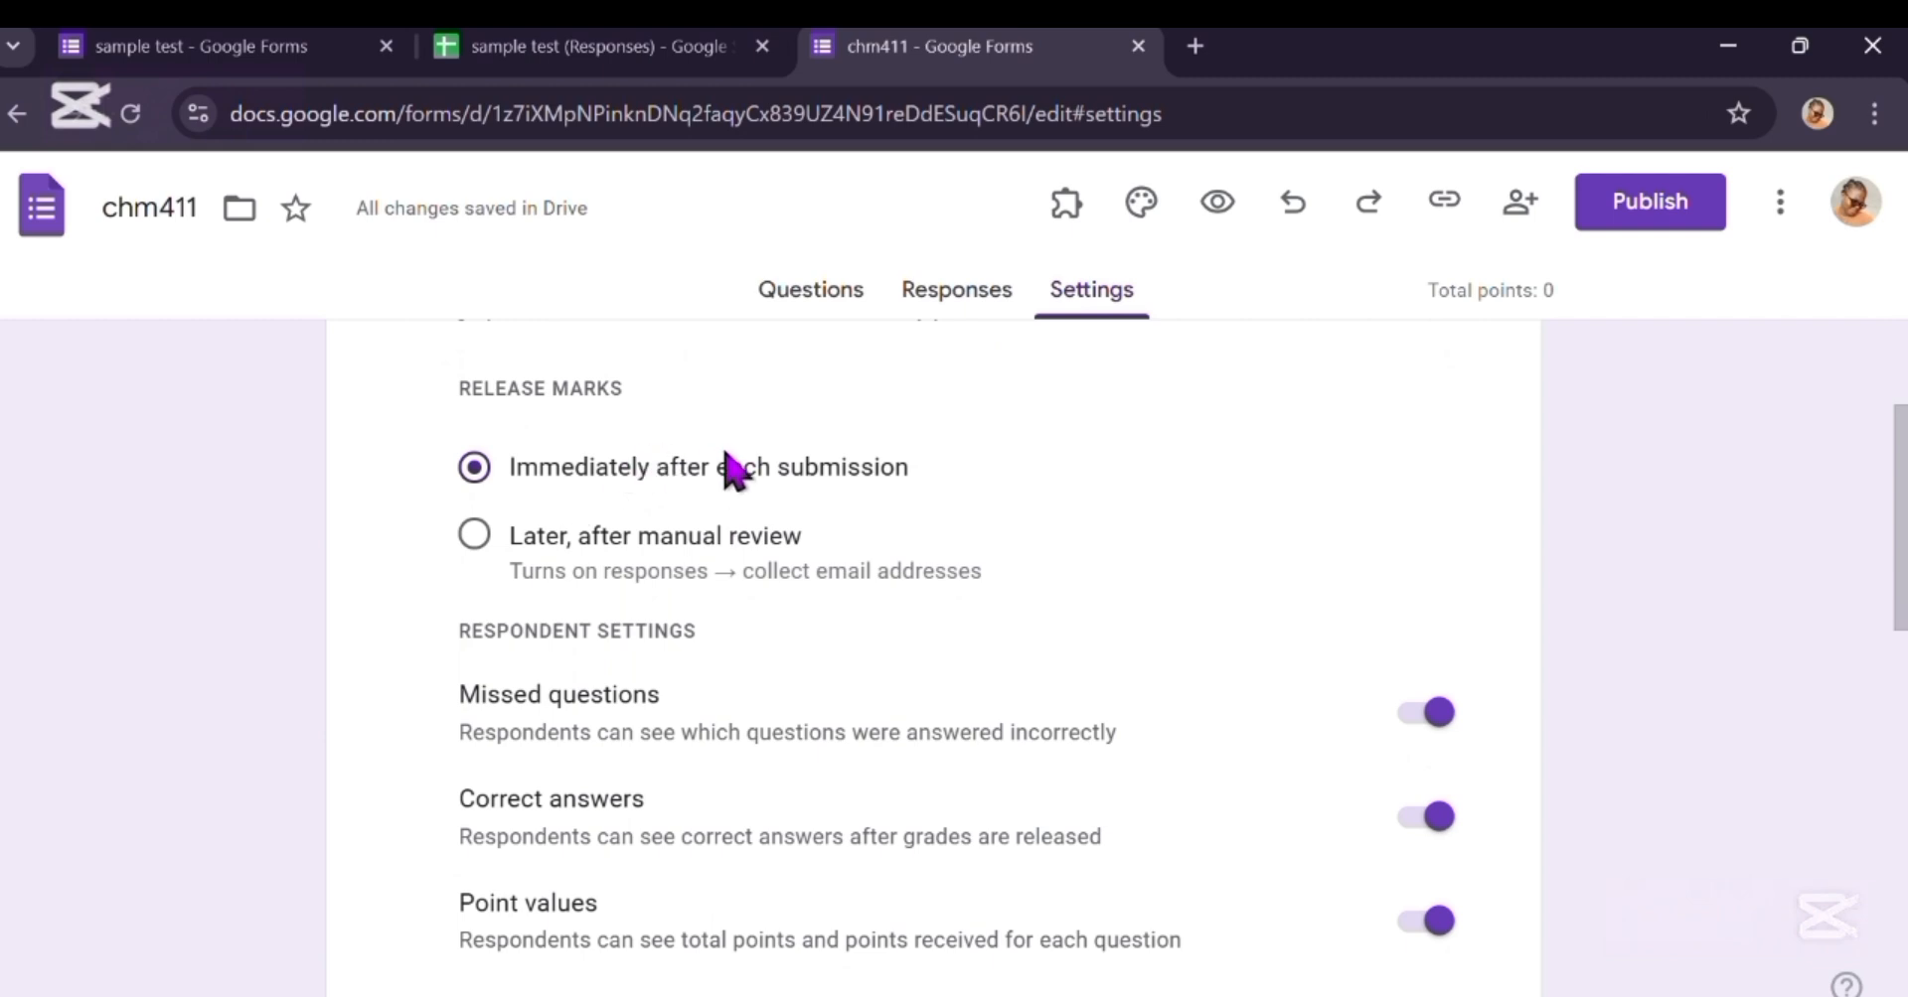
scroll(793, 754, down, 3)
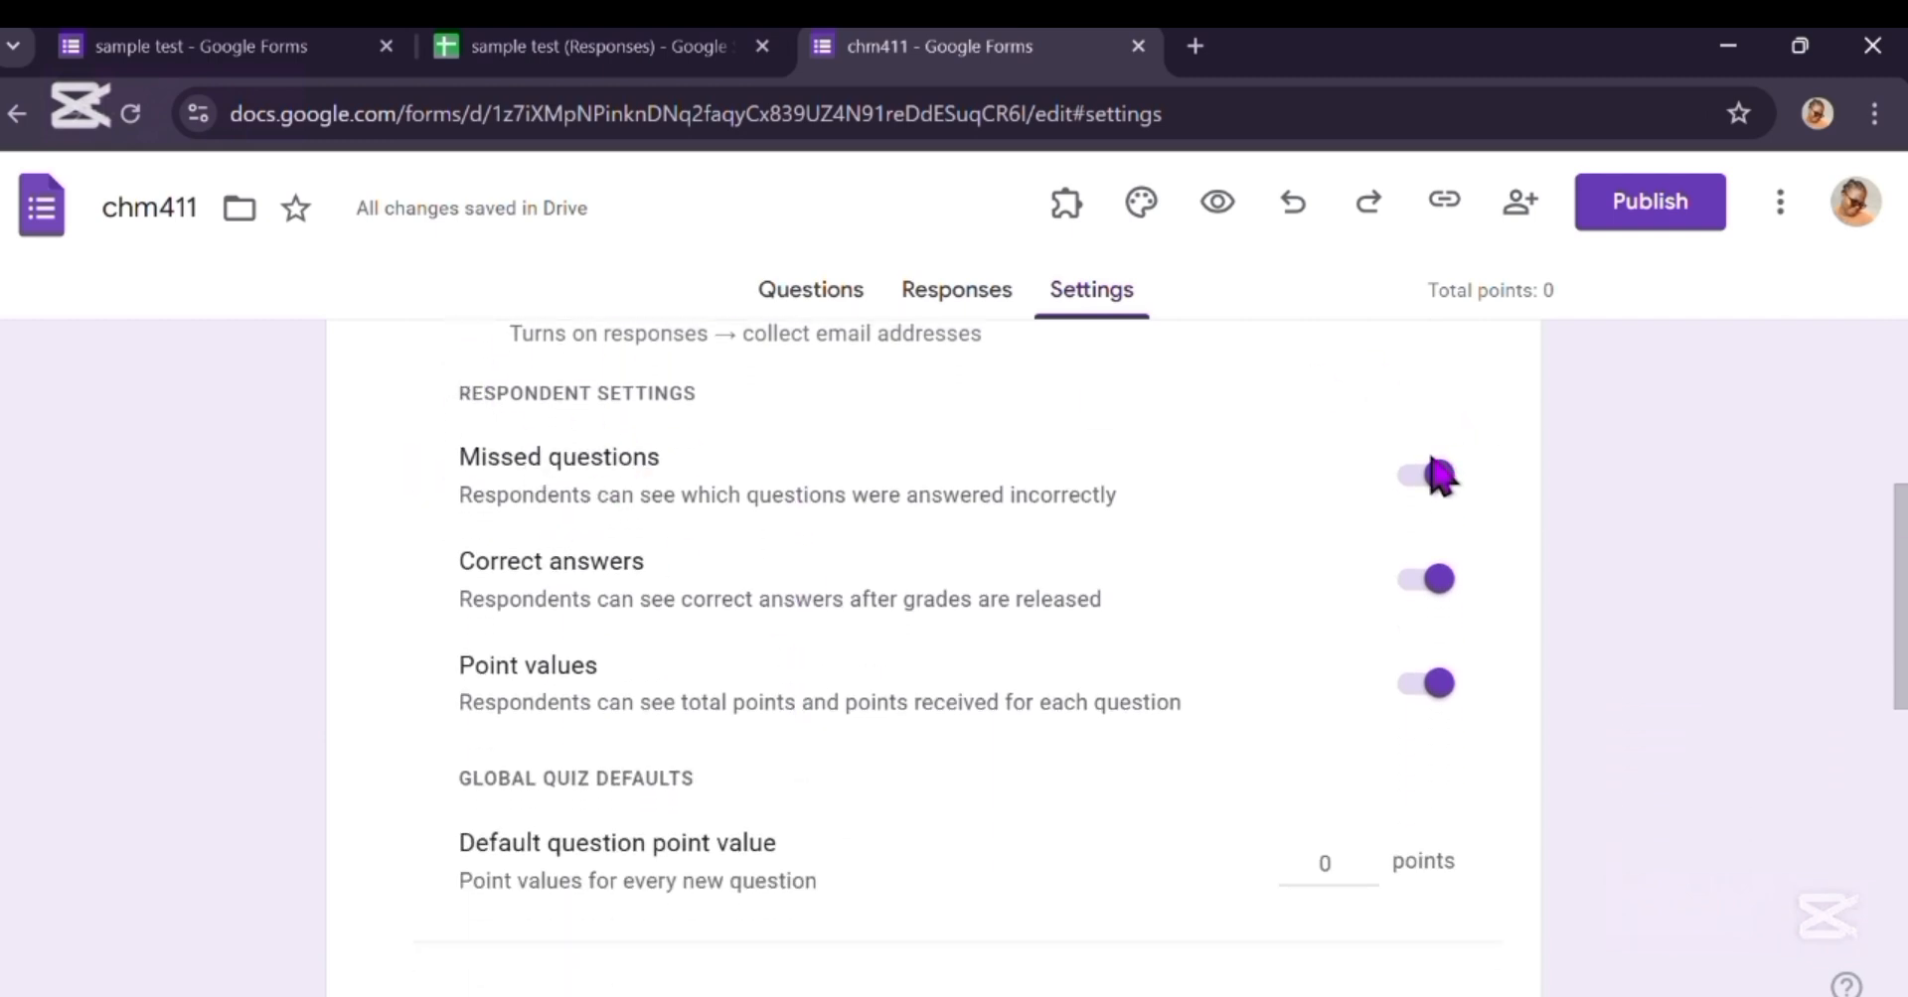
click(1433, 469)
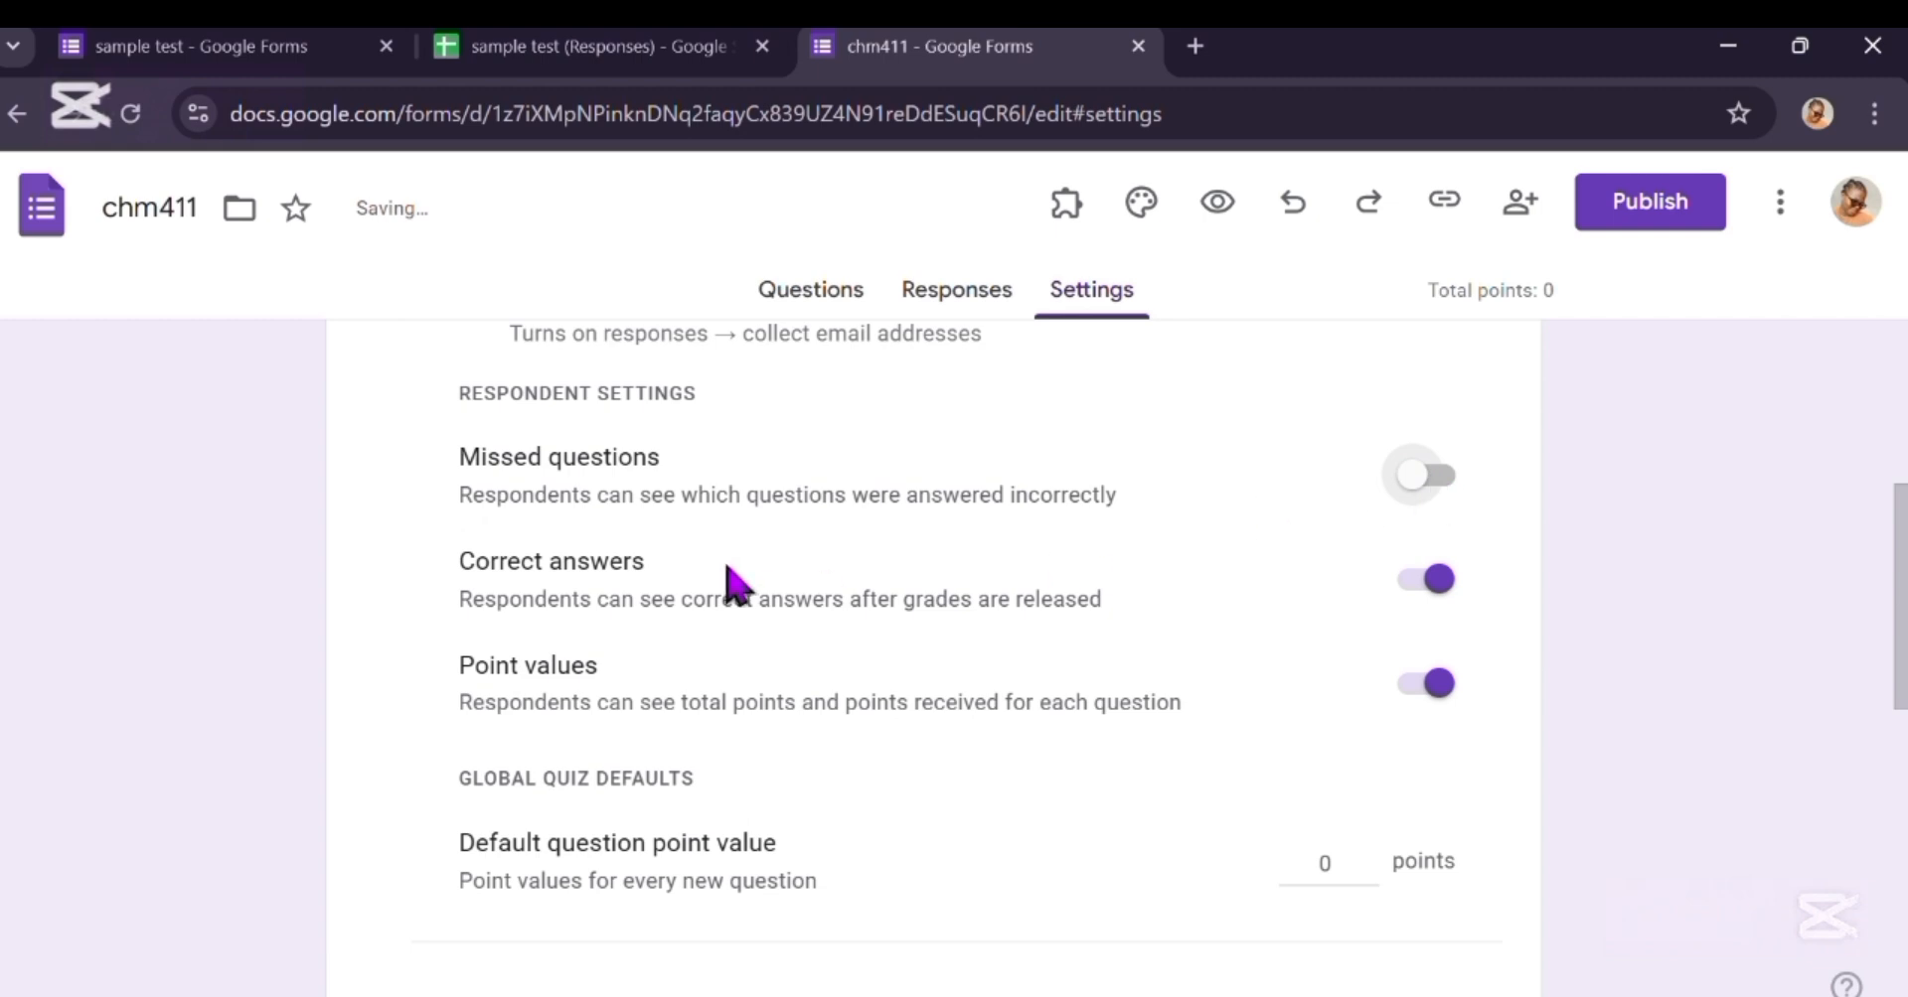
click(1436, 580)
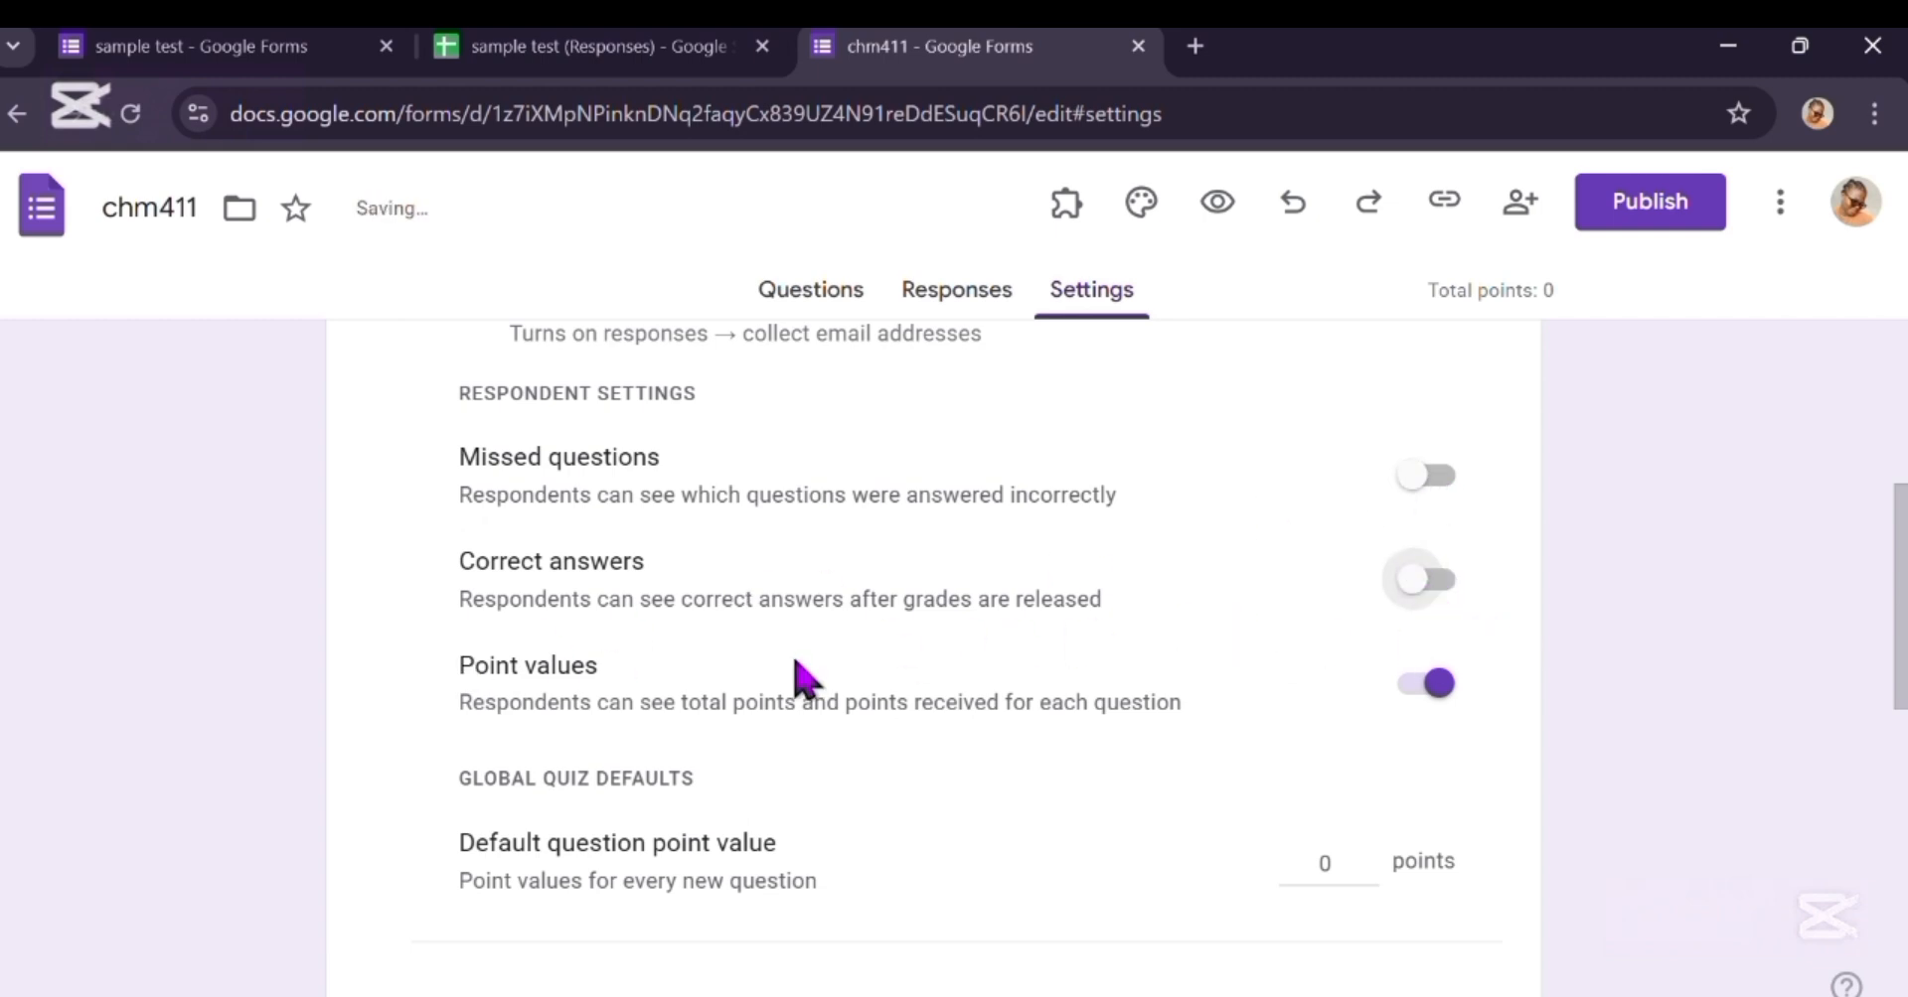
click(1436, 684)
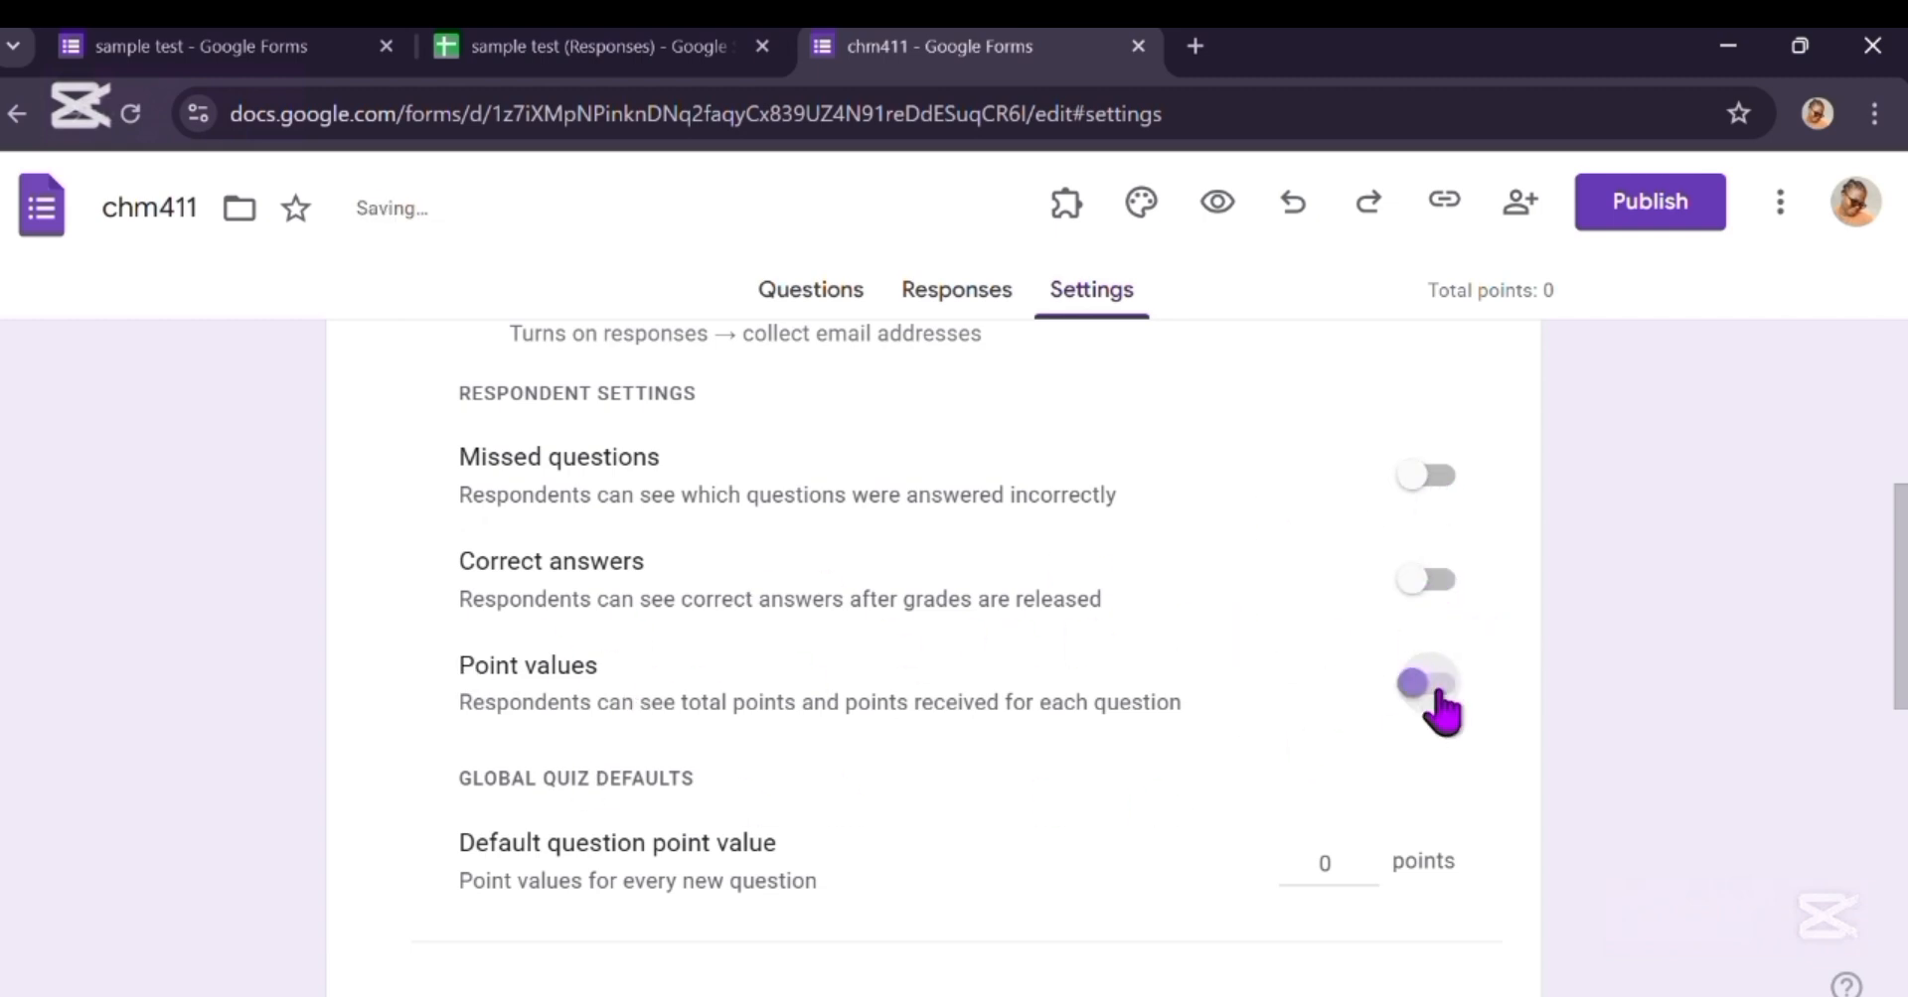
Step: Limit the form to 1 response per respondent in the response settings
scroll(1437, 695, down, 2)
scroll(1441, 707, down, 1)
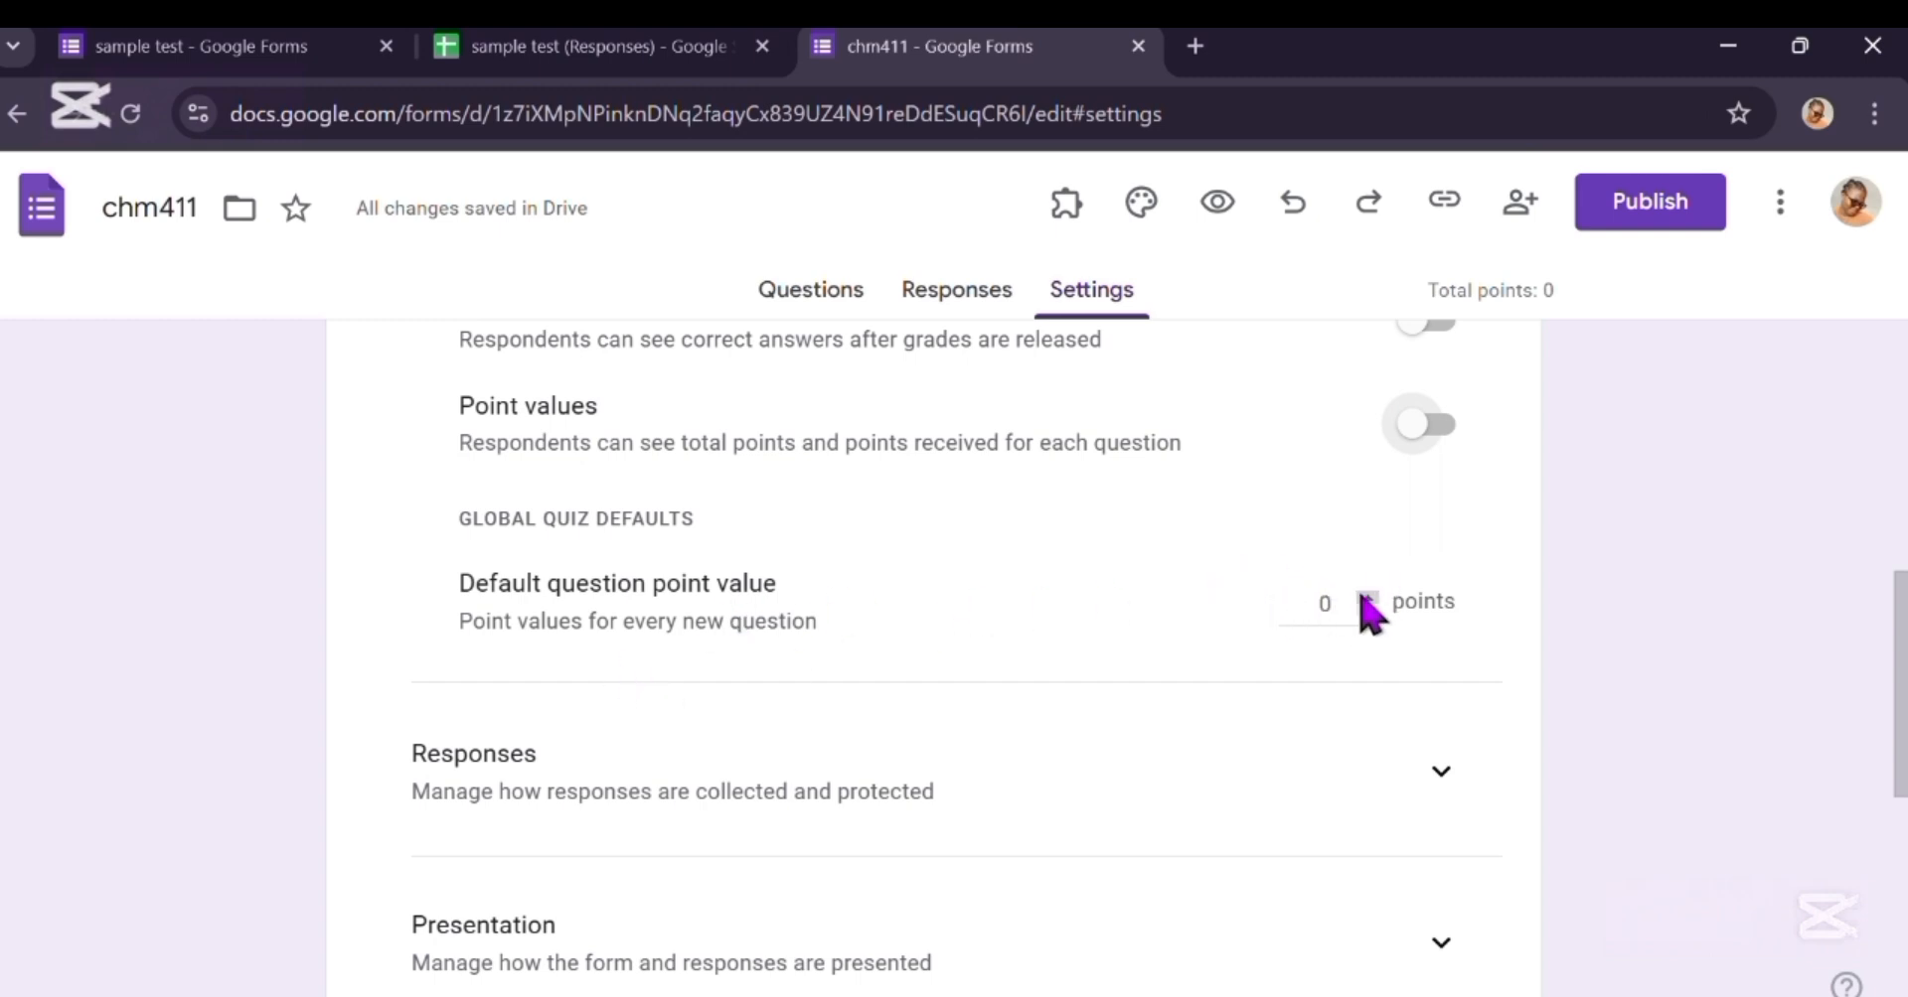
scroll(735, 795, down, 2)
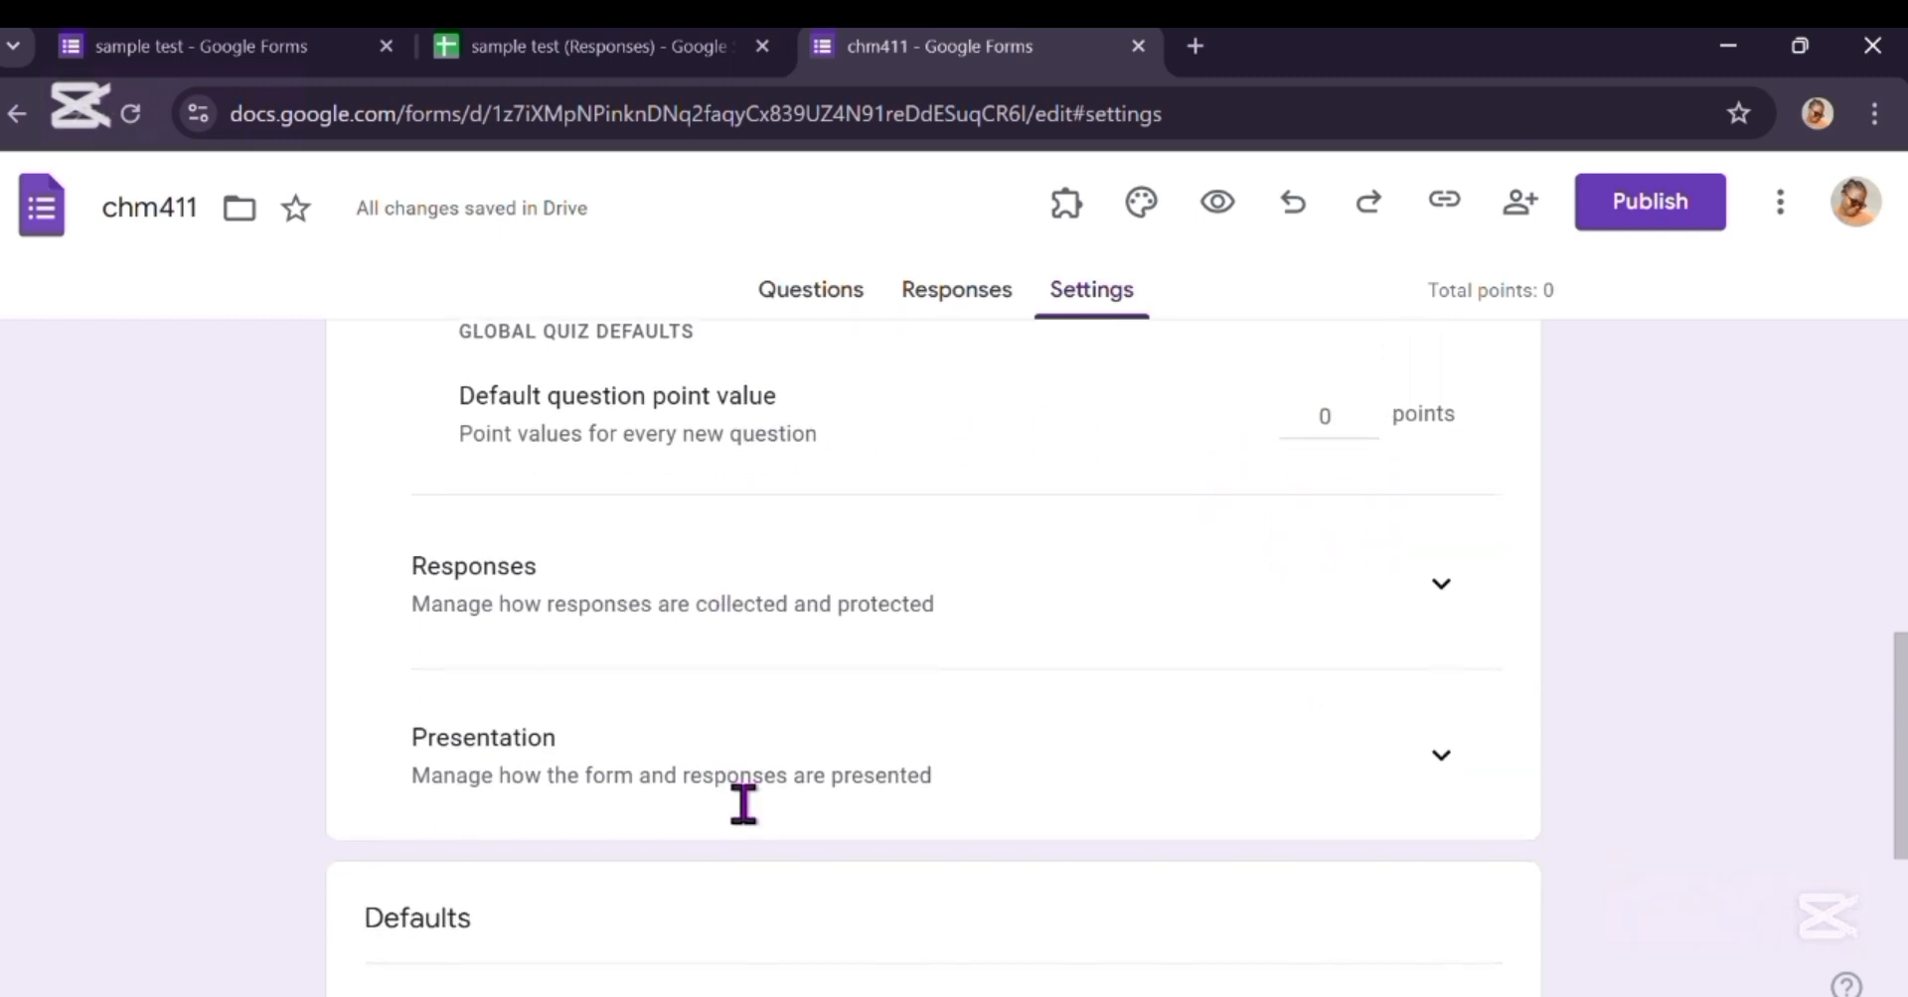
click(1443, 589)
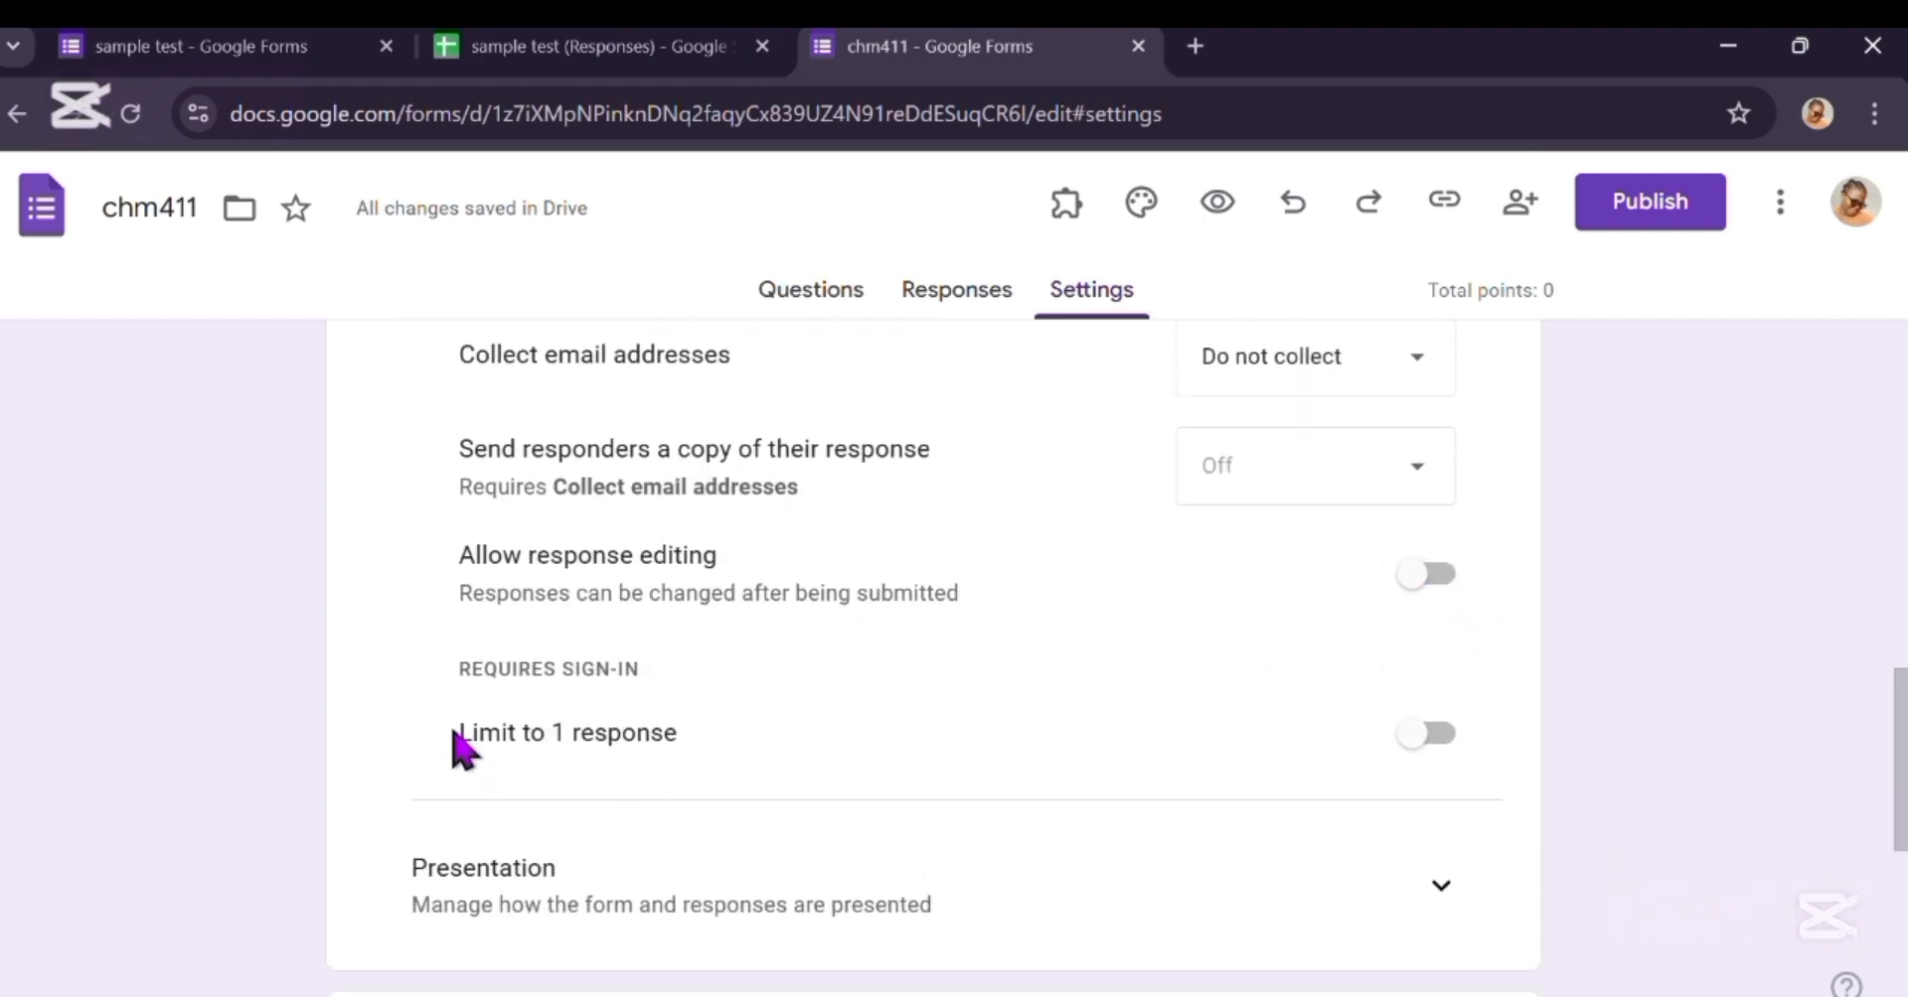
click(1440, 737)
Step: Turn on the progress bar and shuffled question order in the presentation settings
scroll(1159, 722, down, 4)
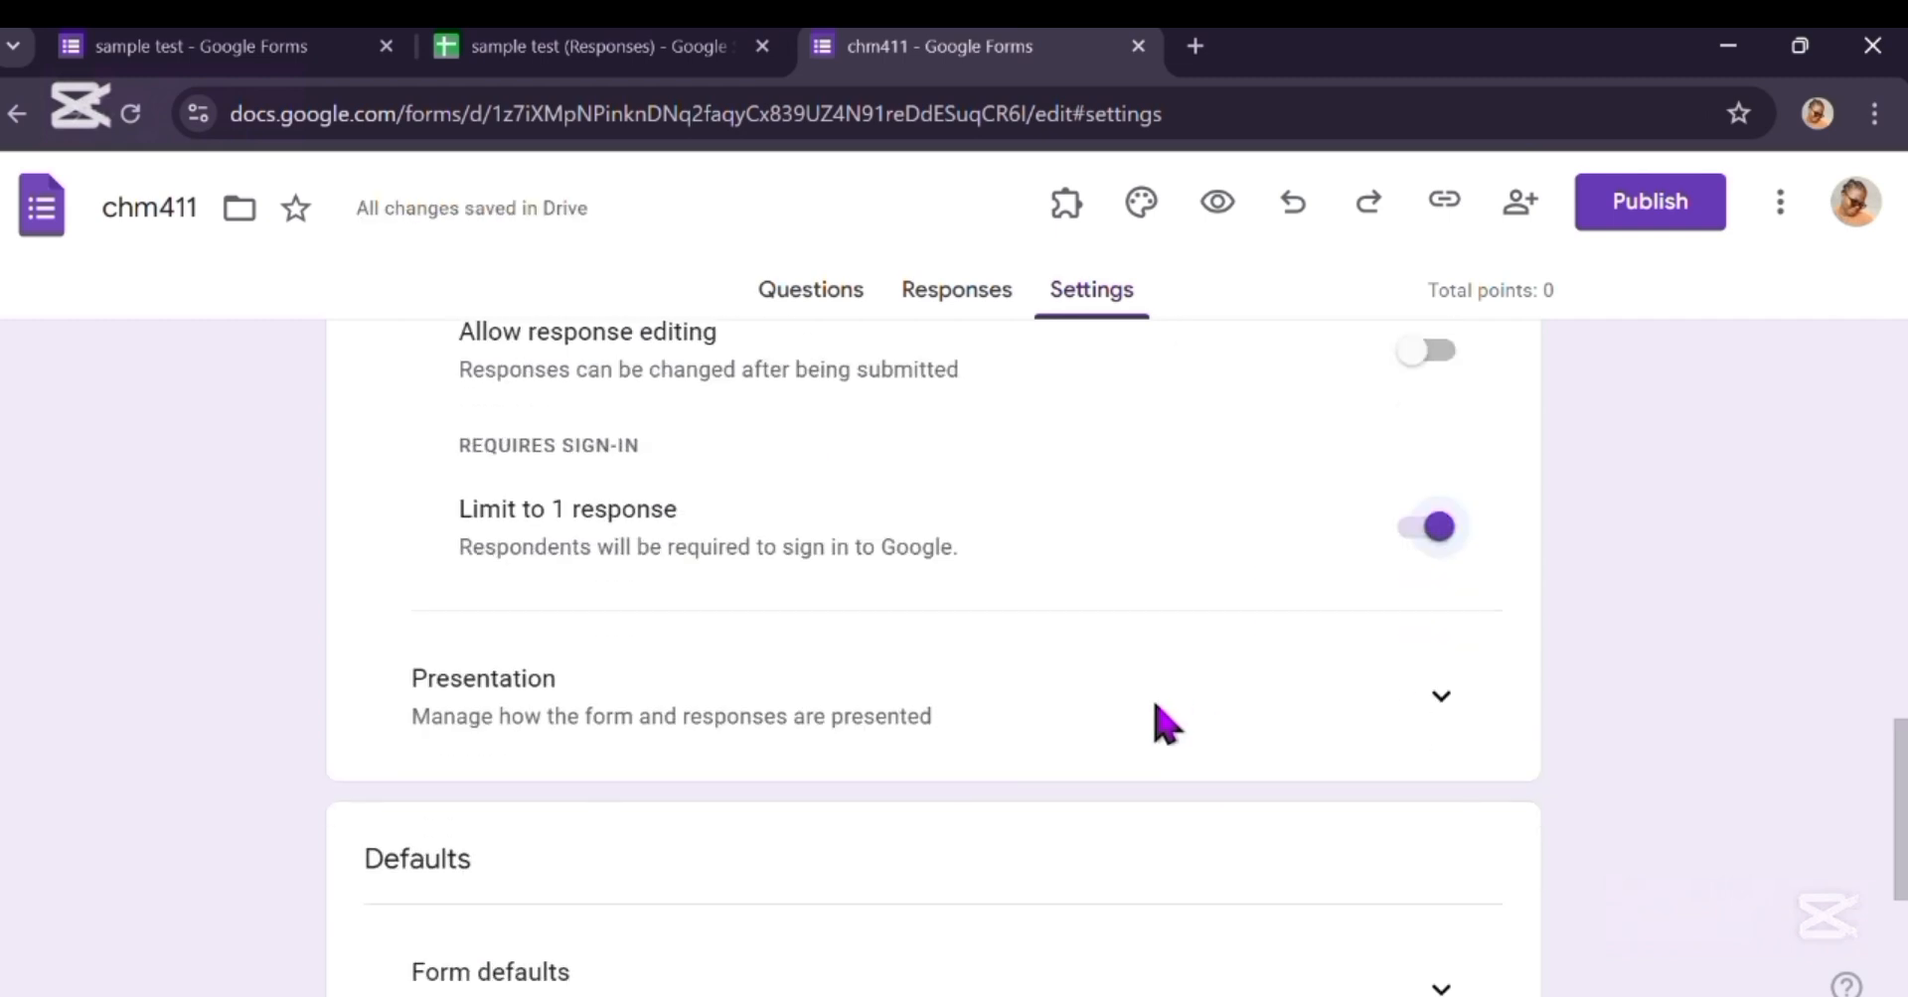
click(1438, 506)
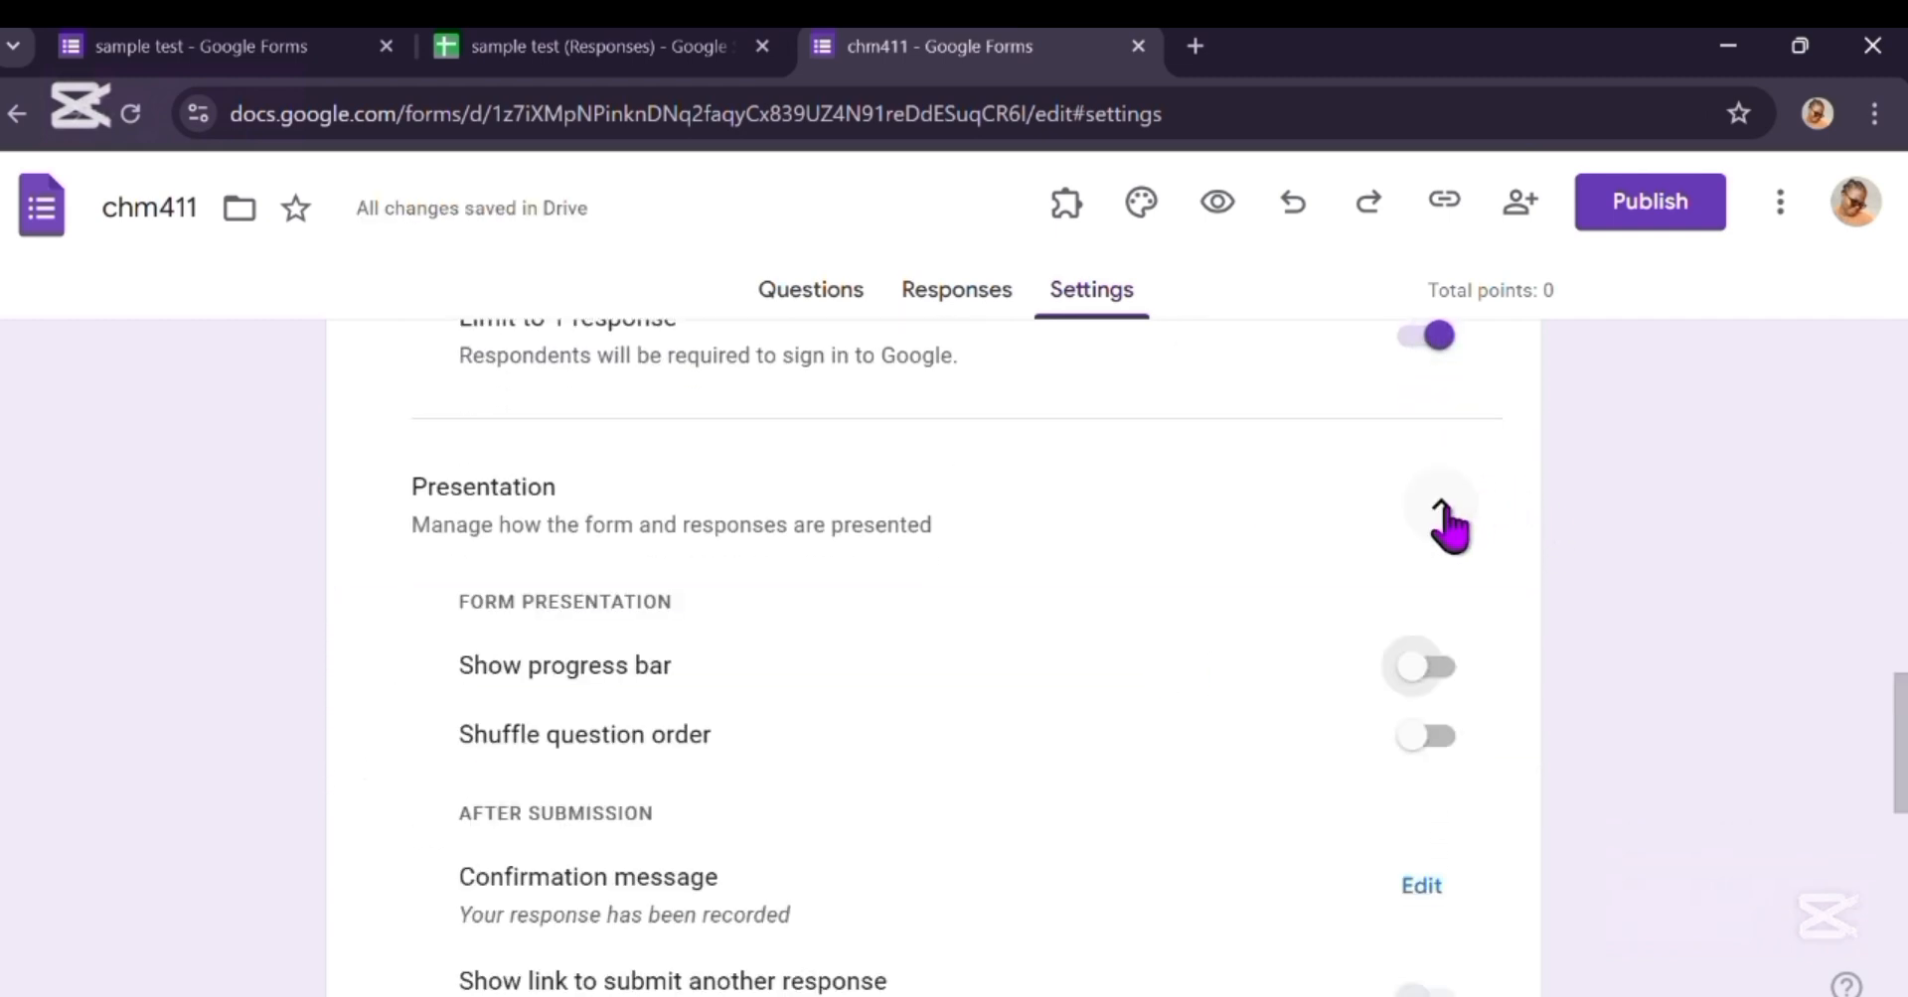
click(1429, 670)
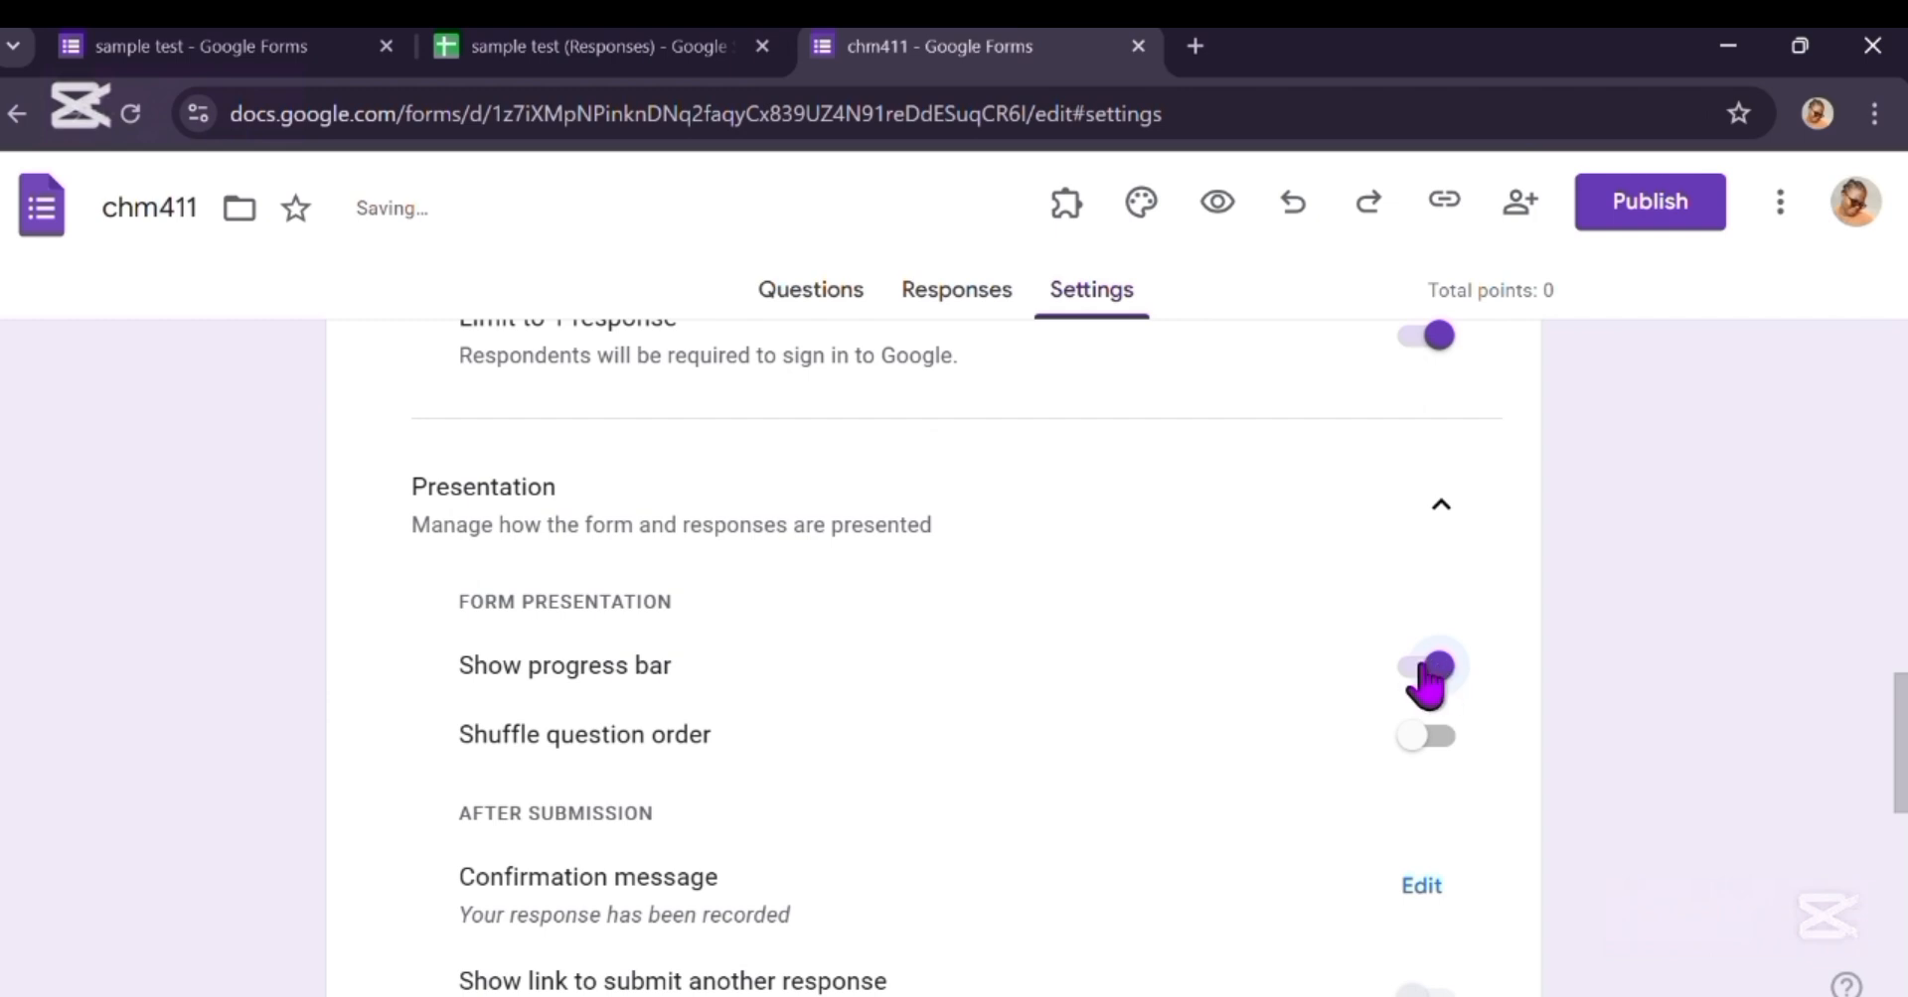
click(1410, 736)
Step: Review the after-submission options and the default settings for questions and forms
scroll(1405, 743, down, 3)
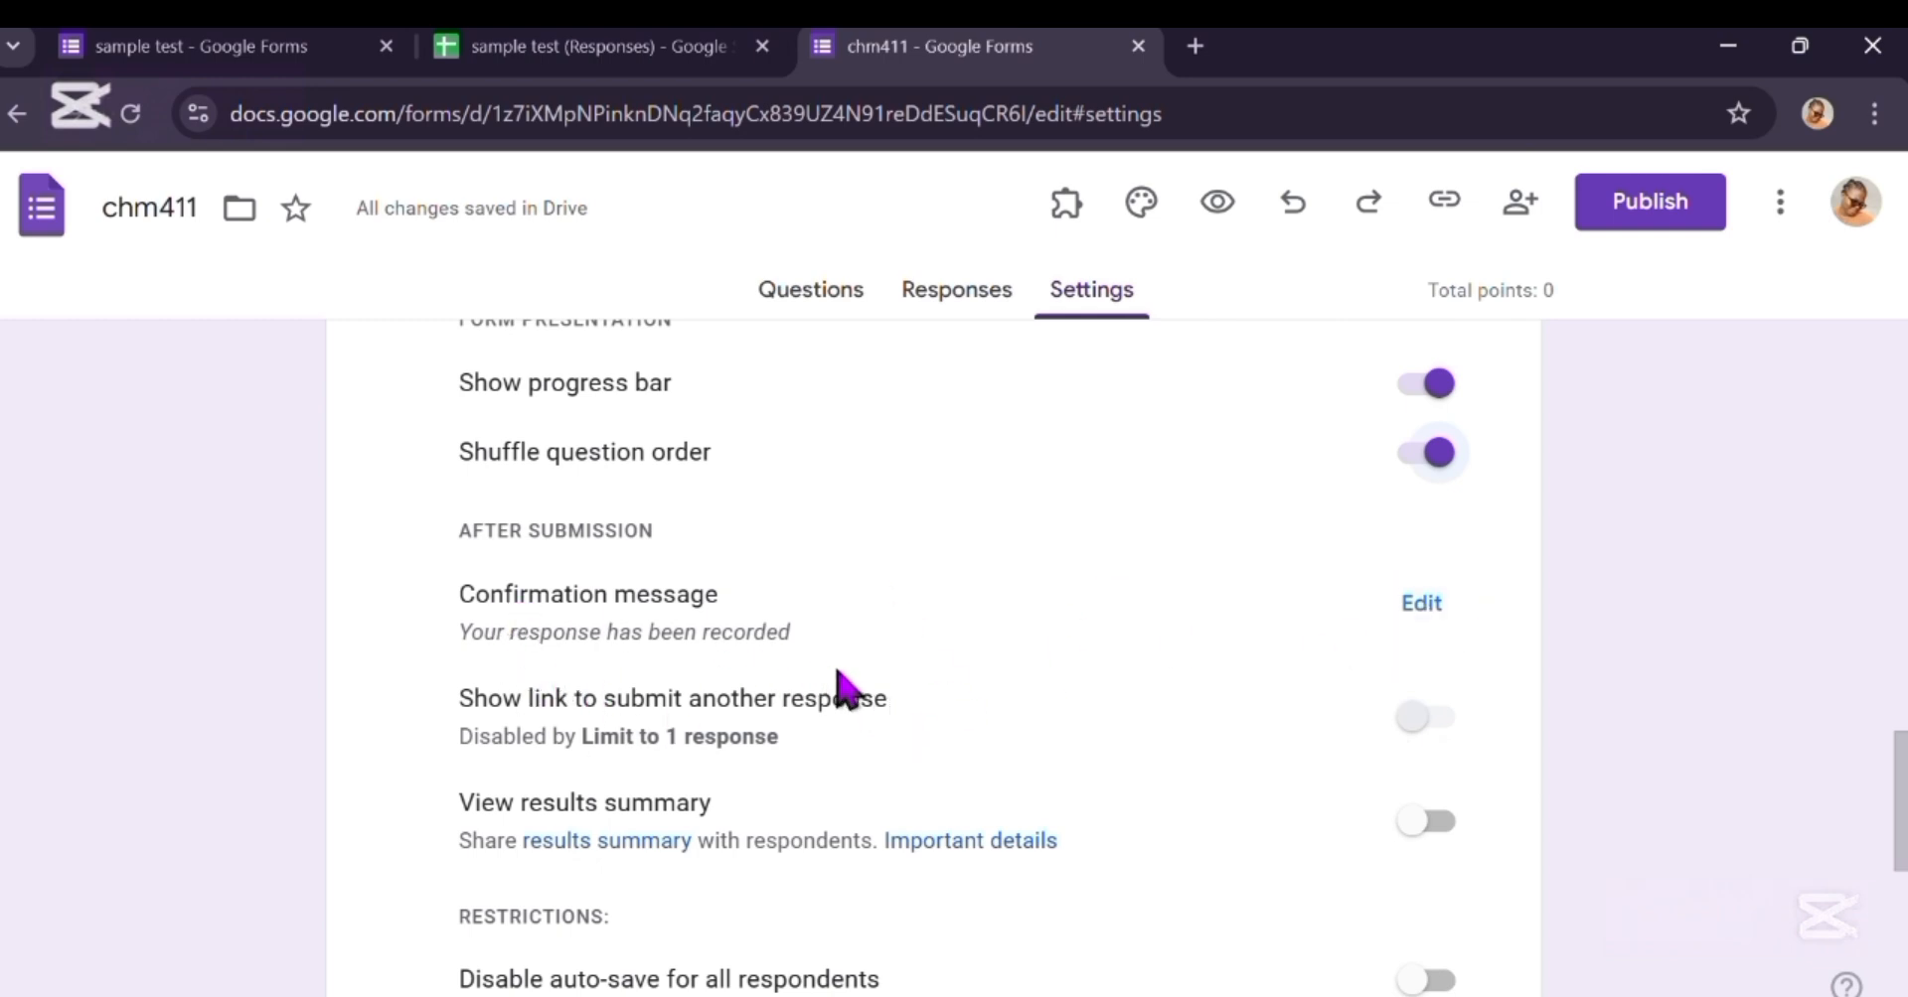
scroll(954, 705, down, 6)
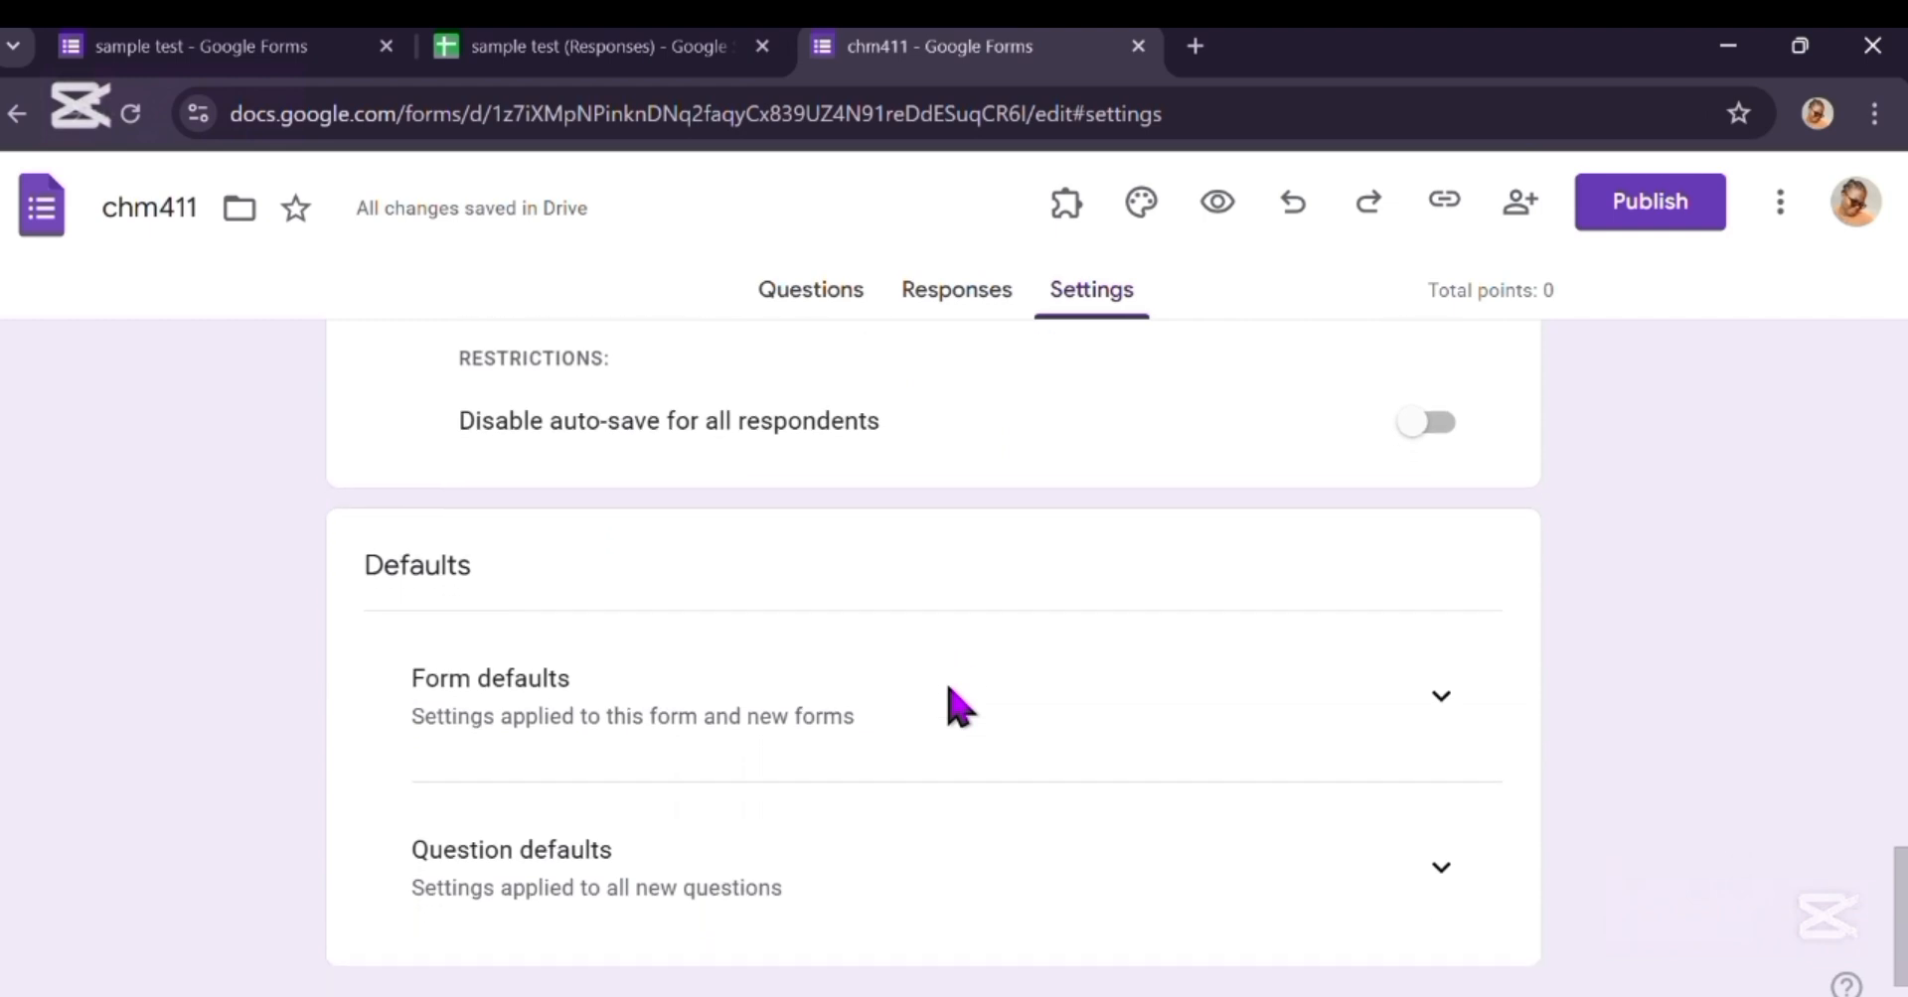
click(1441, 785)
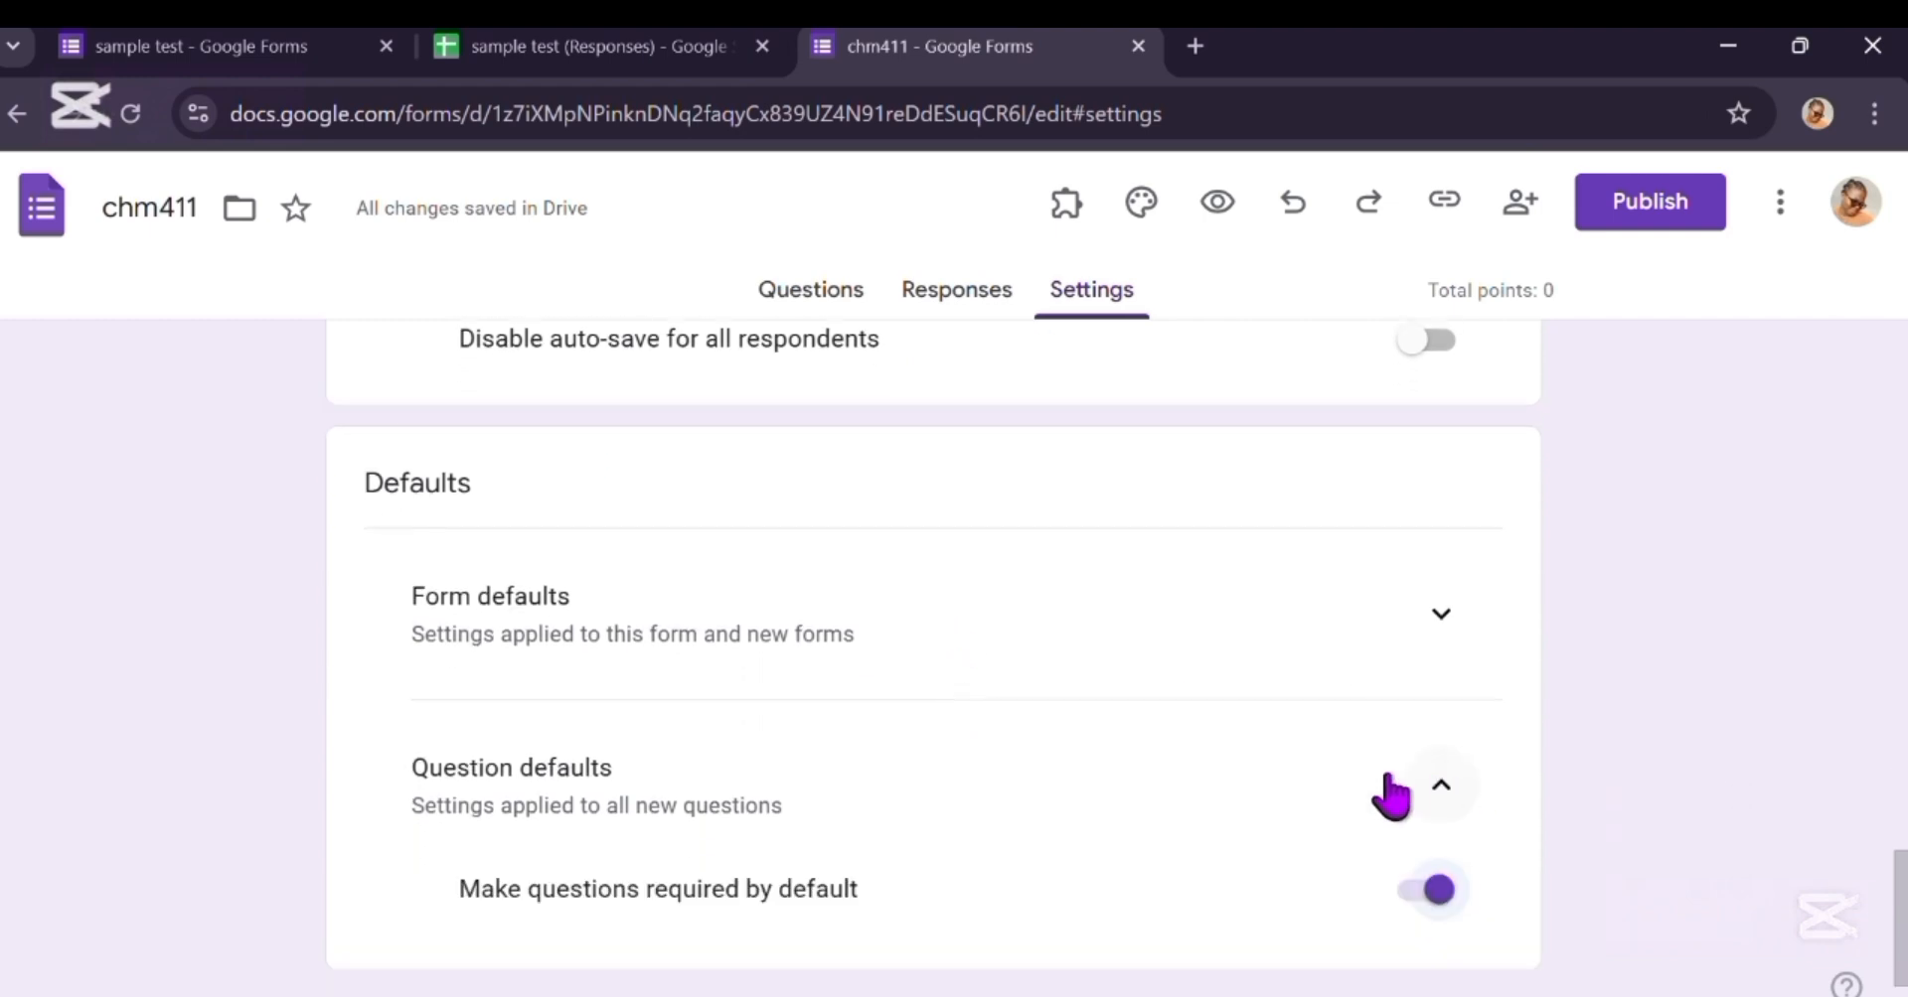
click(1441, 613)
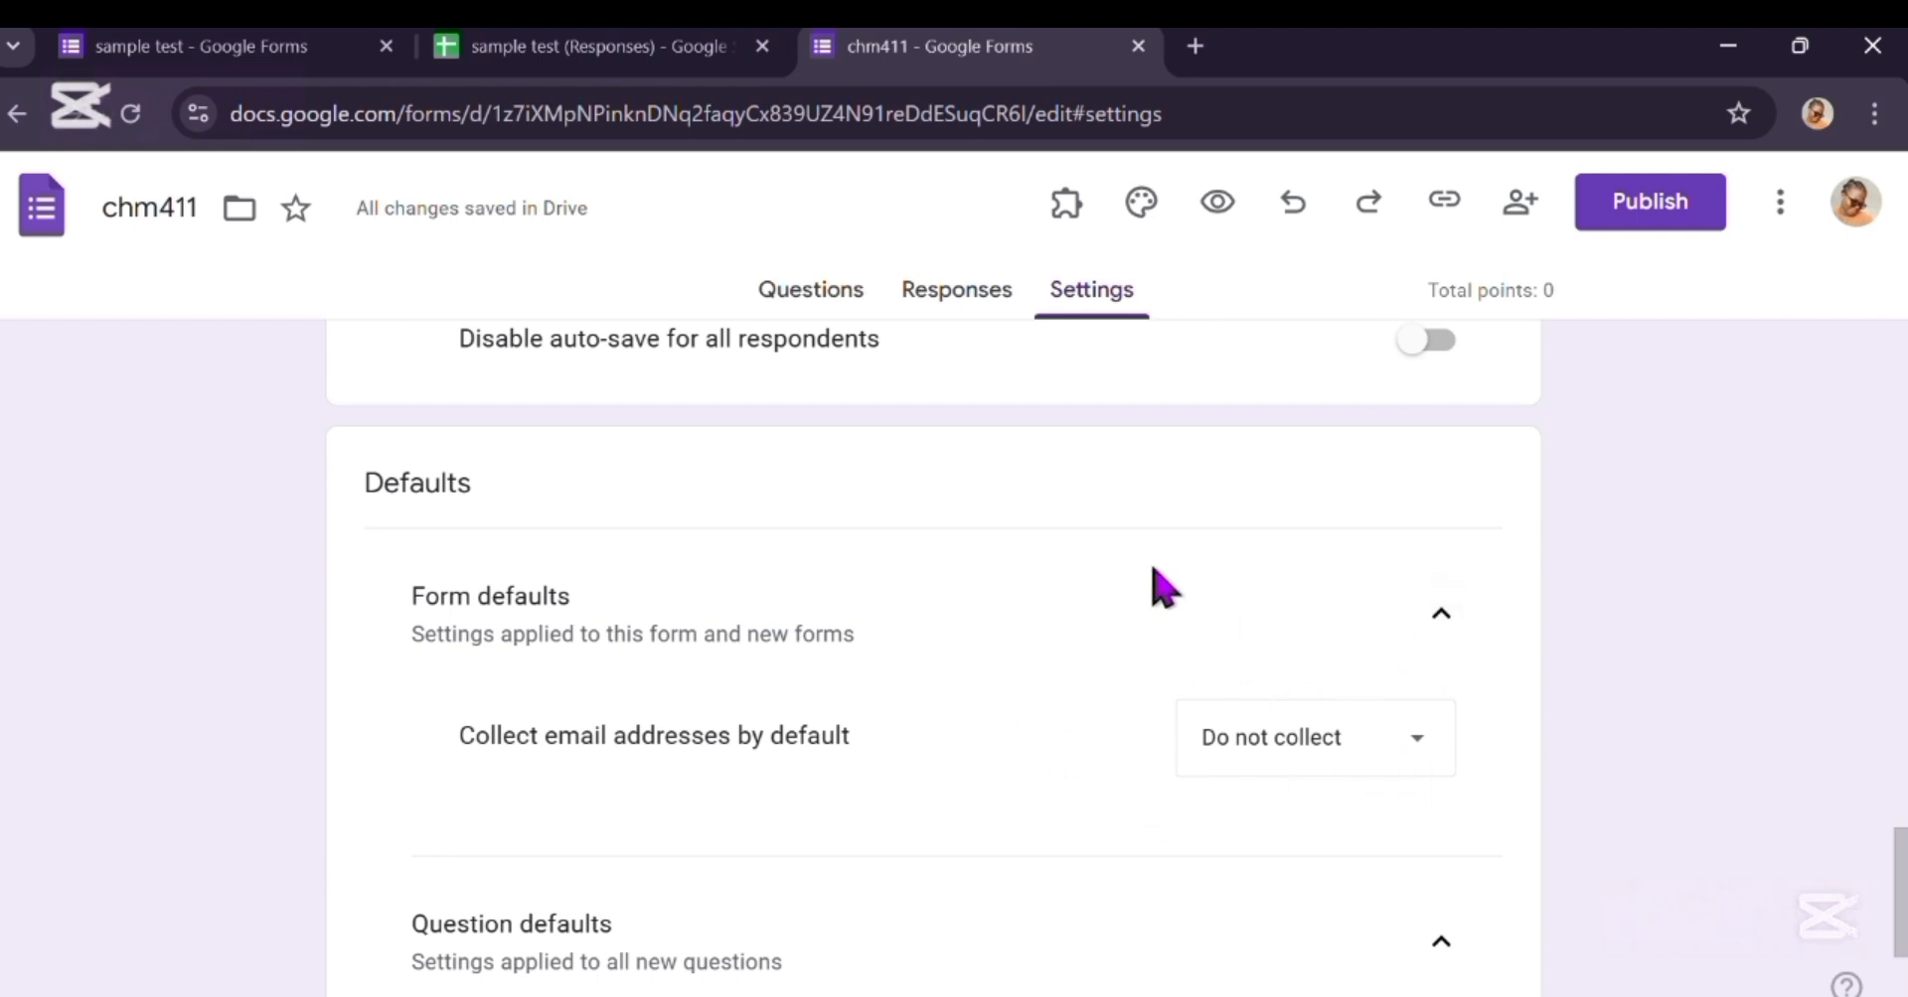
Step: Rename the untitled first question "name" and make it a short-answer question
click(800, 298)
click(517, 633)
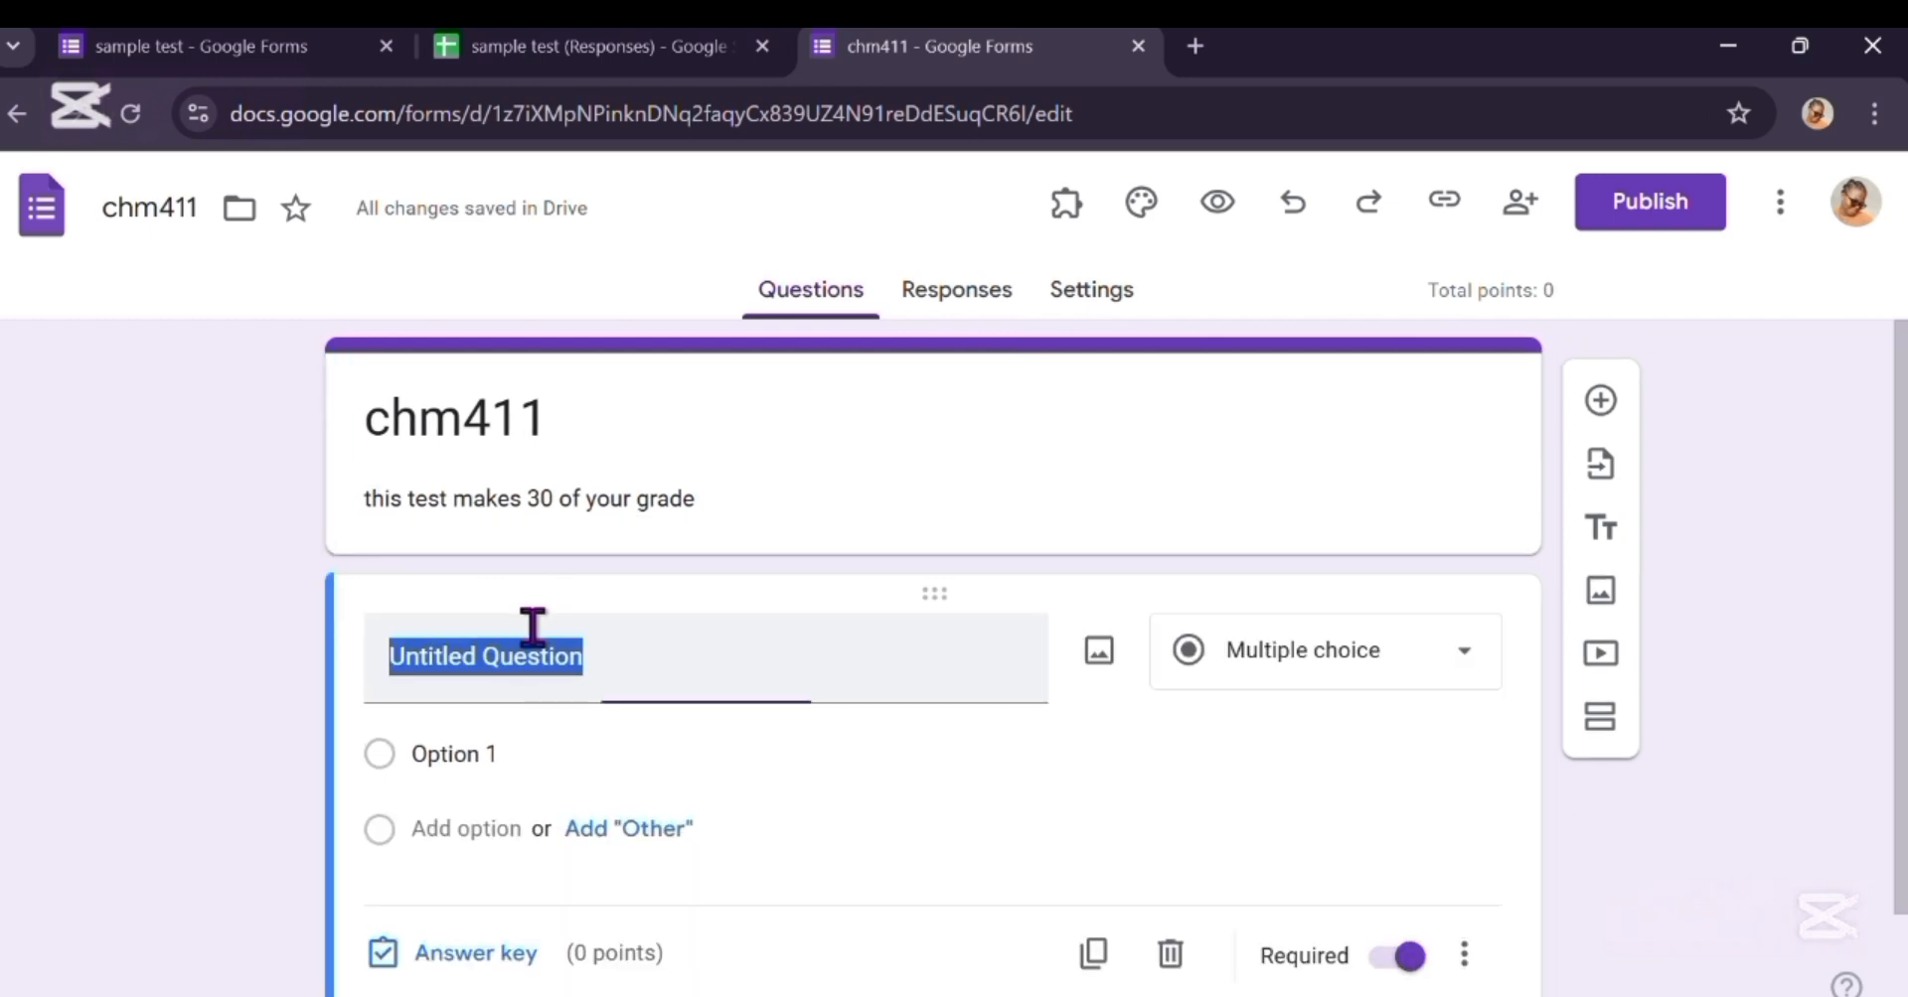
key(BackSpace)
text(name)
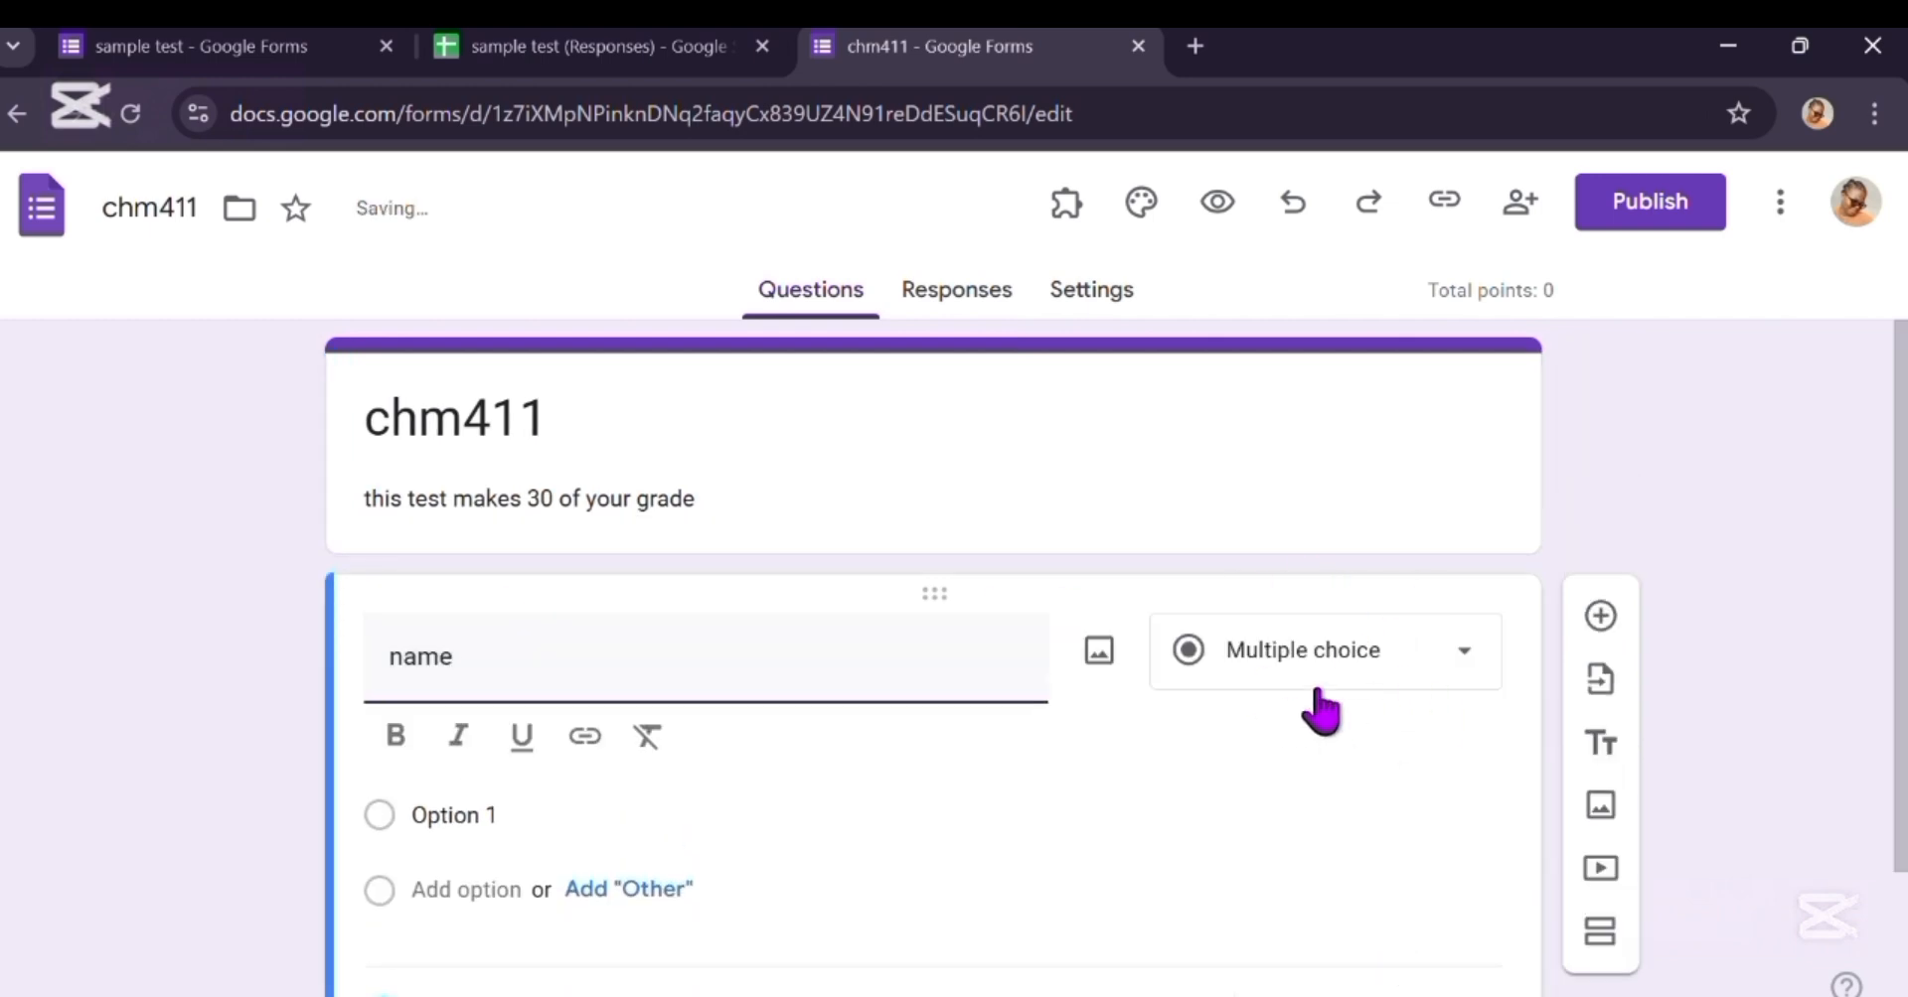
click(1472, 668)
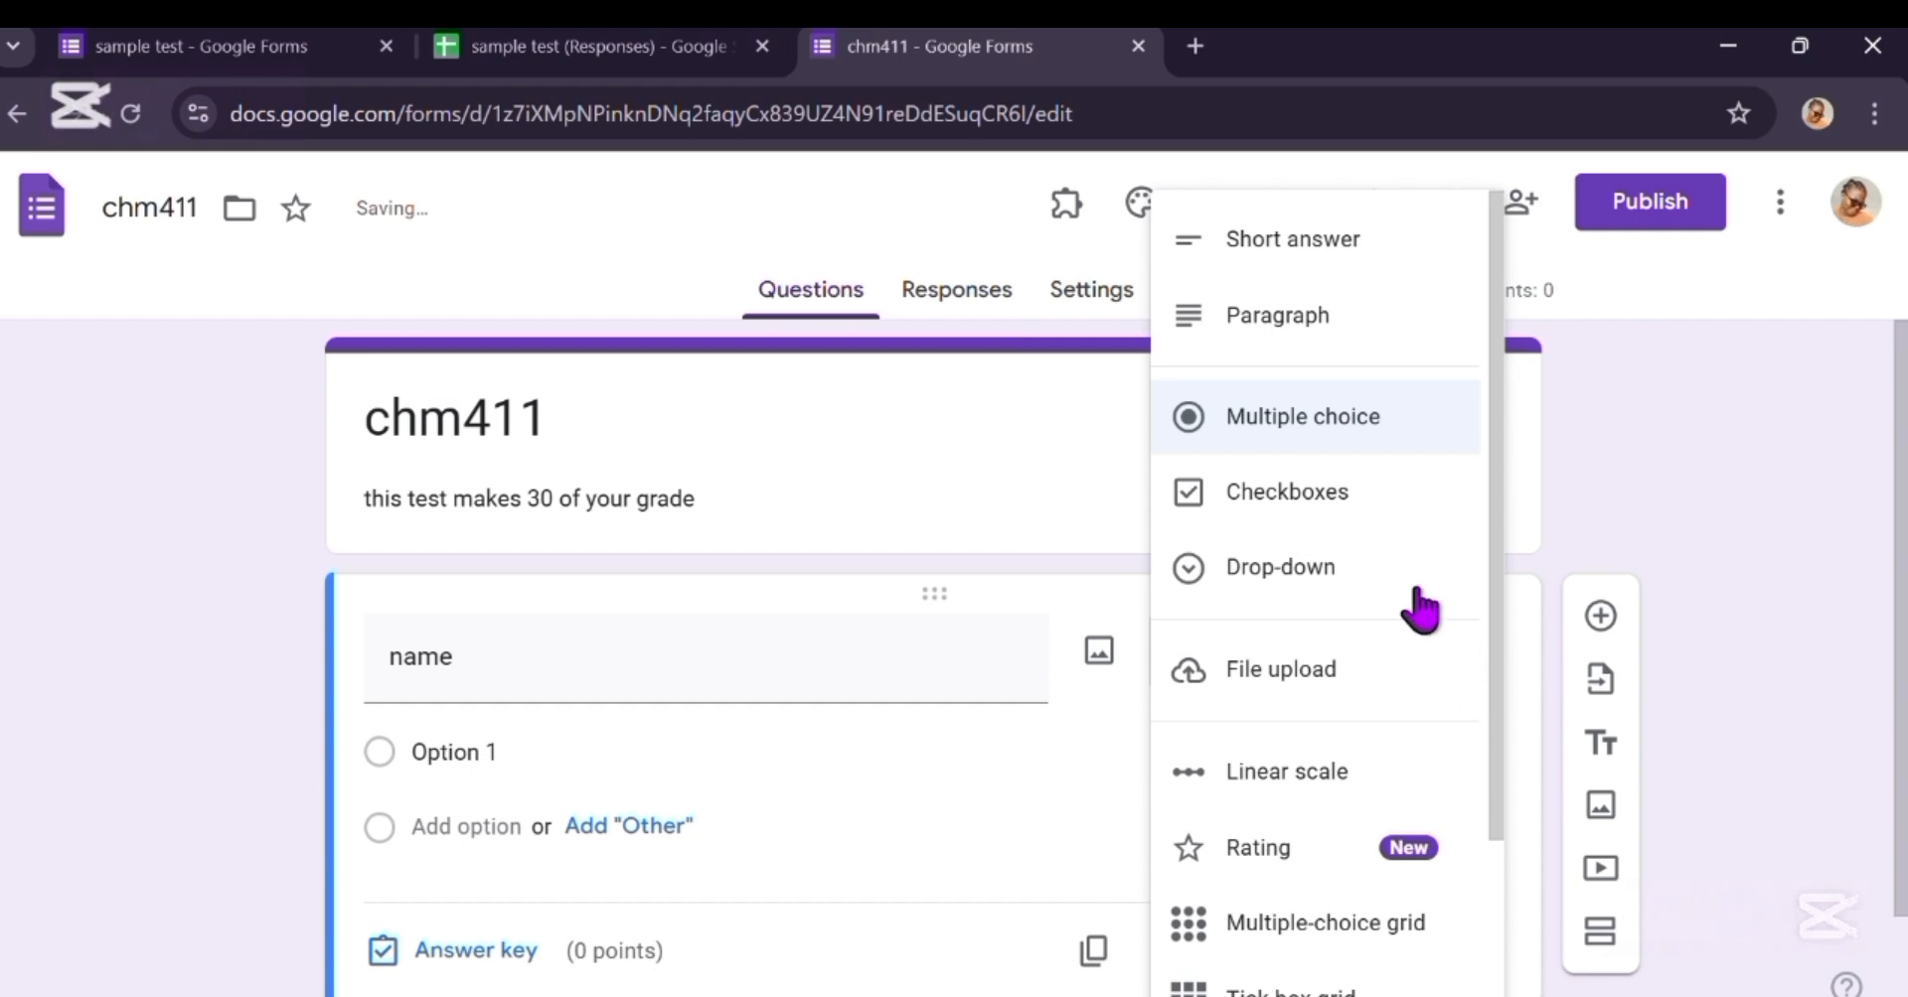
click(1332, 246)
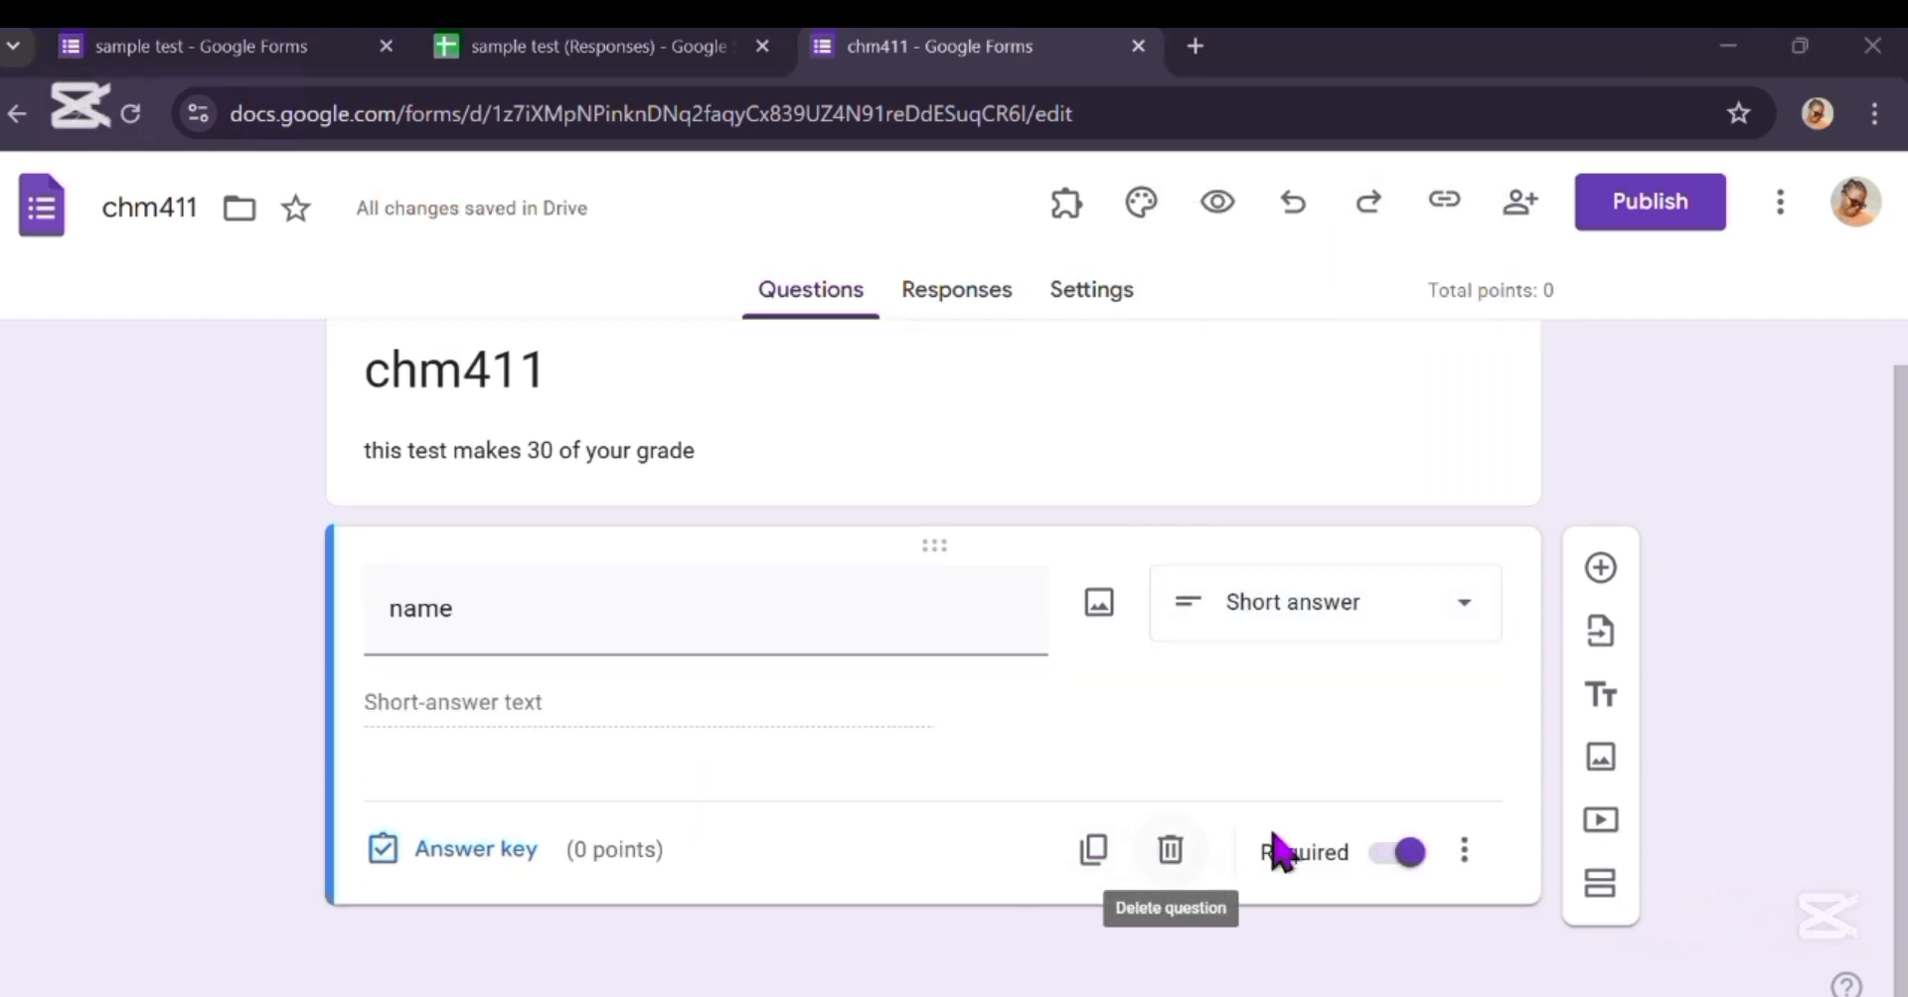
Step: Add a second question titled "registration number" with the short-answer type
click(1600, 572)
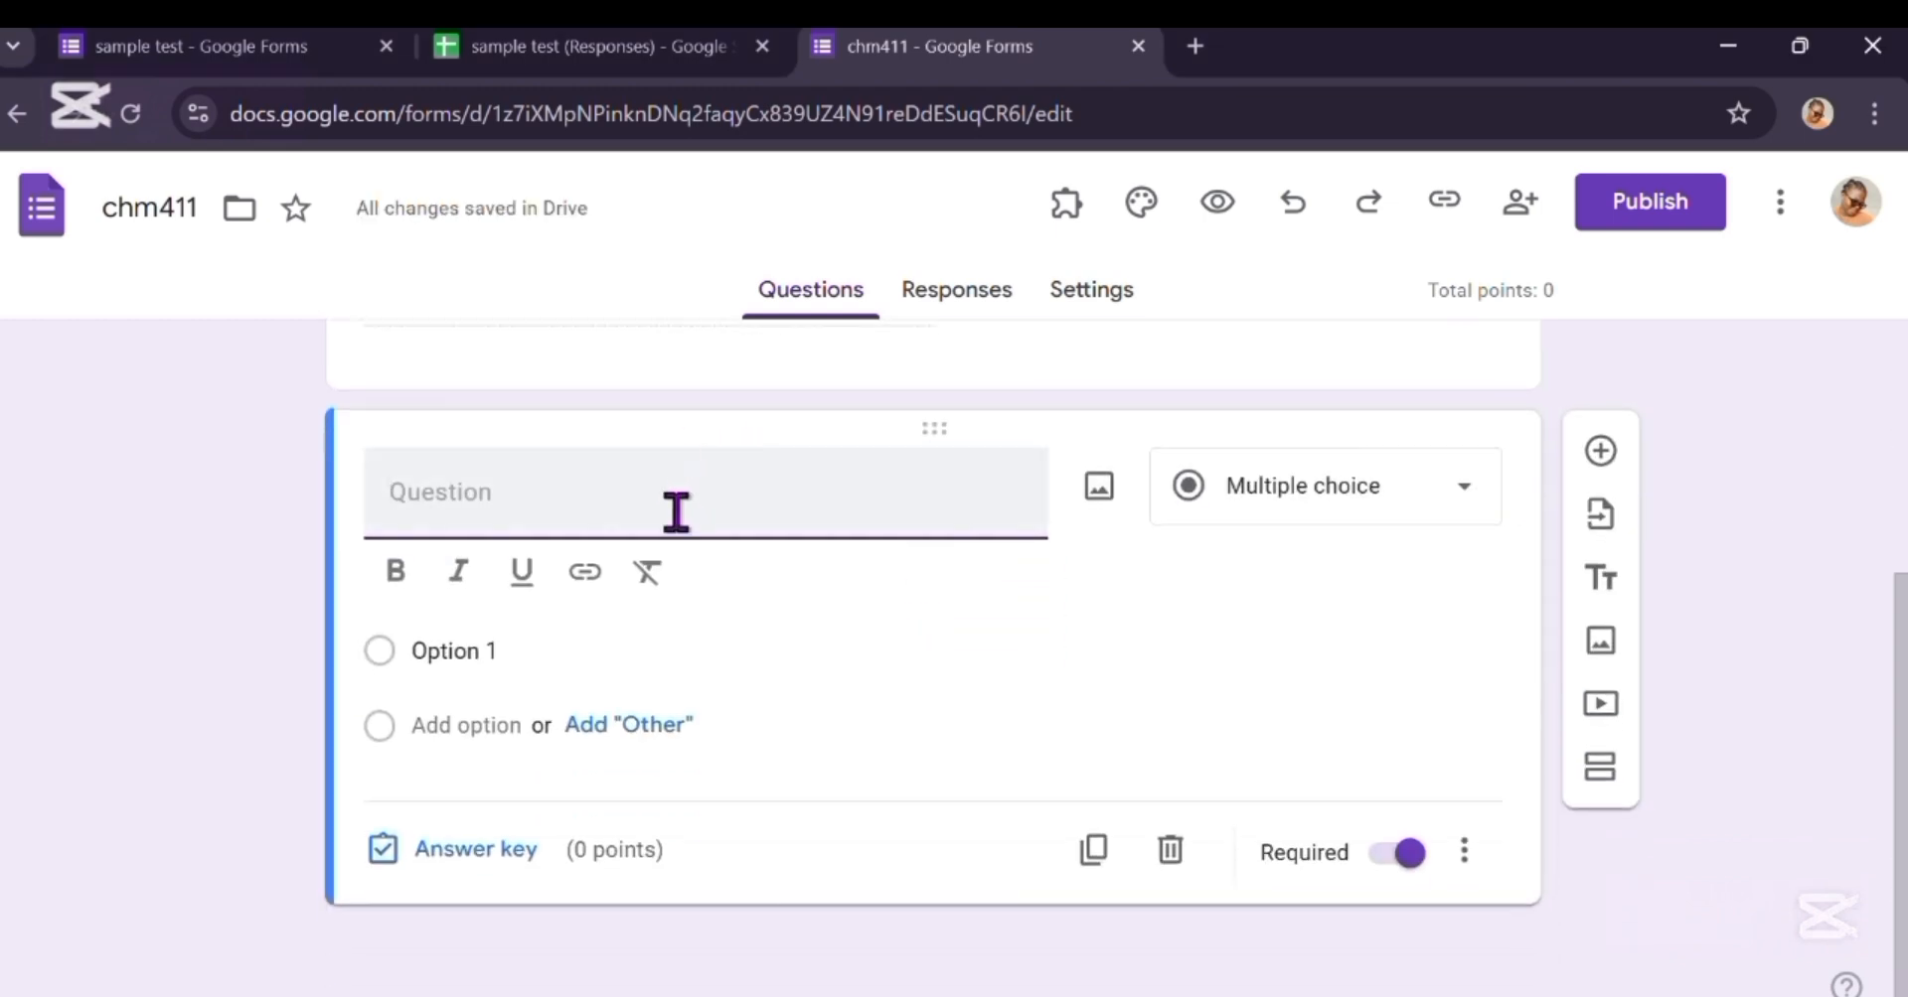
text(registration number)
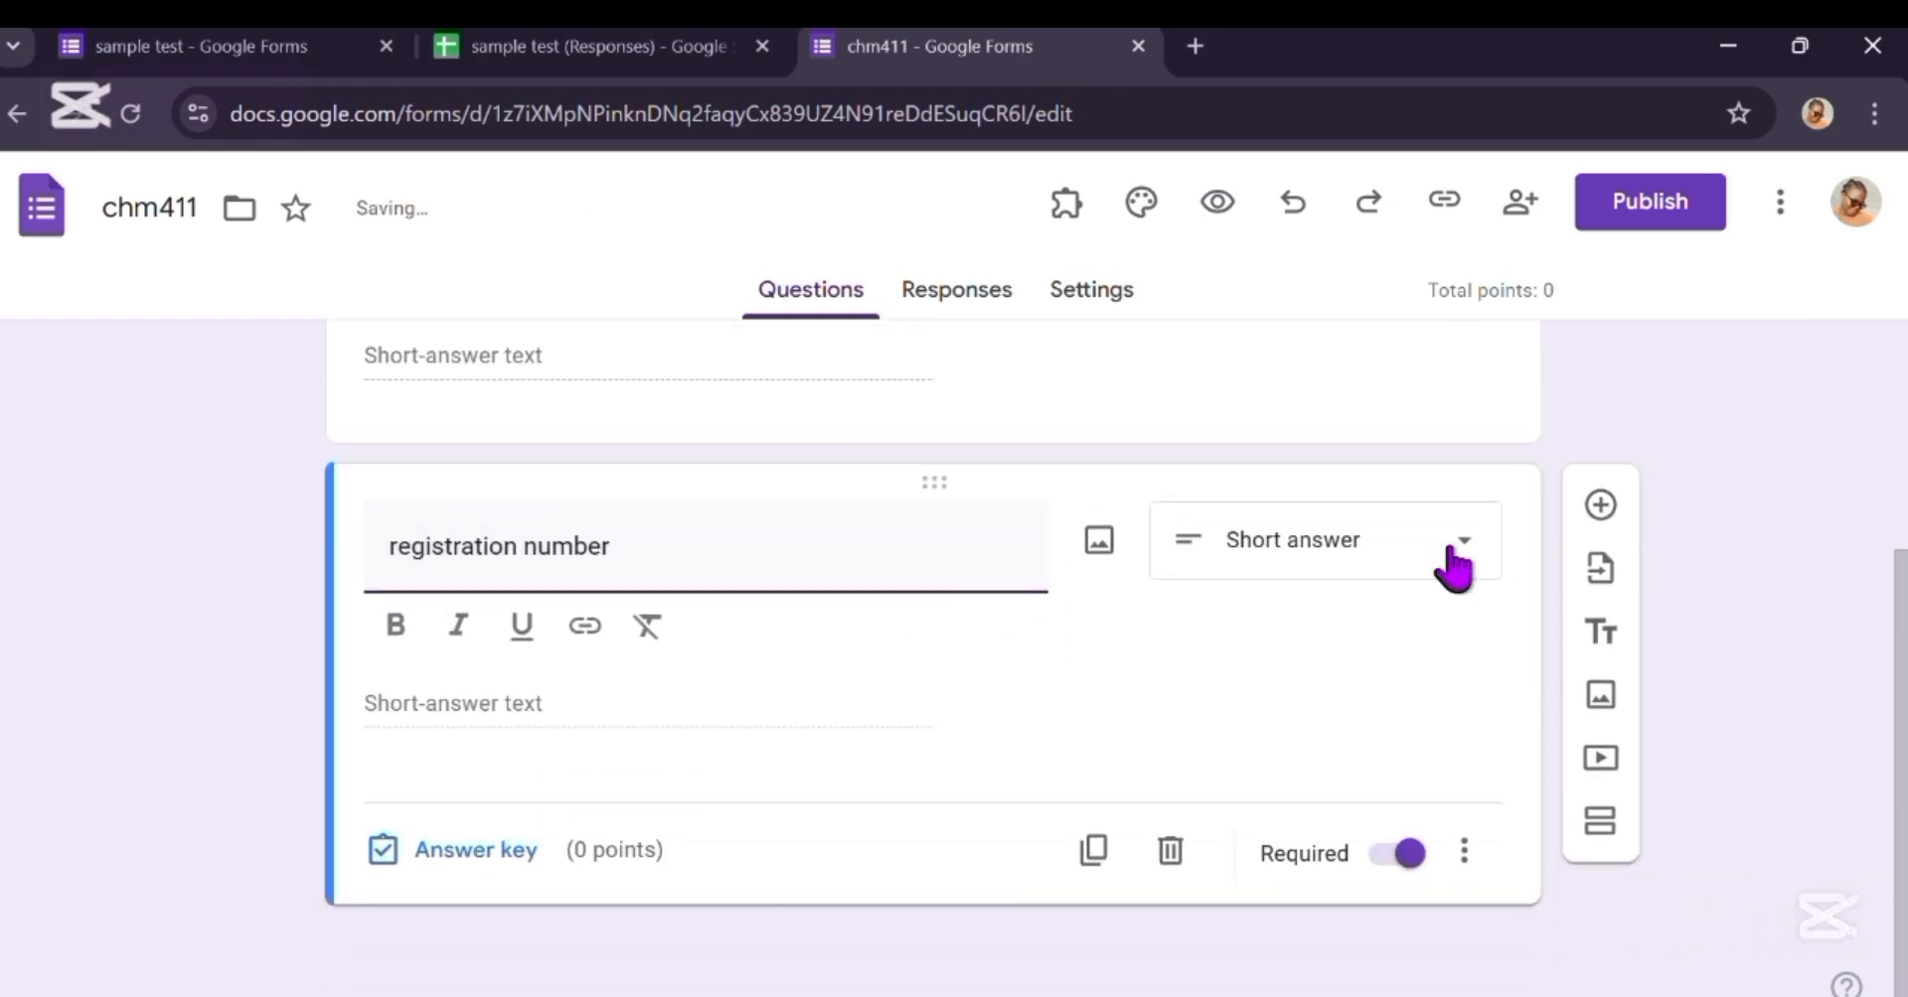
click(1456, 551)
click(1334, 240)
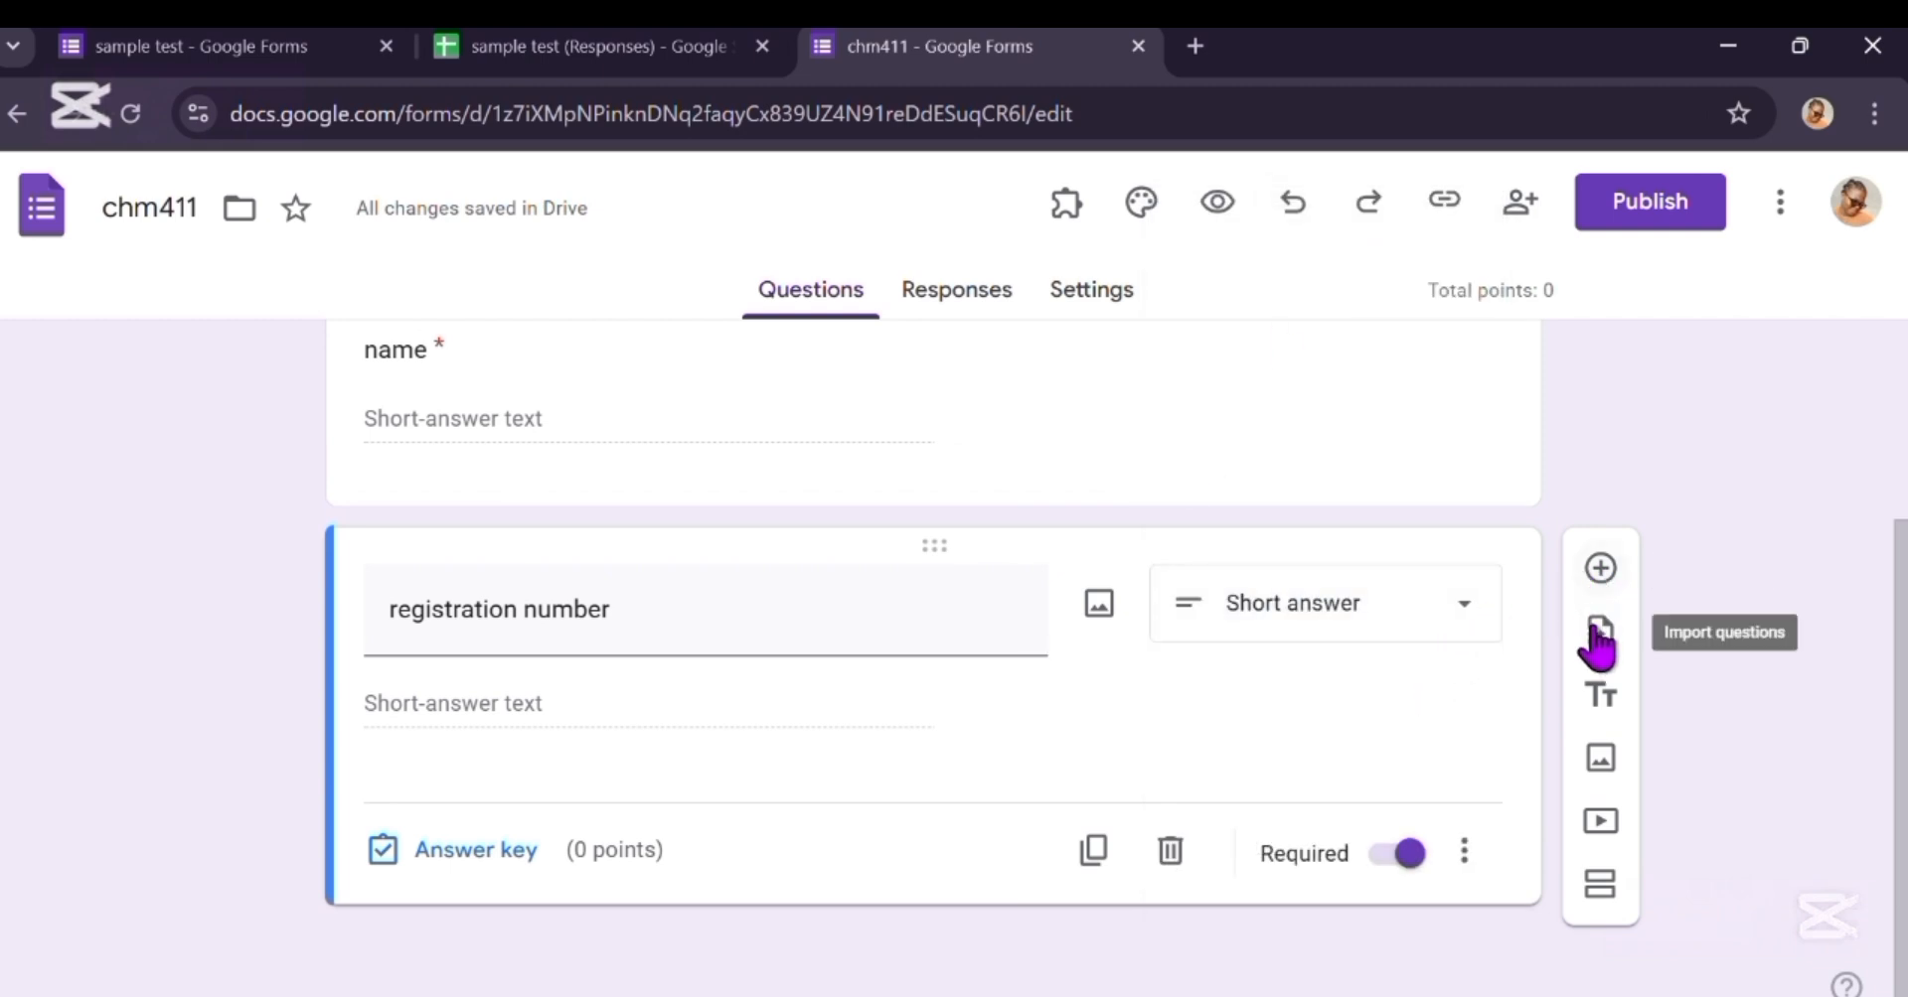
Step: Add a new section after the registration number question
click(1620, 884)
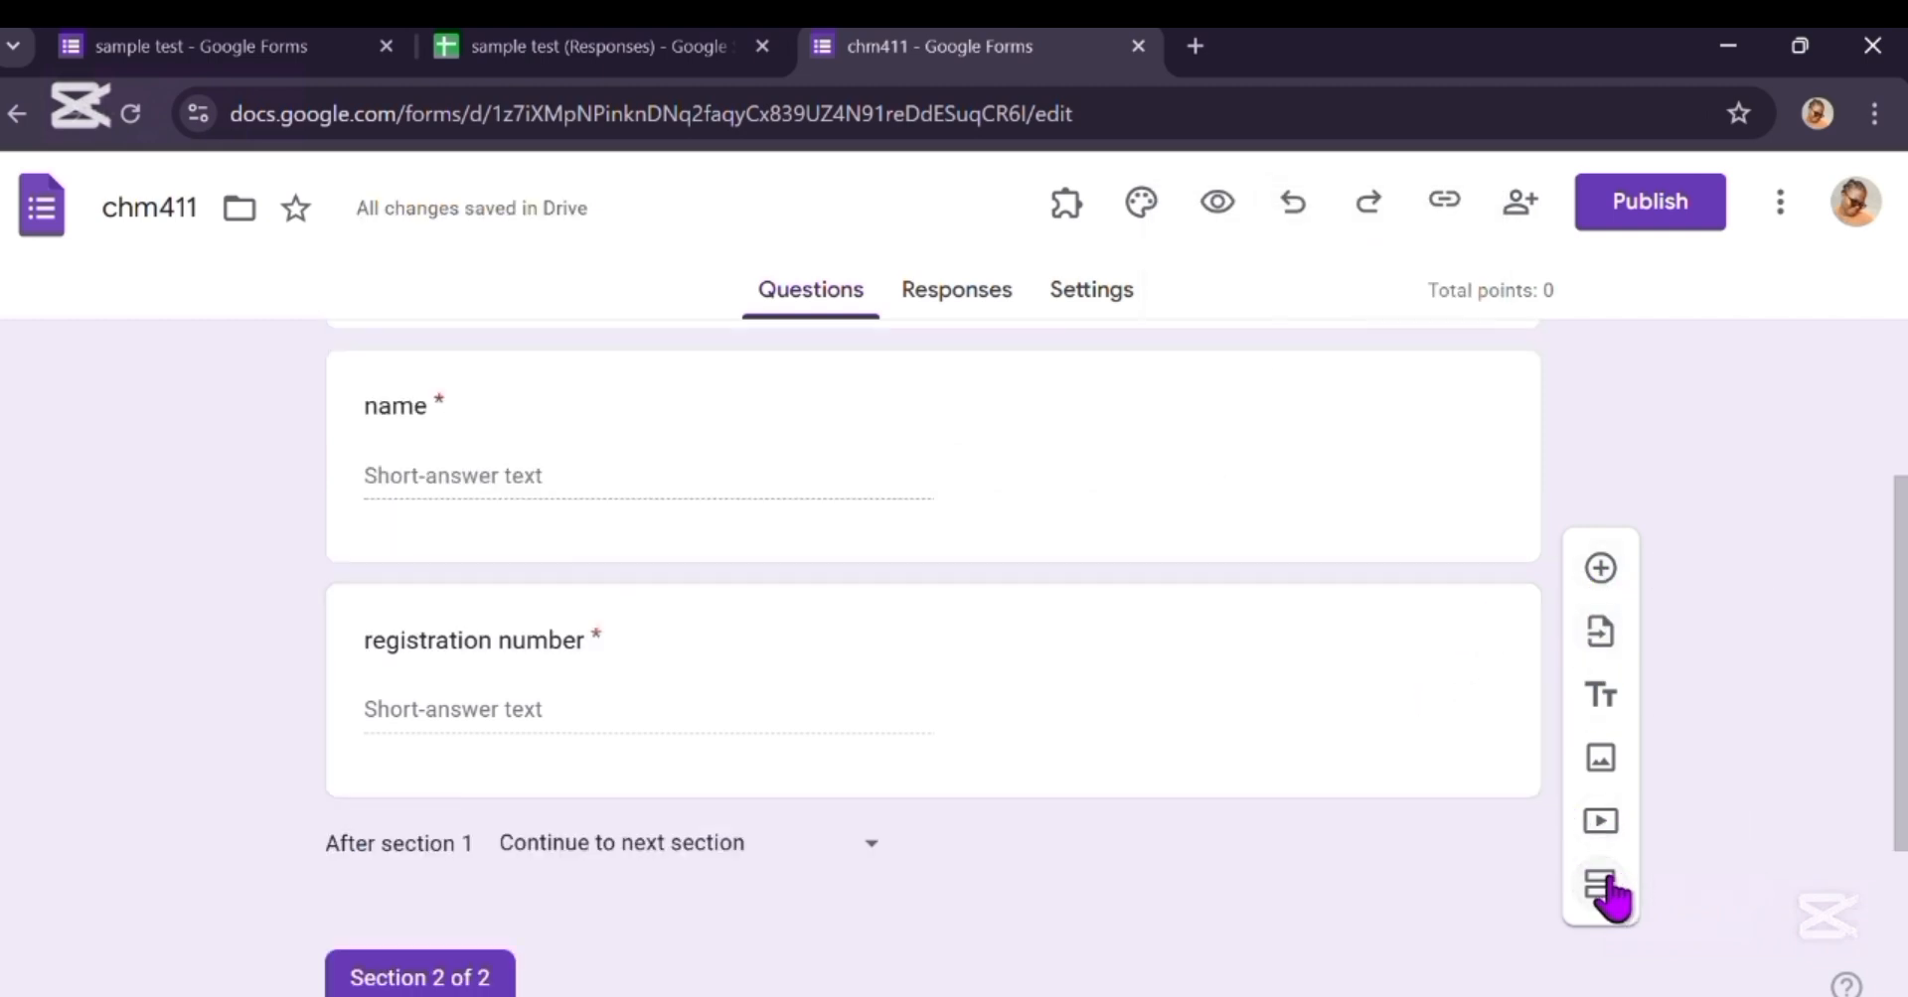
scroll(1431, 823, down, 3)
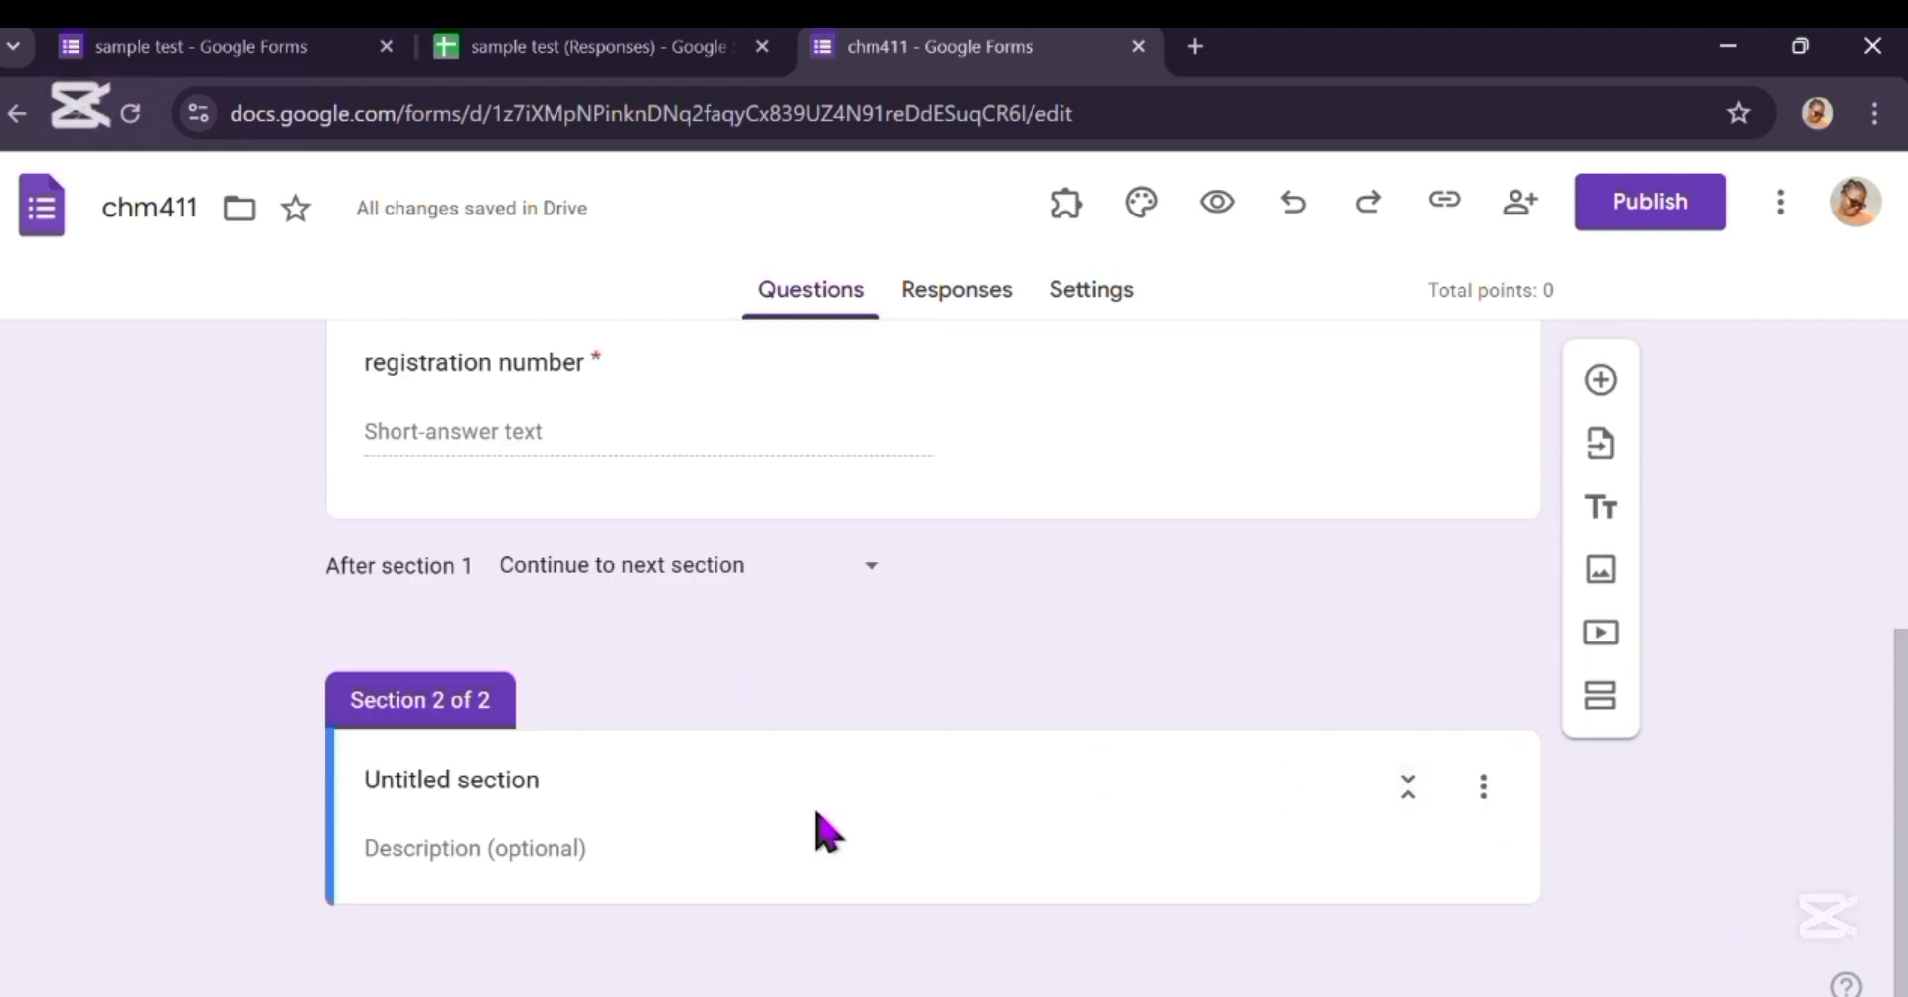
scroll(815, 832, up, 5)
scroll(812, 832, down, 5)
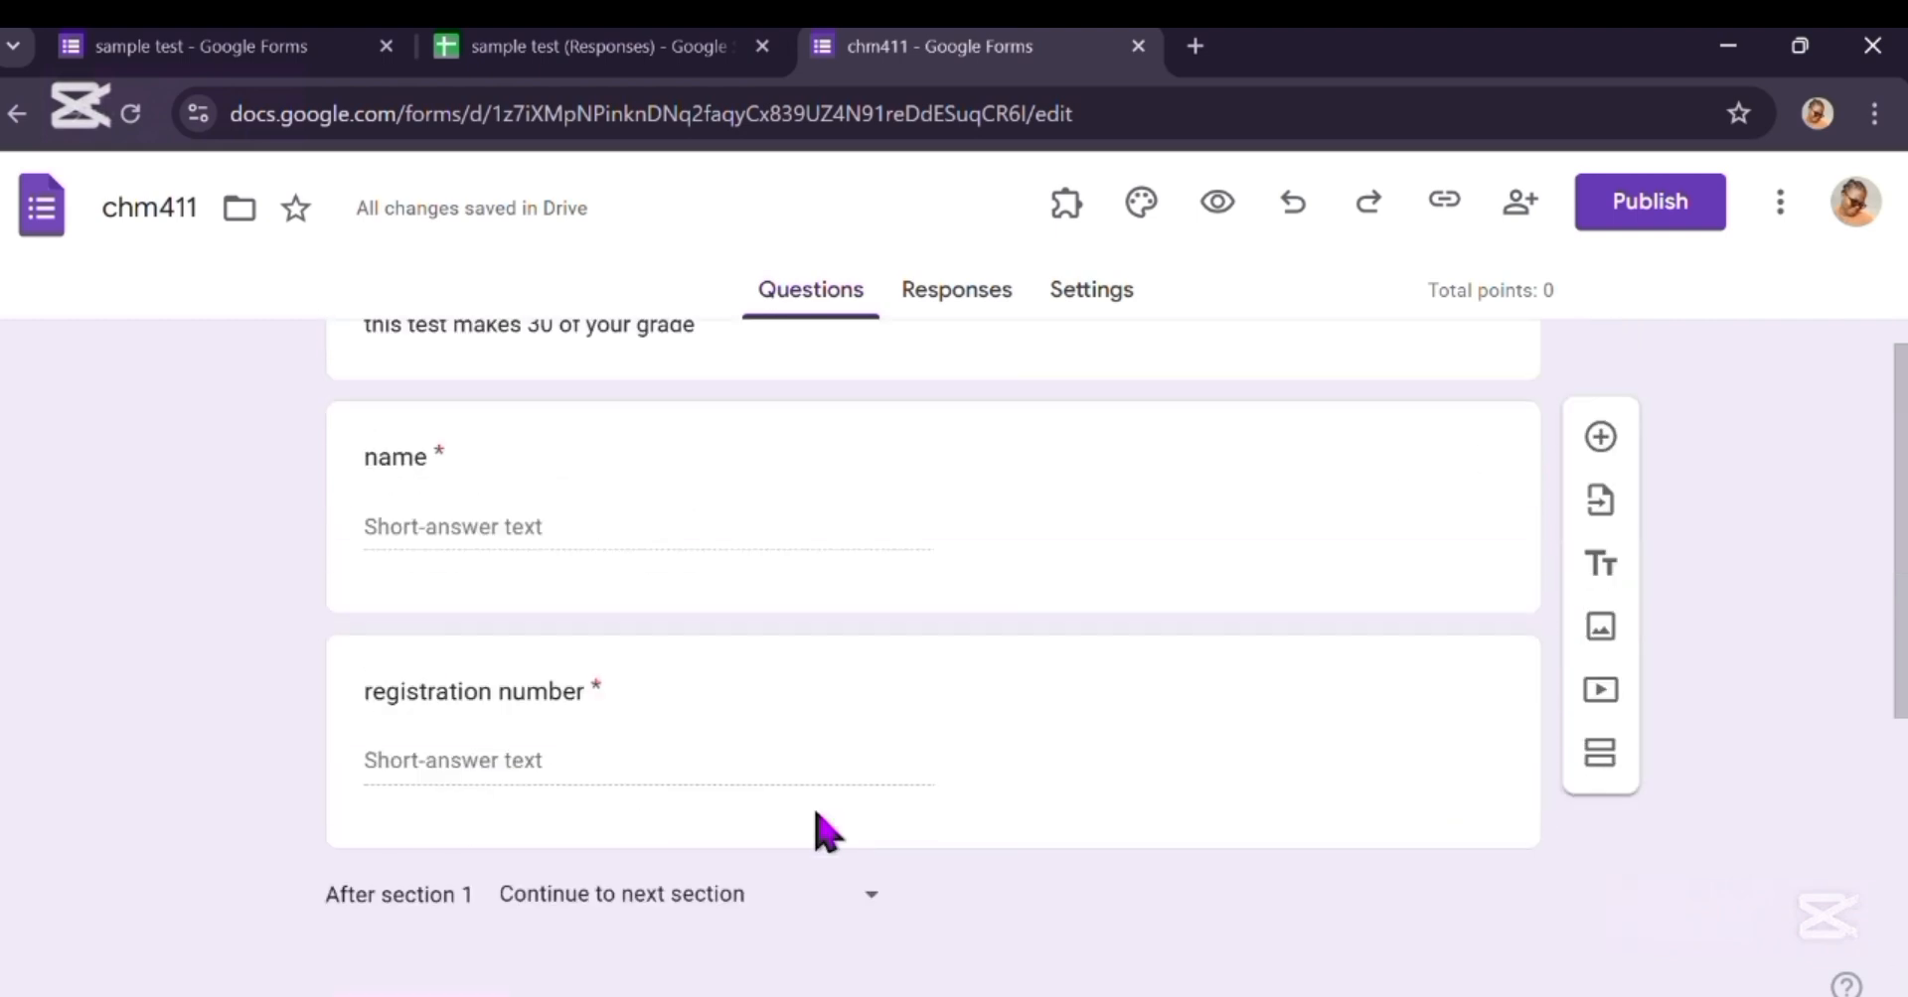
Step: Title the second section "chm 411 test" and open its description for editing
click(485, 779)
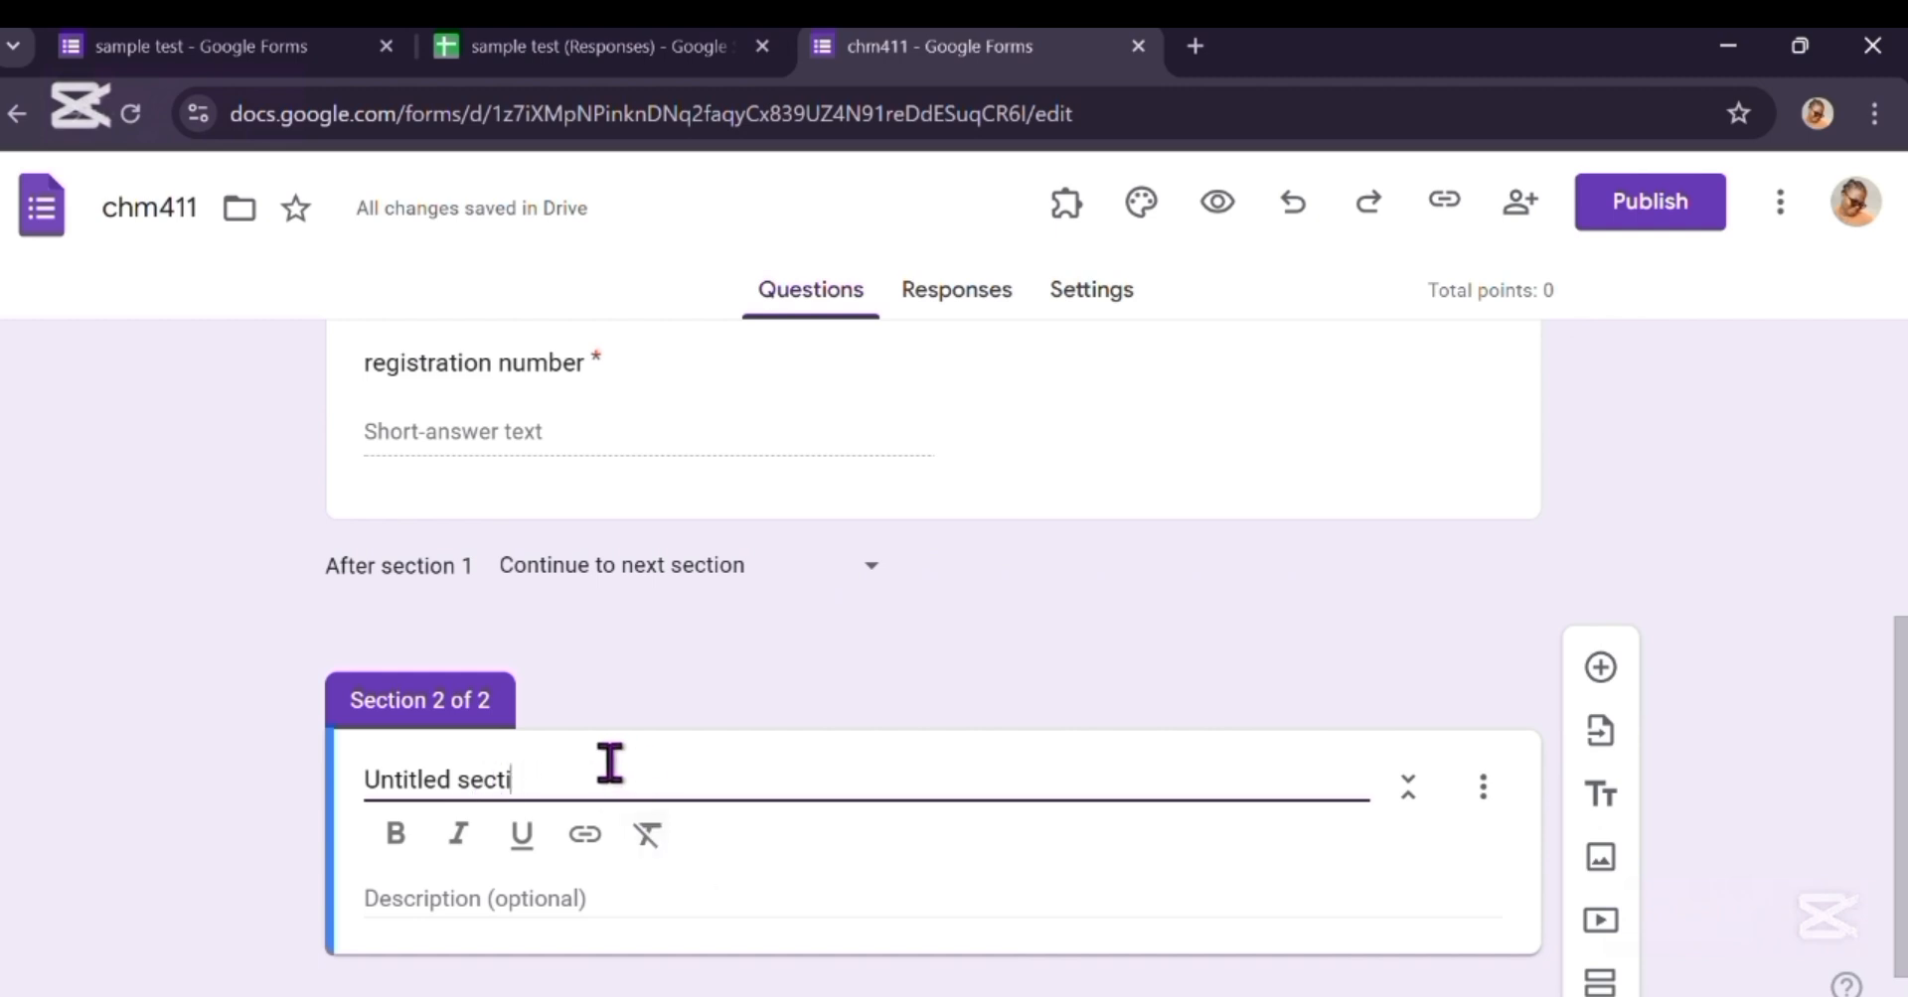
key(BackSpace)
key(BackSpace)
key(BackSpace)
key(BackSpace)
key(BackSpace)
key(BackSpace)
key(BackSpace)
key(BackSpace)
key(BackSpace)
key(BackSpace)
key(BackSpace)
key(BackSpace)
key(BackSpace)
key(BackSpace)
text(chm)
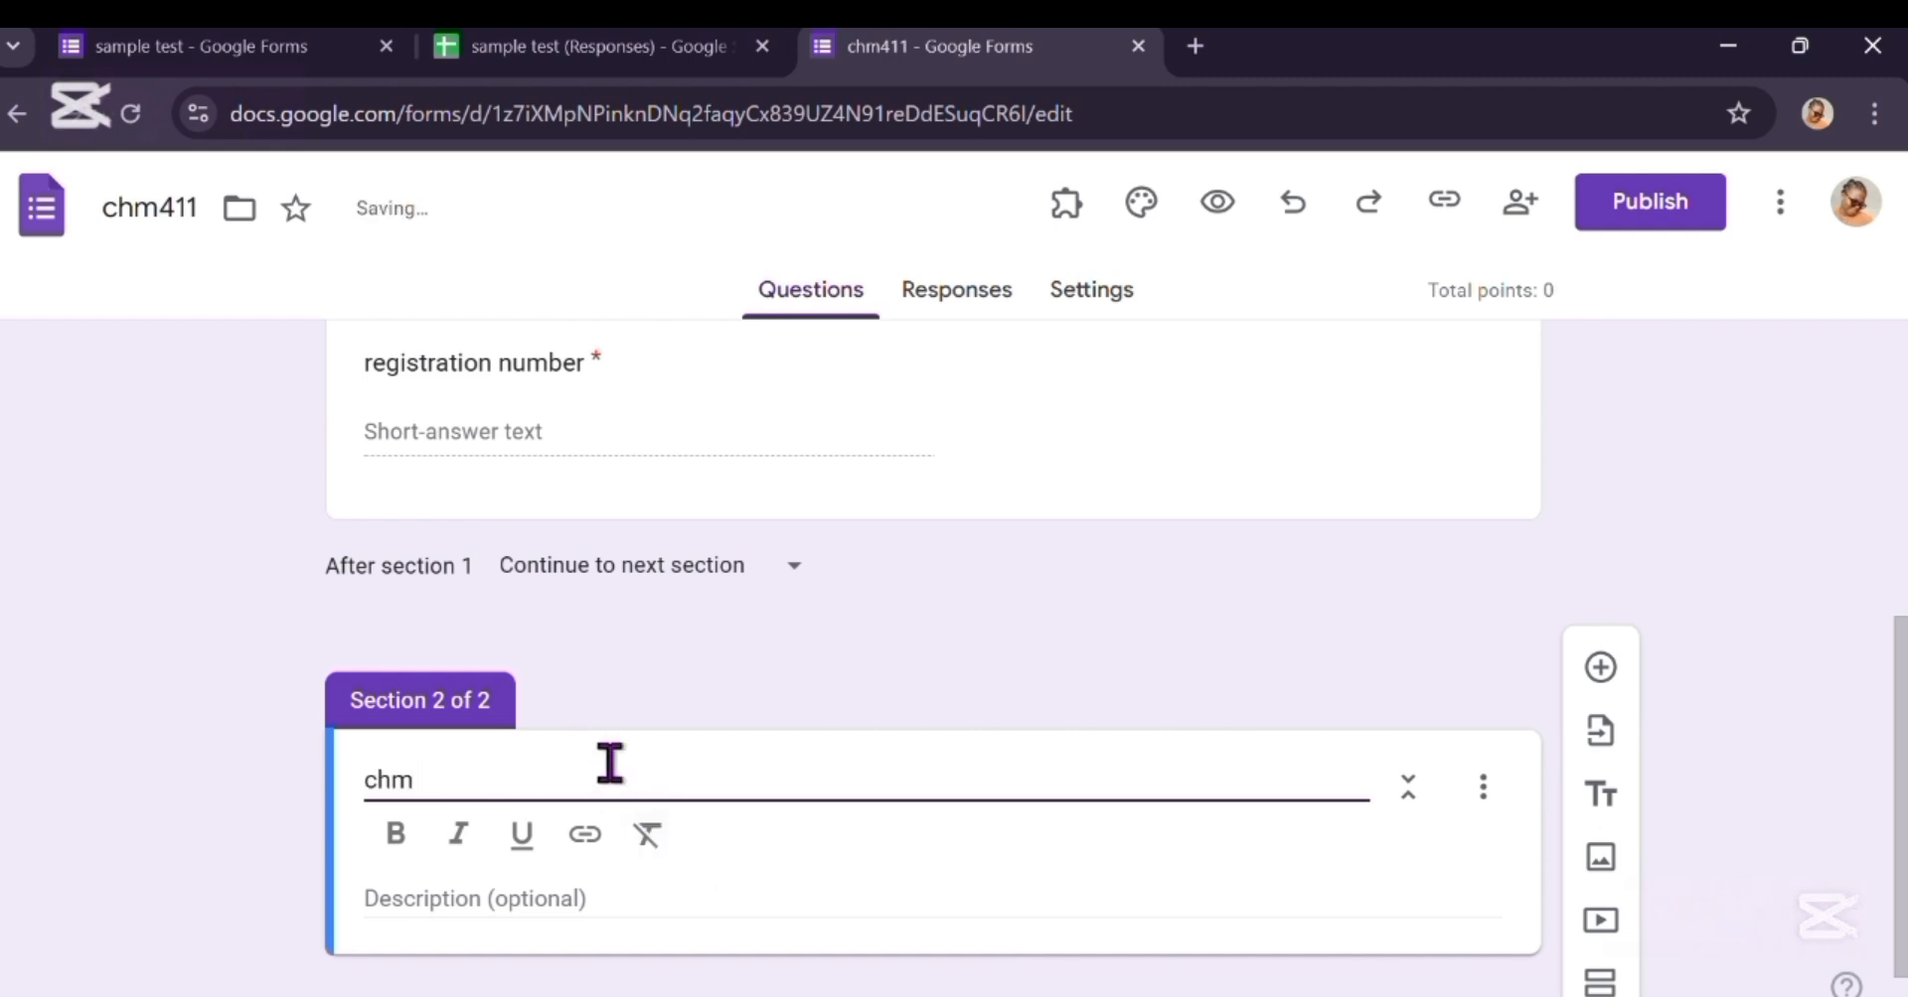
text( 411 test)
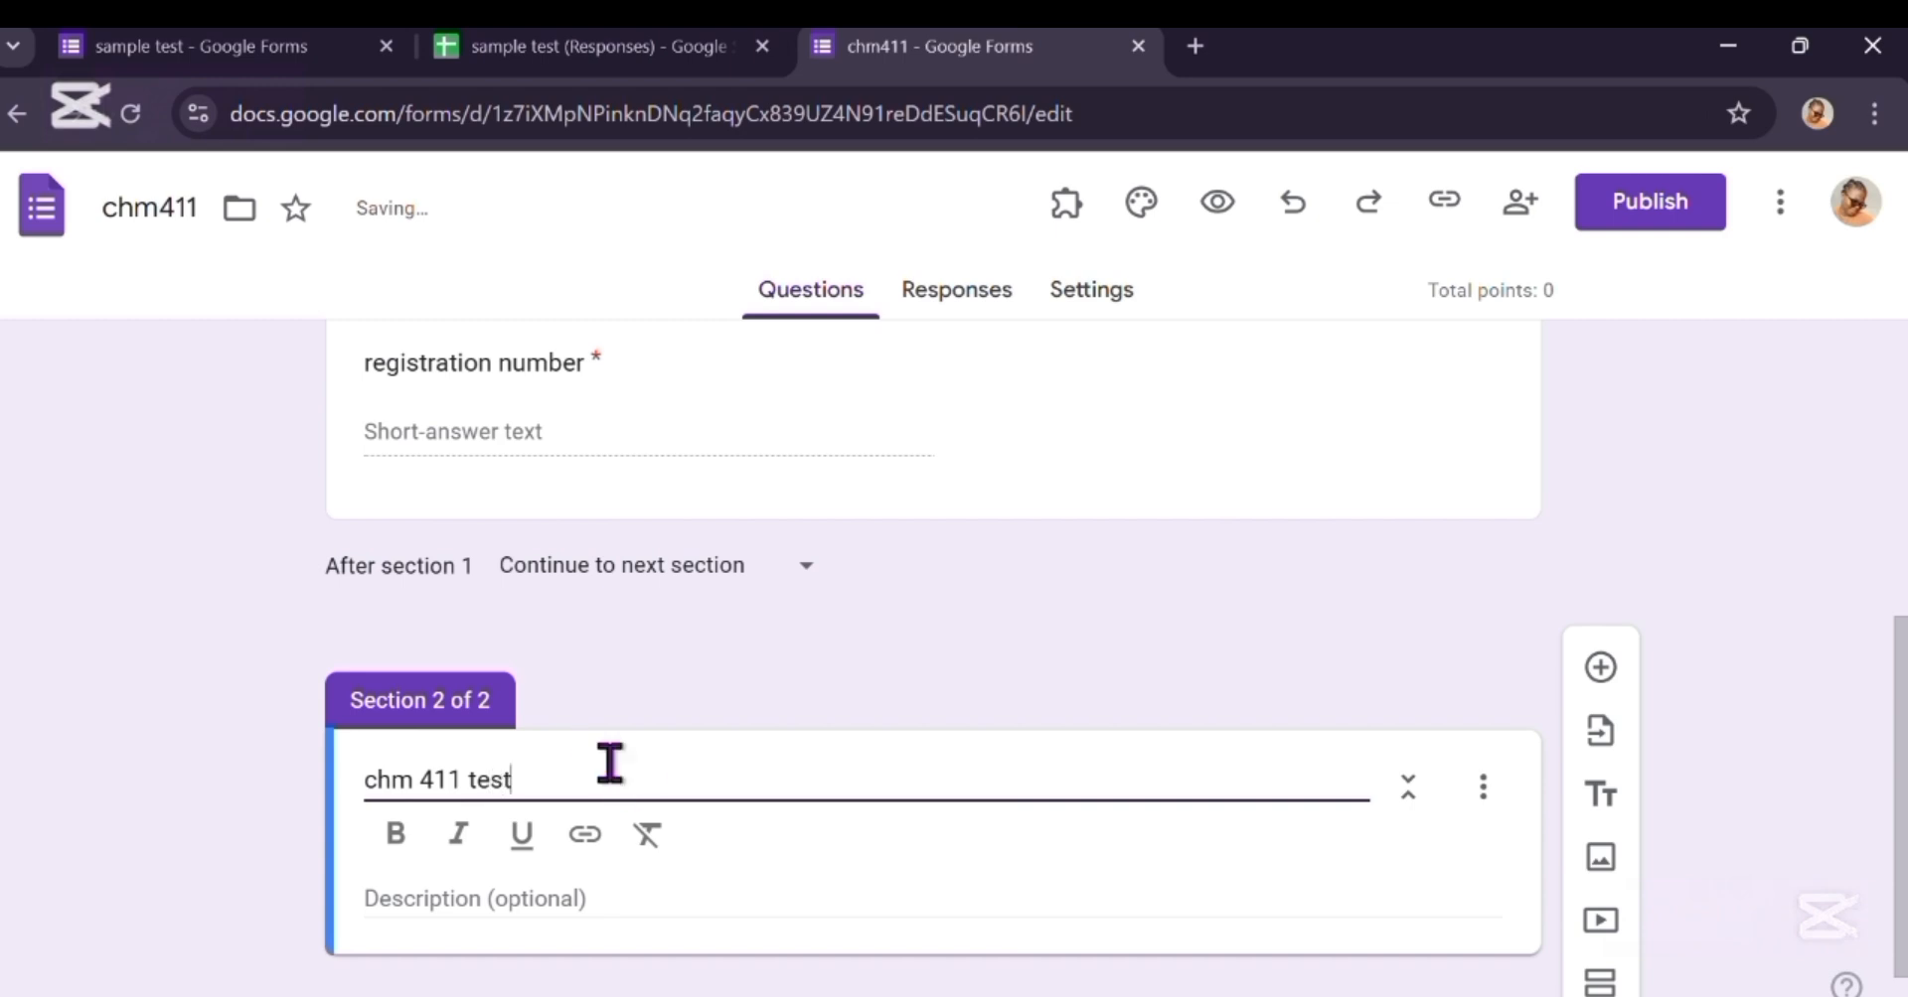
click(490, 899)
scroll(490, 897, up, 5)
scroll(490, 897, down, 5)
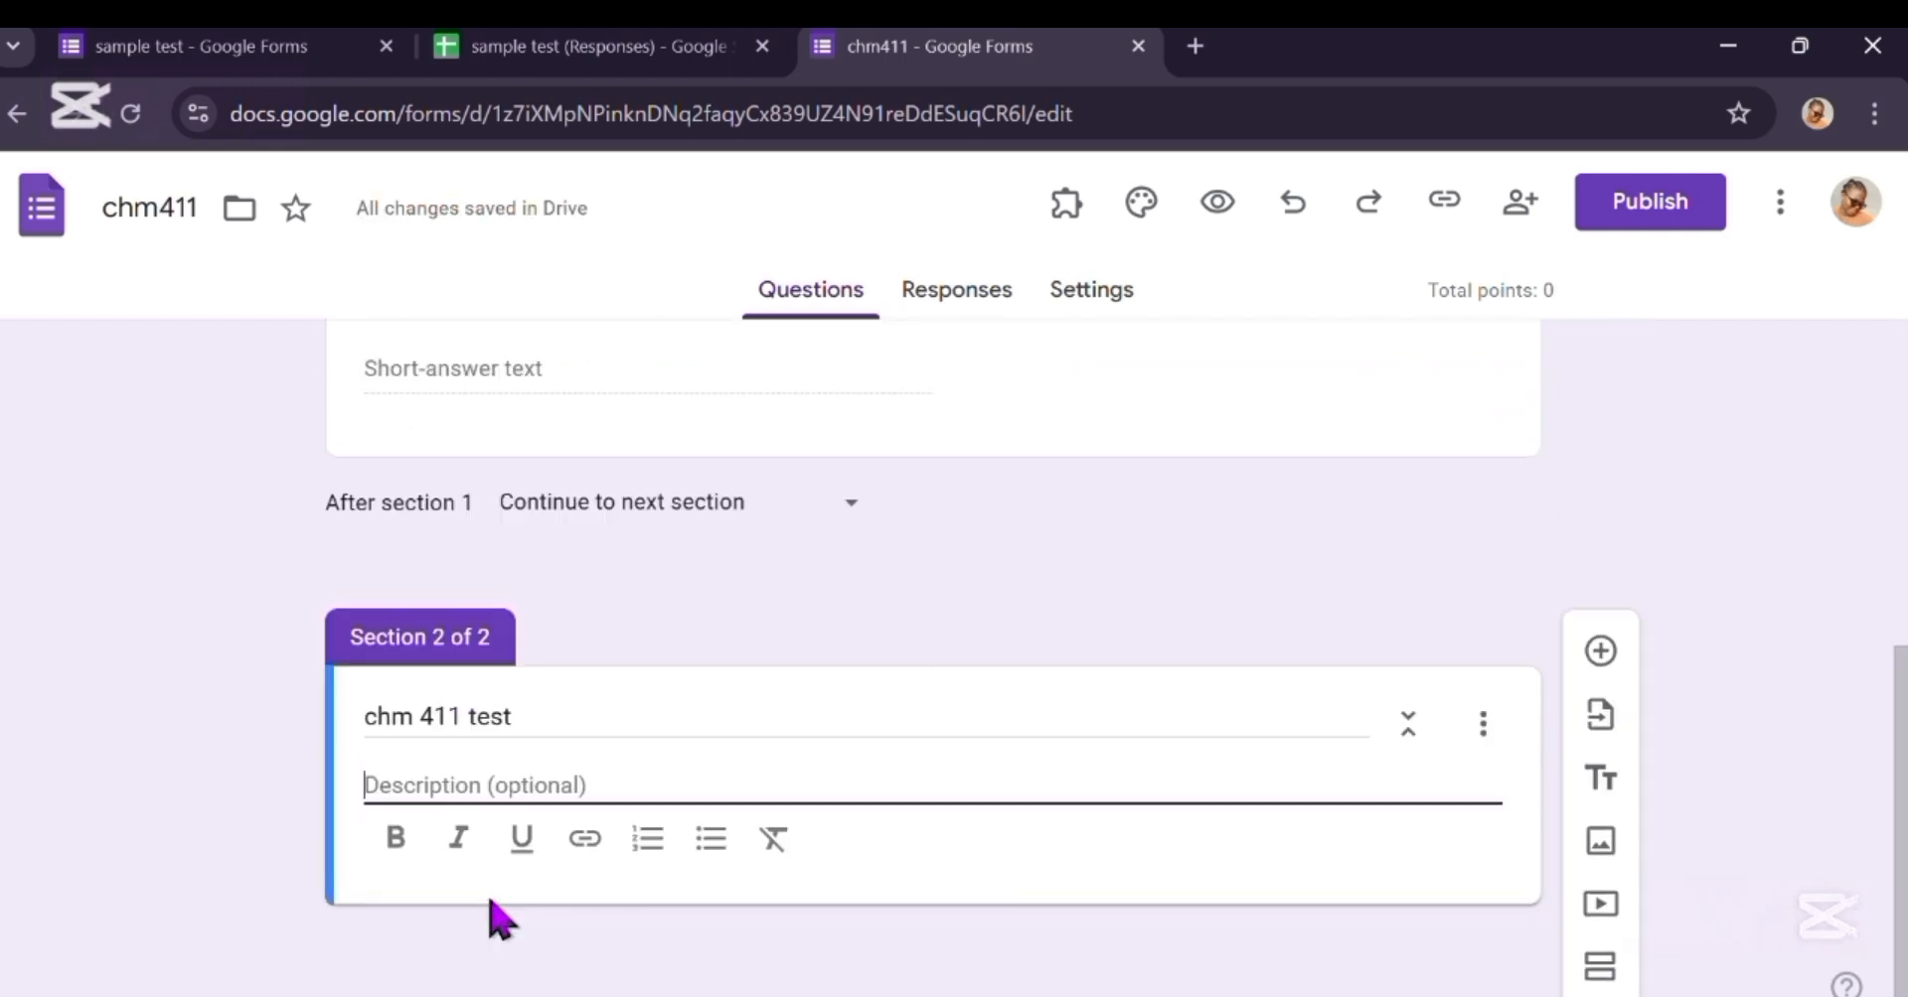
Step: Describe the second section as "attempt all questions" and add a question reading "what is the boiling point of water"
text(attempt all questions)
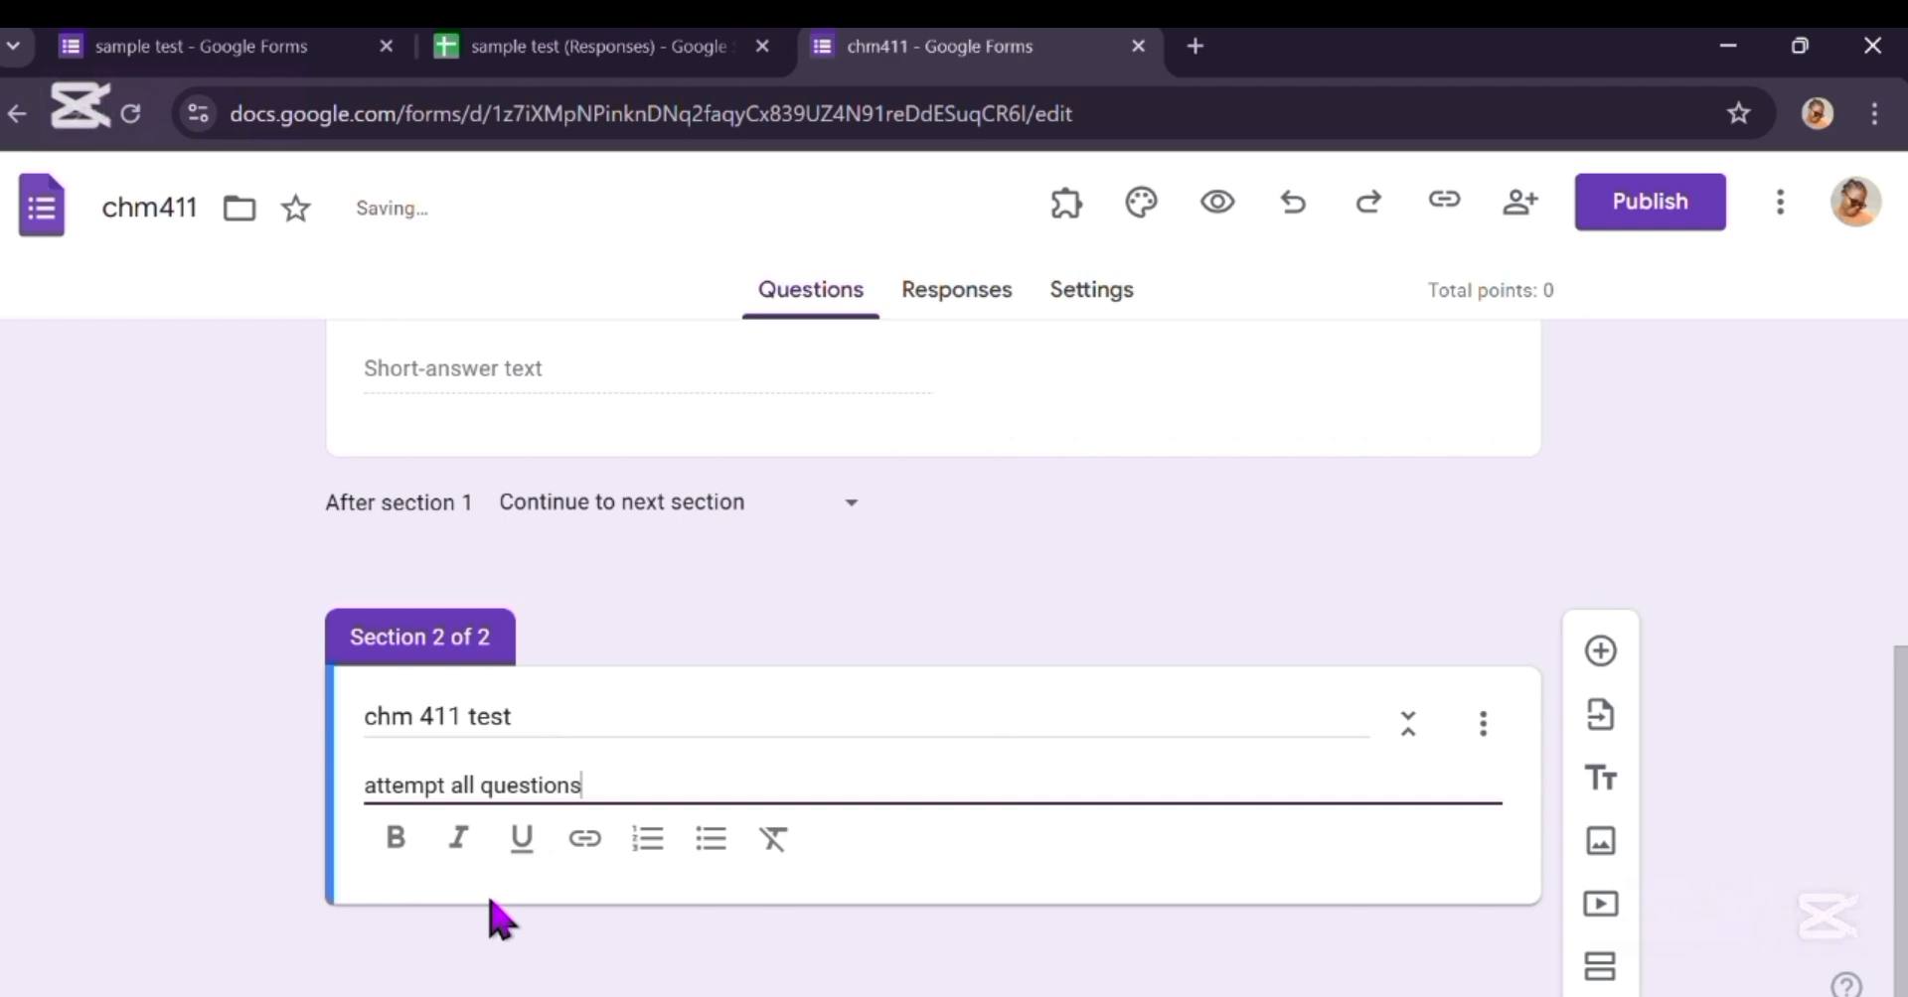
click(1599, 651)
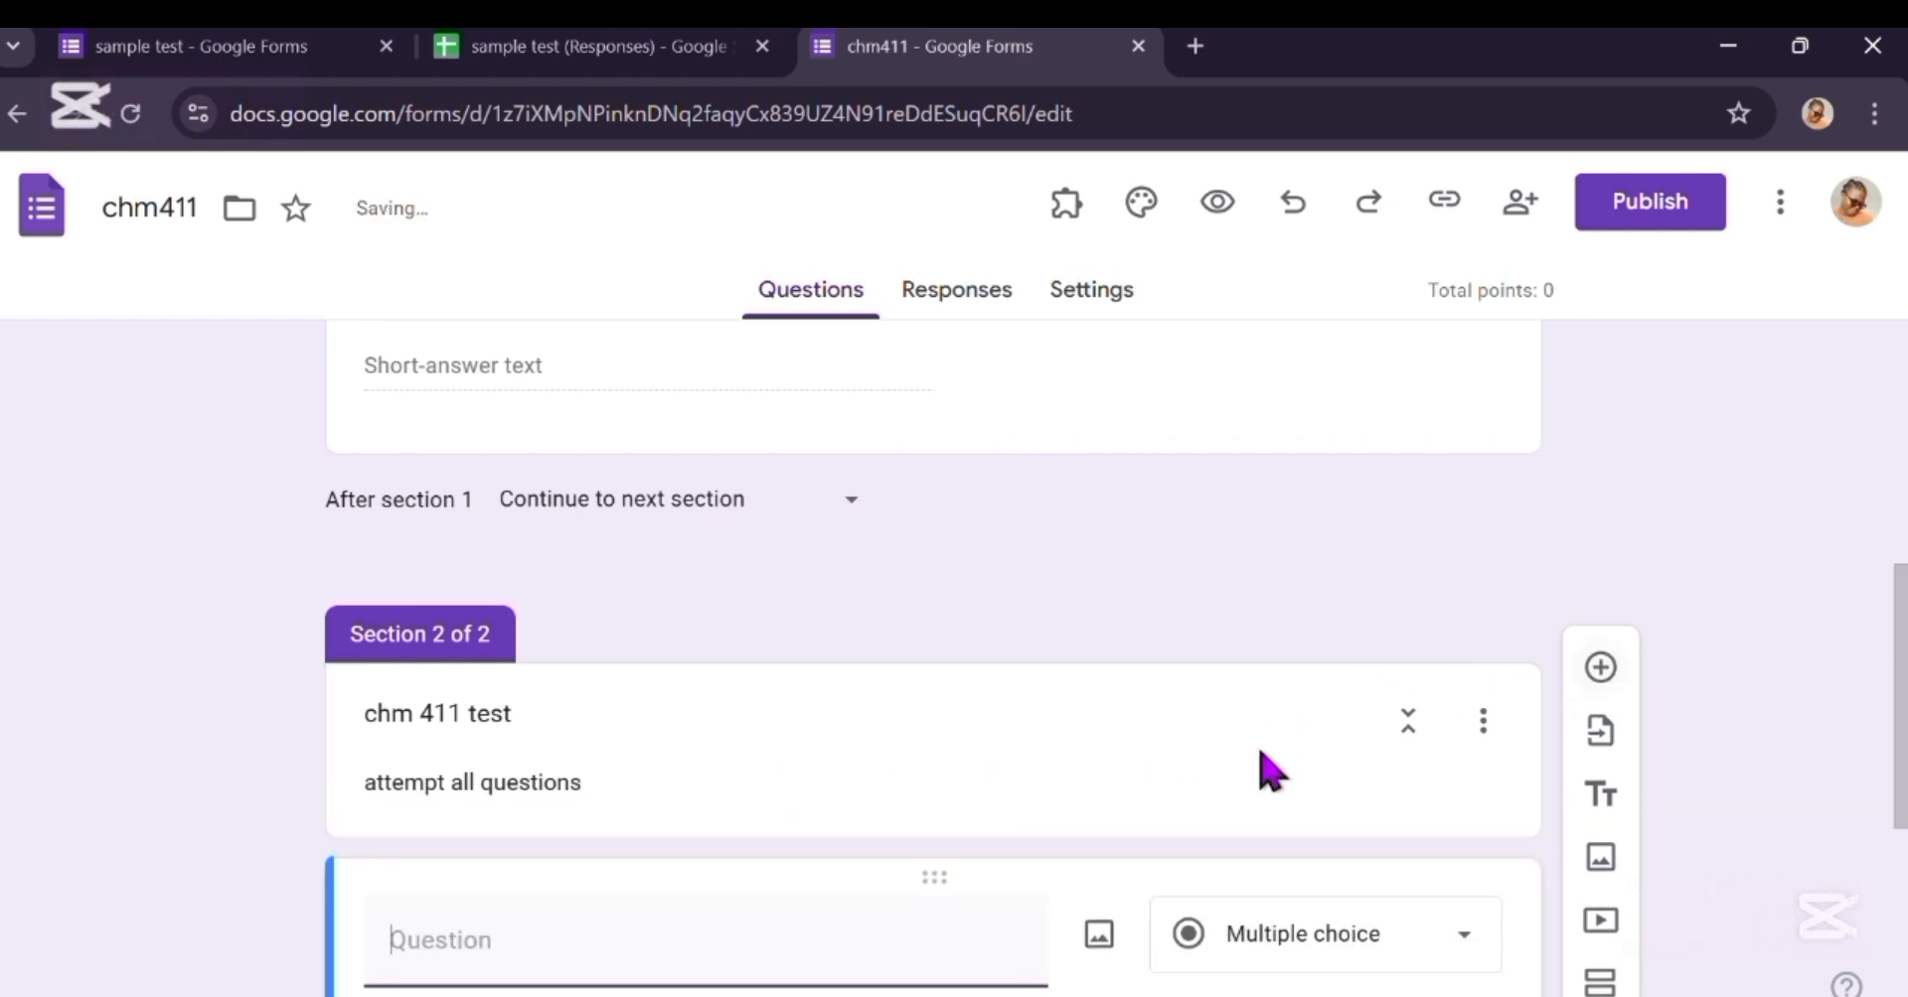
text(what is the)
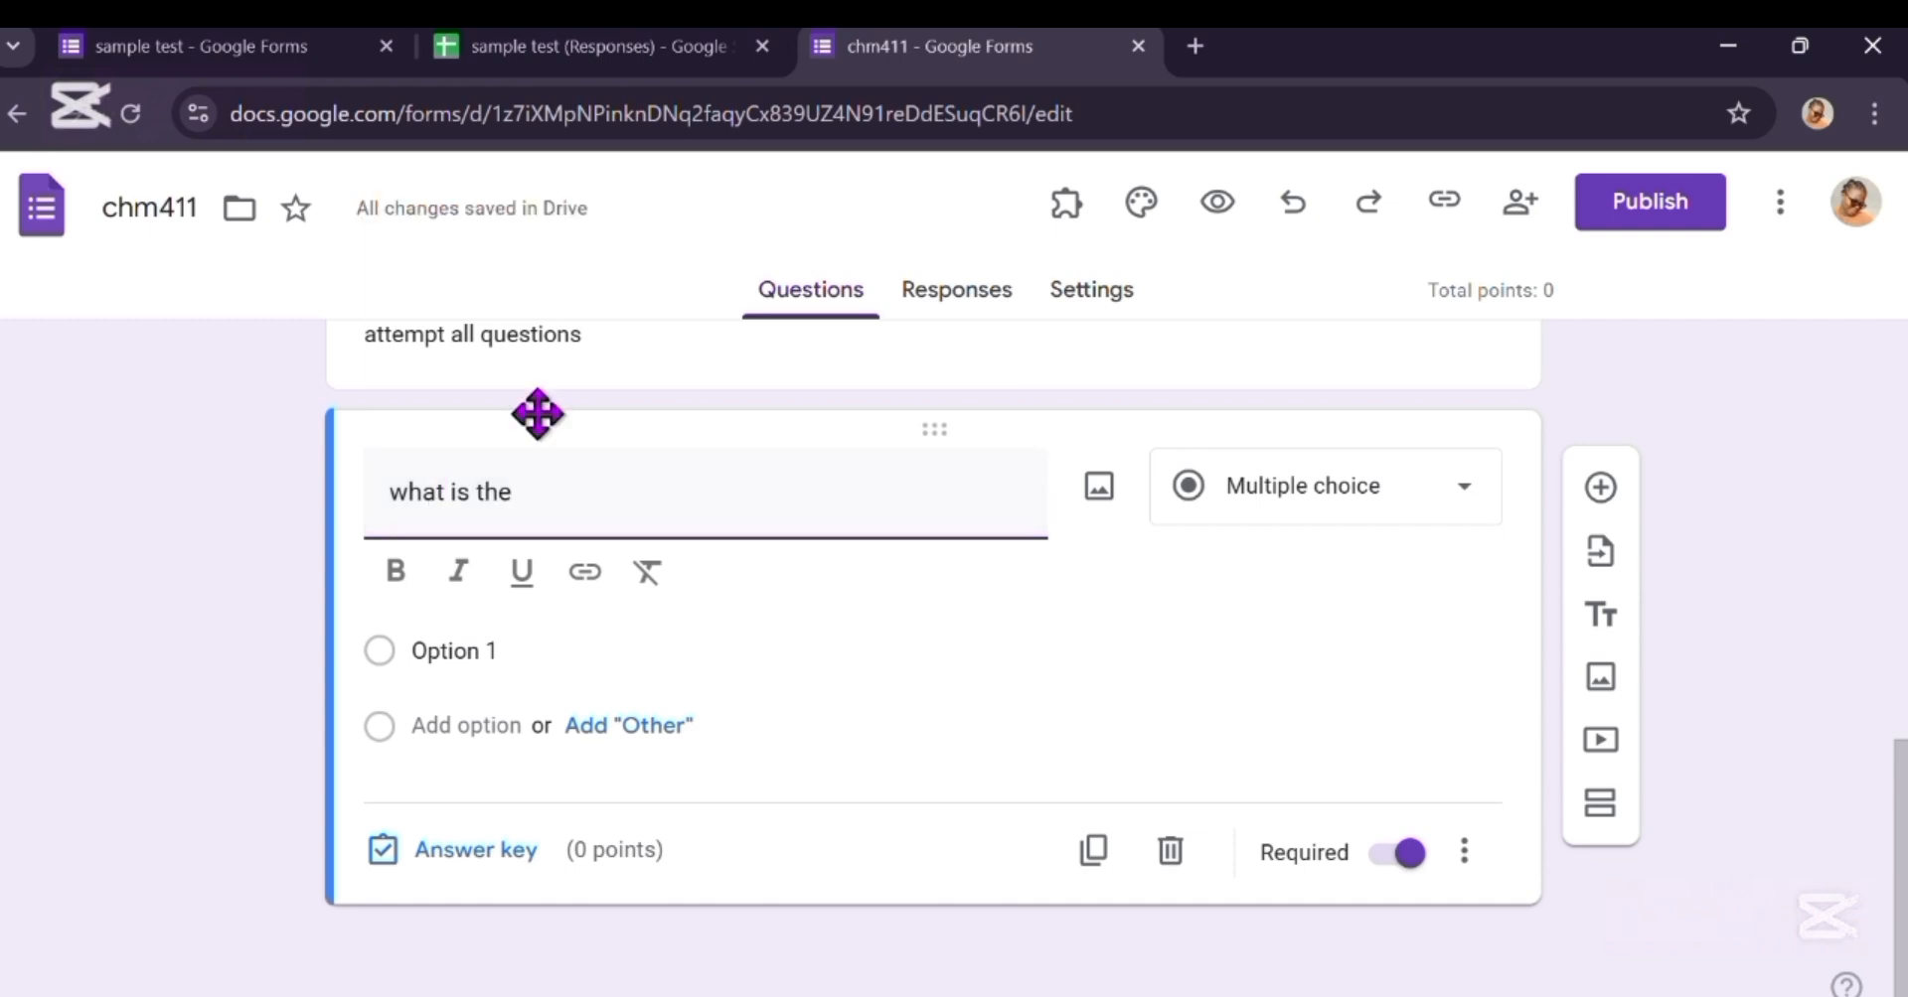
text( boiling point of water)
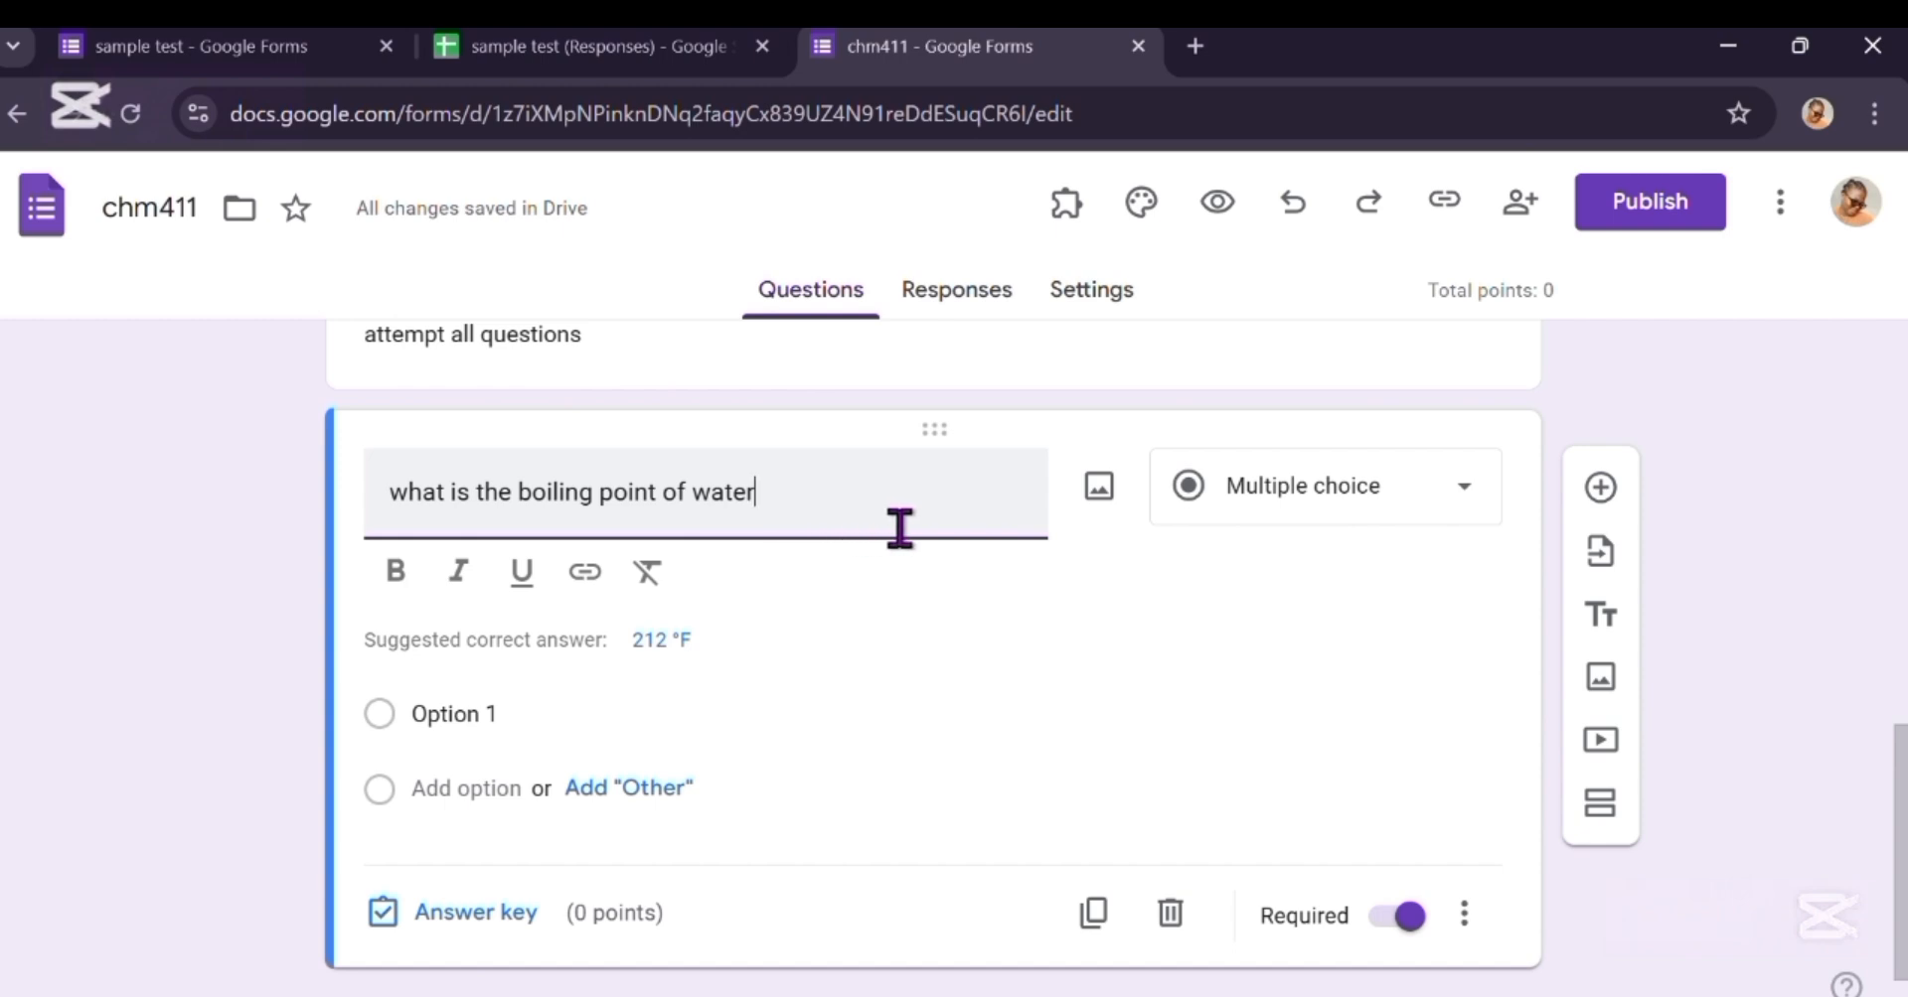
Step: Give the boiling point question the options "98 deg celcius", "100 deg celcius", "88 deg celcius" and "110 deg celcius"
click(444, 709)
text(100 deg celcius)
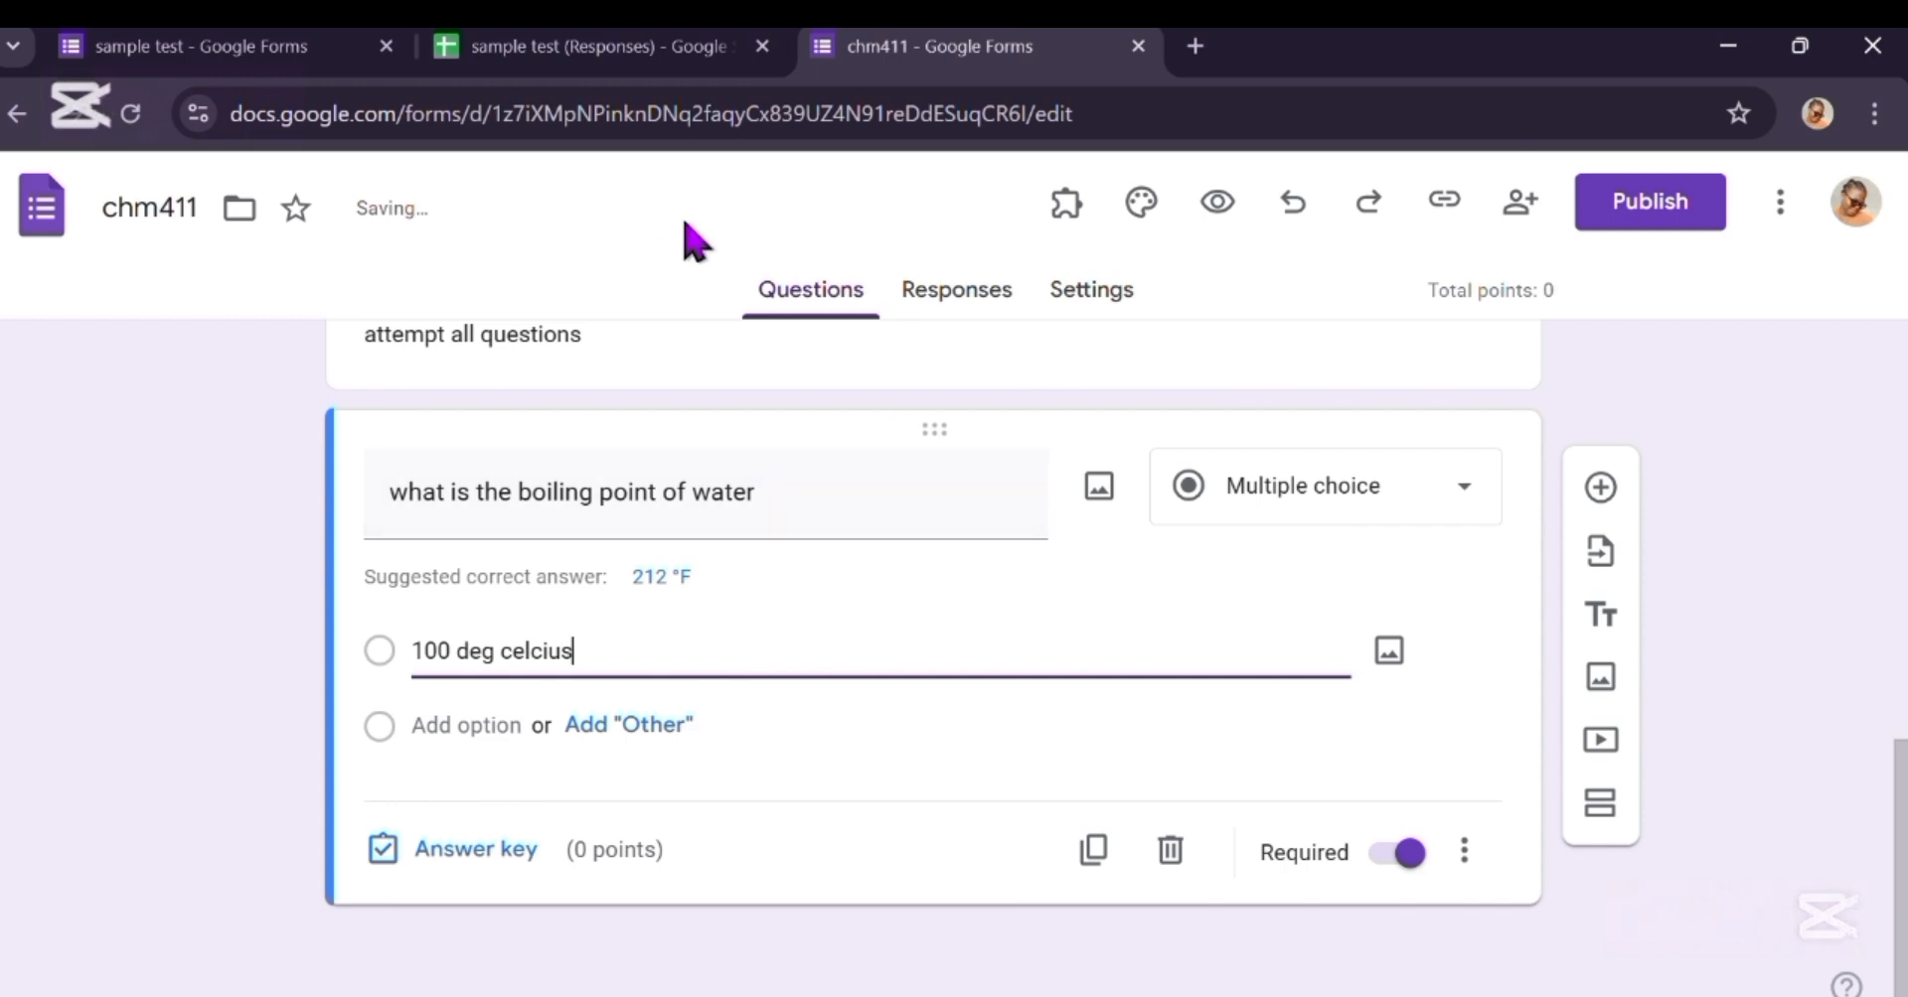
click(467, 725)
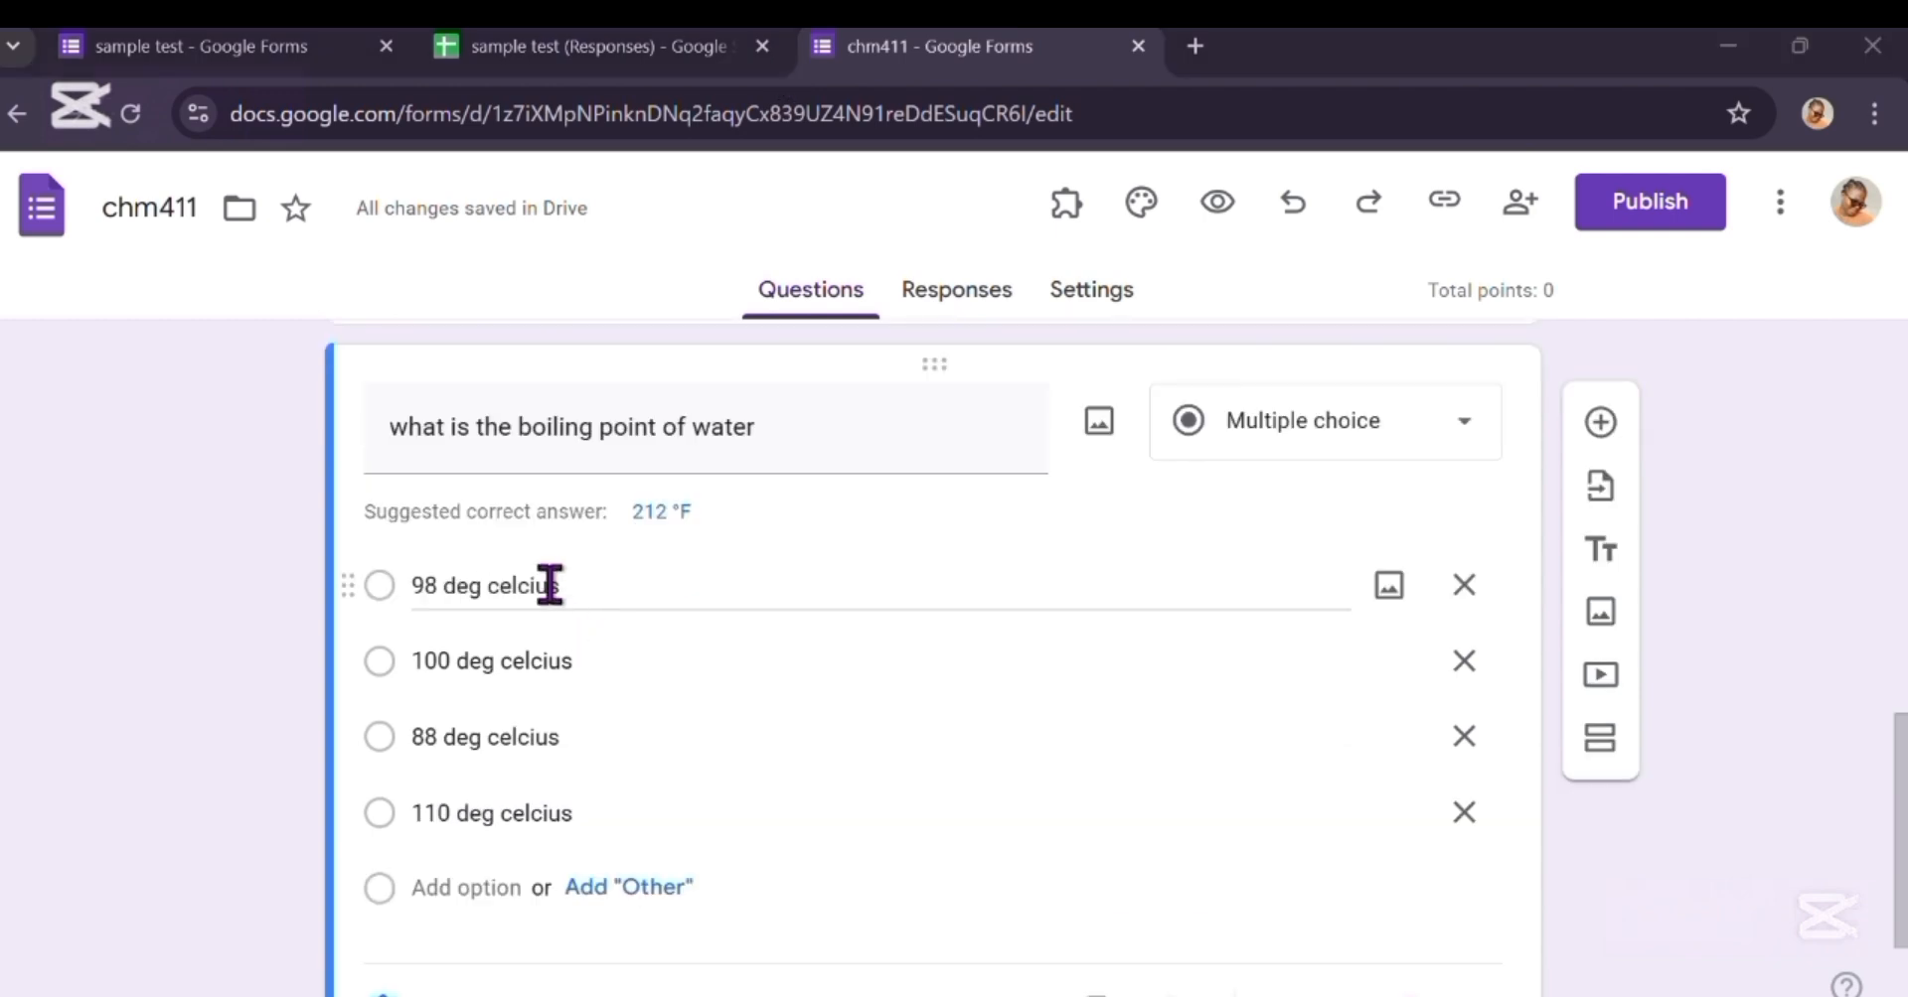
Step: Set the question's answer key to "100 deg celcius" with 2 points
scroll(929, 711, down, 1)
scroll(939, 713, down, 1)
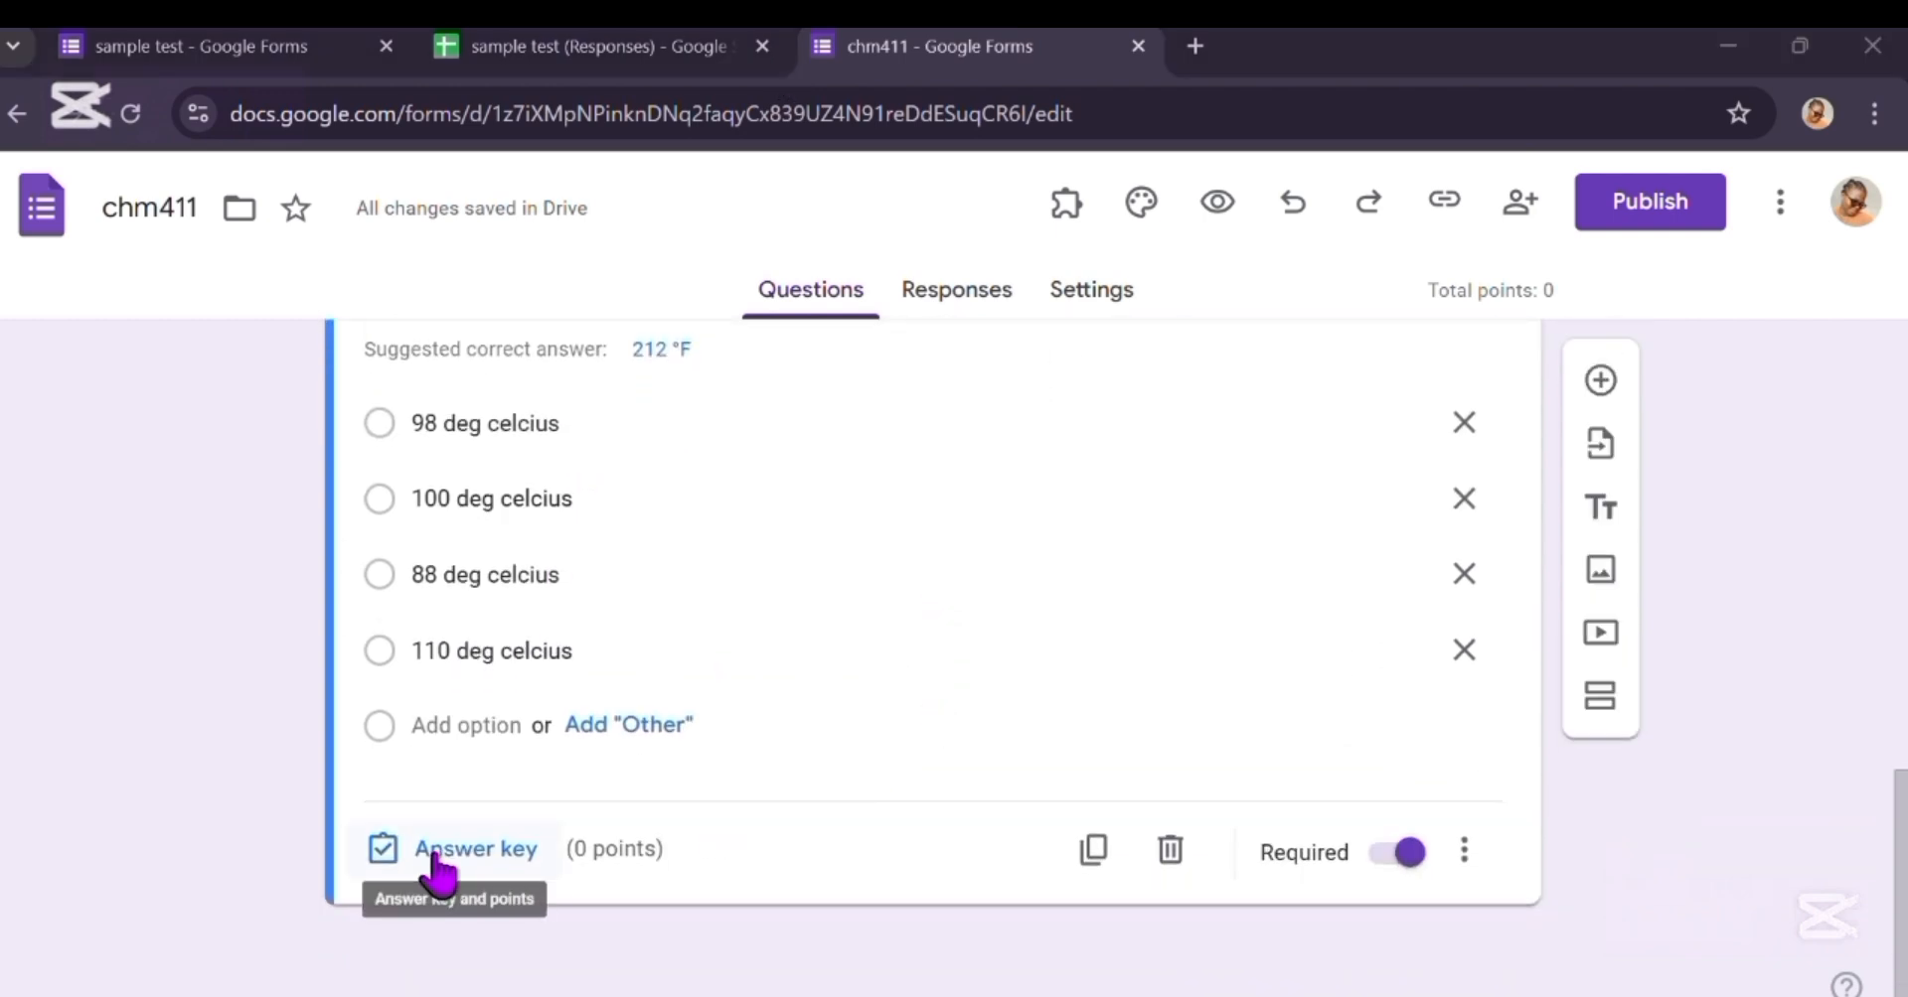
click(434, 850)
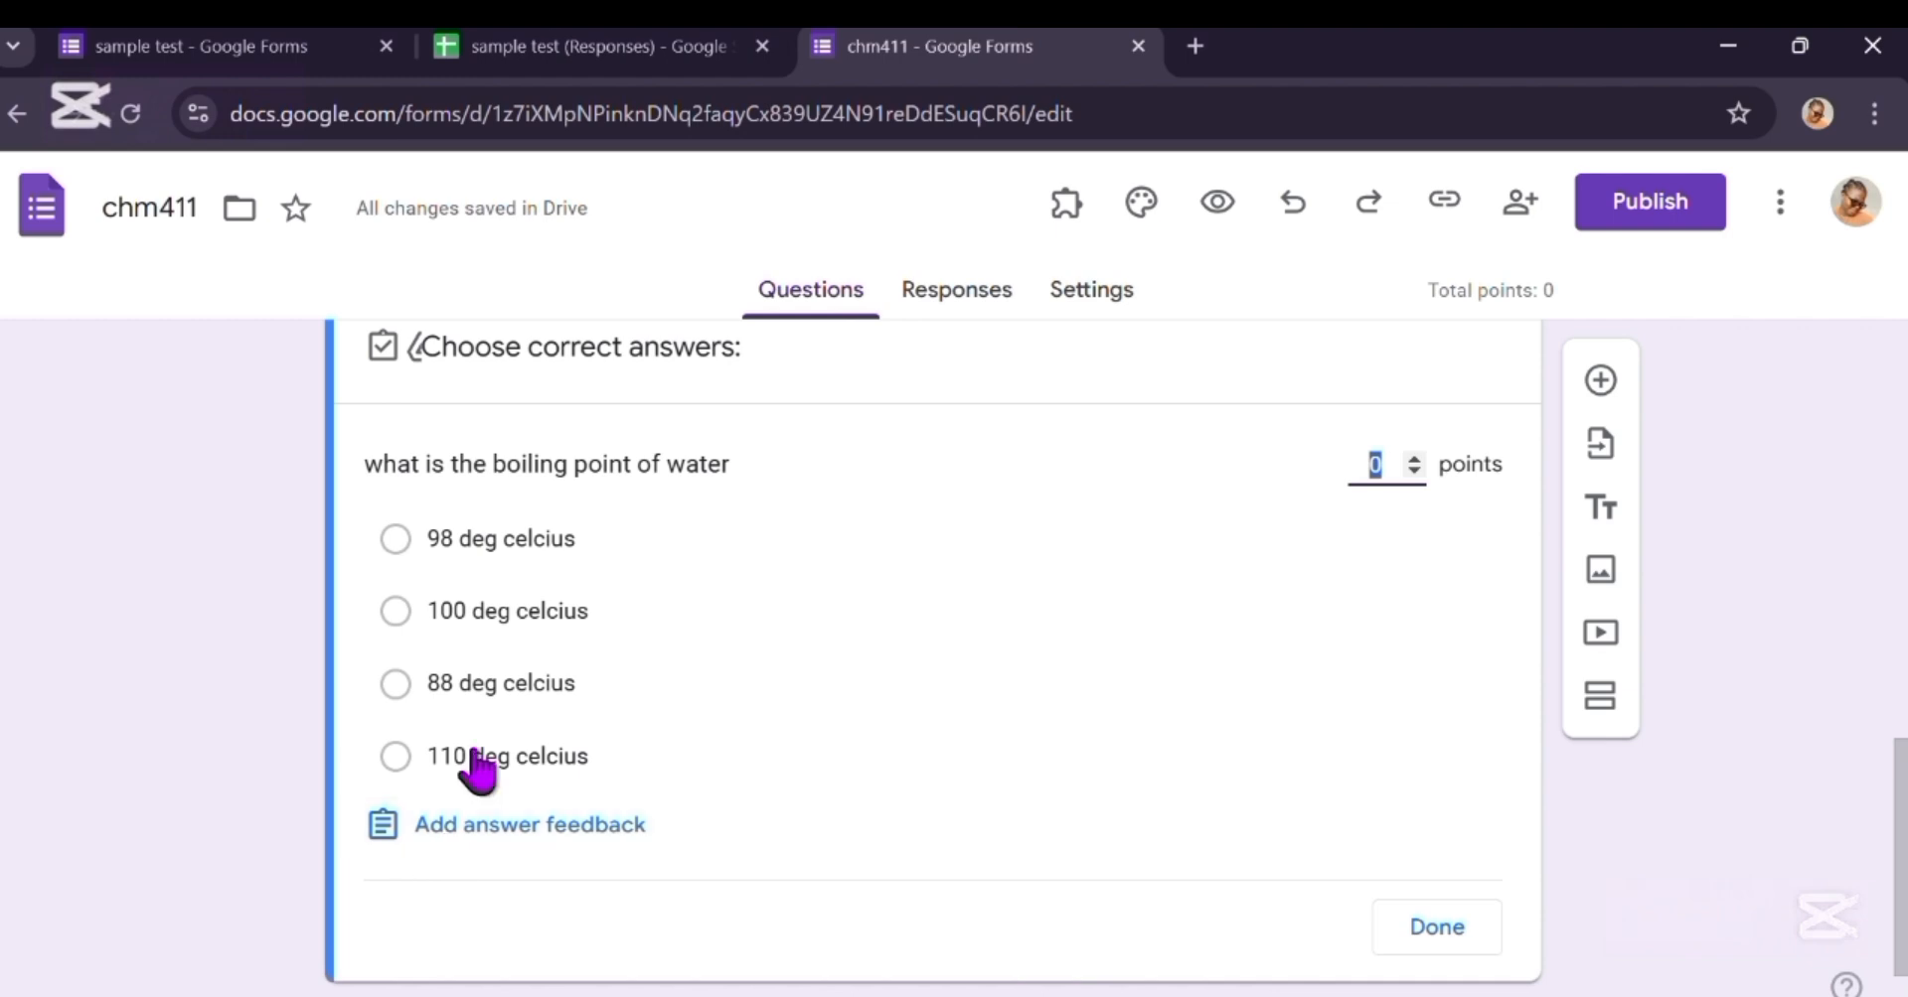
click(395, 611)
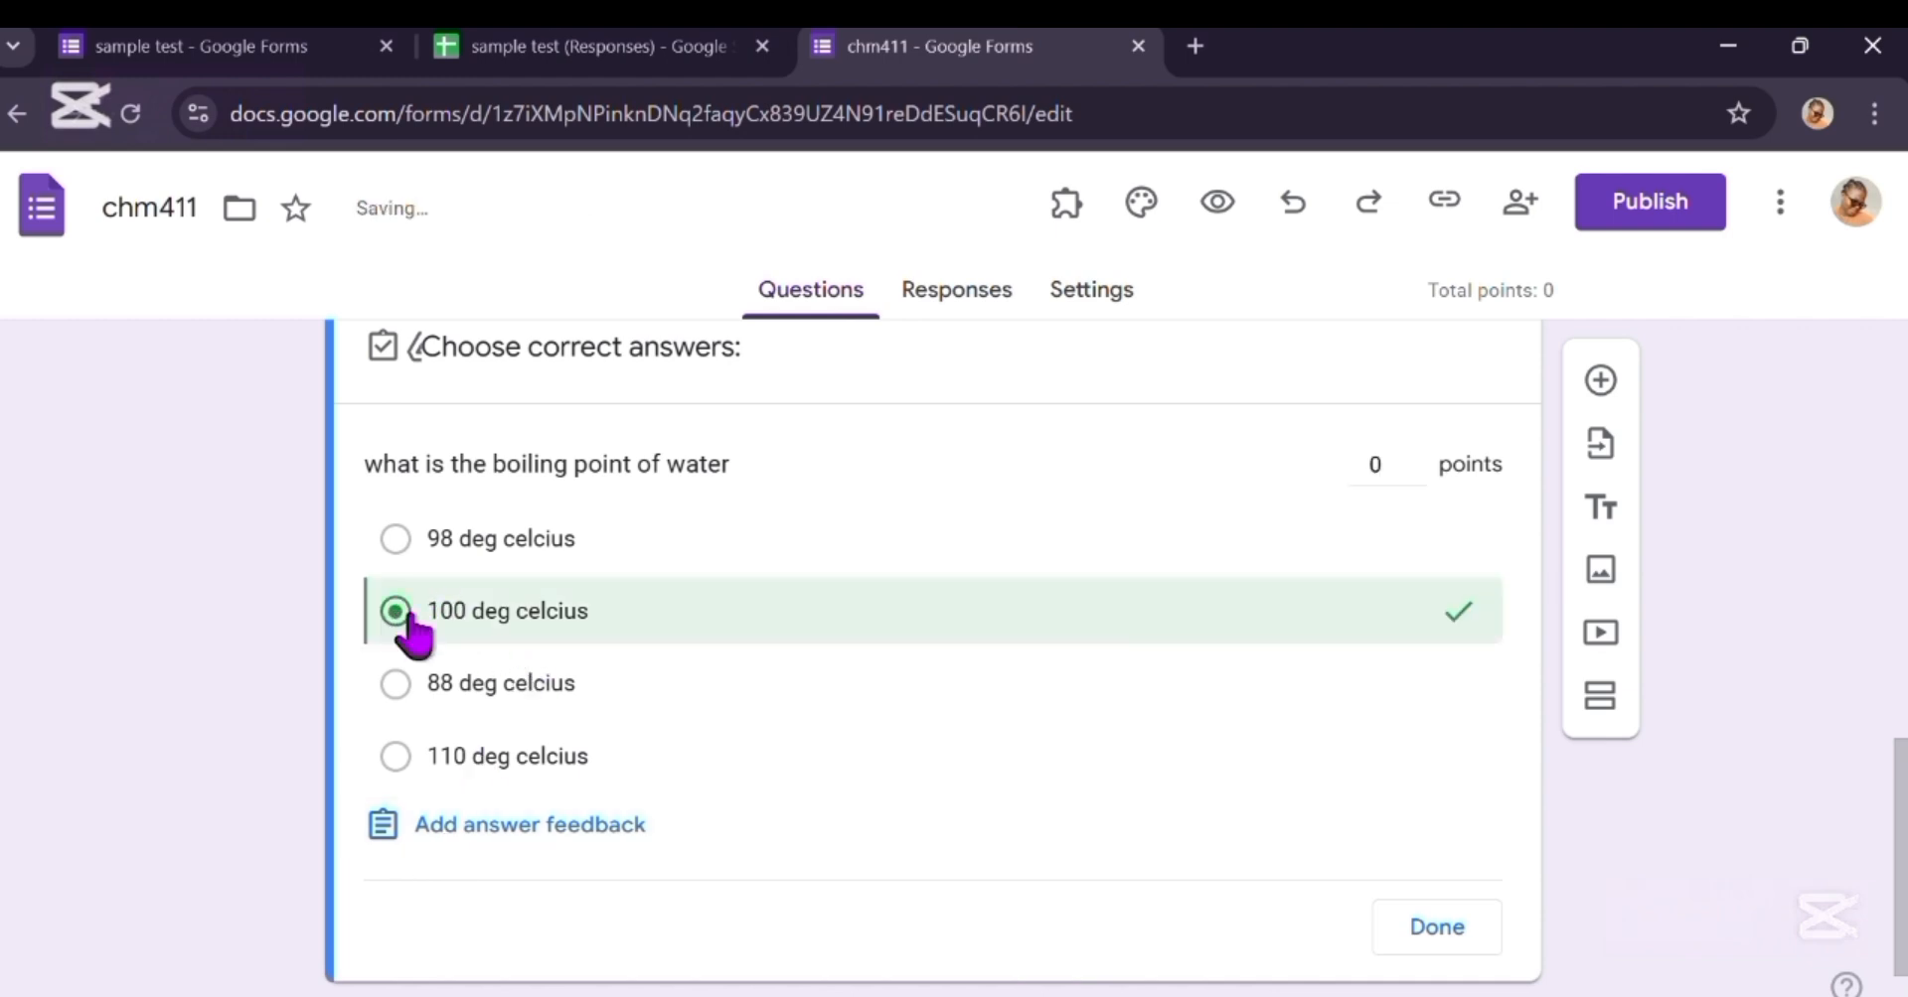
click(1415, 459)
click(1443, 928)
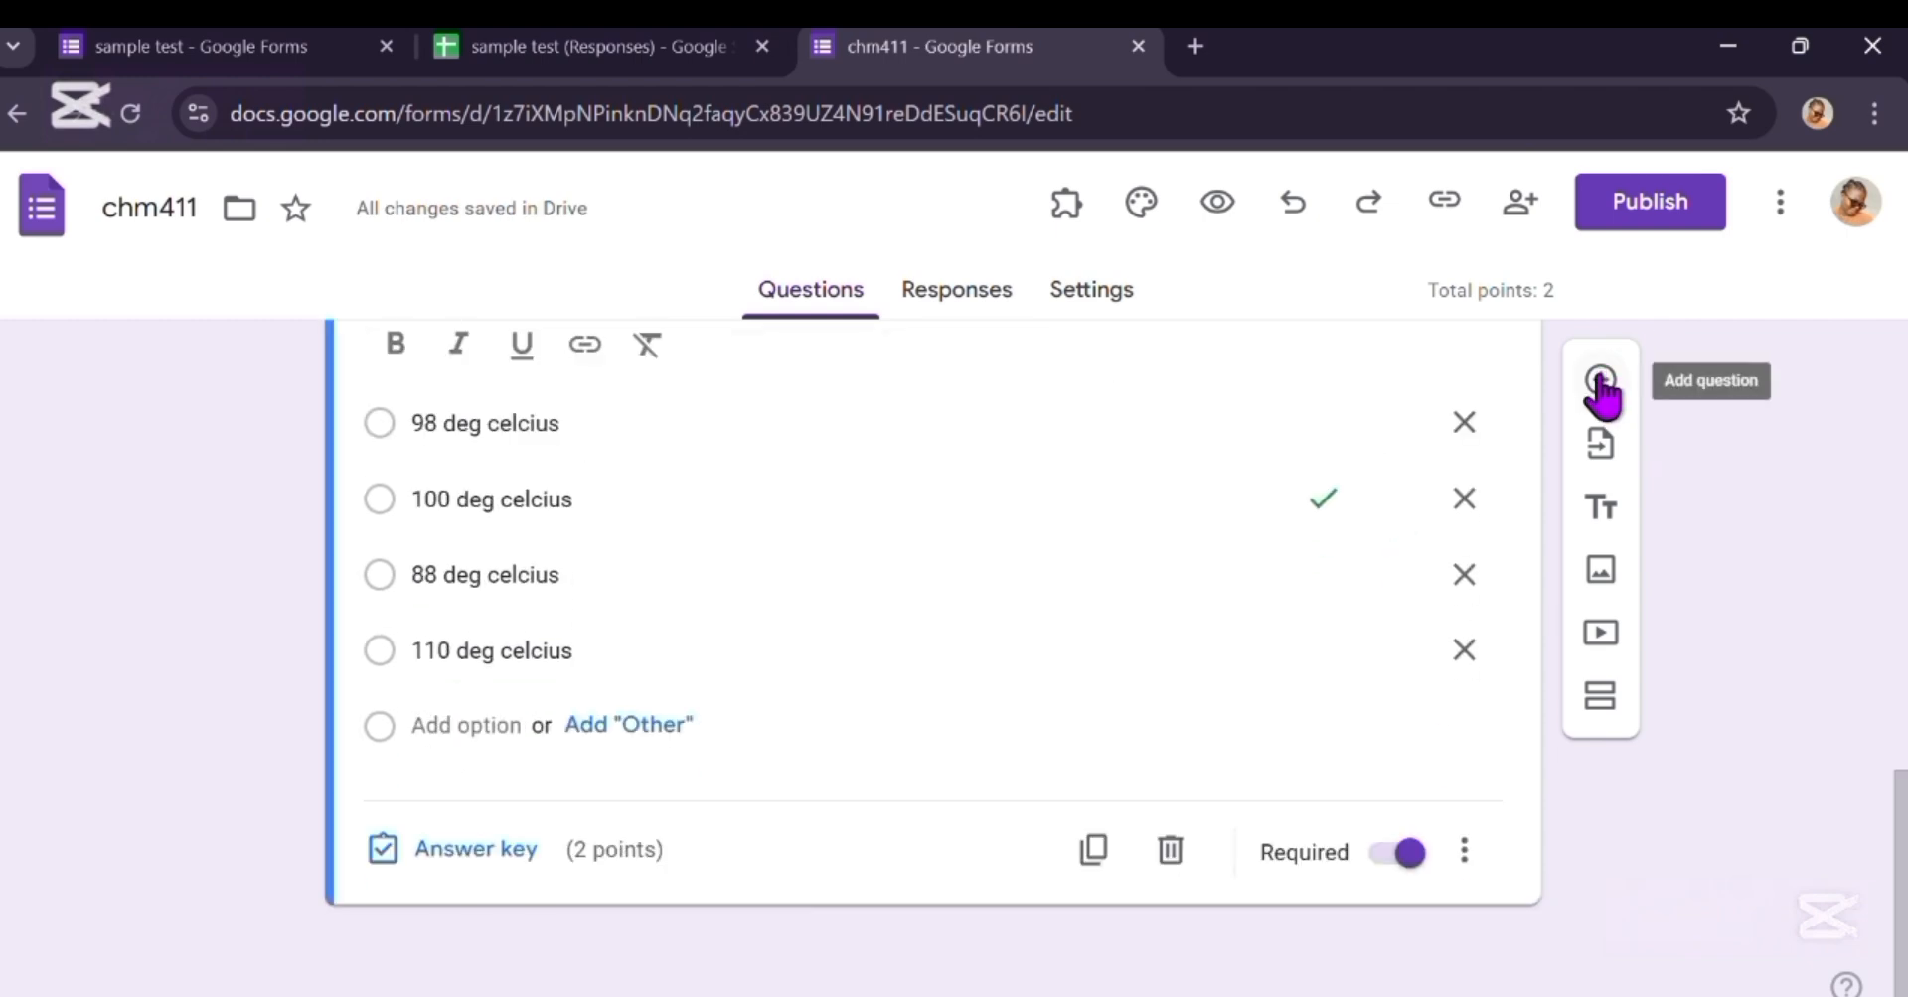
Step: Add two more multiple-choice questions asking "what is the boiling point of water" with reordered options, worth 2 points each, and review them
click(1600, 382)
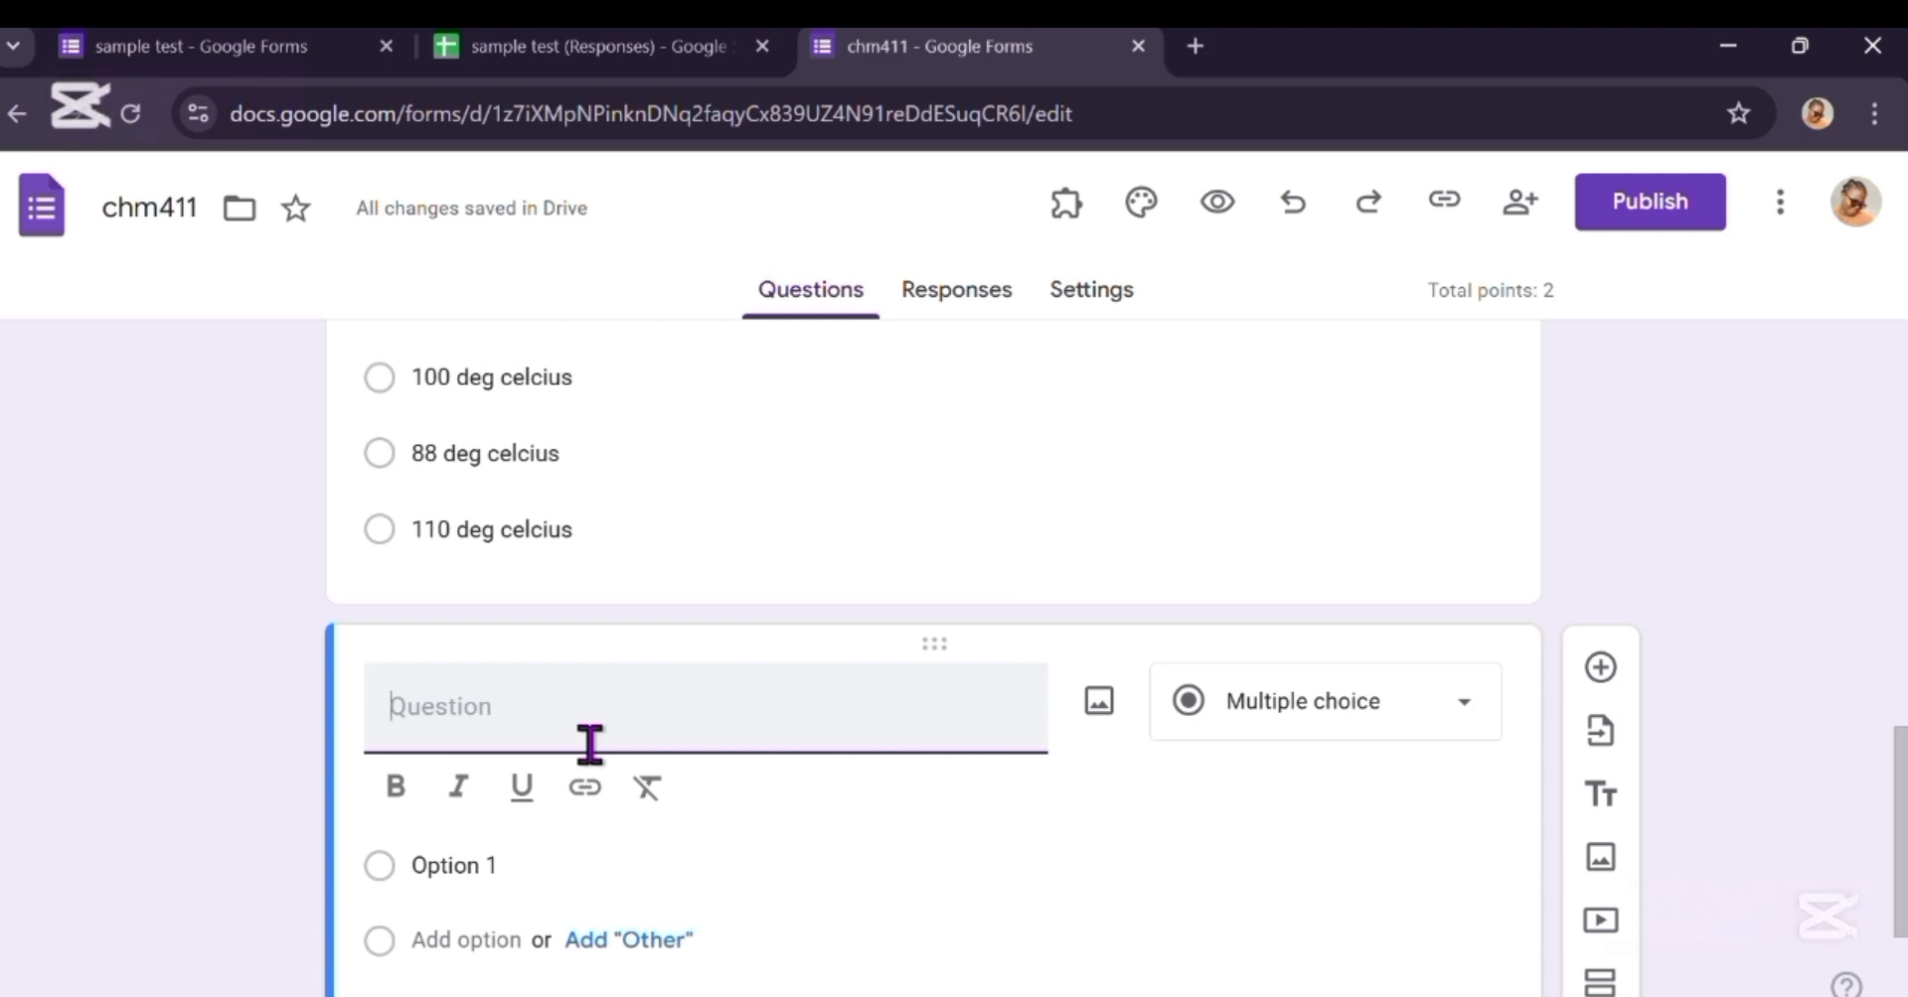
scroll(589, 744, up, 2)
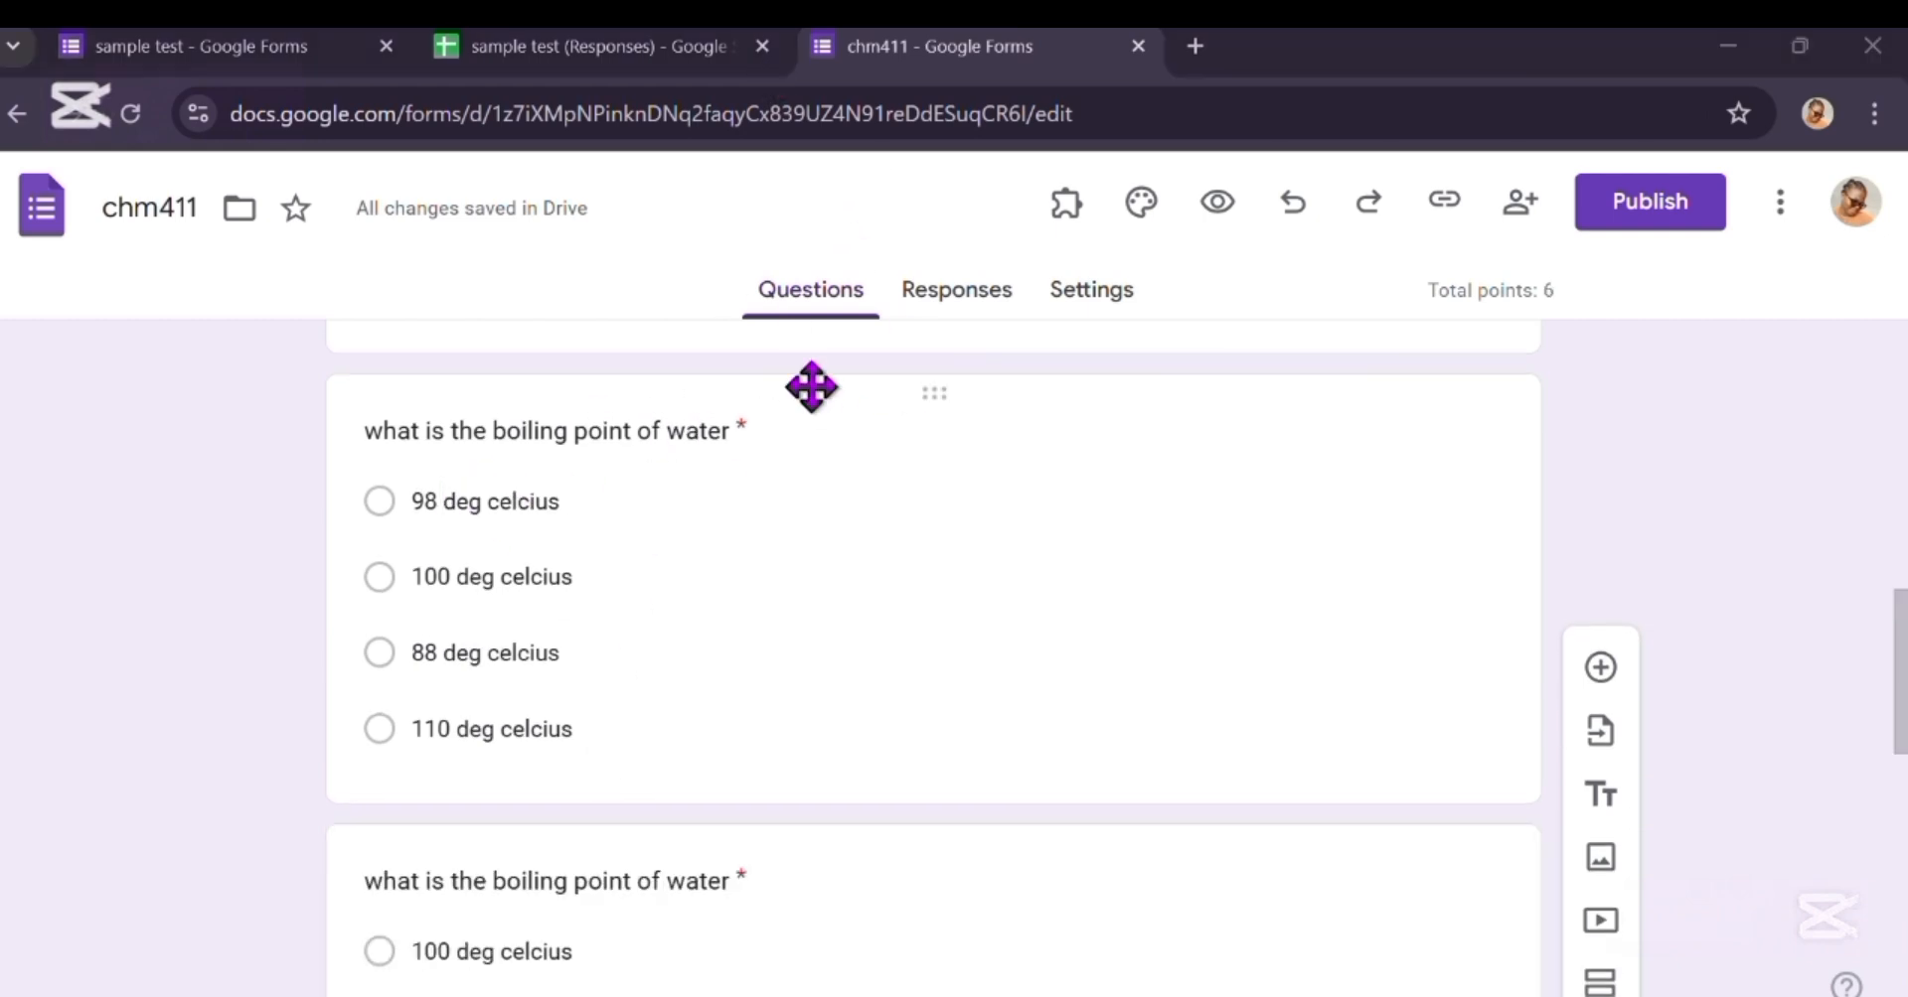
scroll(808, 387, down, 1)
scroll(811, 388, down, 5)
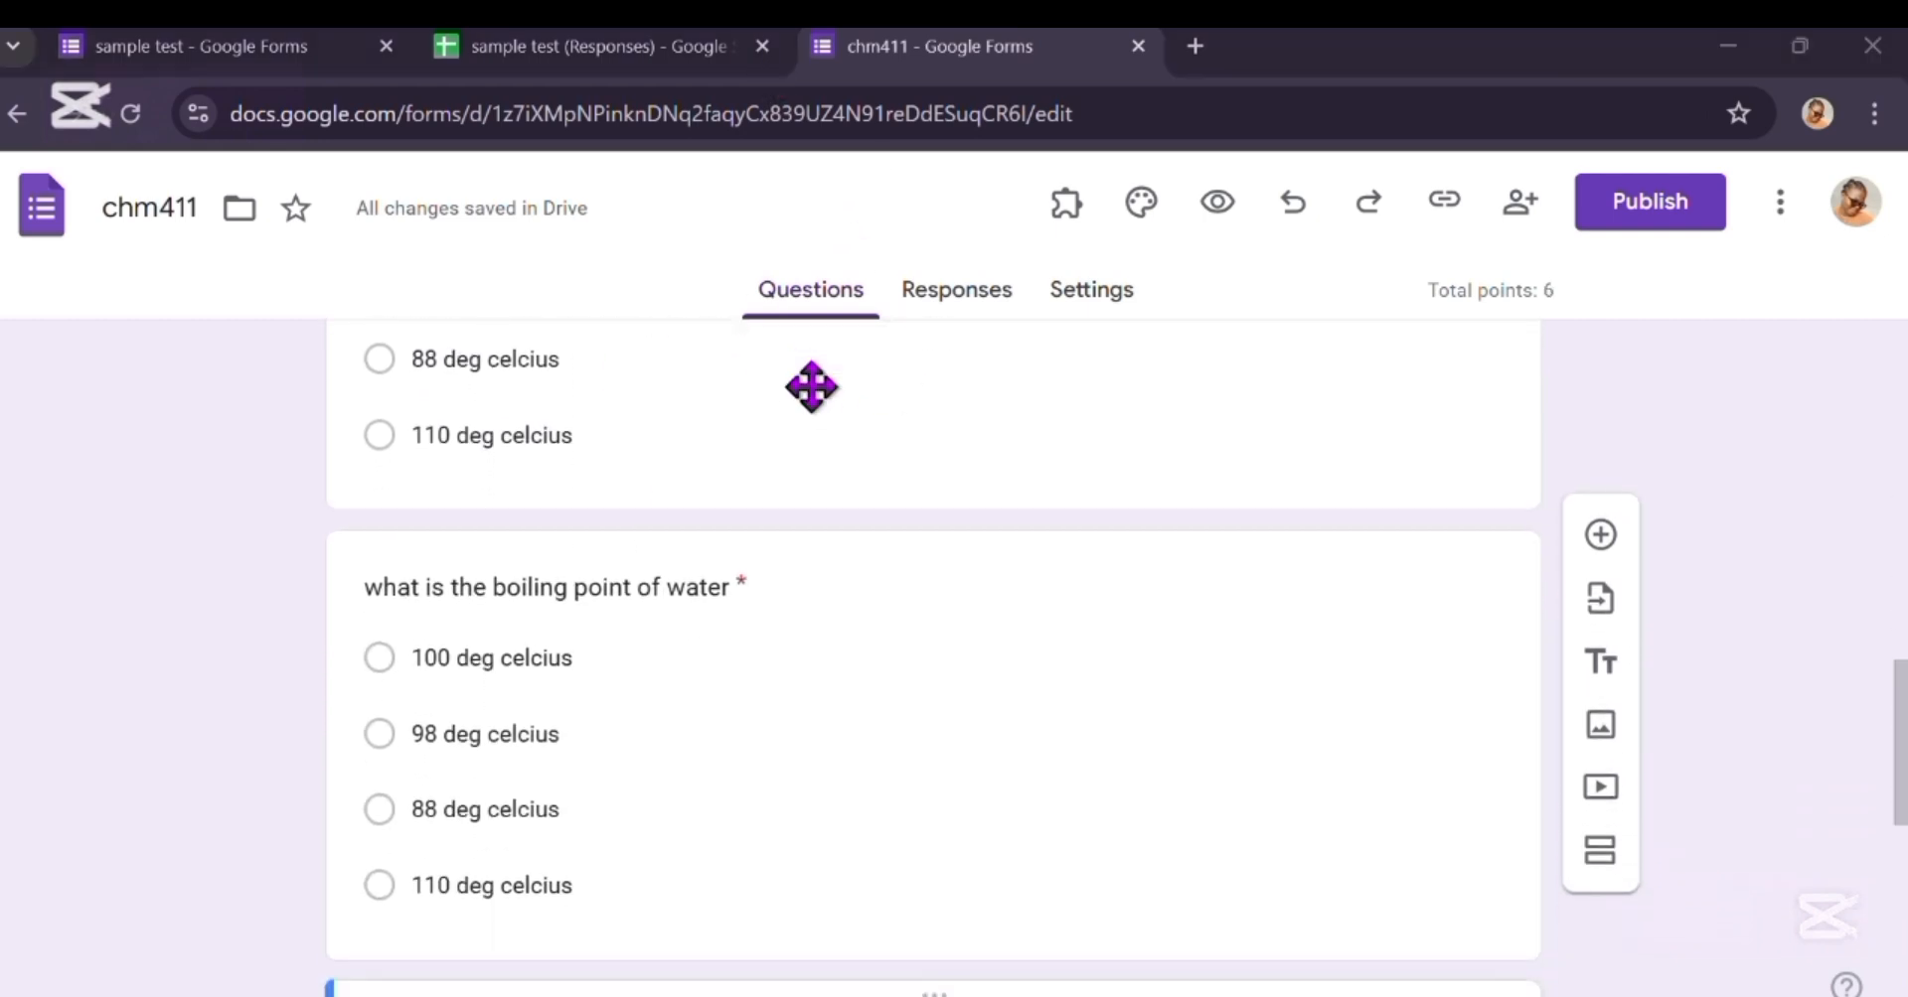
scroll(811, 387, down, 4)
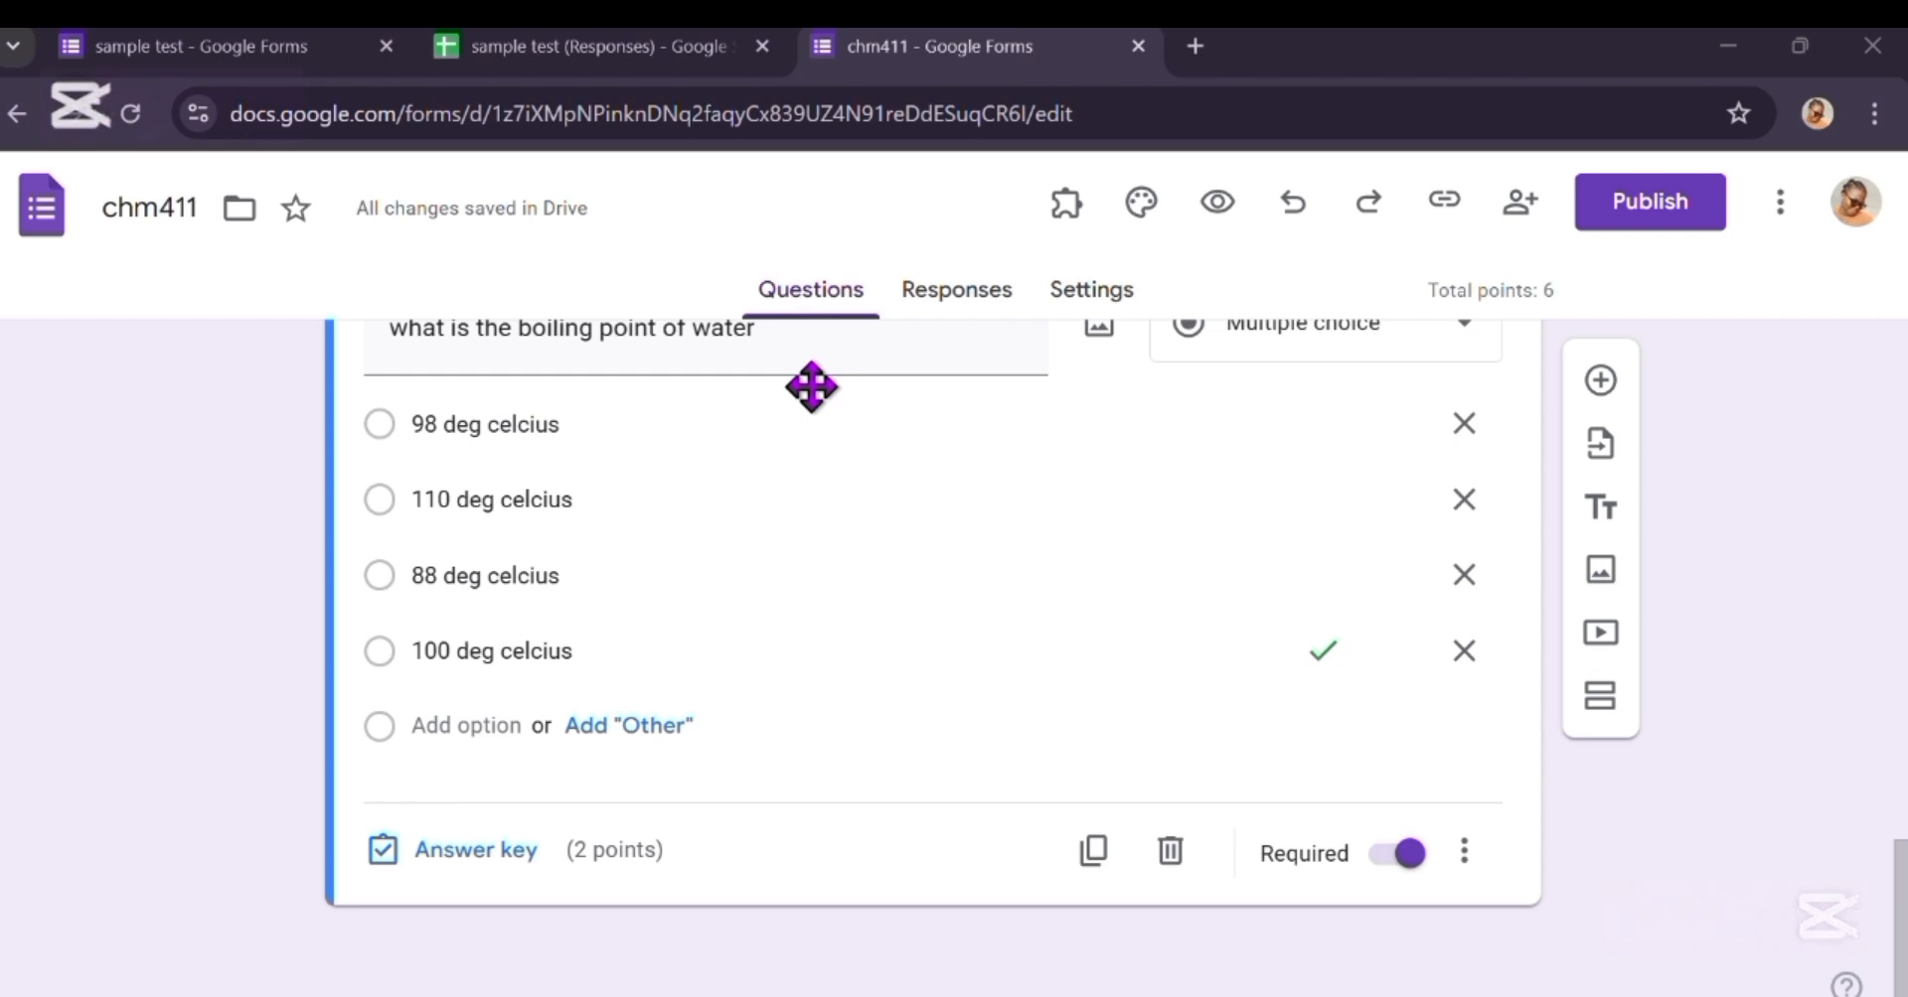
scroll(812, 387, up, 4)
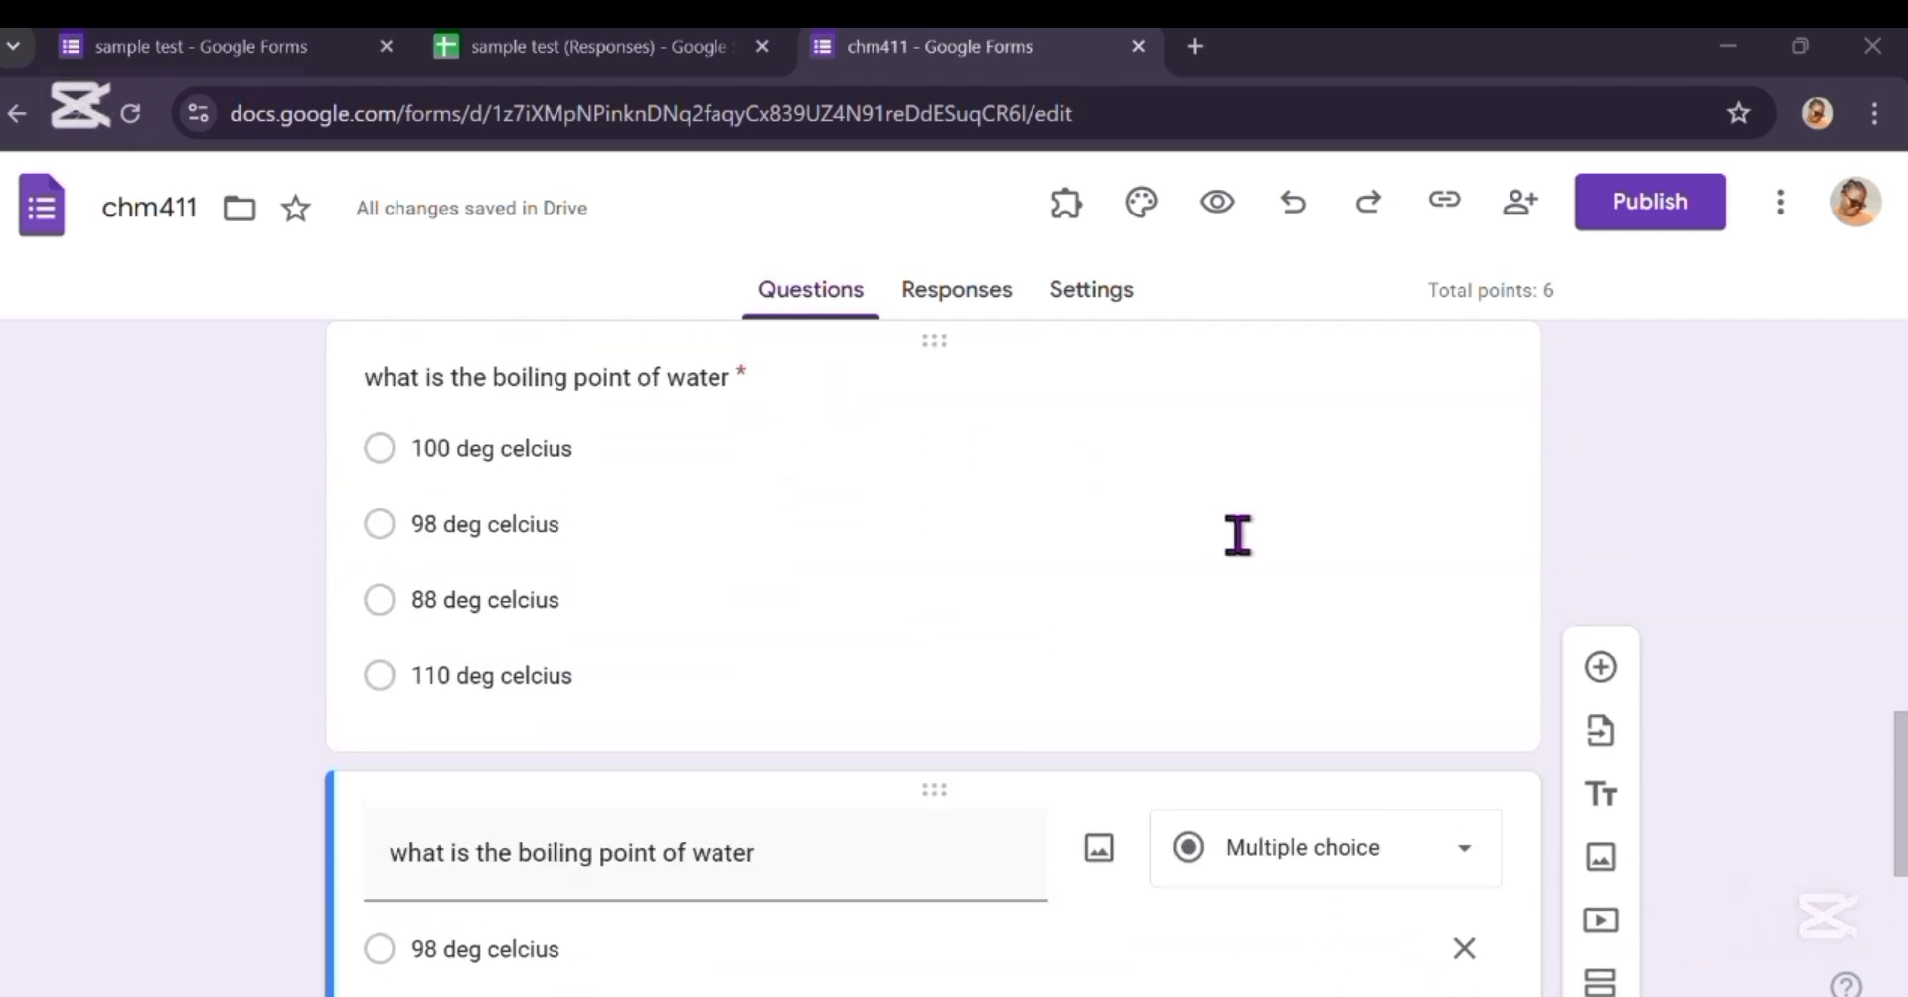
Step: Look up the form's available add-ons and open the setup of Form Presenter+Timer
click(1784, 203)
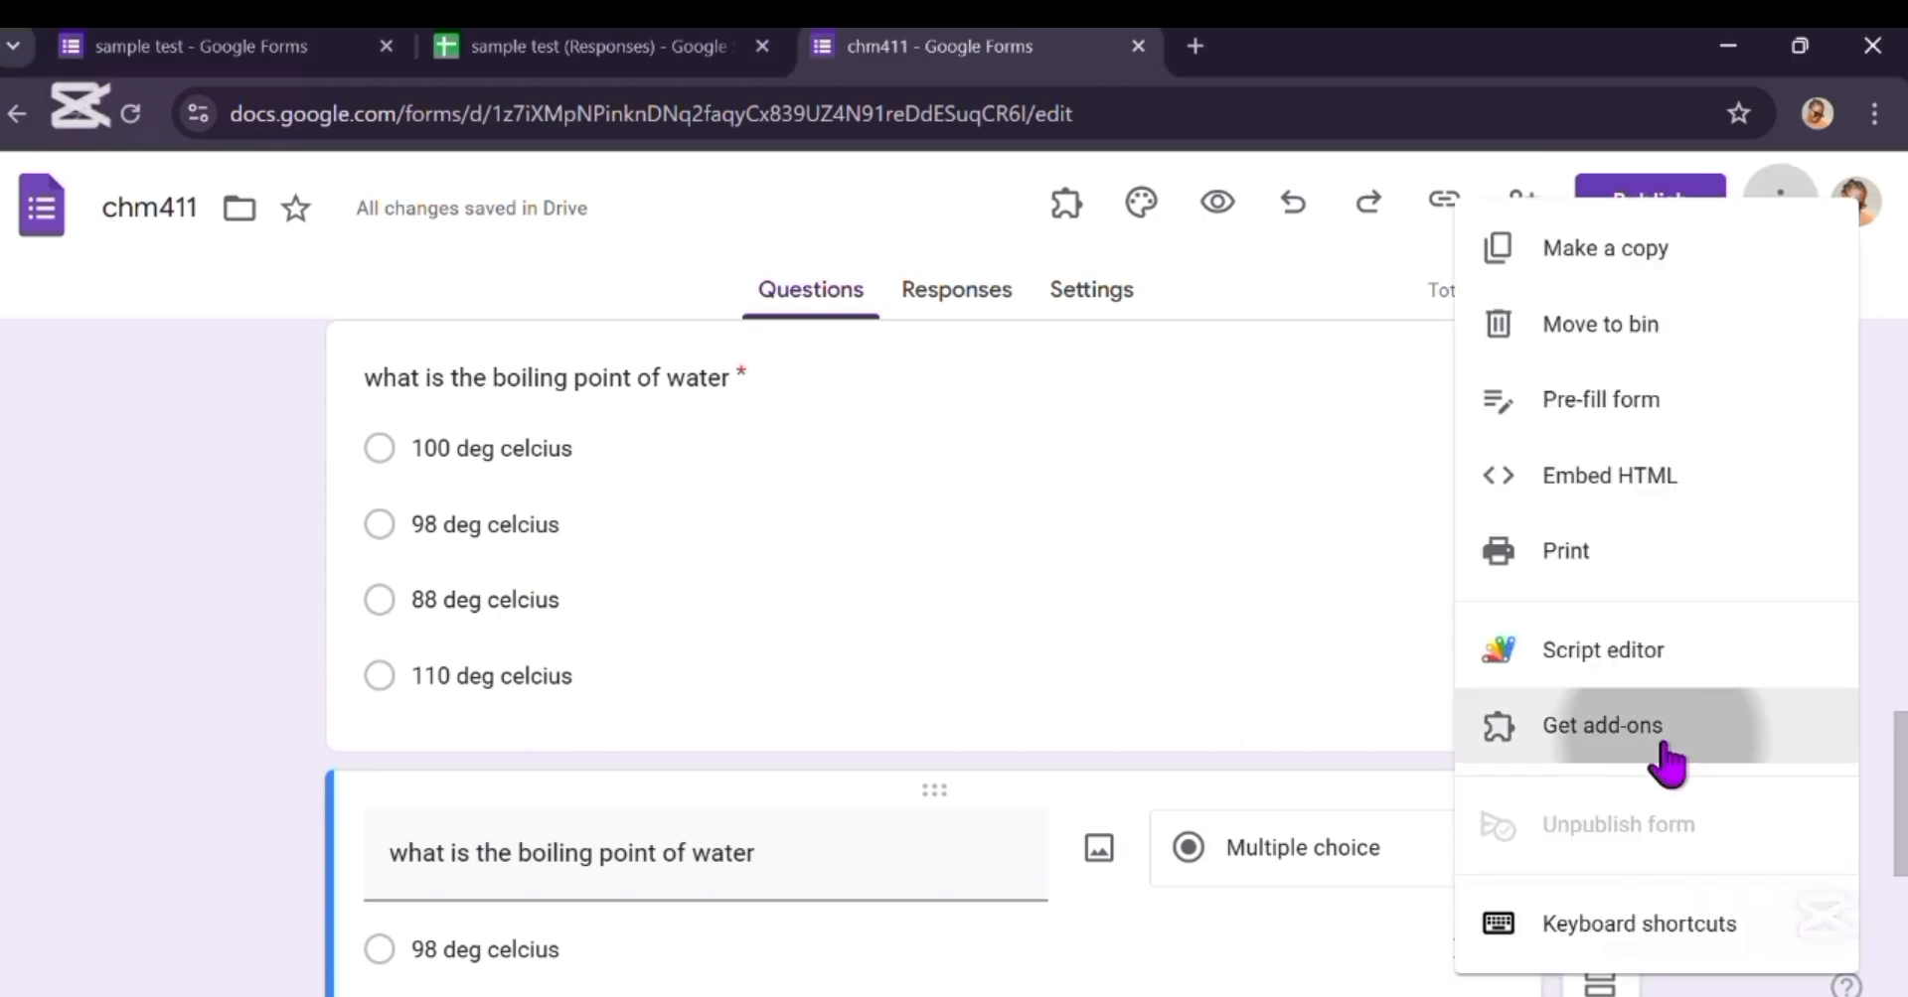
click(1672, 765)
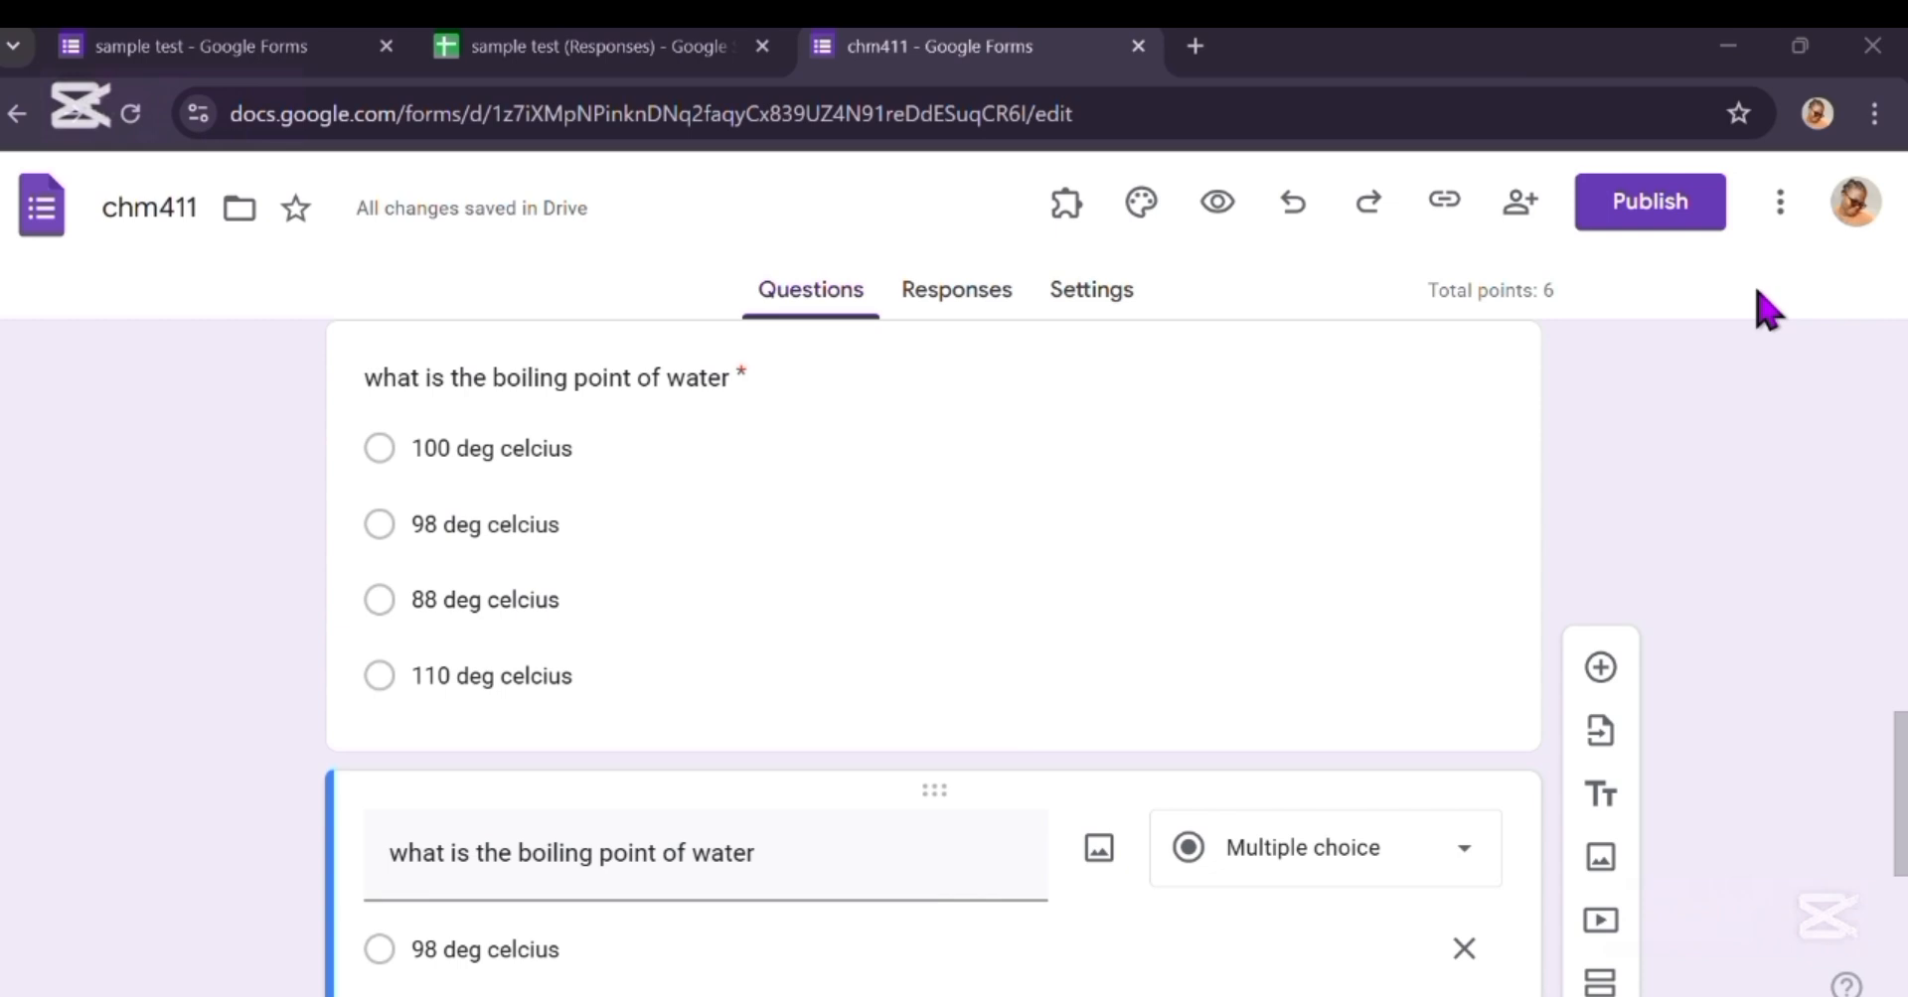
click(1066, 211)
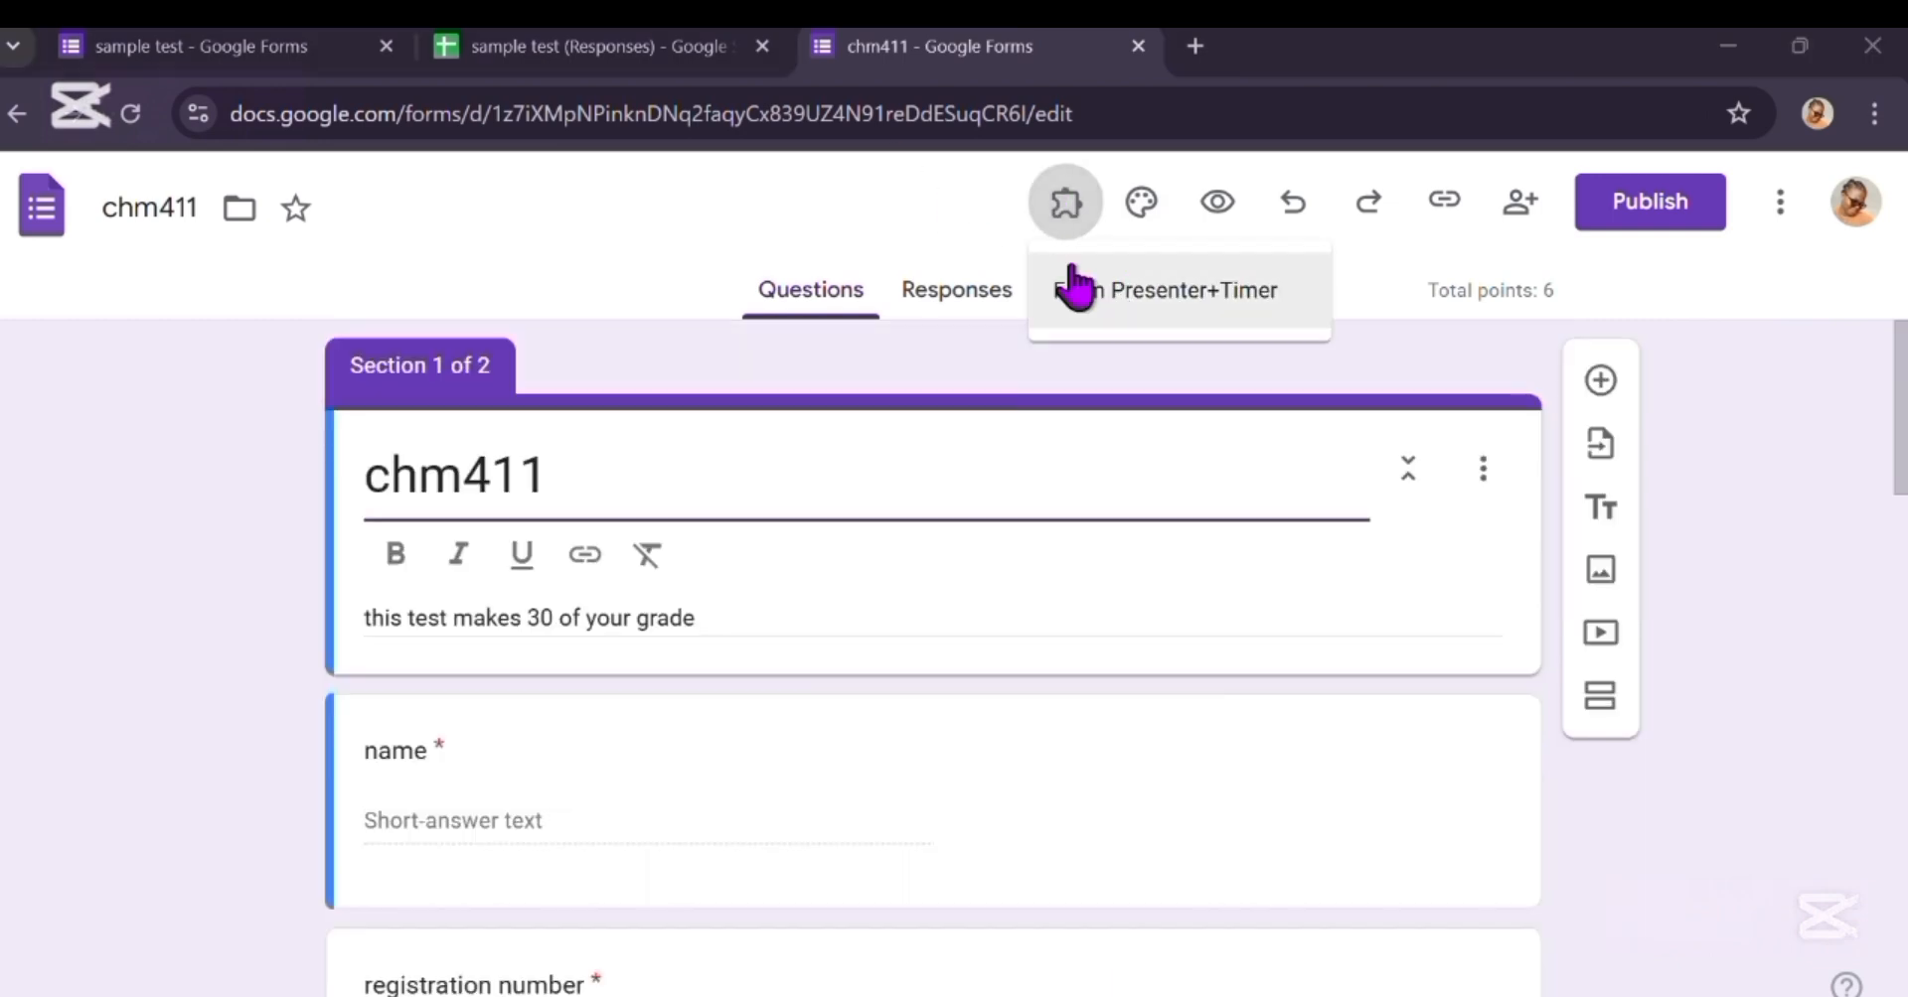
click(1093, 298)
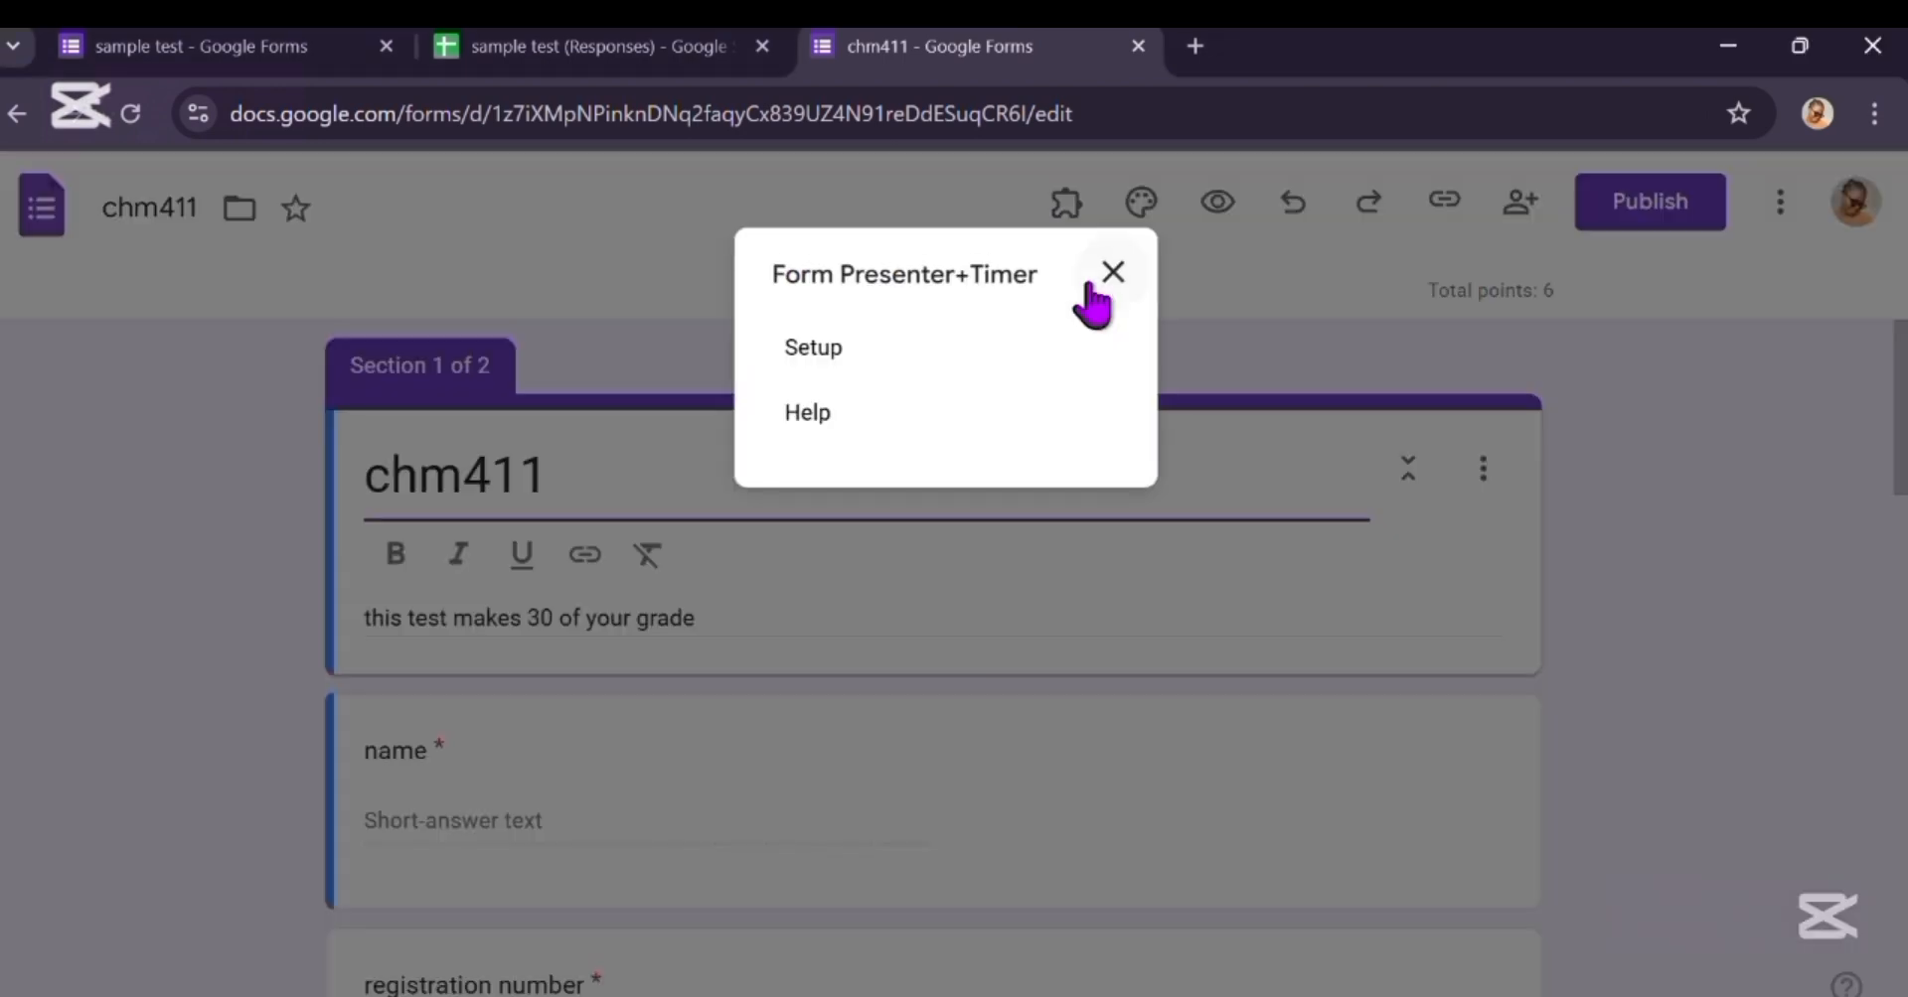
click(815, 354)
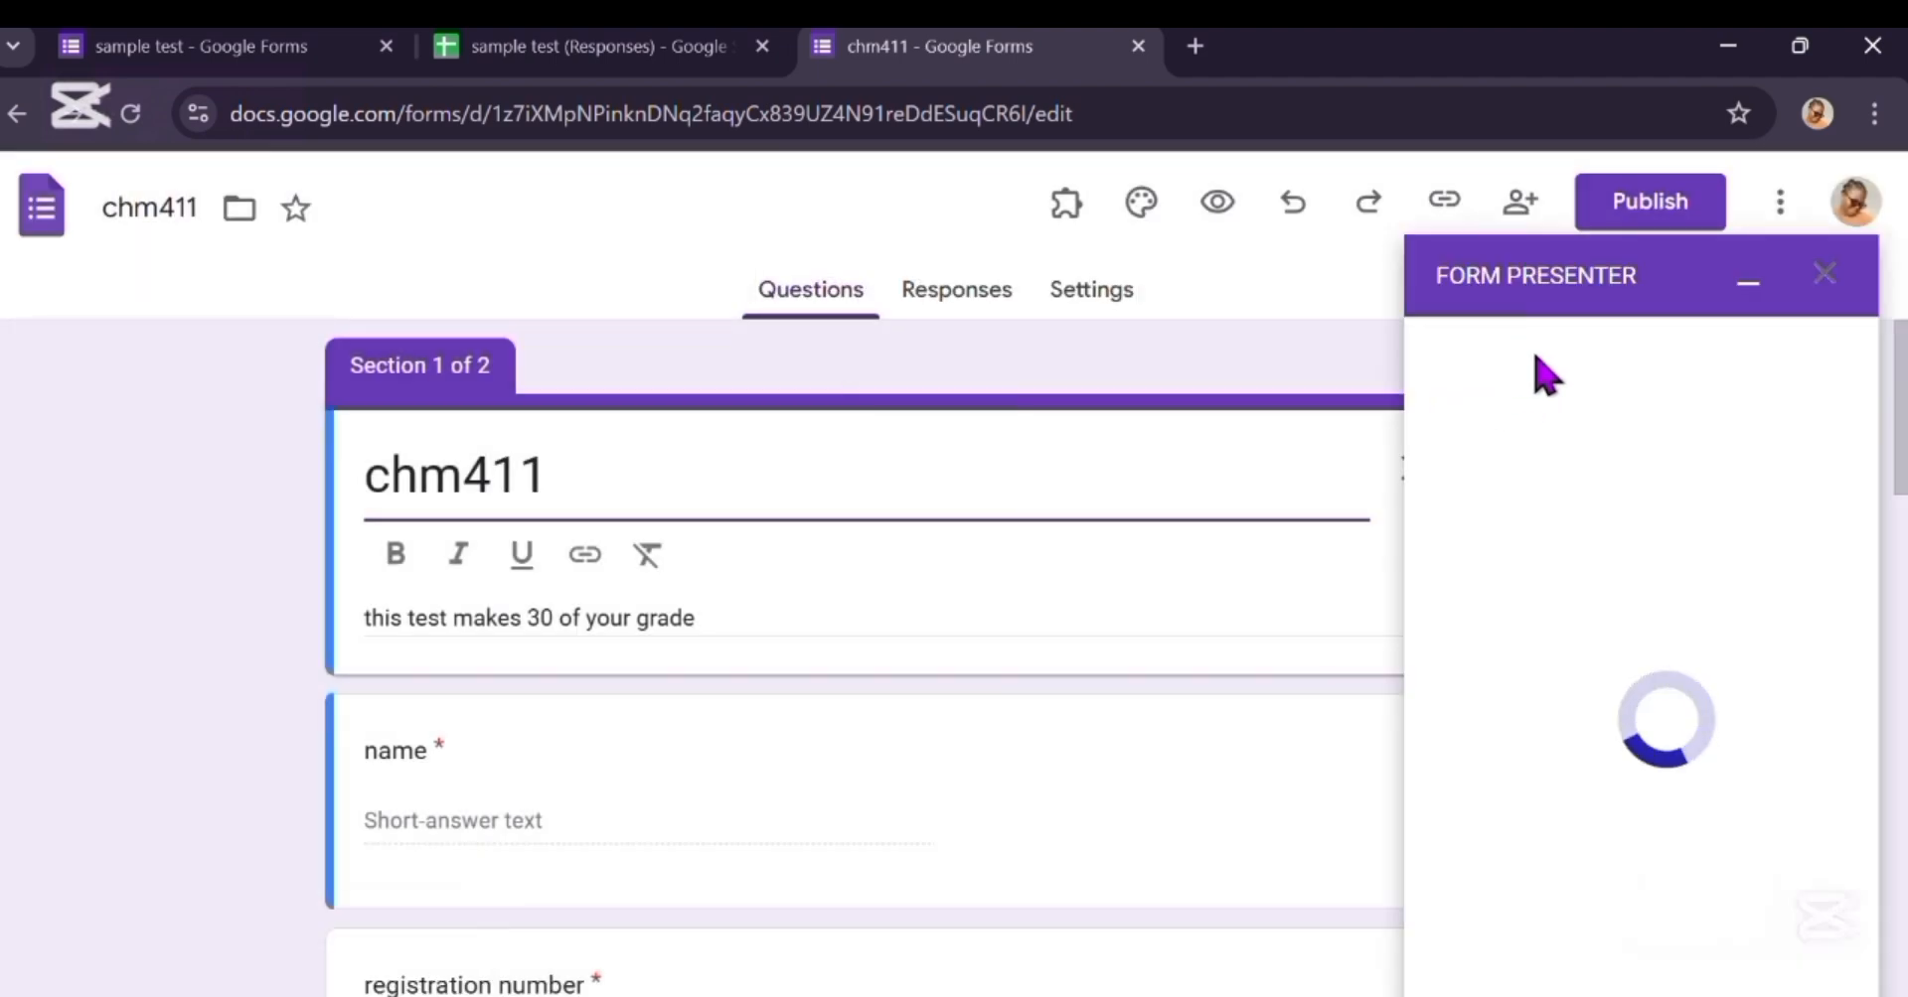
Step: Toggle the presenter's welcome message off and on again, and clear its text
scroll(1568, 531, down, 3)
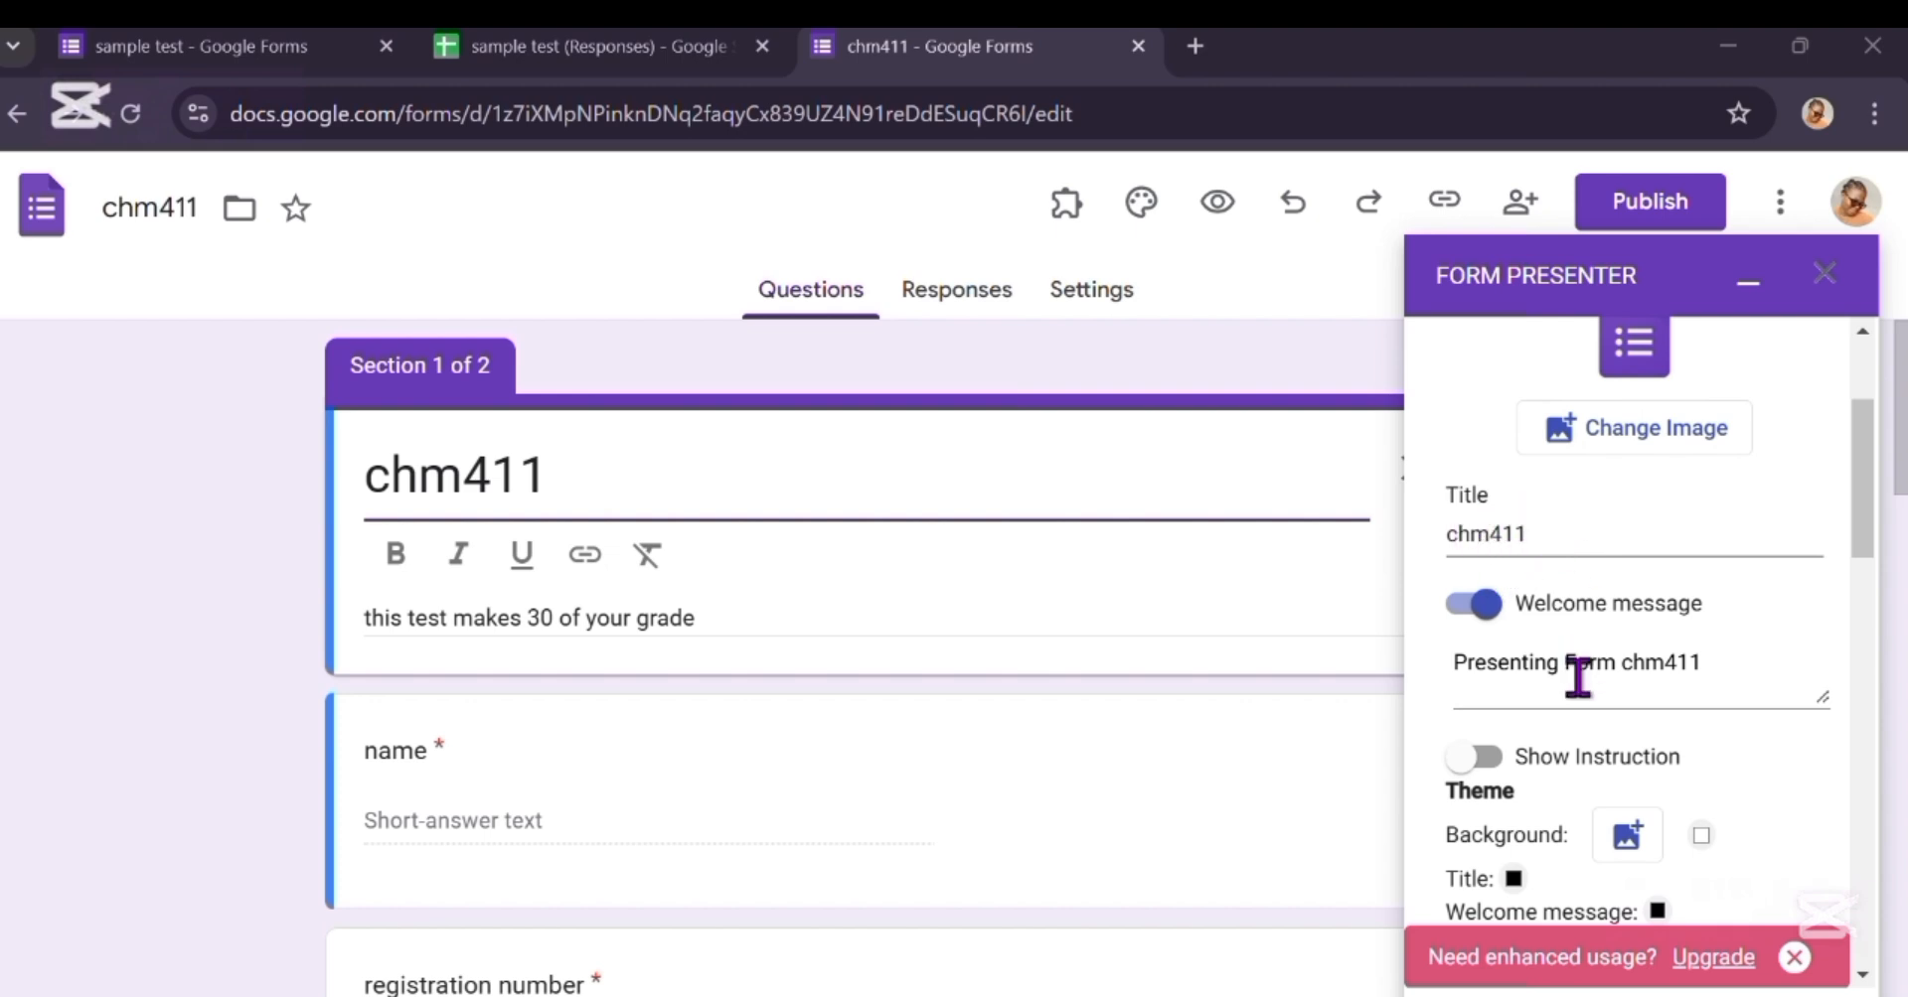
click(1485, 606)
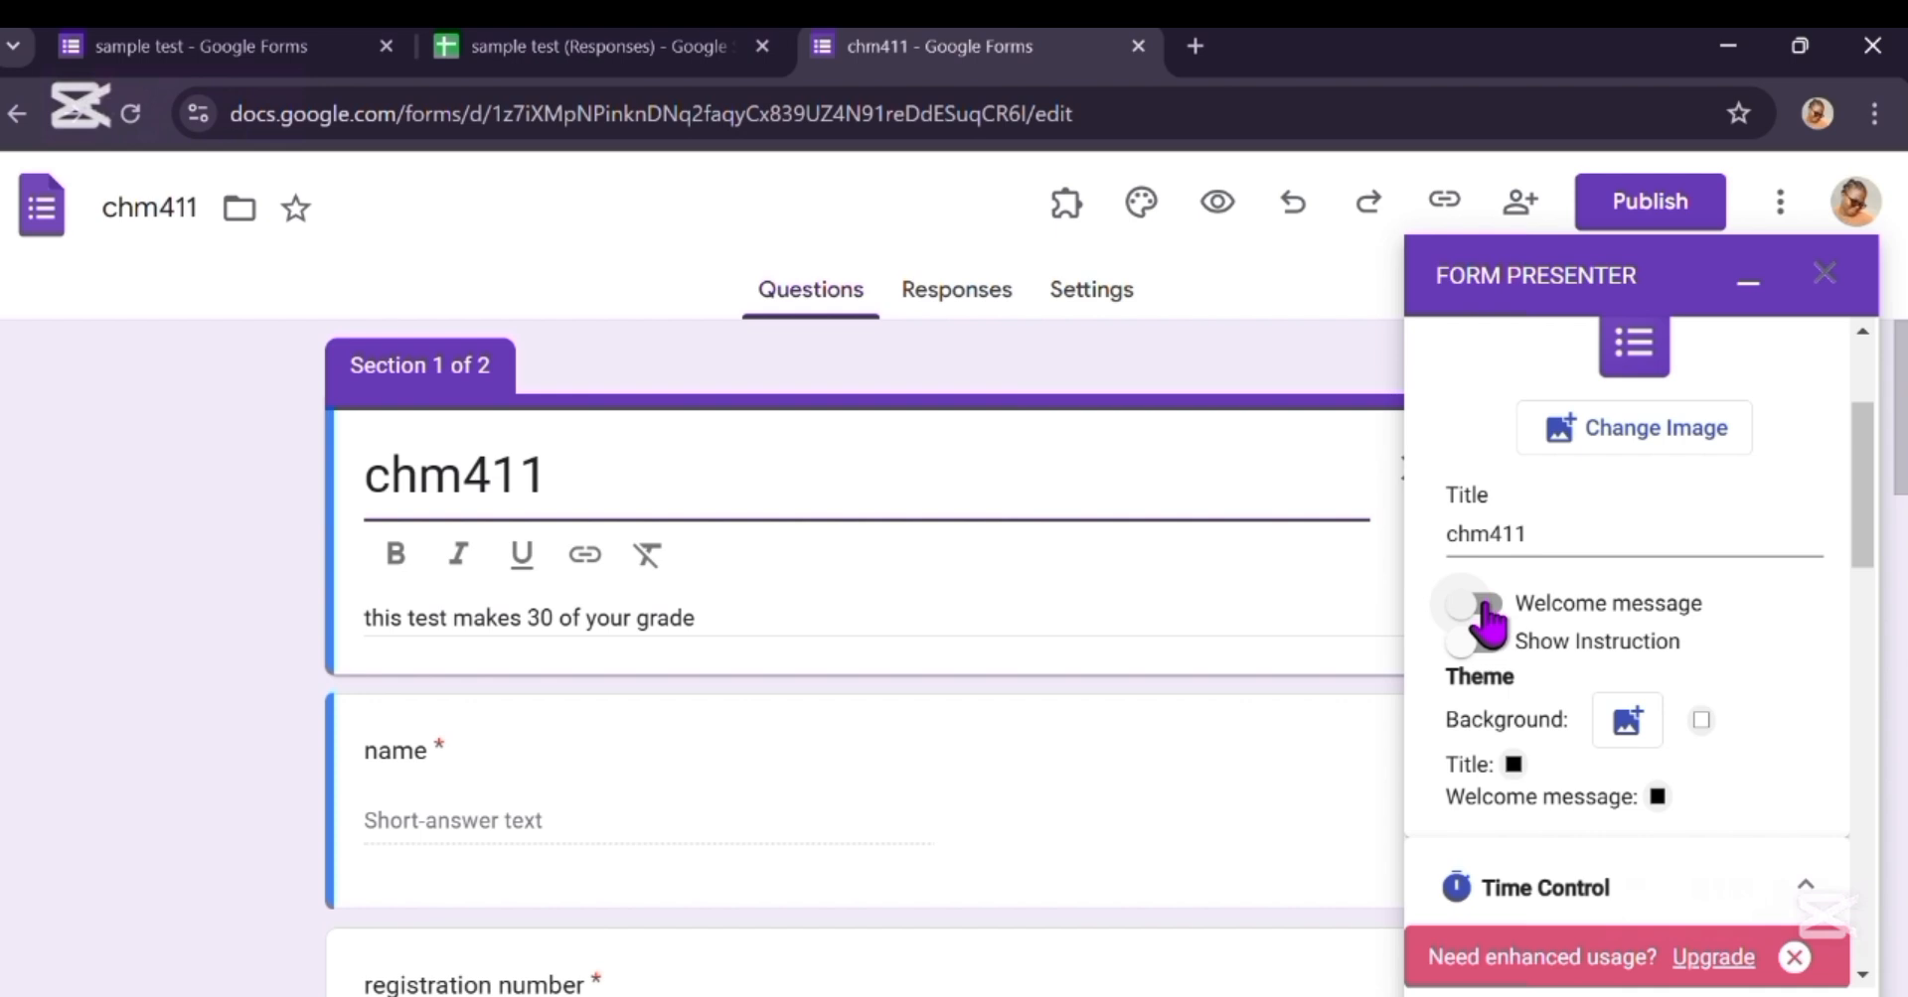
click(1485, 606)
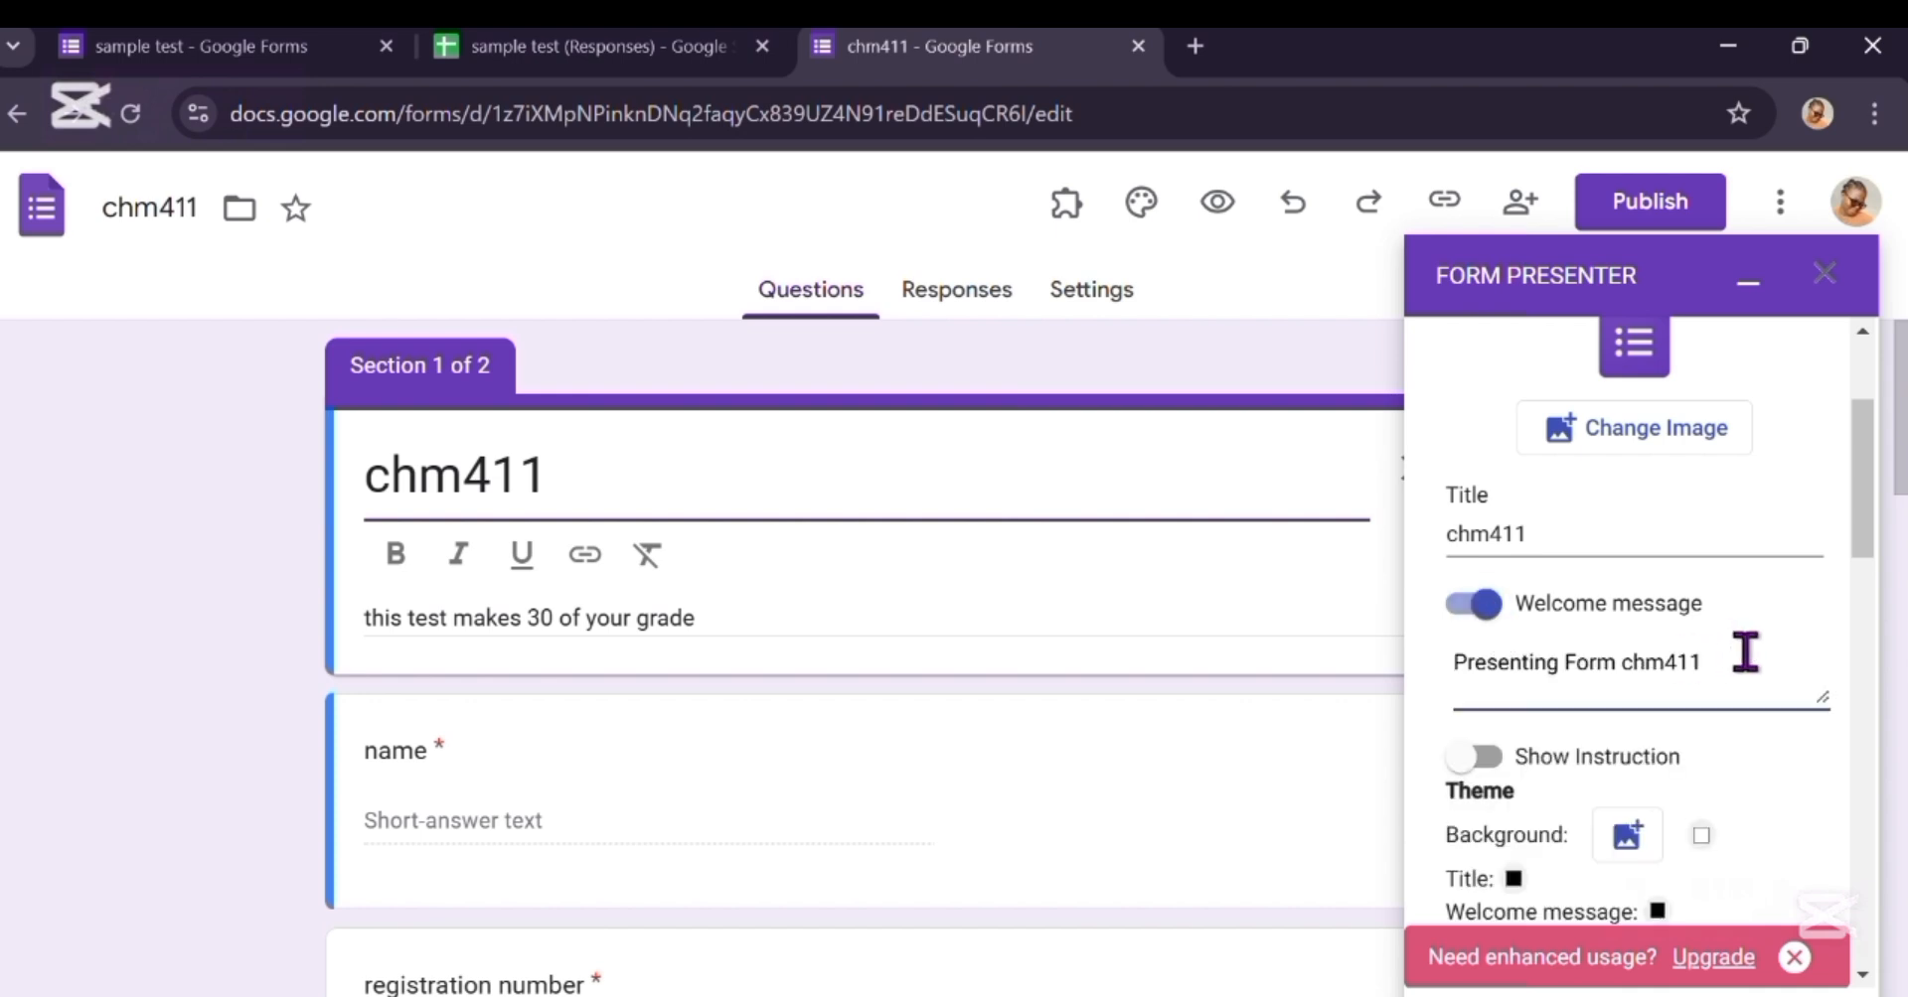
key(BackSpace)
key(BackSpace)
key(BackSpace)
key(BackSpace)
key(BackSpace)
key(BackSpace)
key(BackSpace)
key(BackSpace)
key(BackSpace)
key(BackSpace)
key(BackSpace)
key(BackSpace)
key(BackSpace)
key(BackSpace)
key(BackSpace)
key(BackSpace)
key(BackSpace)
key(BackSpace)
key(BackSpace)
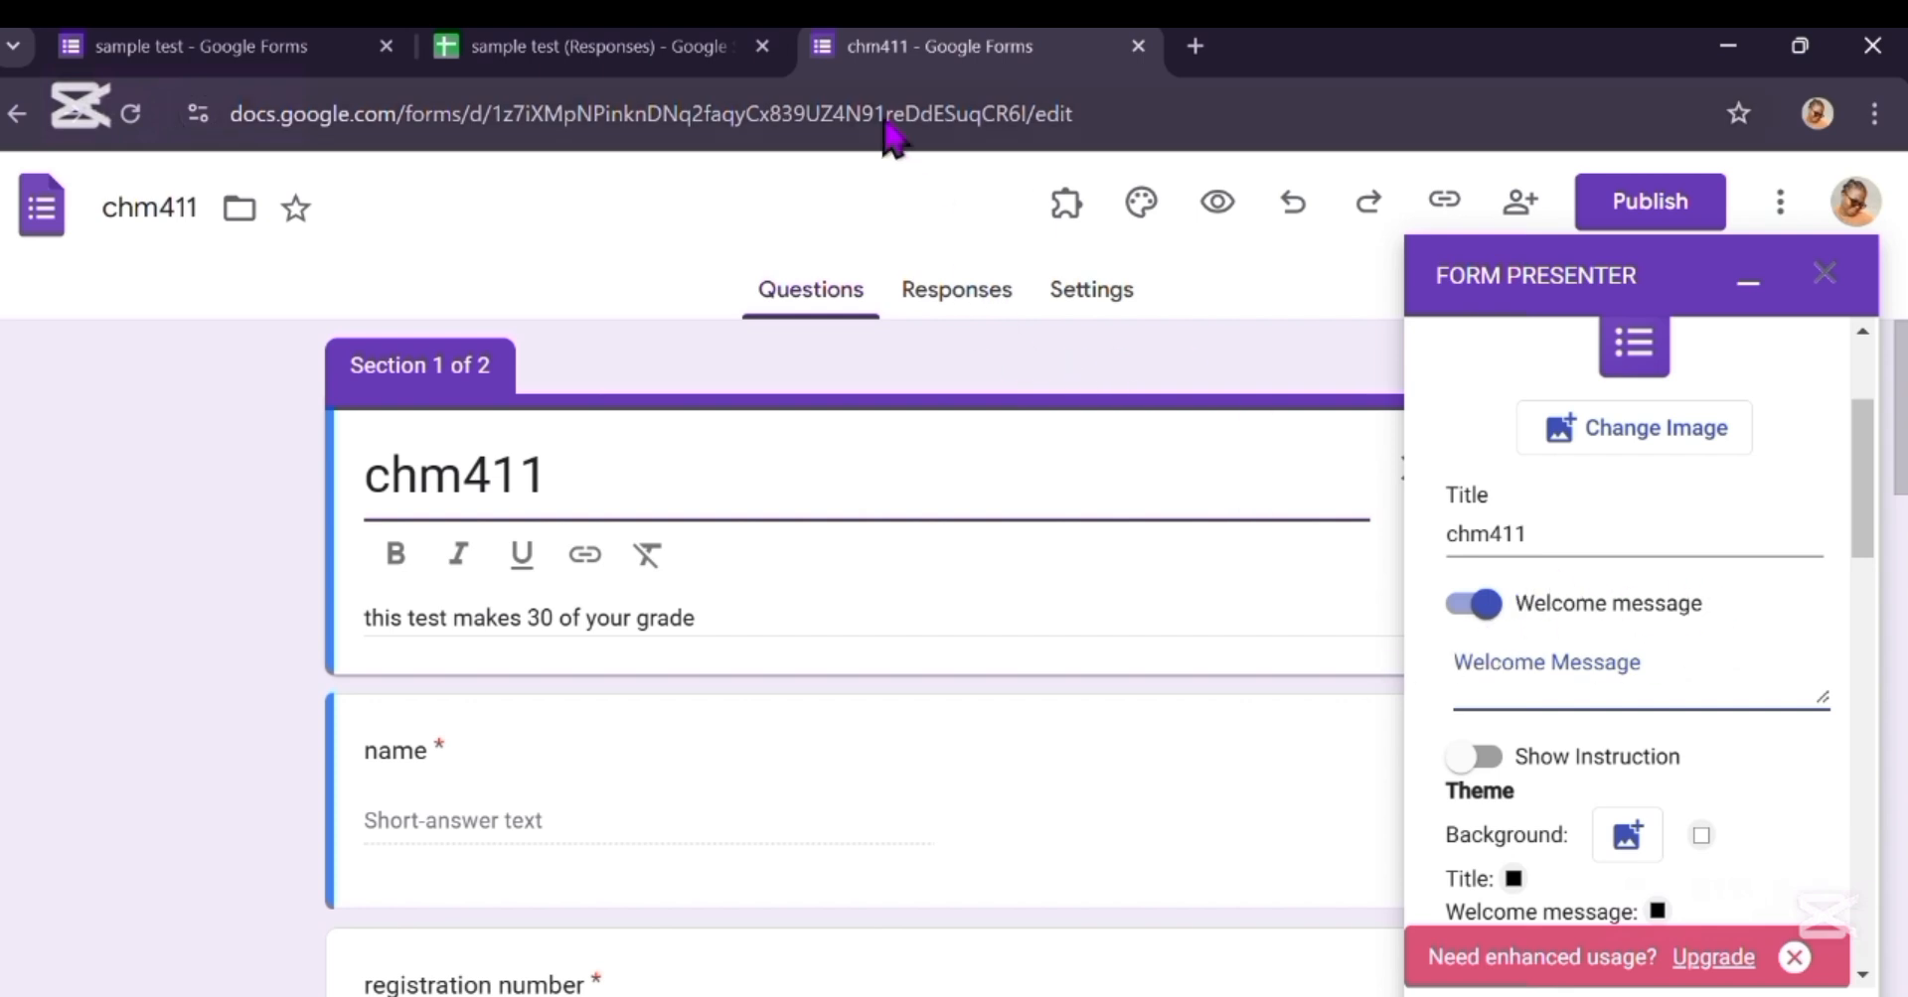
Step: Make the form available only at a specific time, using the Africa/Lagos time zone
scroll(1567, 656, down, 3)
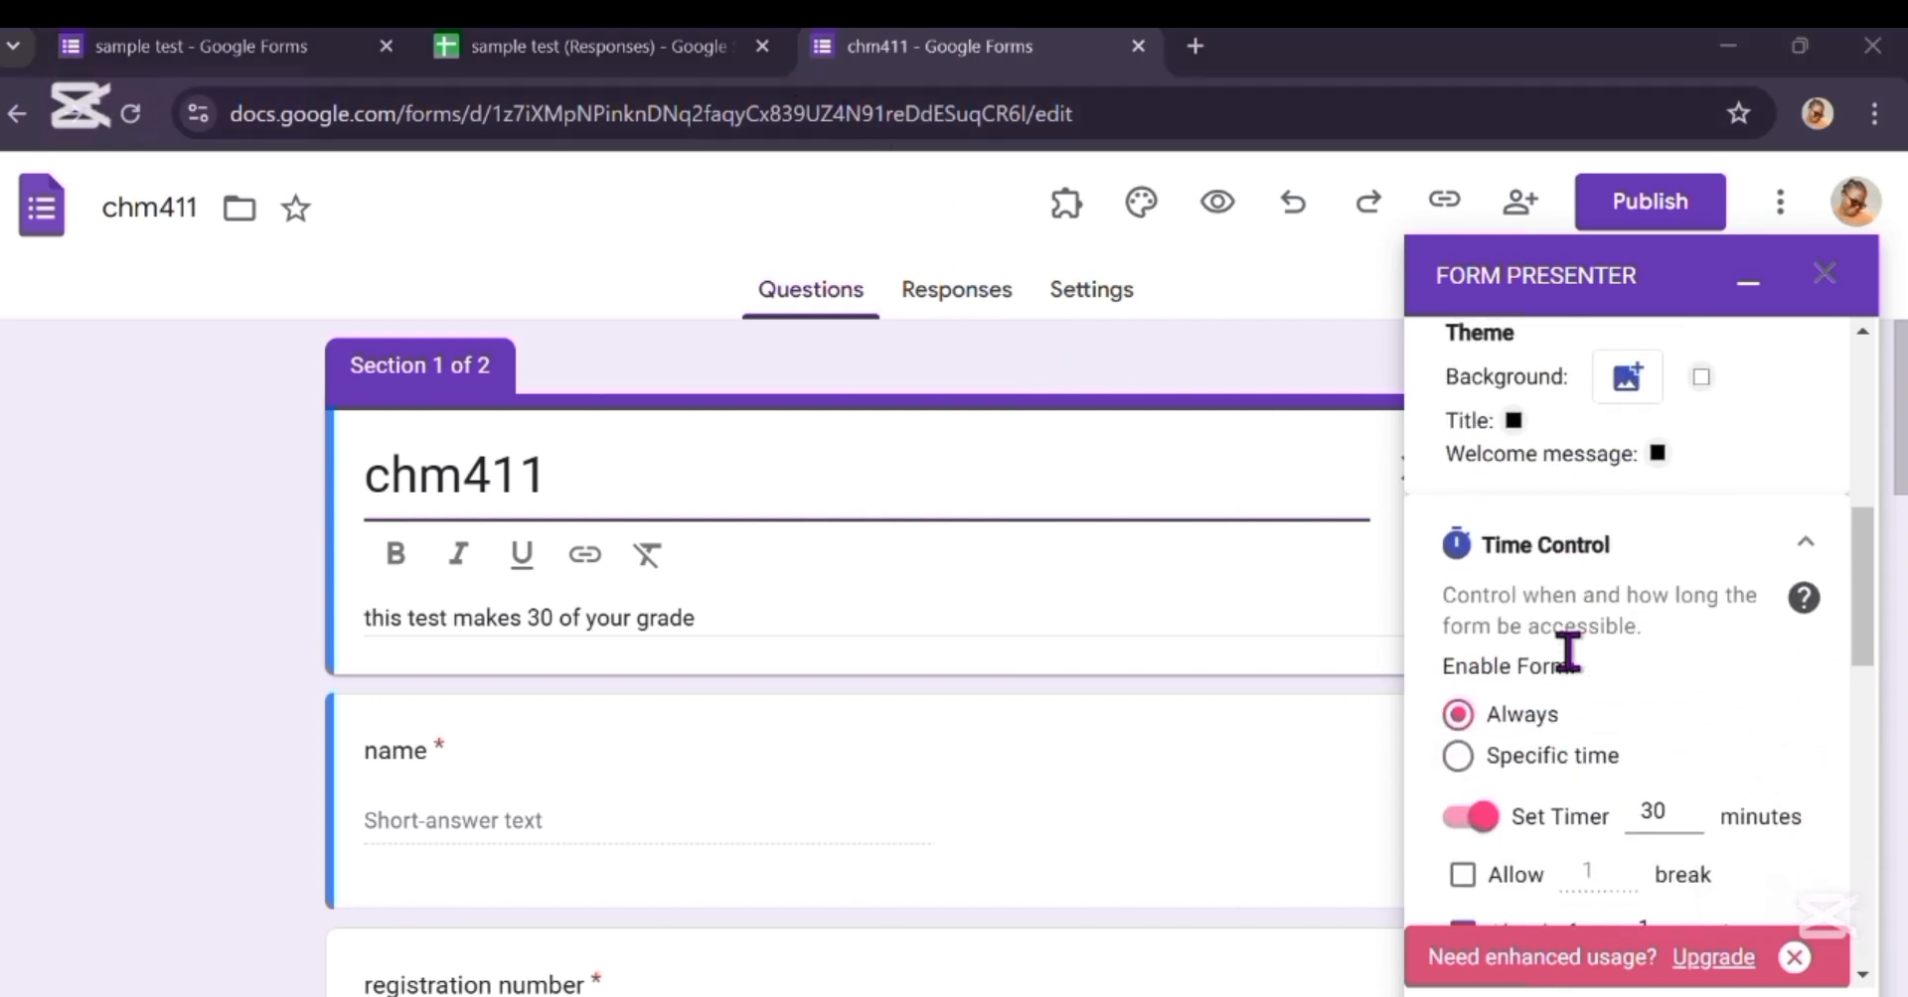
scroll(1590, 661, down, 2)
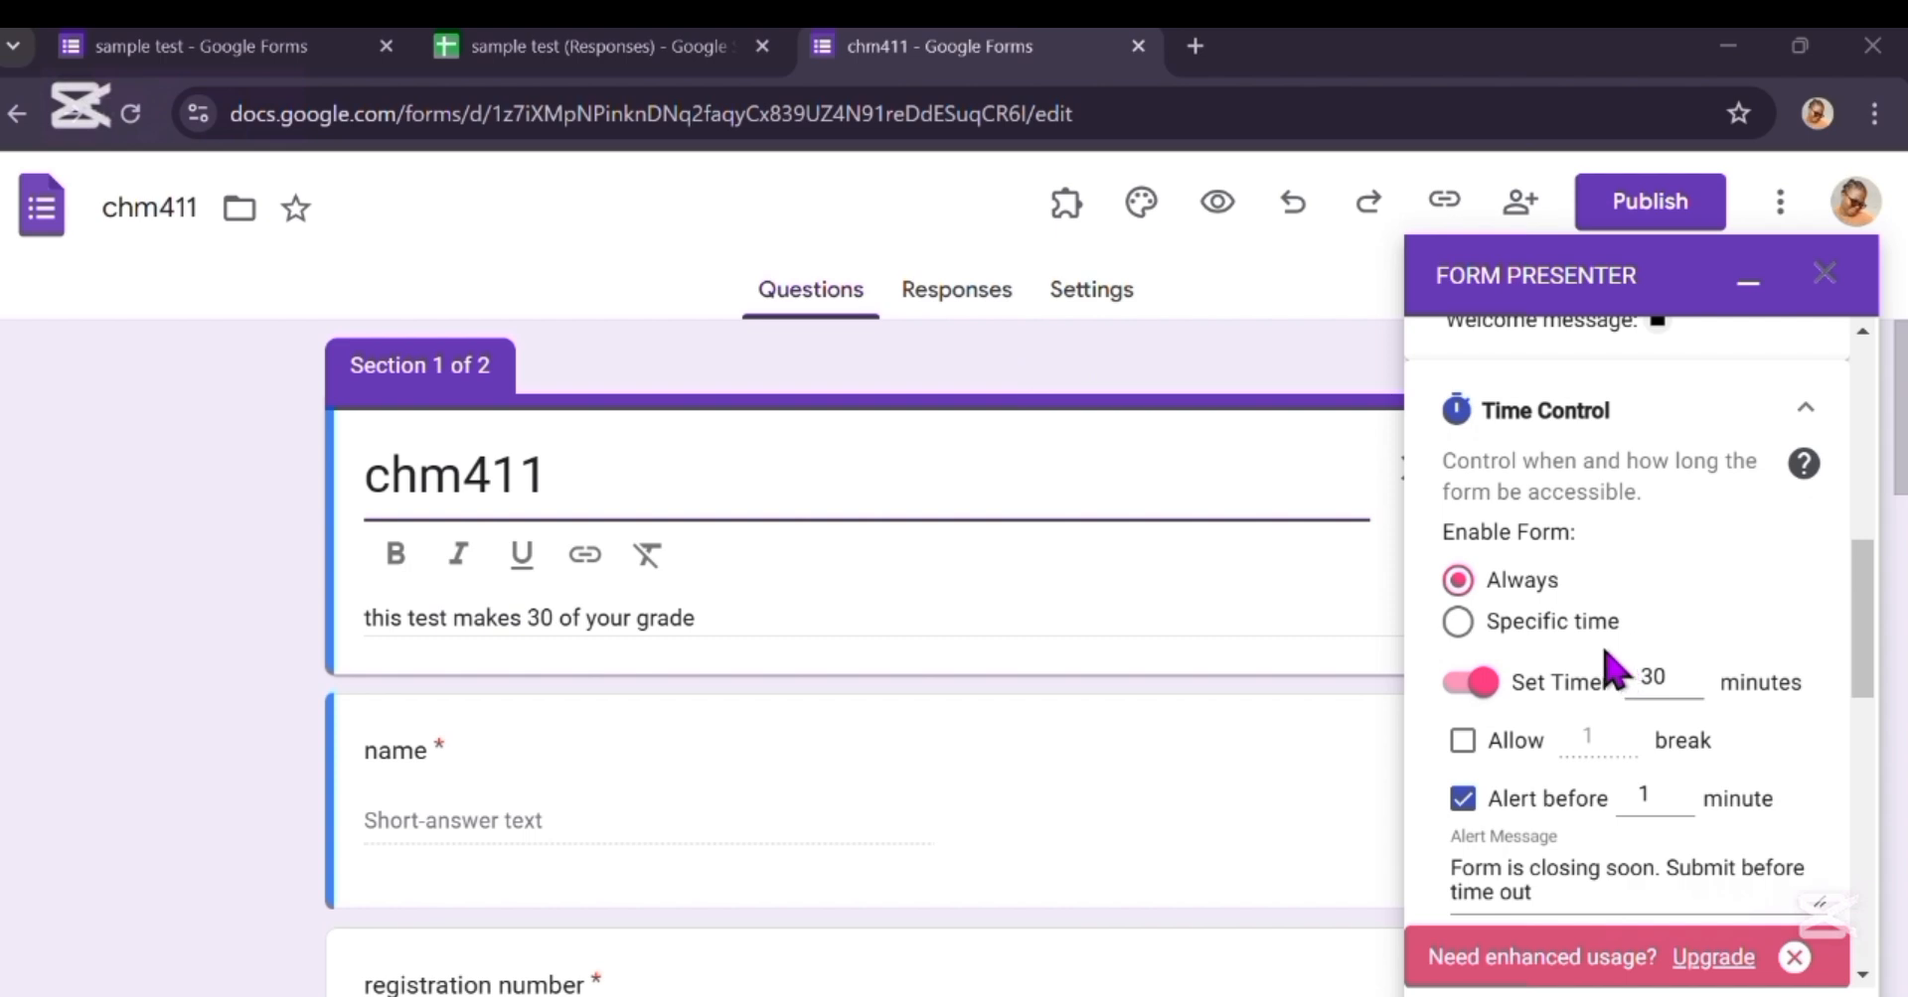
click(1458, 622)
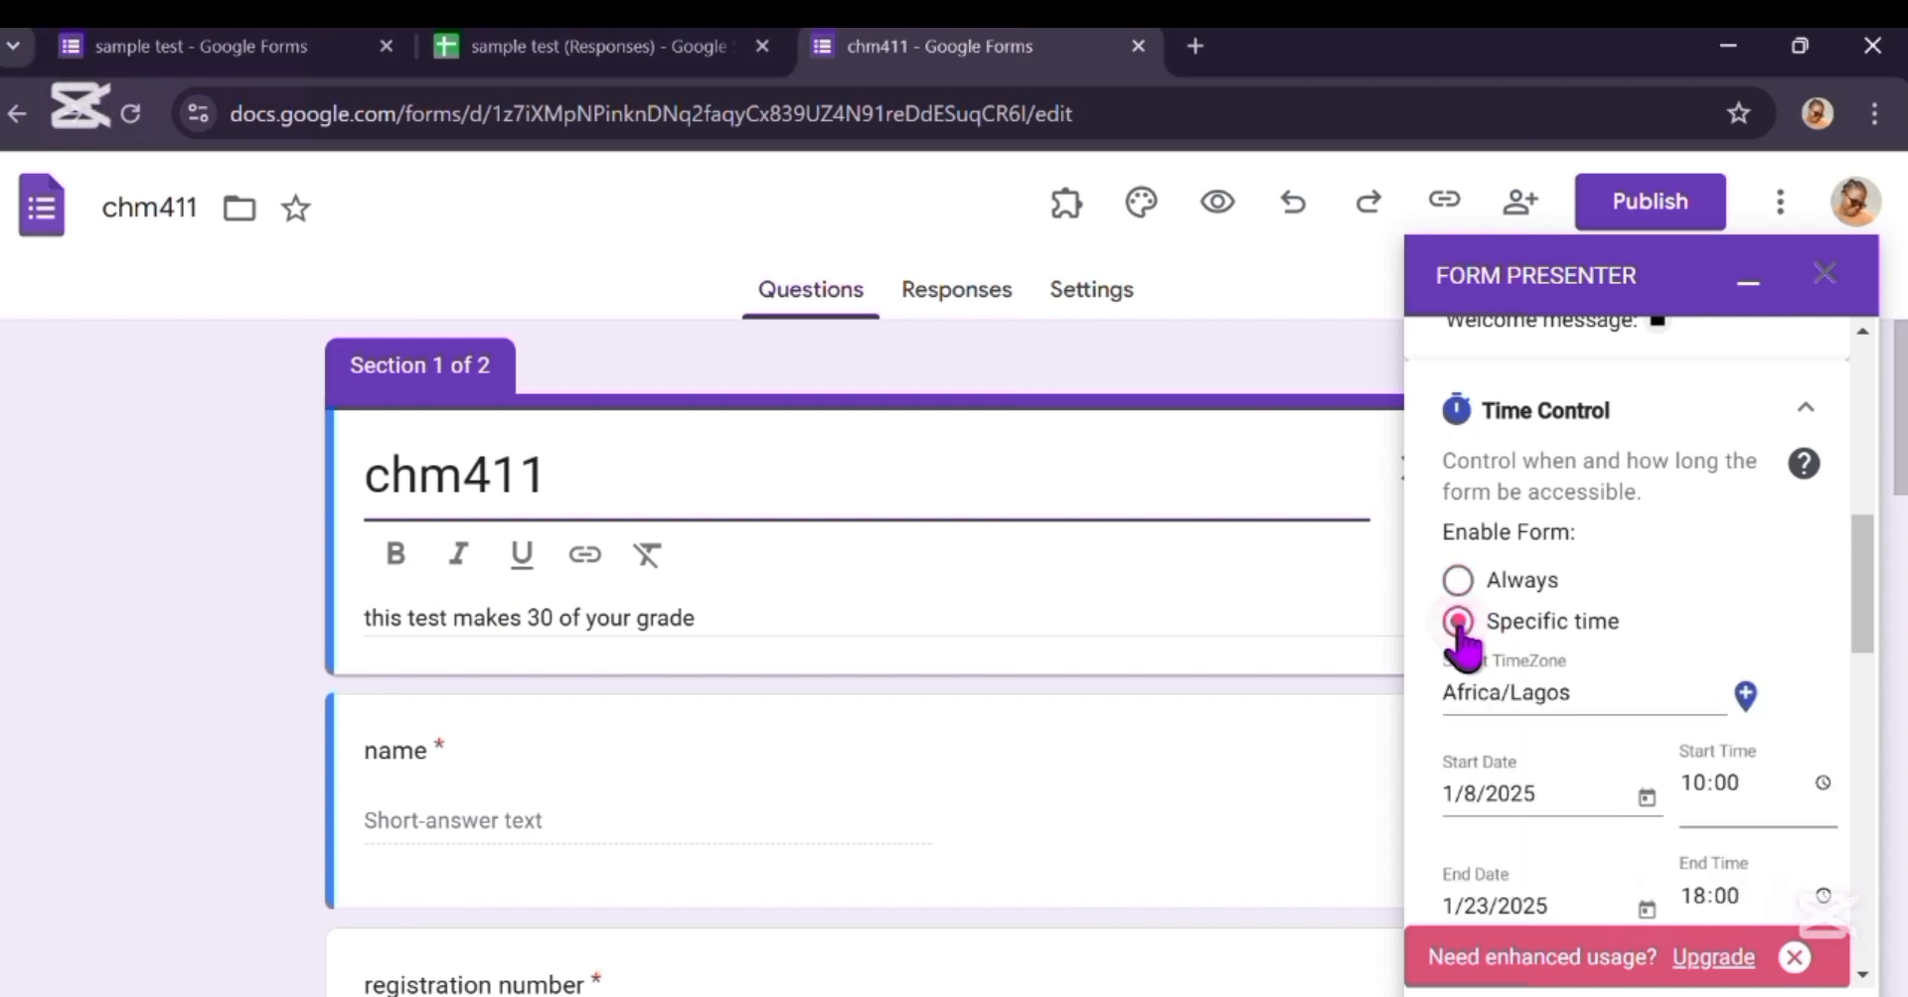
scroll(1460, 641, down, 2)
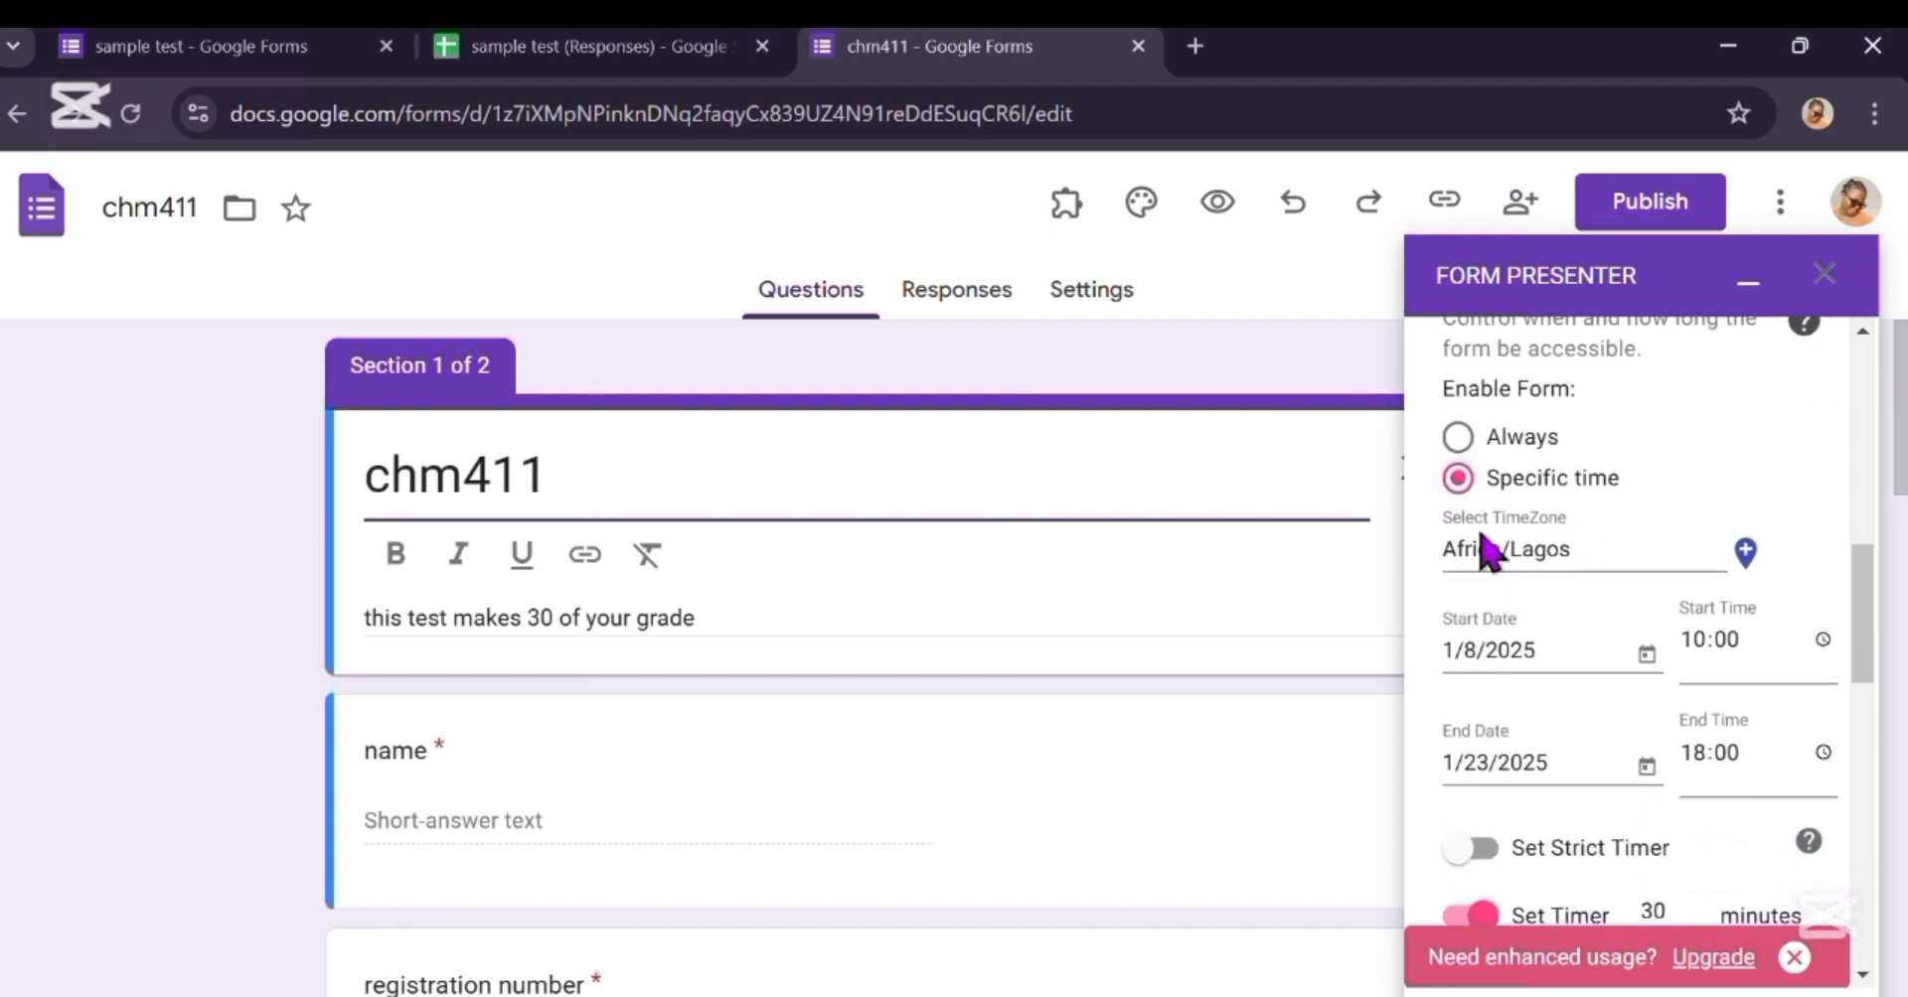
click(1585, 542)
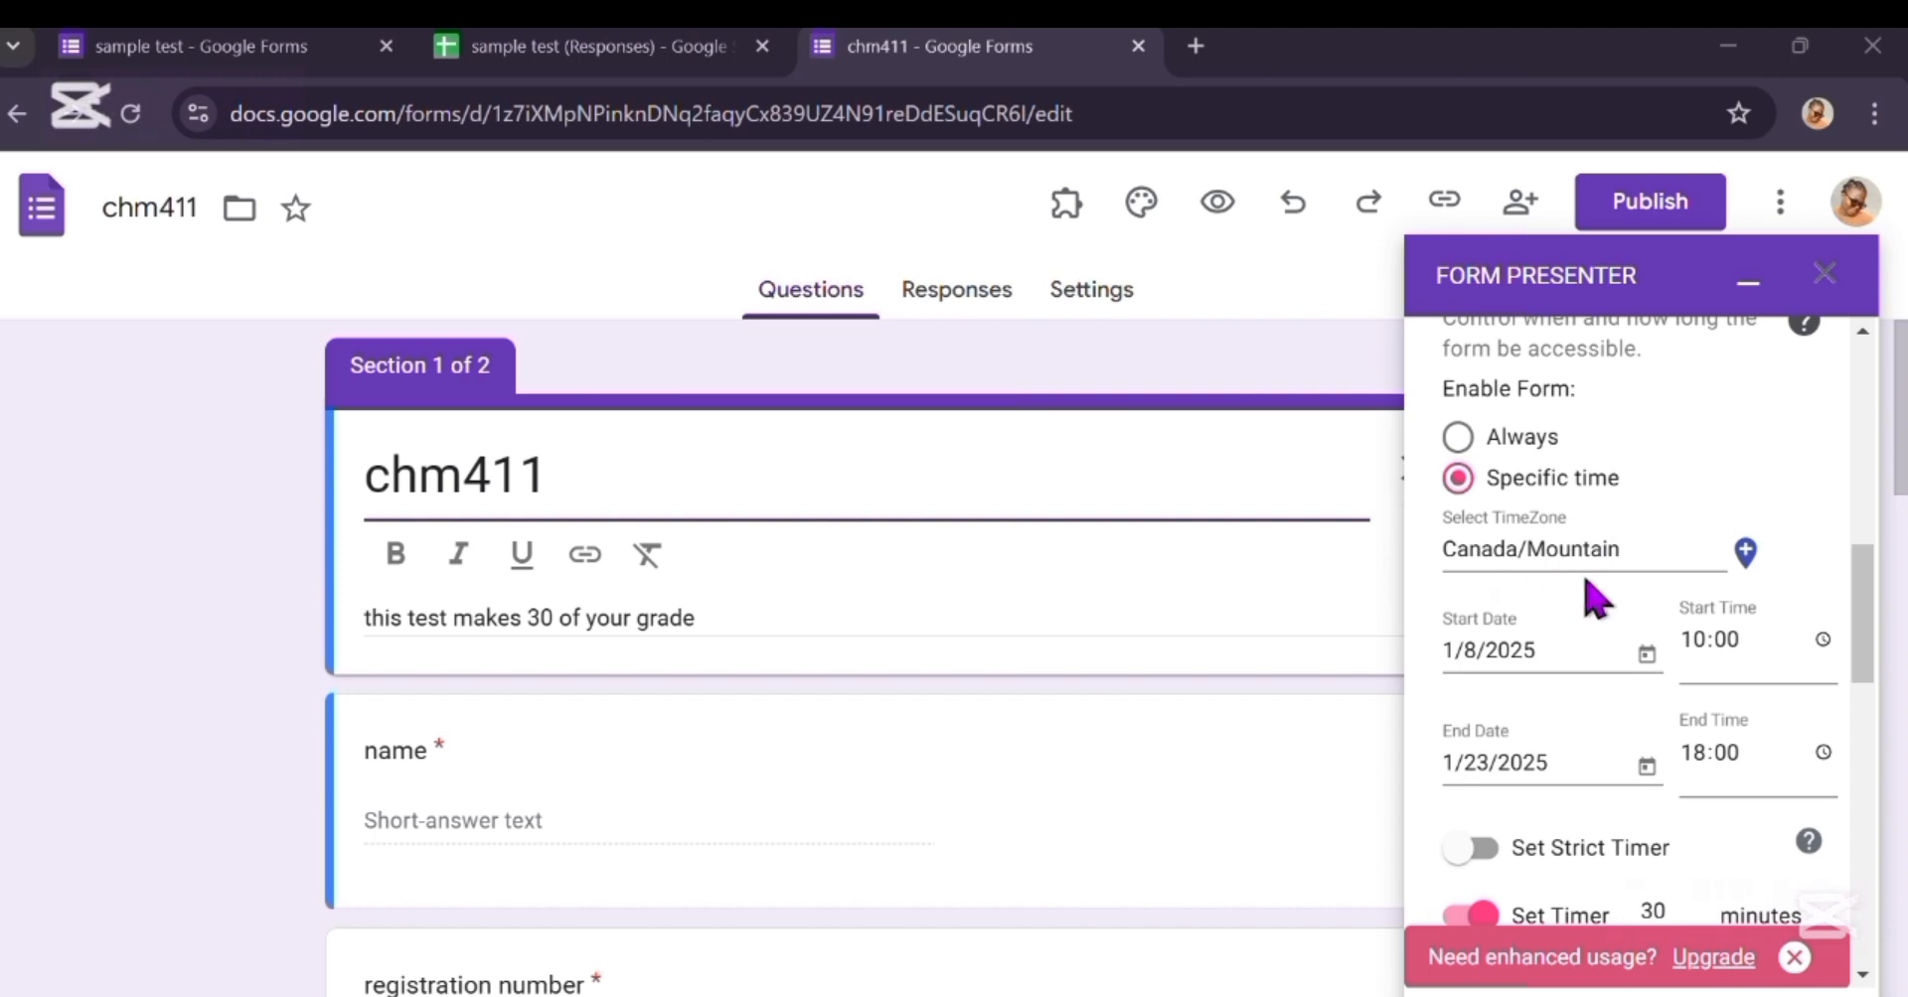
click(1746, 556)
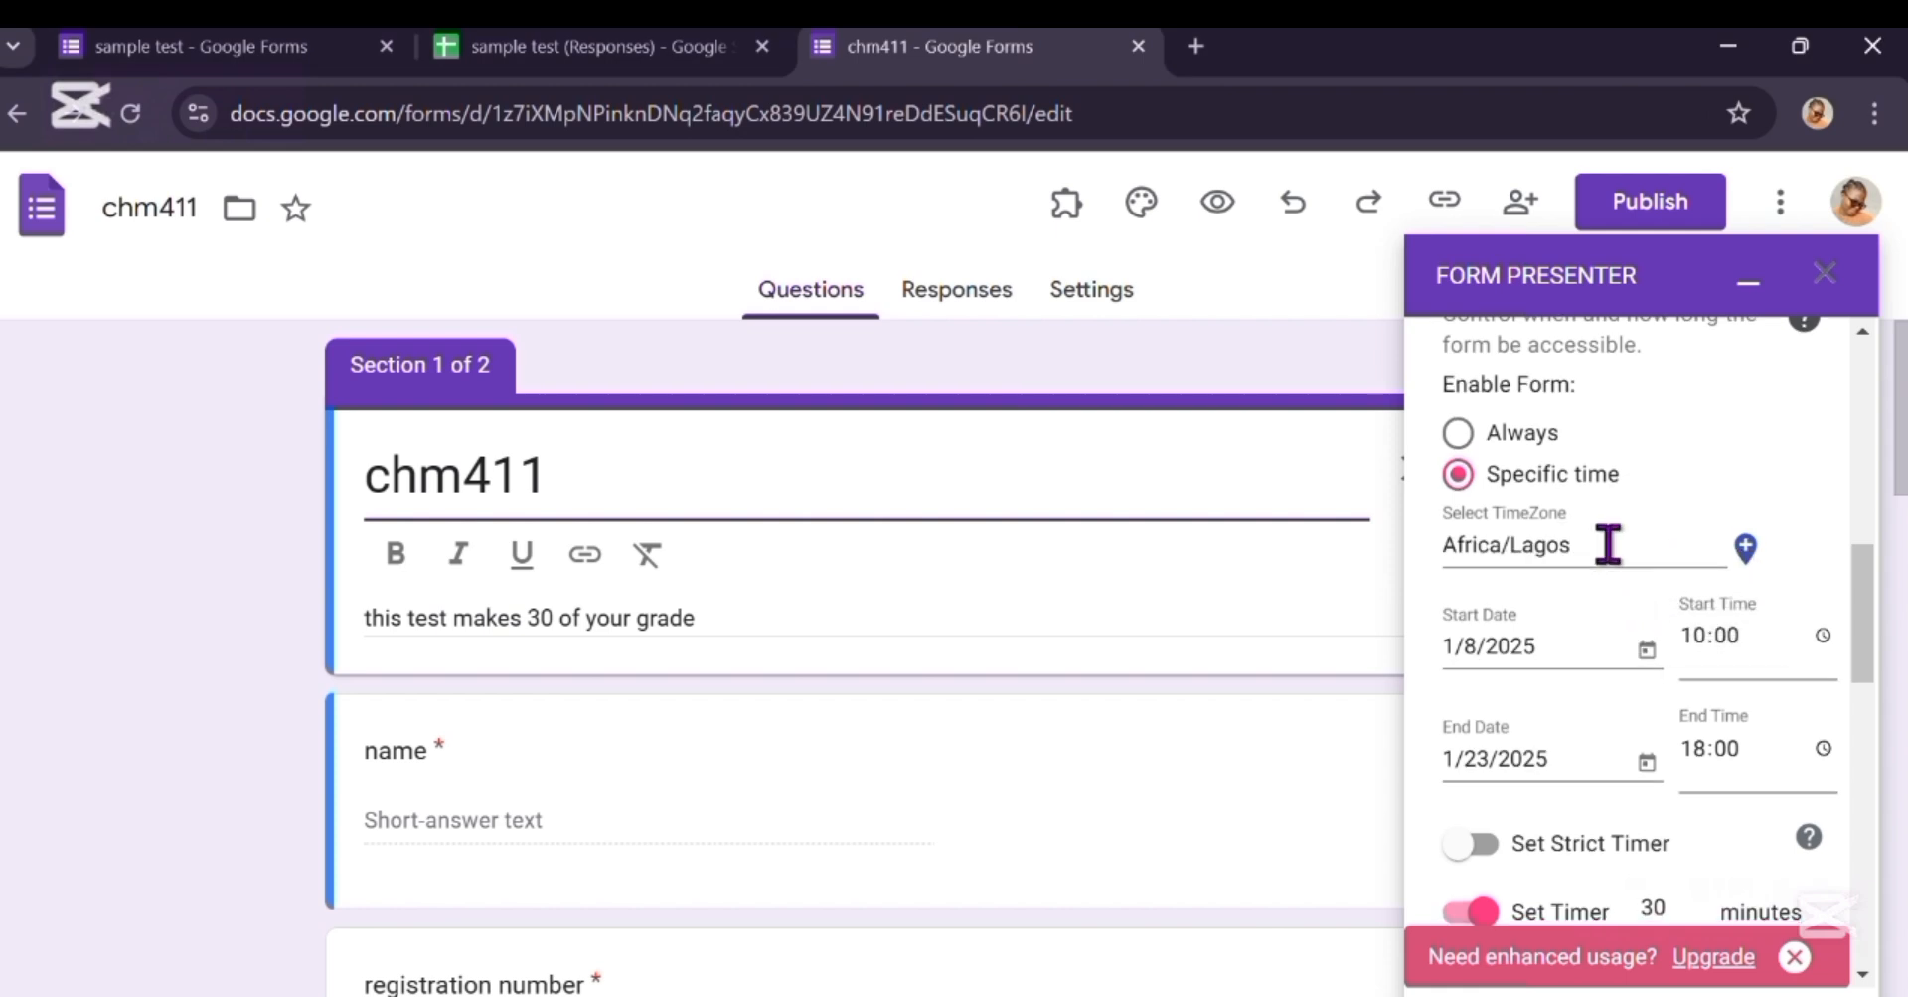
Step: Set the availability window's start time to 11:30 and its end date to 1/8/2025
scroll(1605, 540, down, 2)
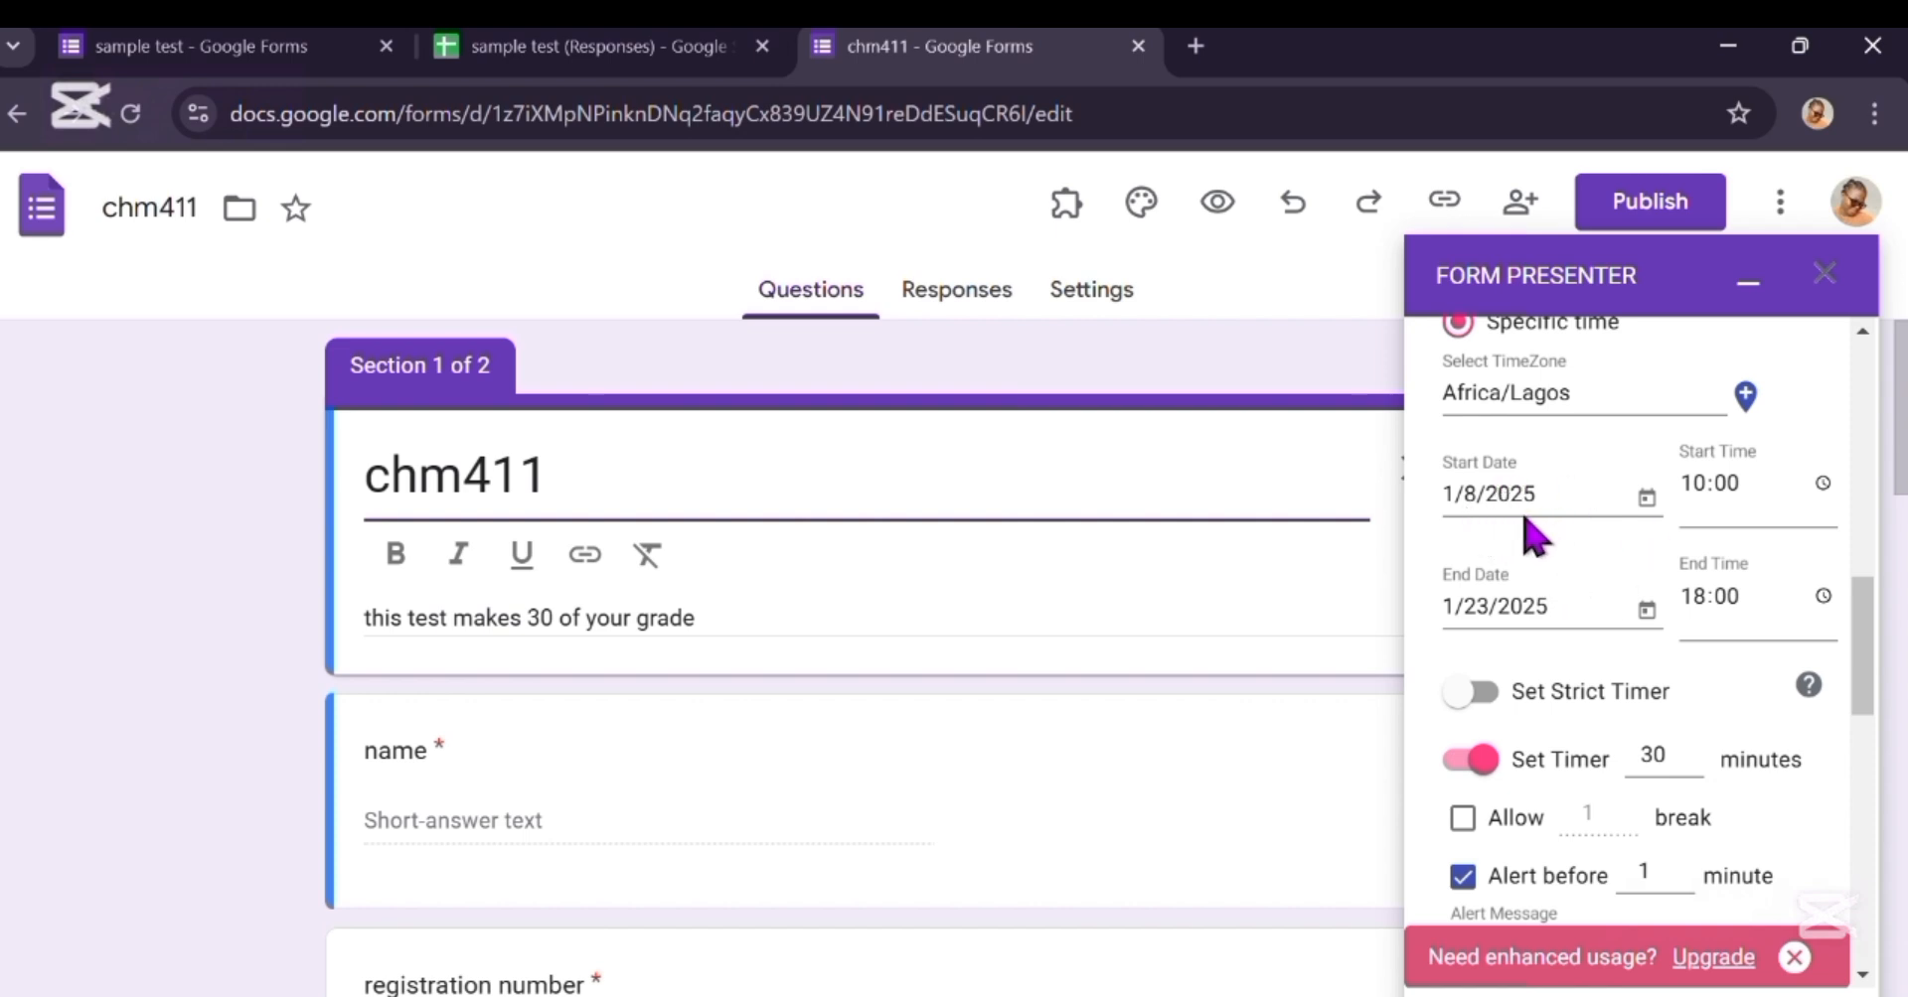
click(1746, 480)
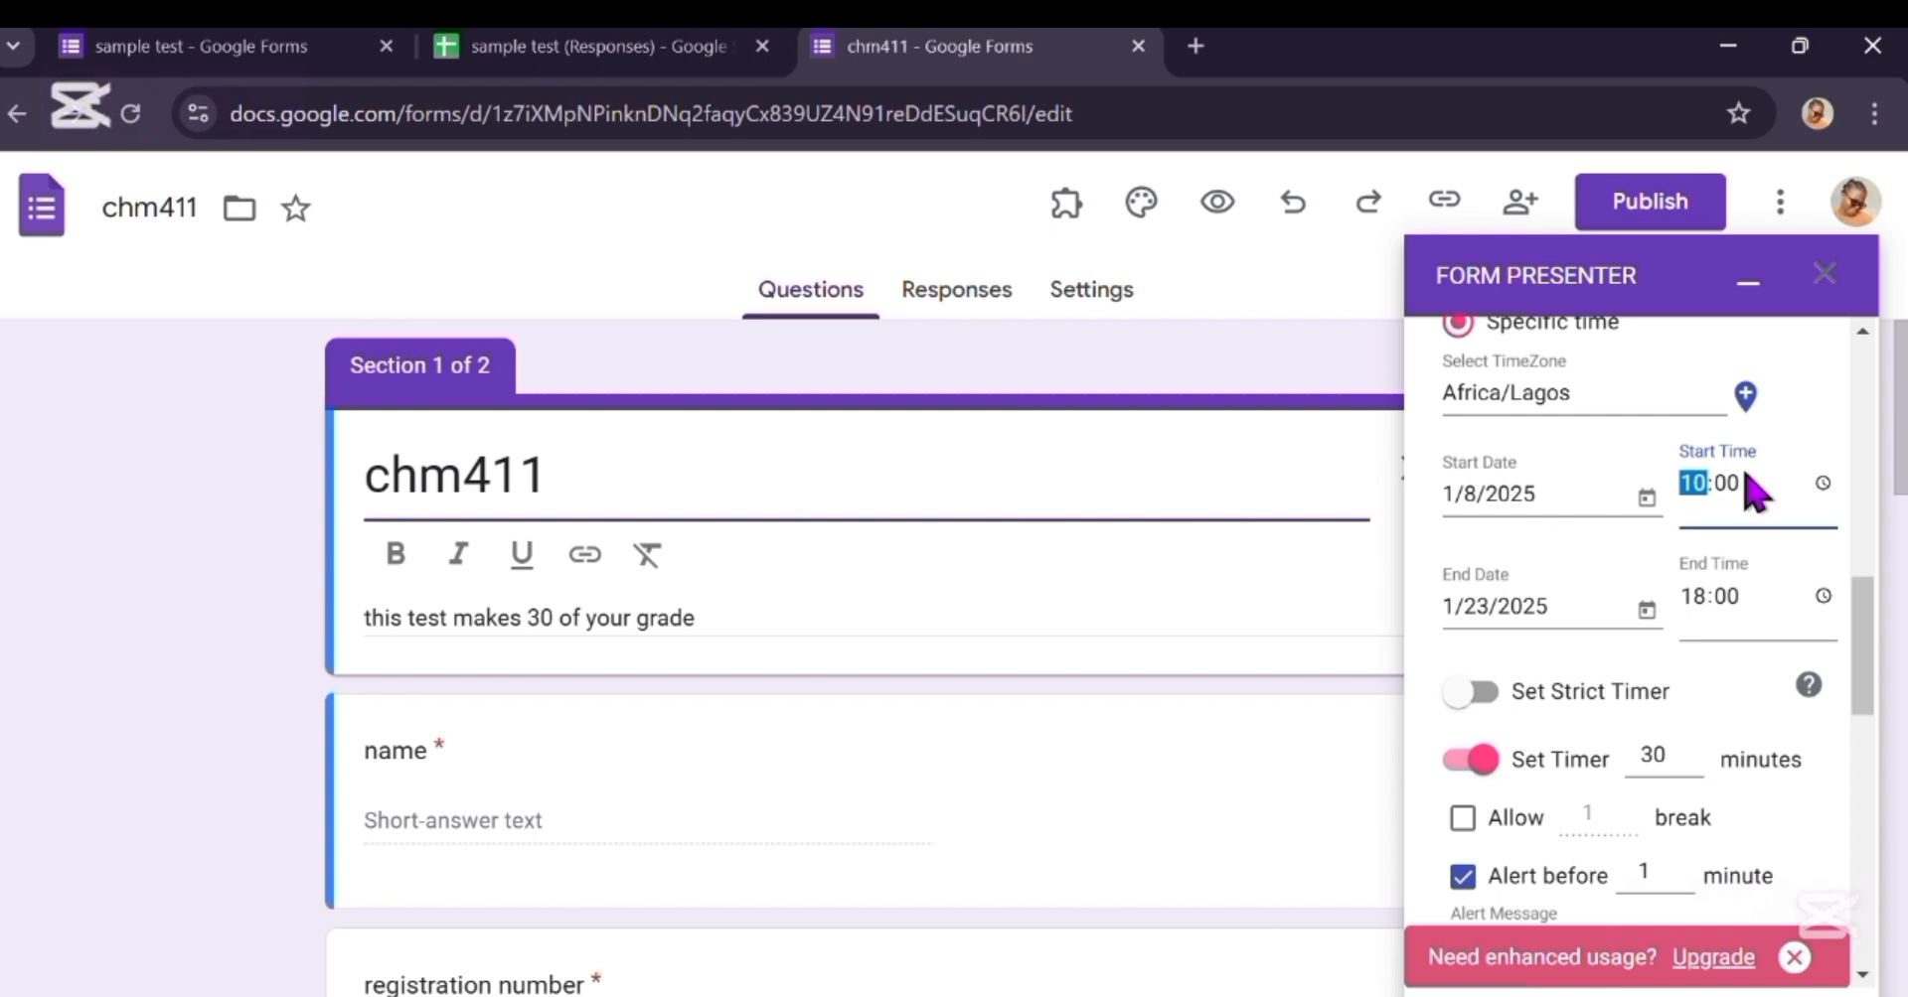
text(11:30)
click(1486, 611)
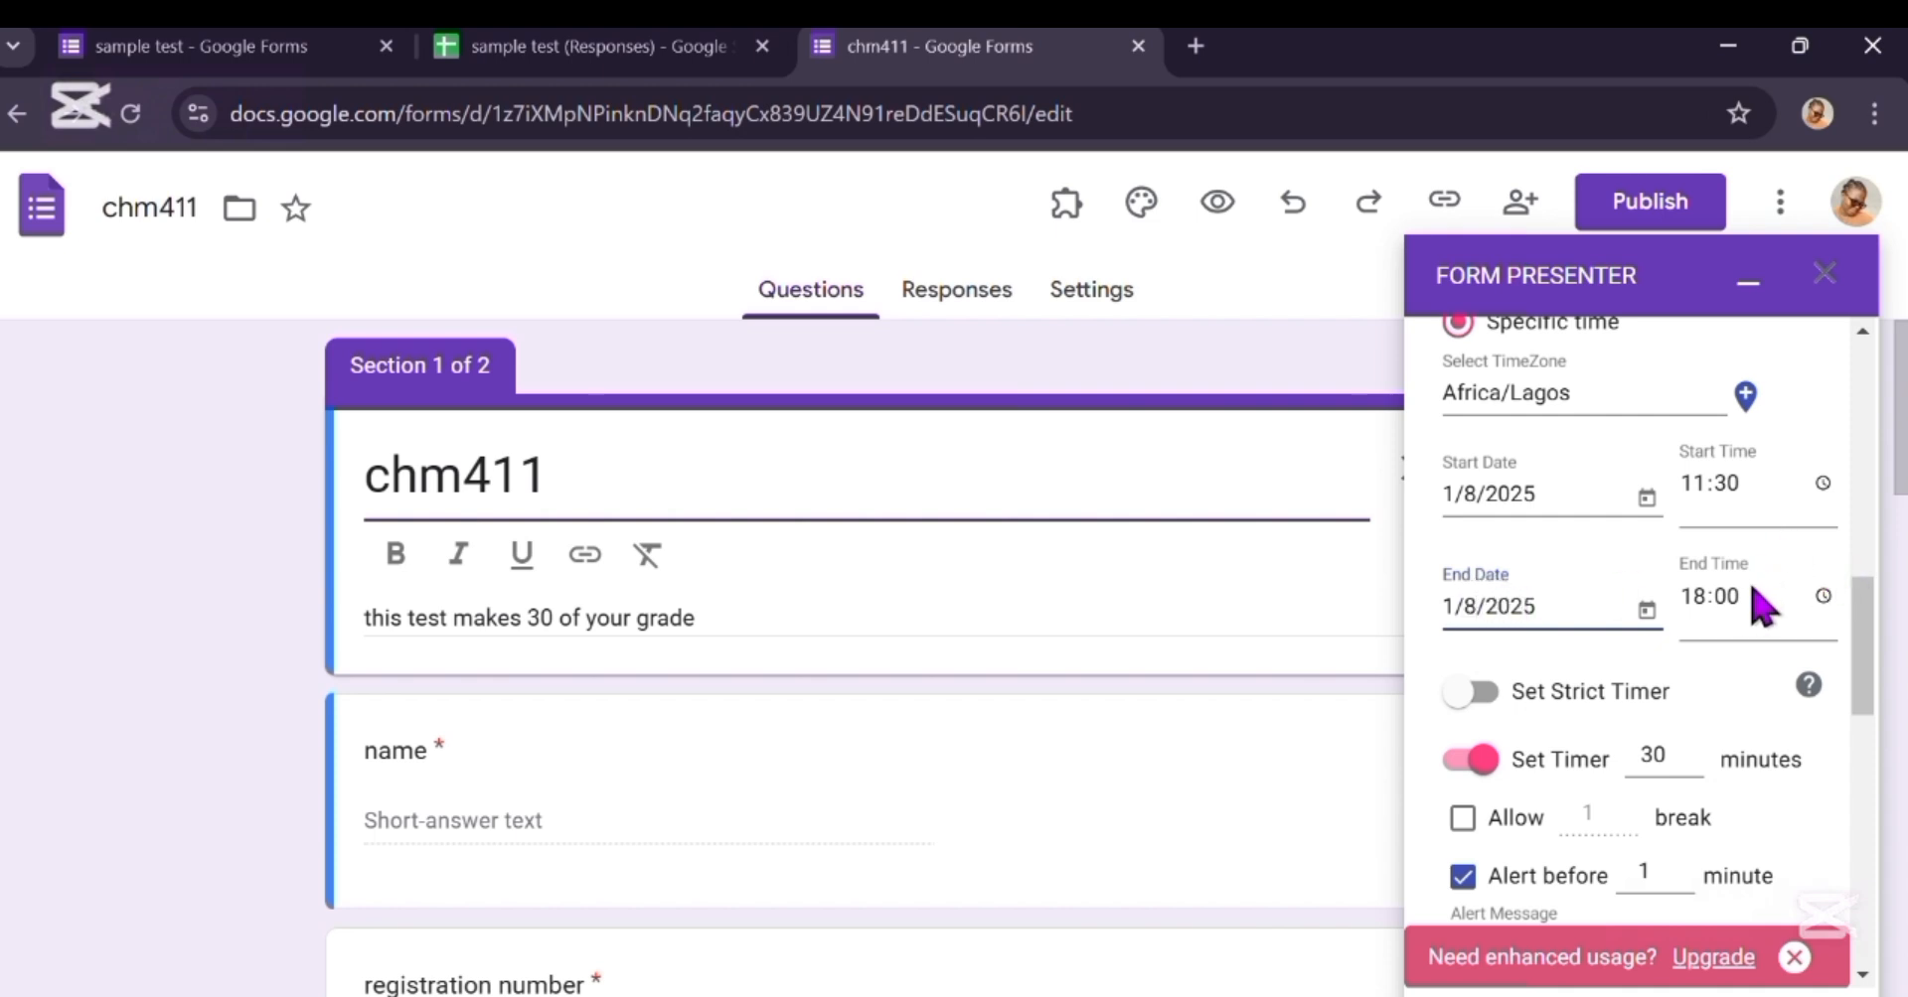
Step: Set the availability window's end time to 13:30 and dismiss the upgrade notice
click(1701, 598)
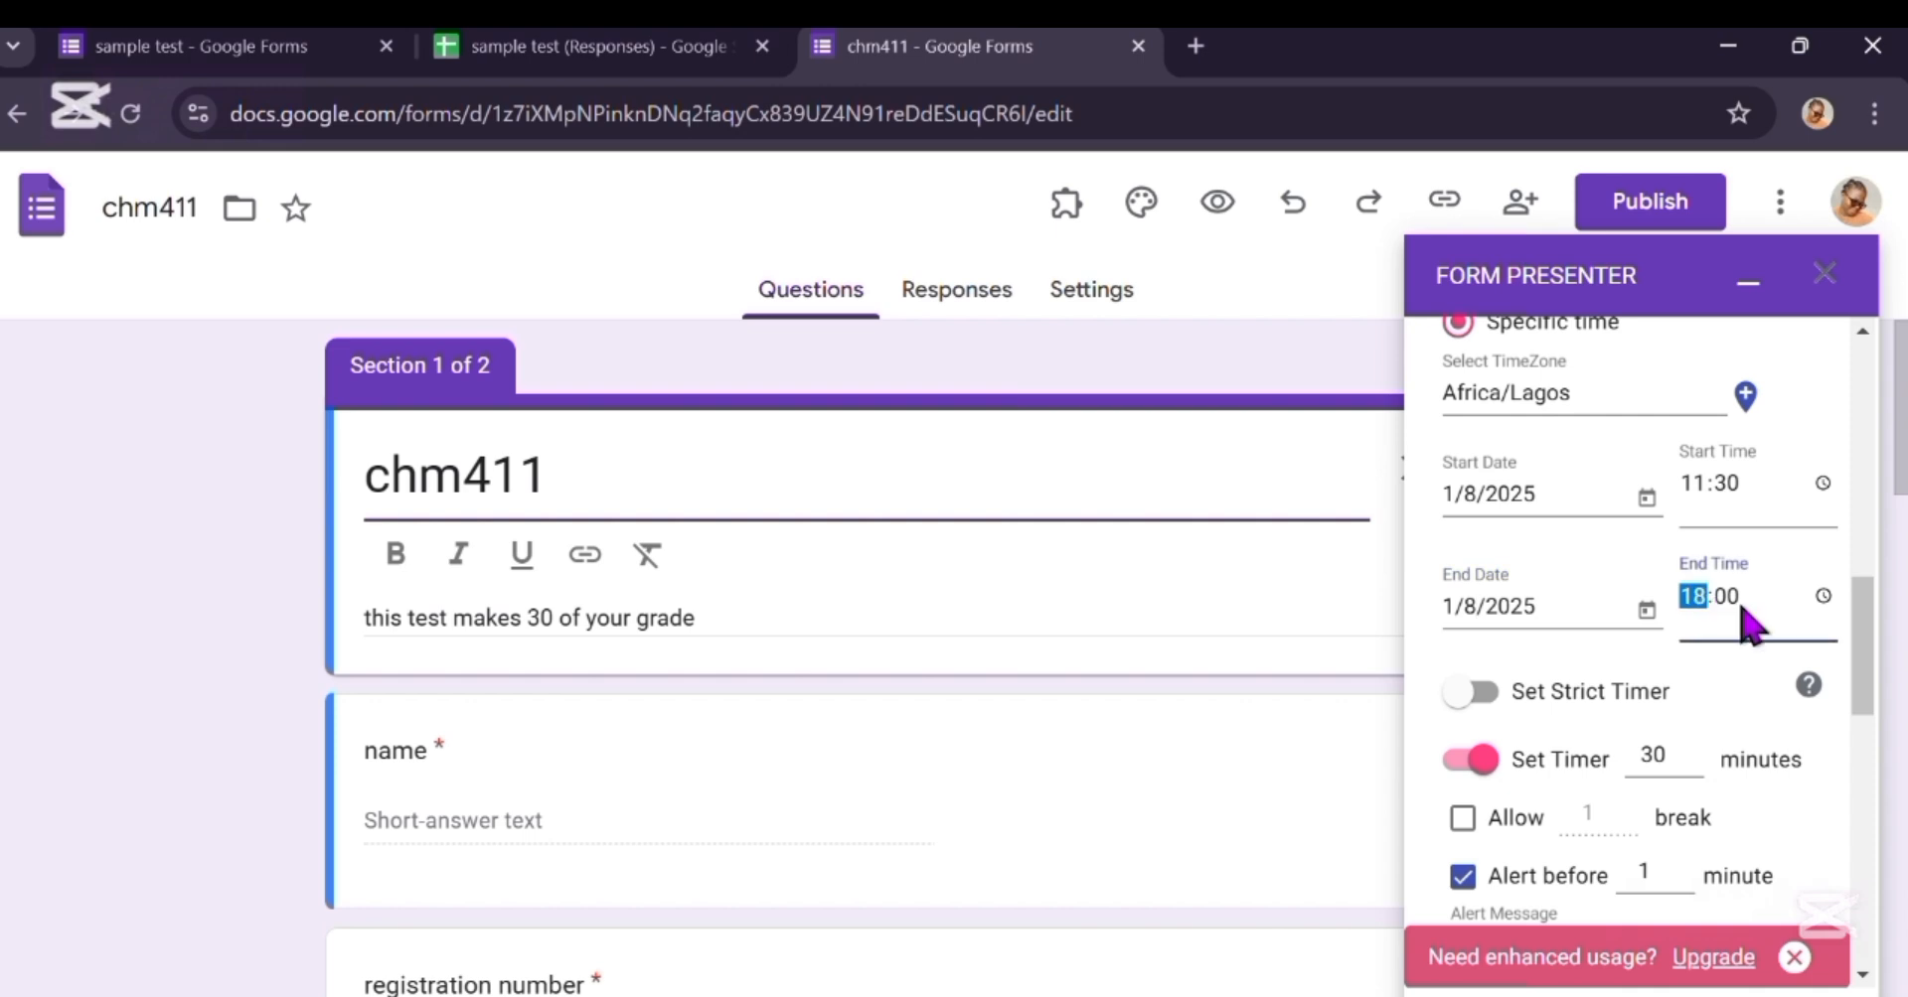
click(1816, 596)
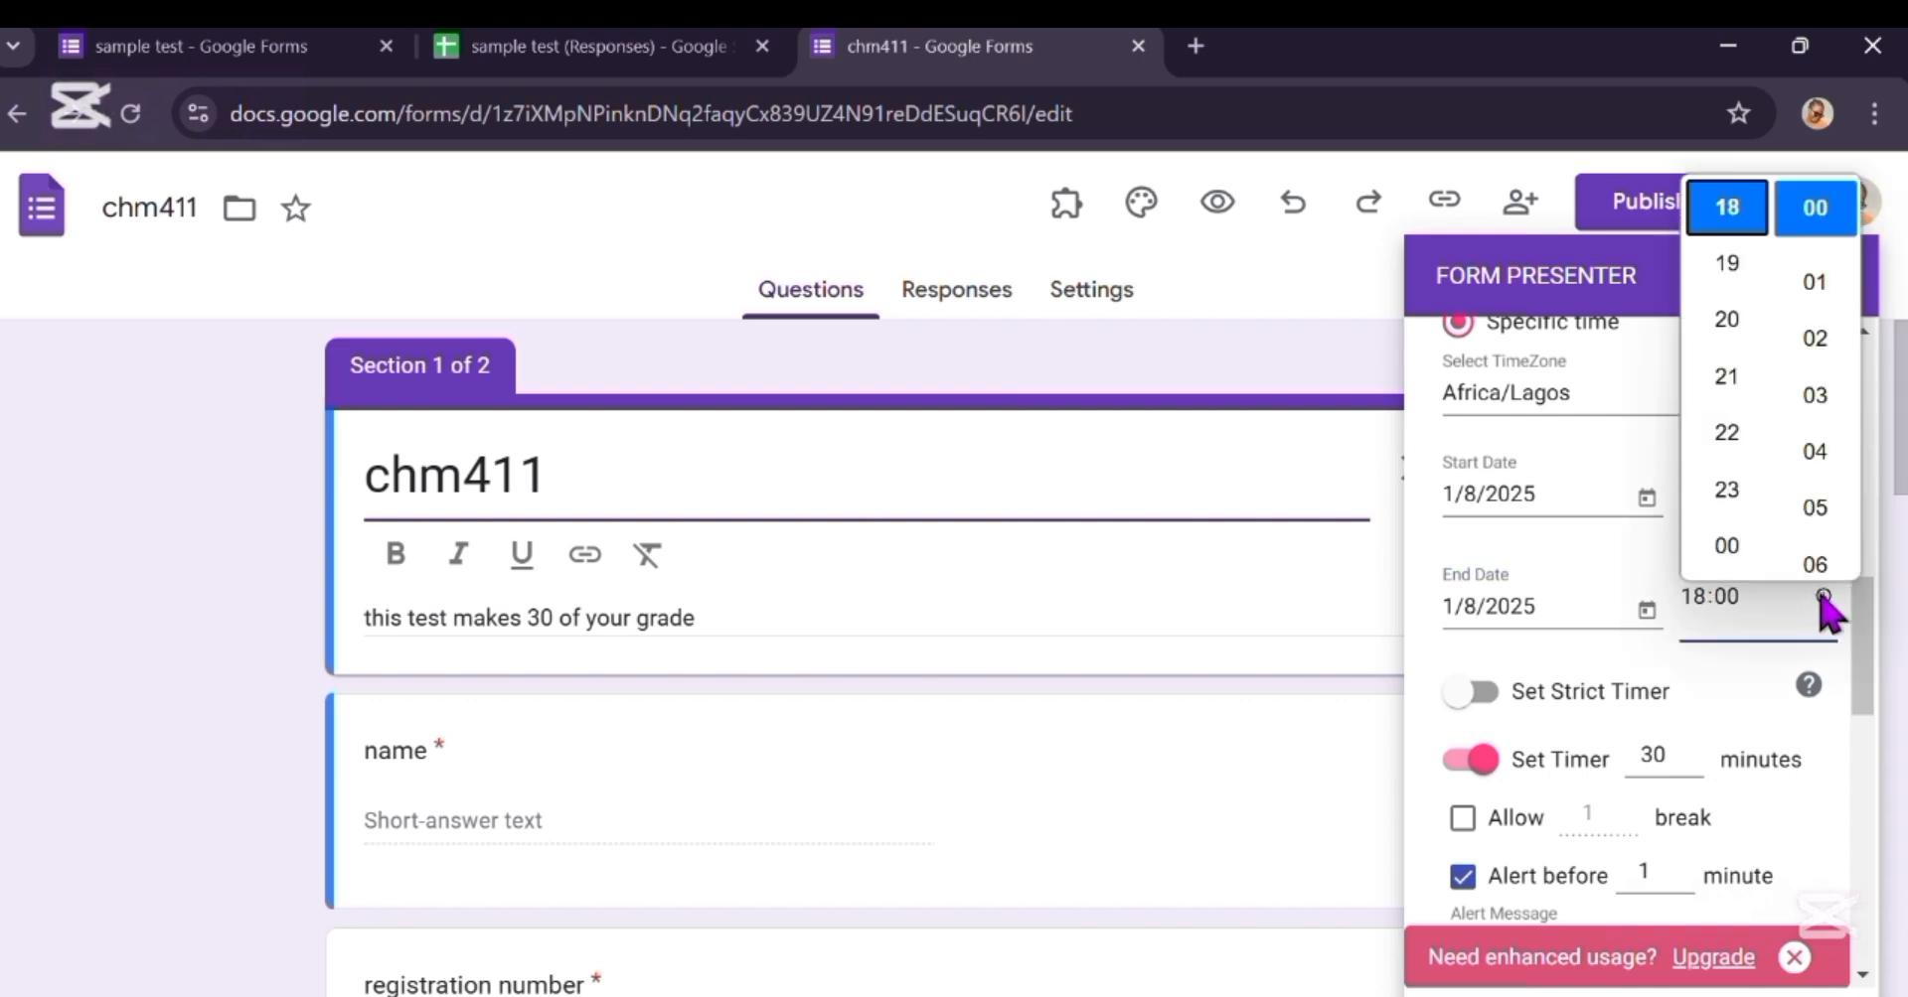
scroll(1716, 356, up, 1)
scroll(1727, 372, up, 5)
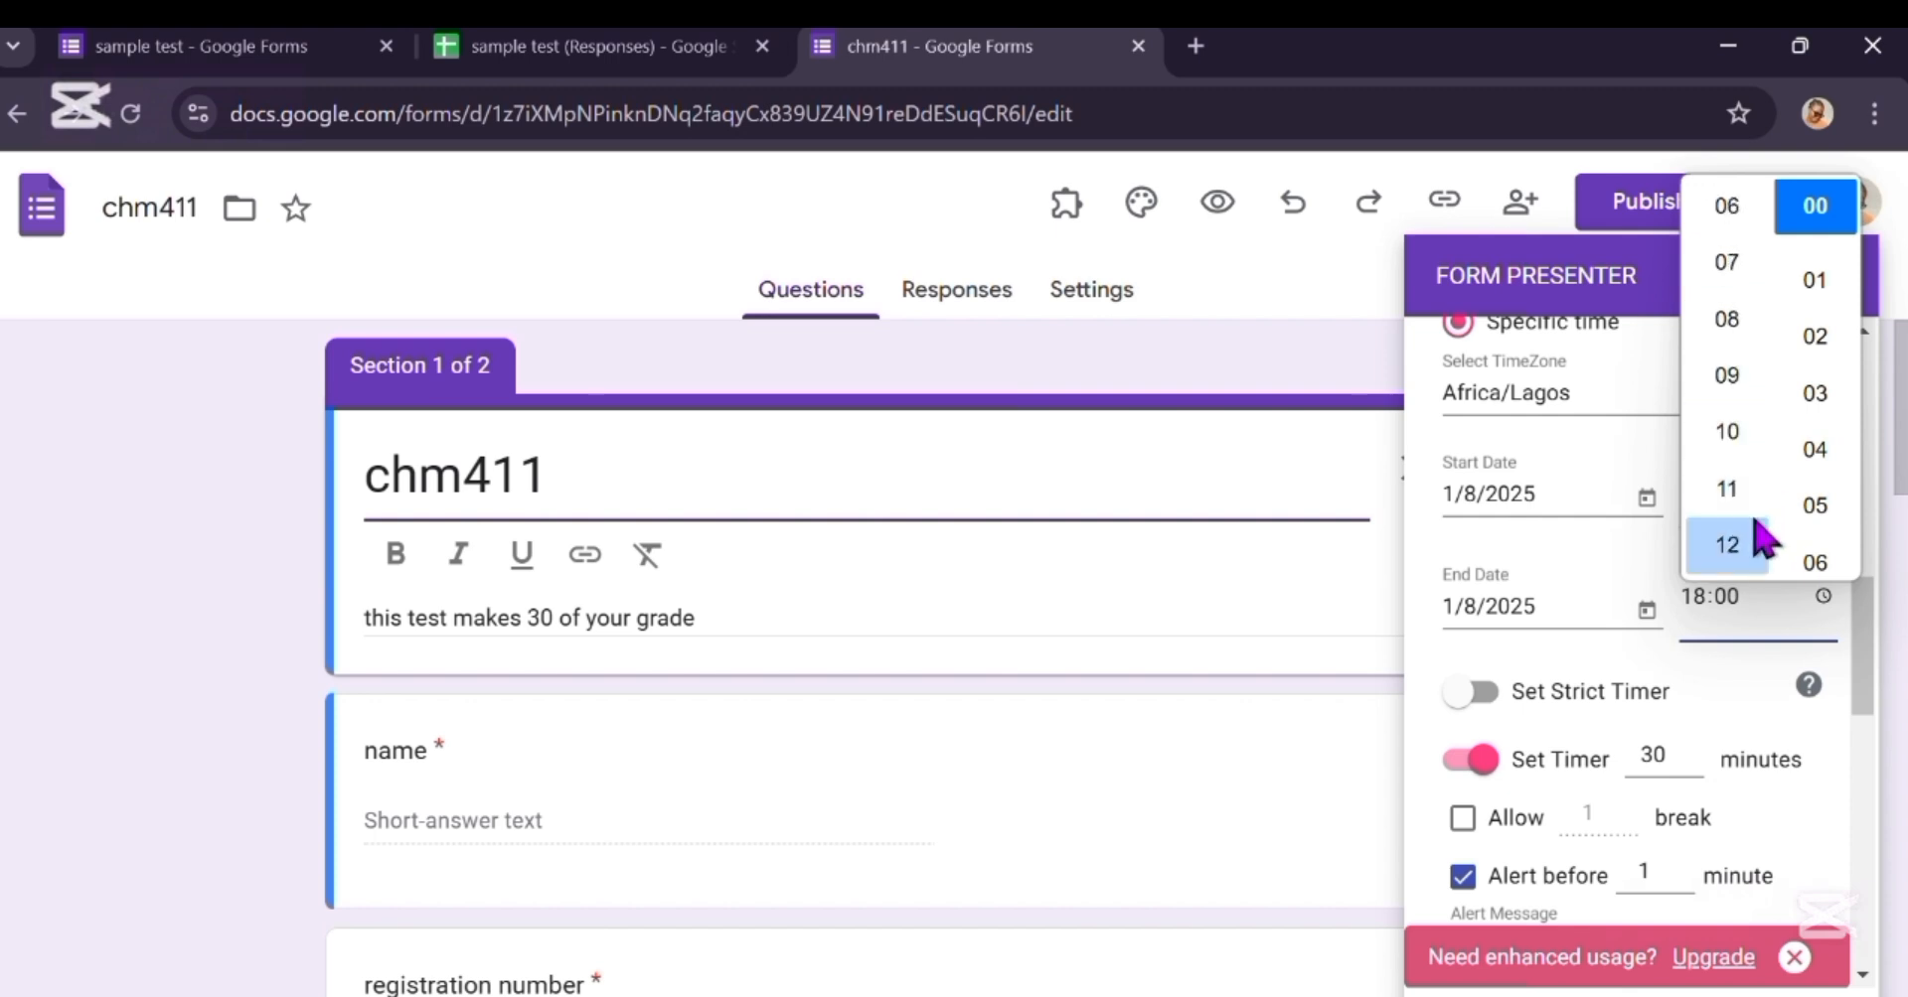
scroll(1754, 519, down, 1)
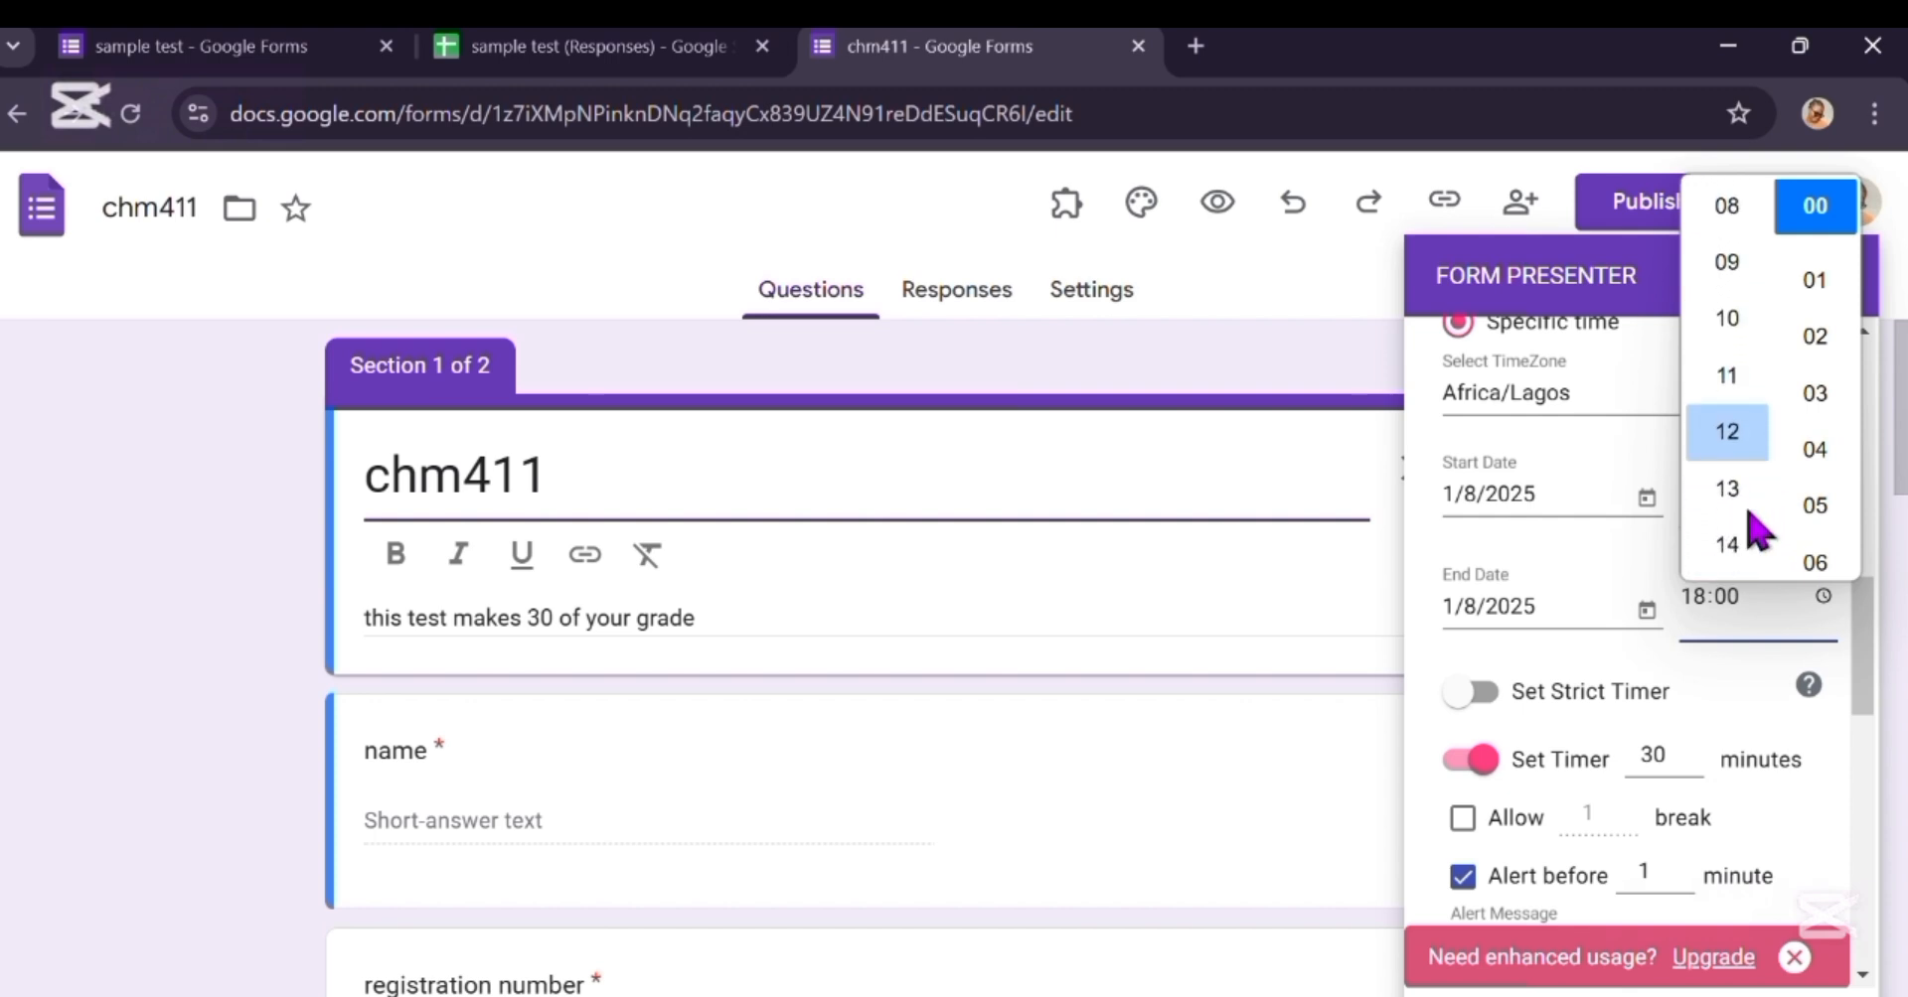
click(1734, 492)
scroll(1826, 496, down, 5)
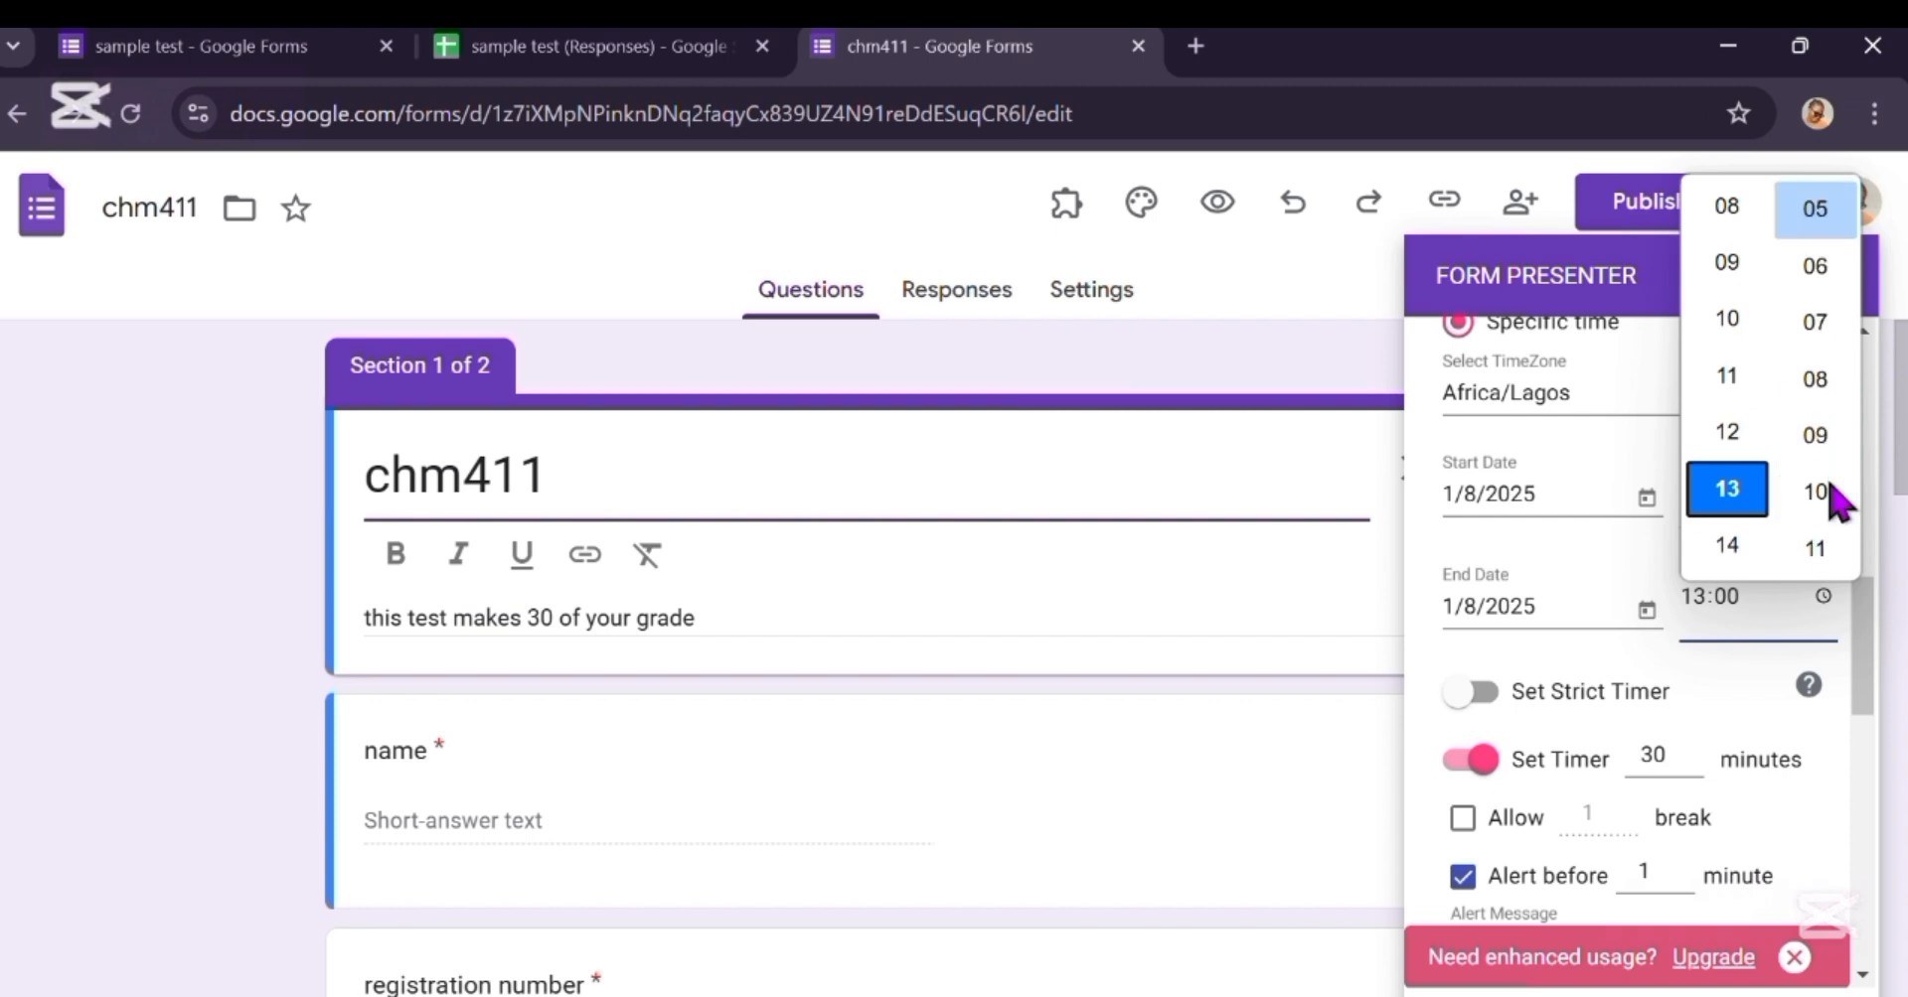
scroll(1831, 497, down, 4)
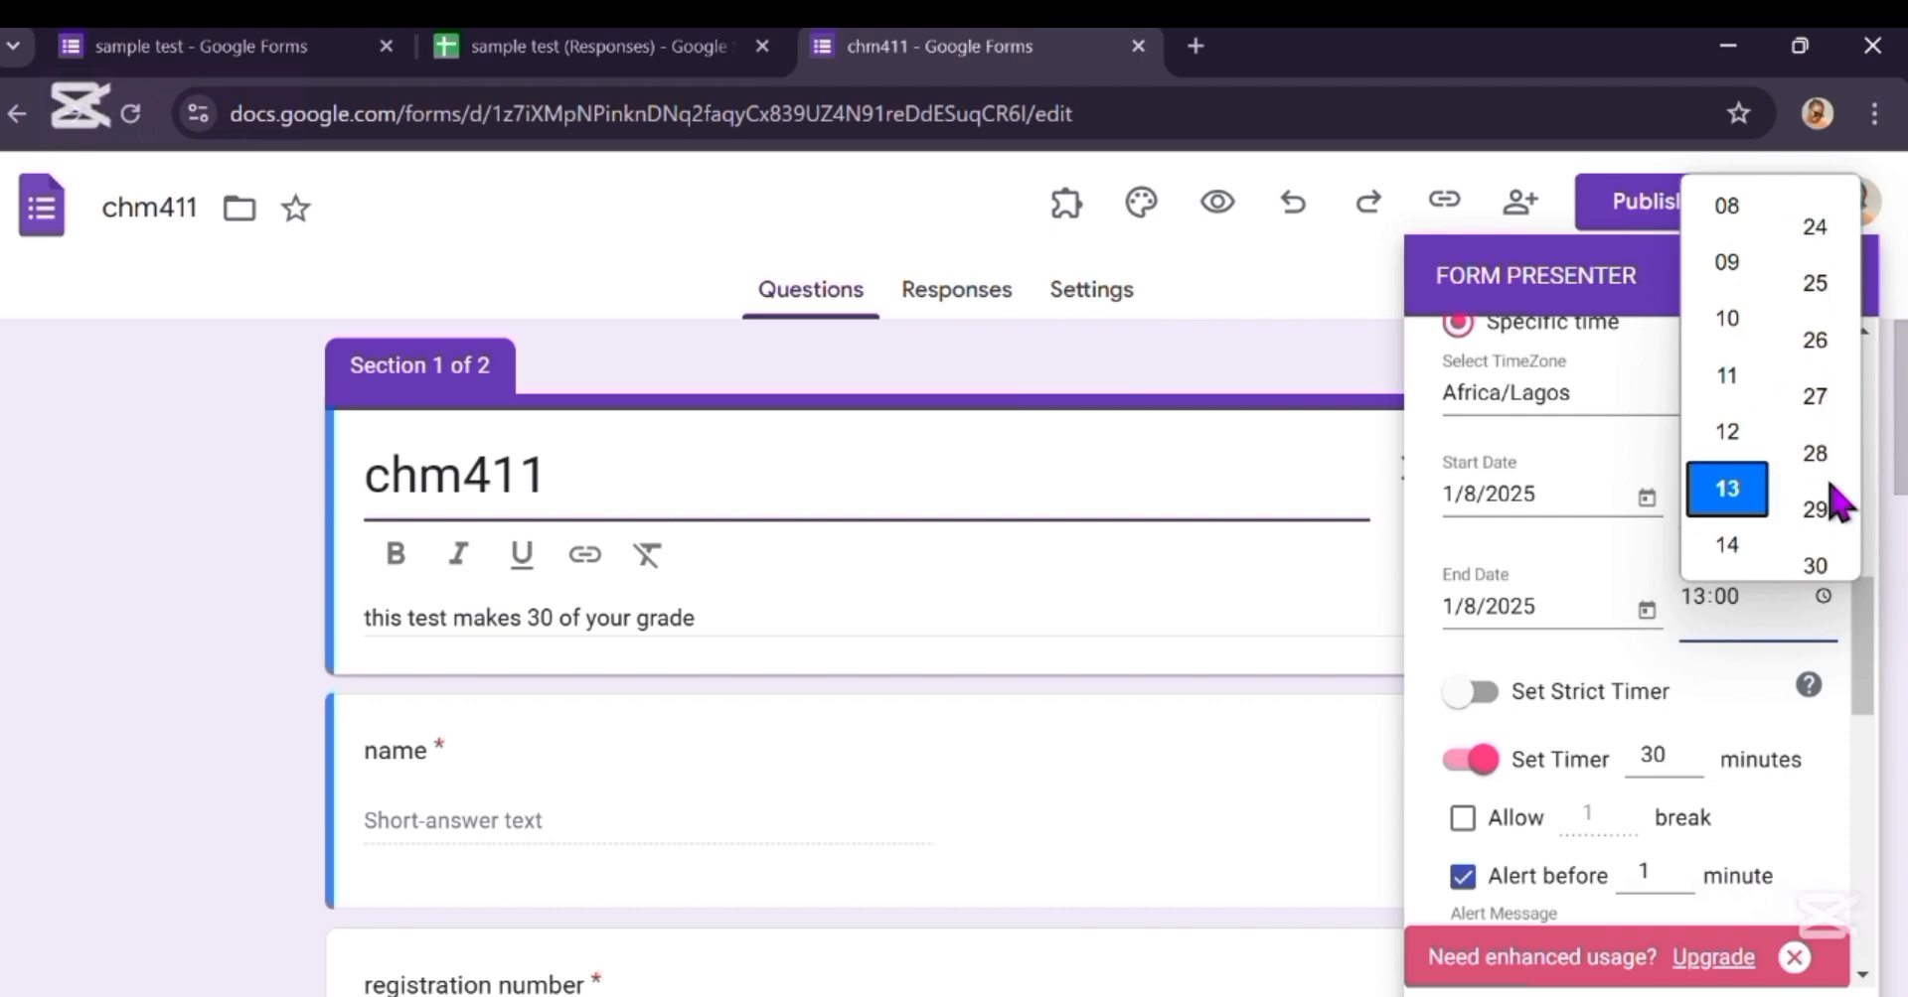
click(1818, 370)
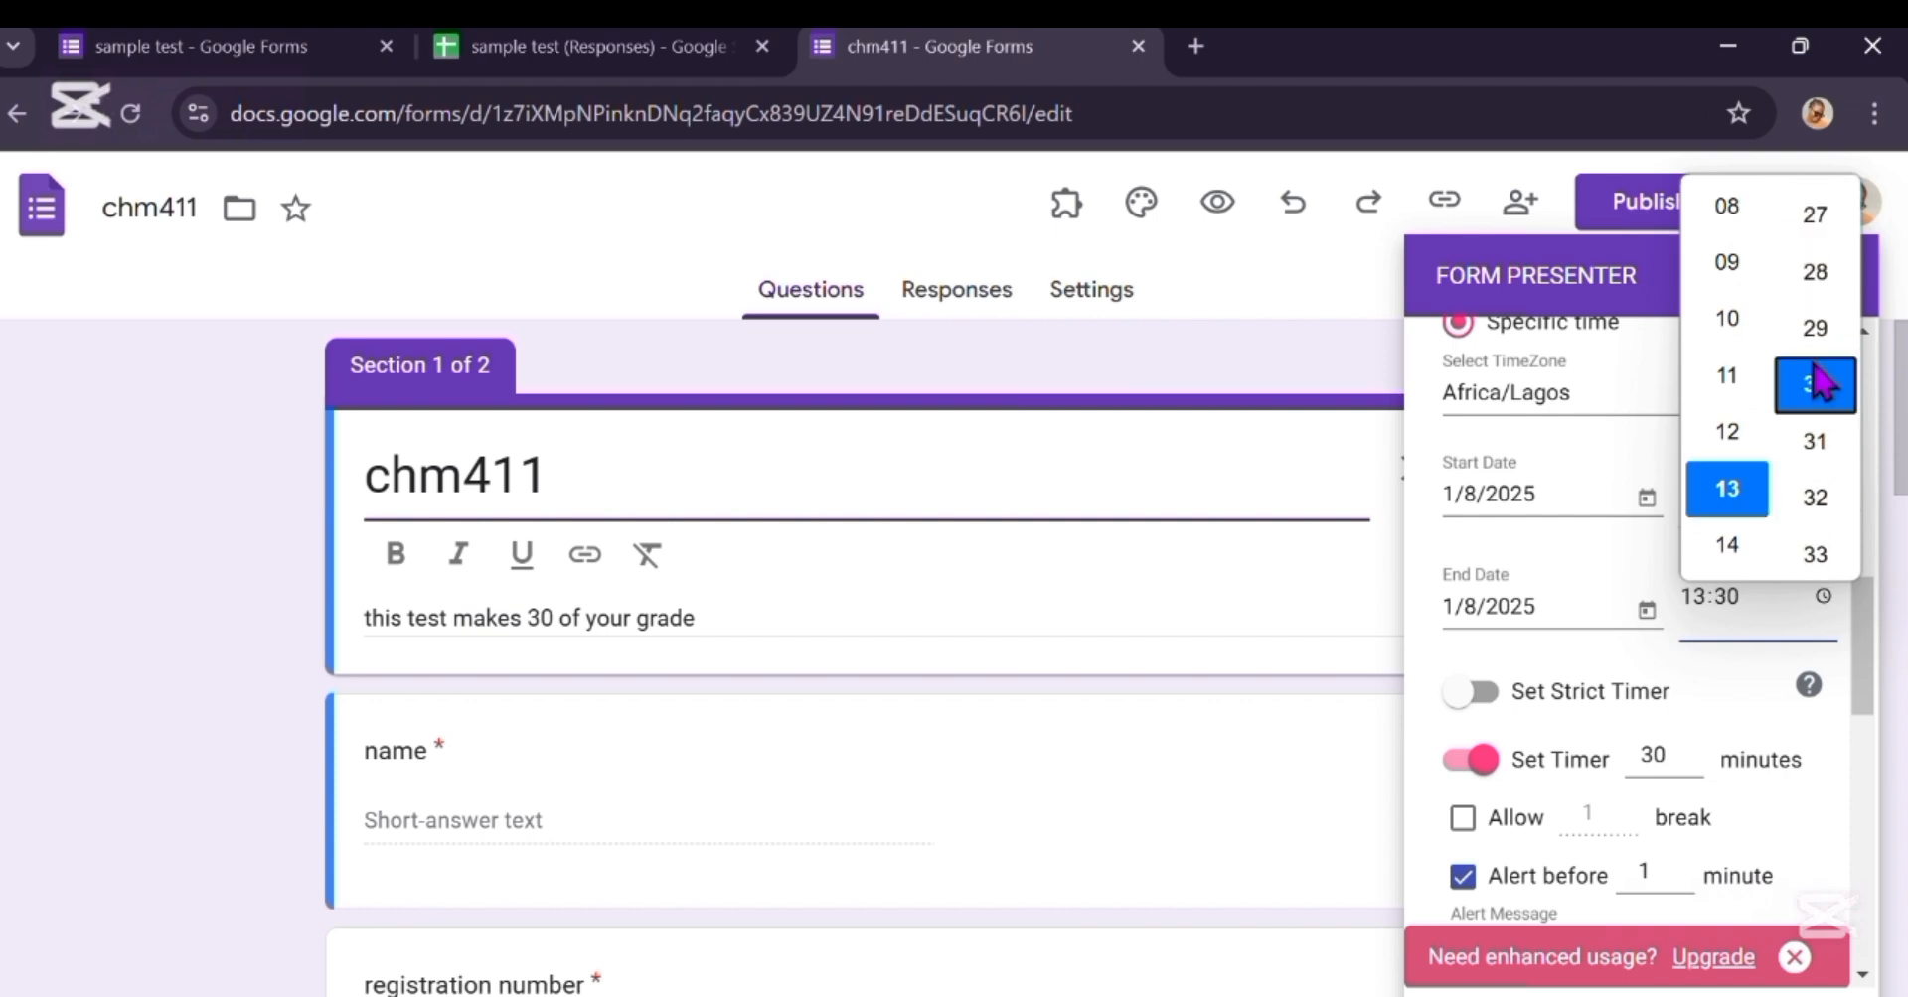
click(1801, 975)
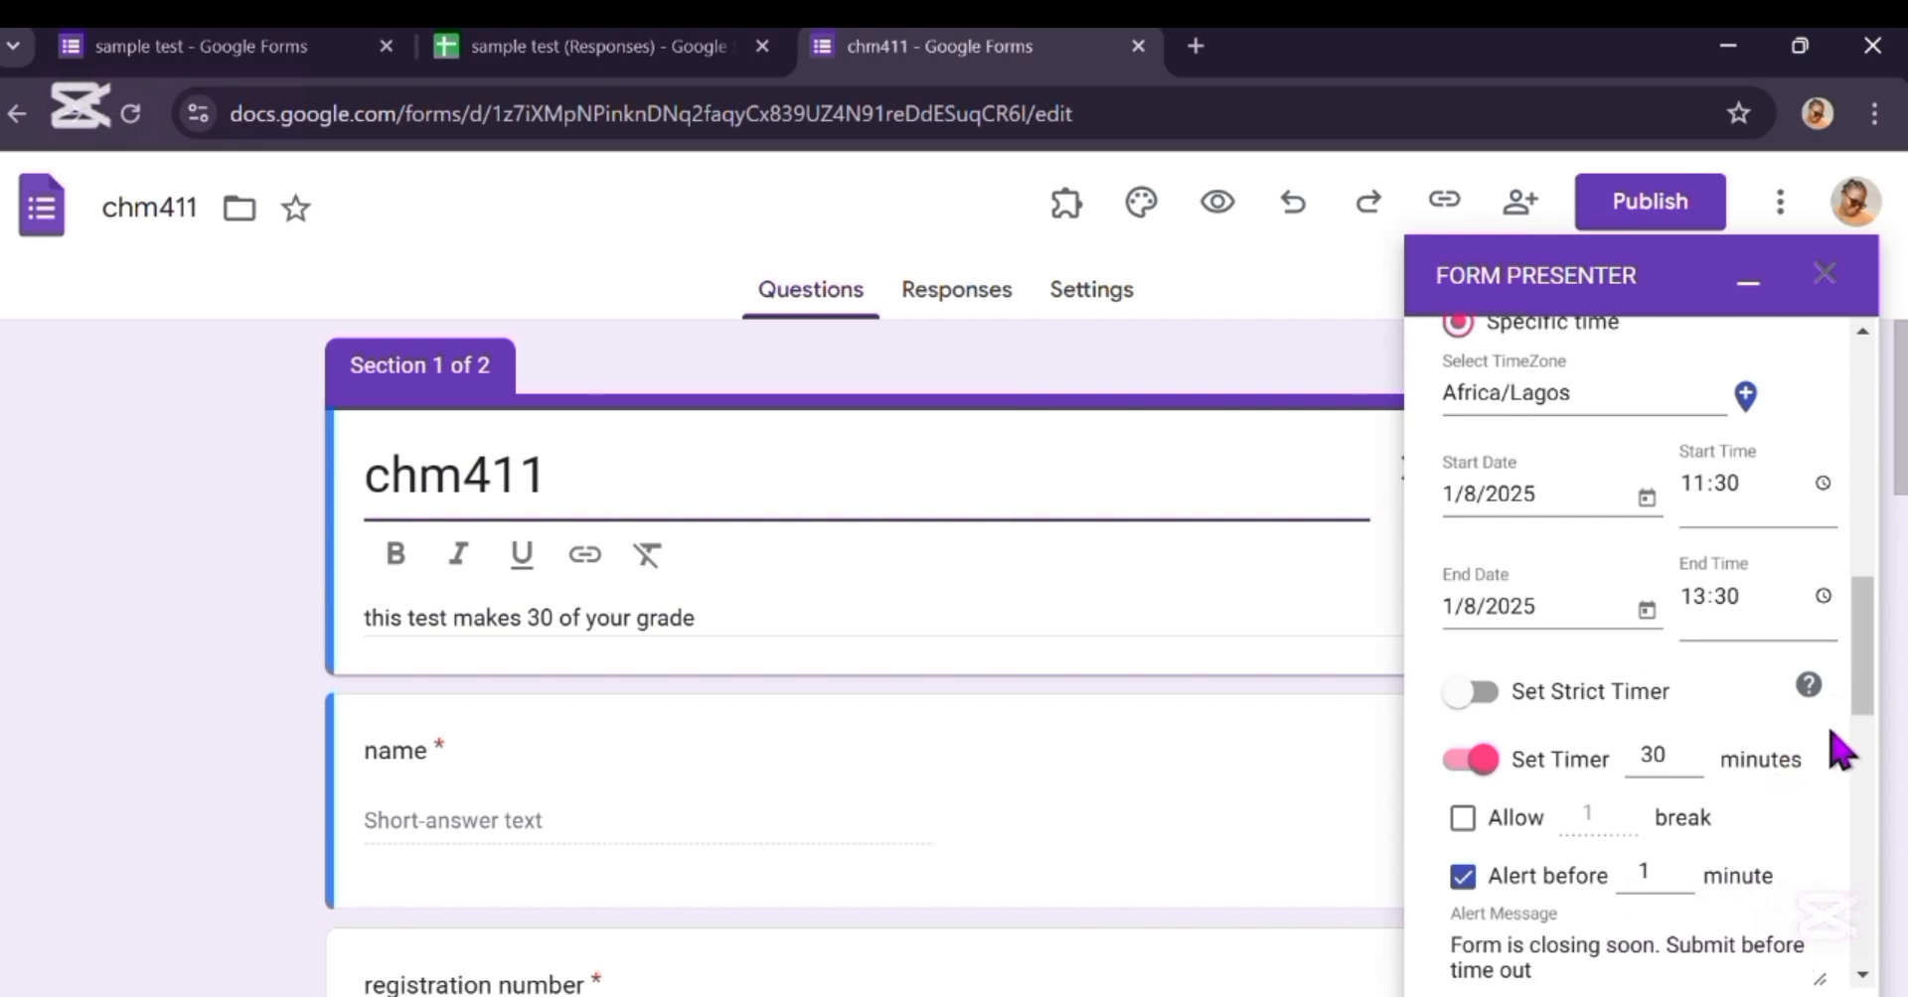
Step: Set the form timer to 10 minutes and change the alert message to "test is ending soon. Submit before time out"
scroll(1783, 721, down, 2)
scroll(1784, 720, down, 1)
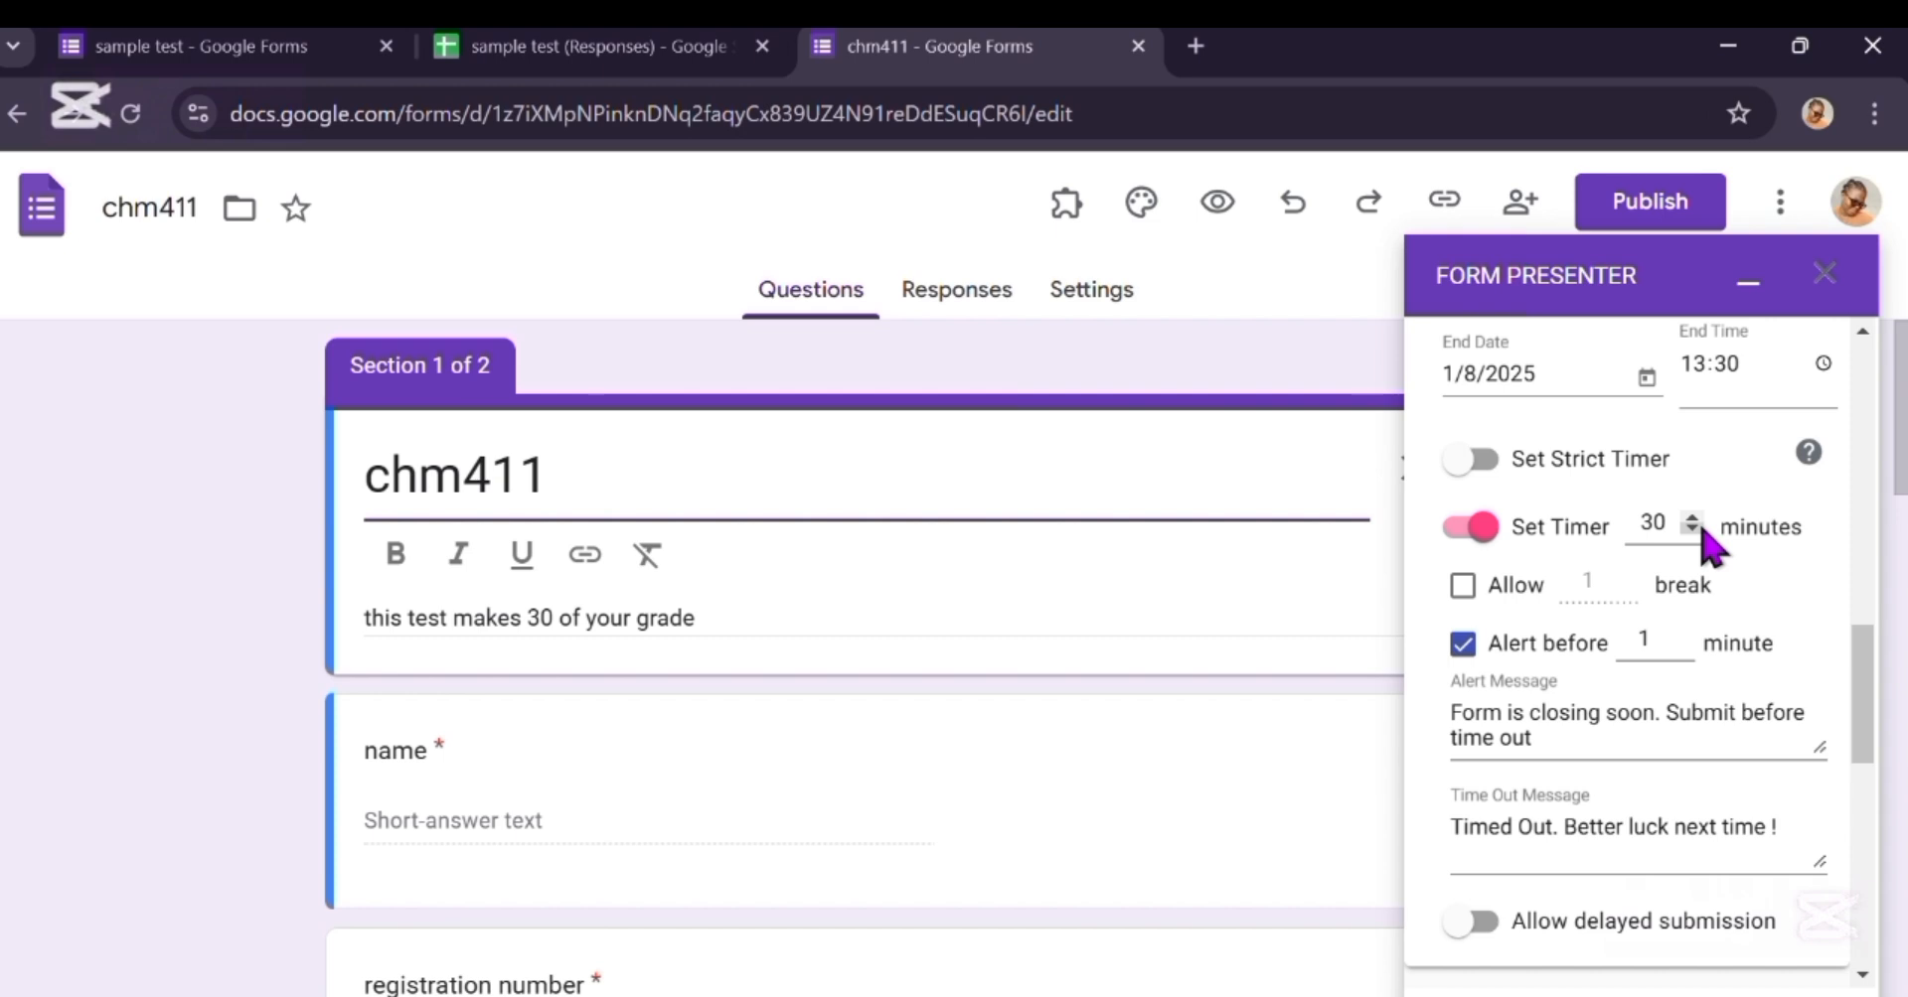
click(1652, 517)
key(BackSpace)
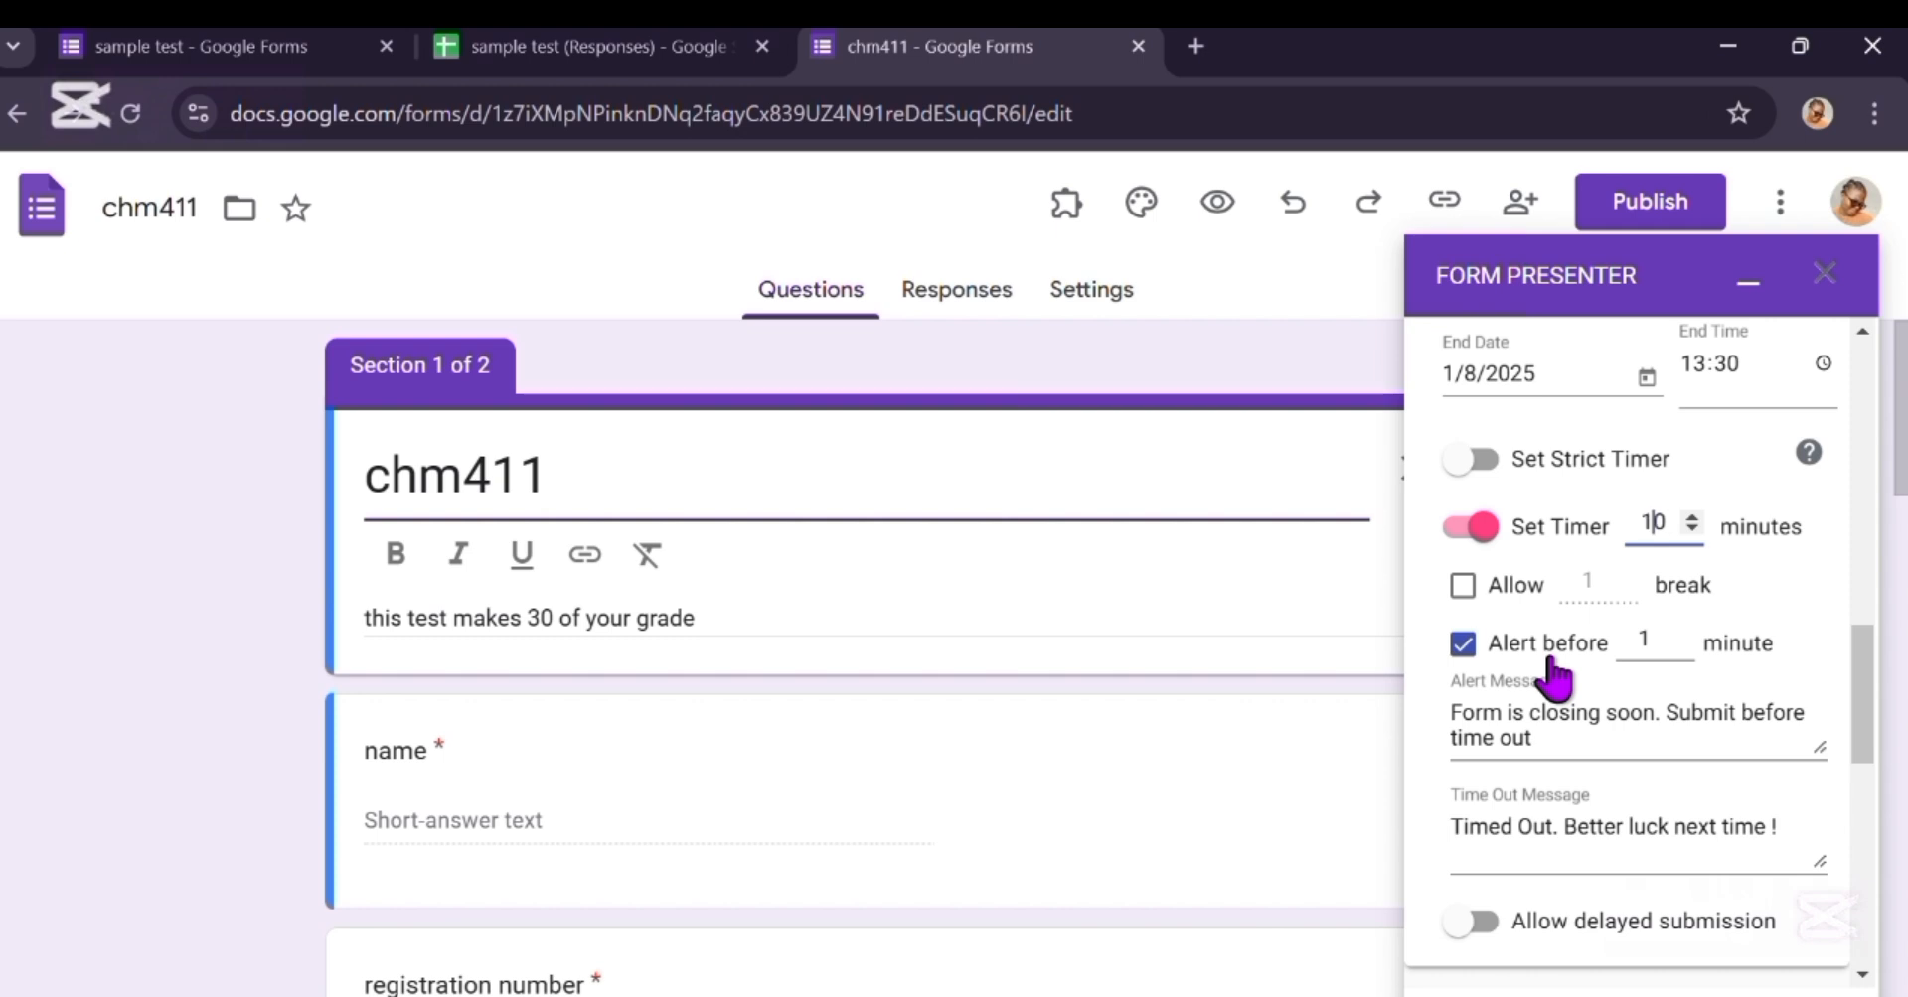
scroll(1552, 680, down, 3)
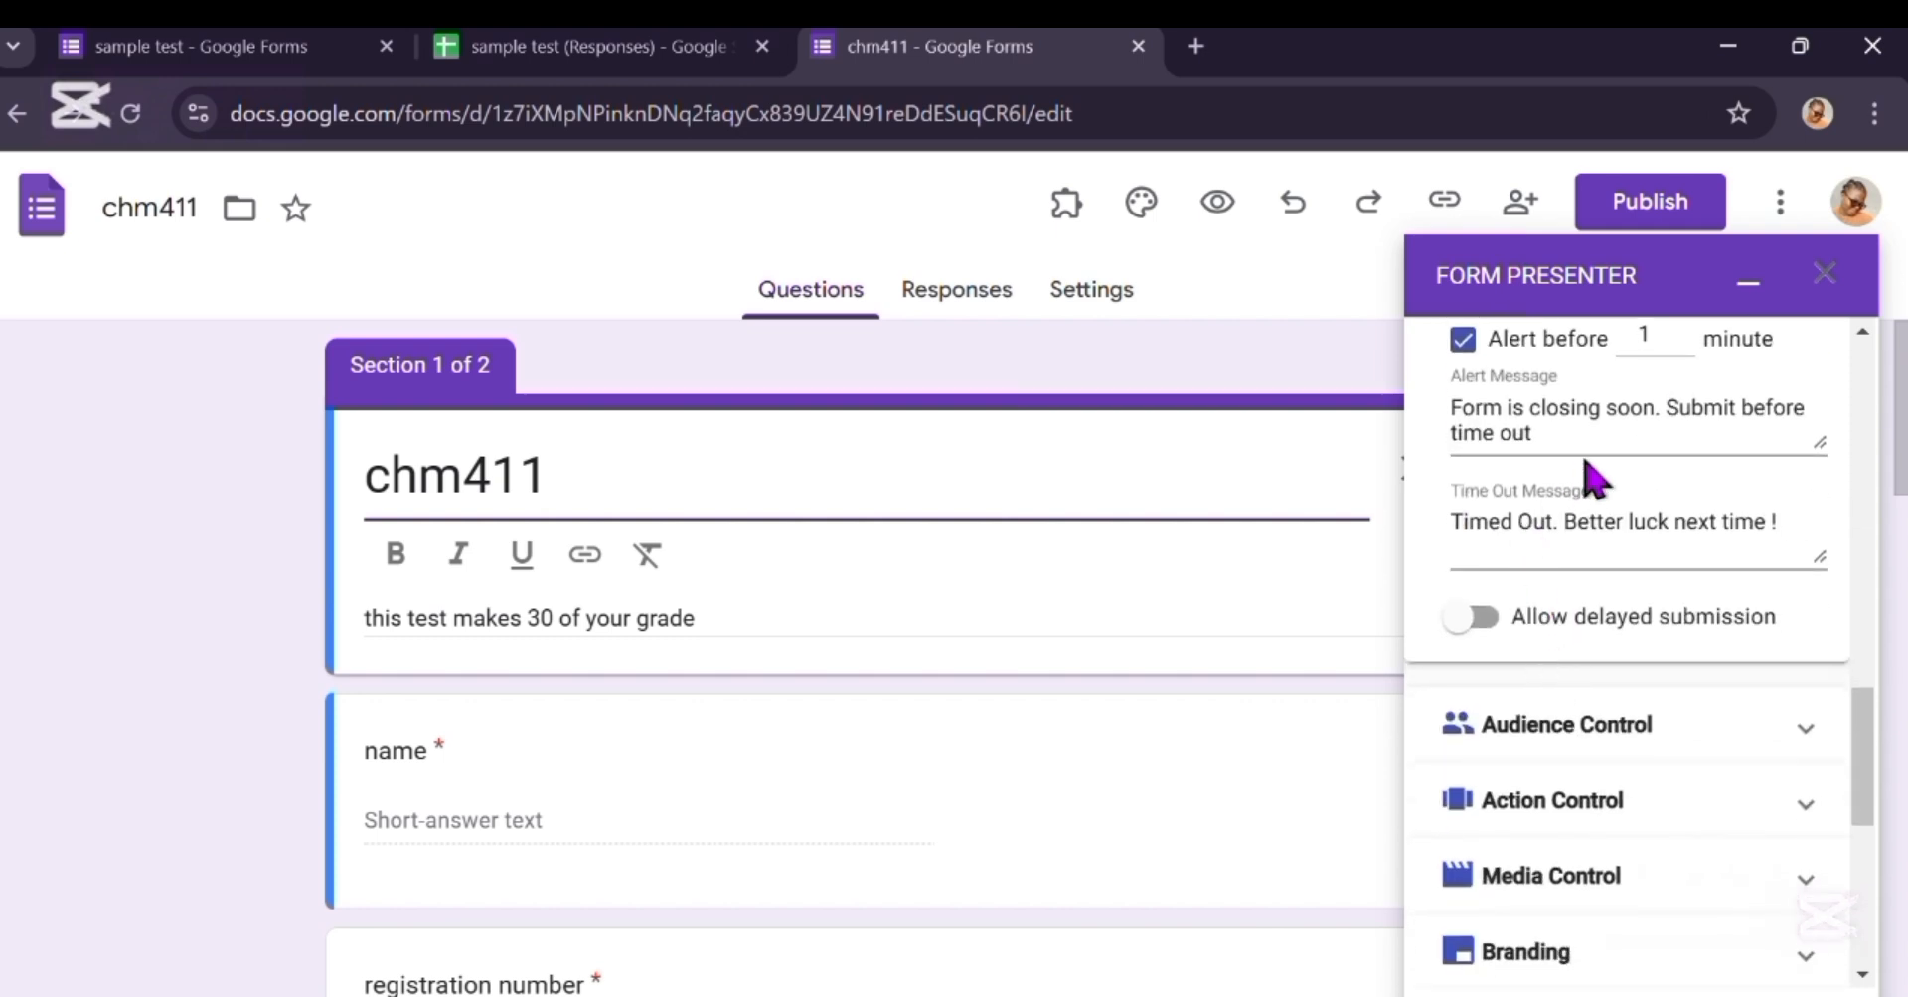
scroll(1723, 382, up, 1)
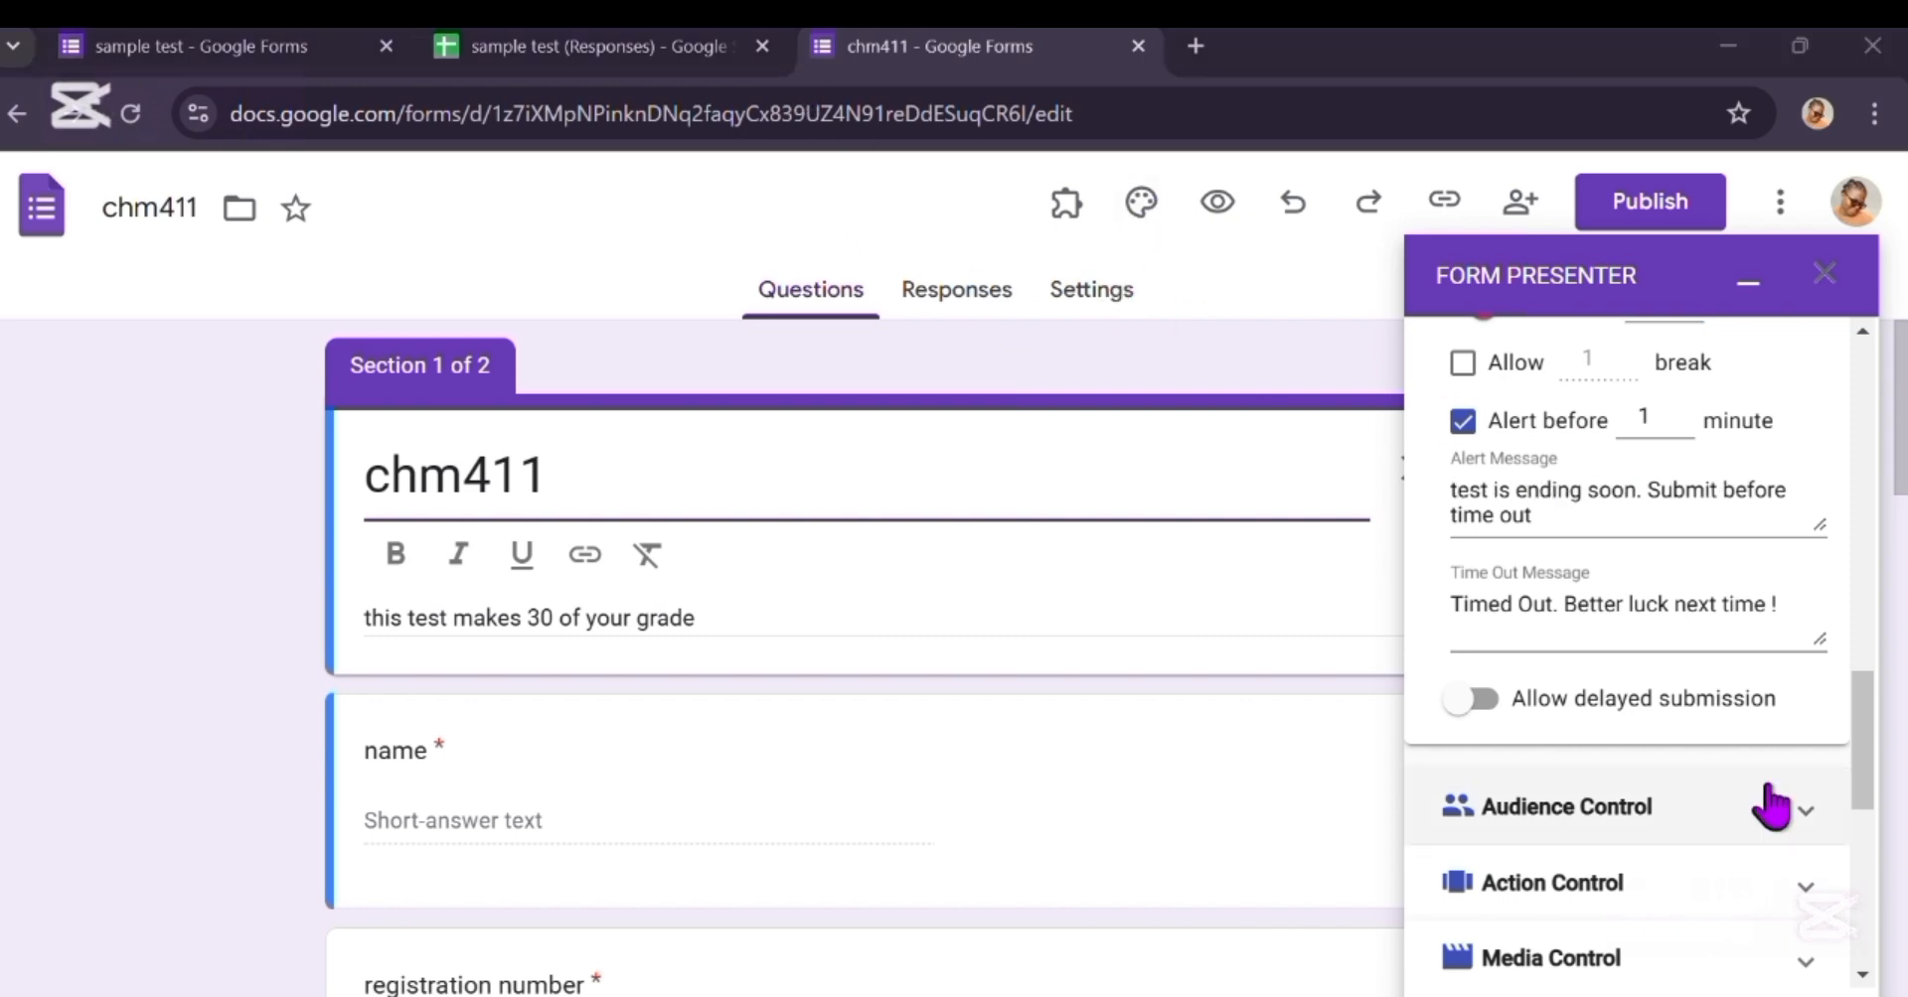
Step: Save the Form Presenter settings and publish the form through the add-on
scroll(1772, 596, down, 1)
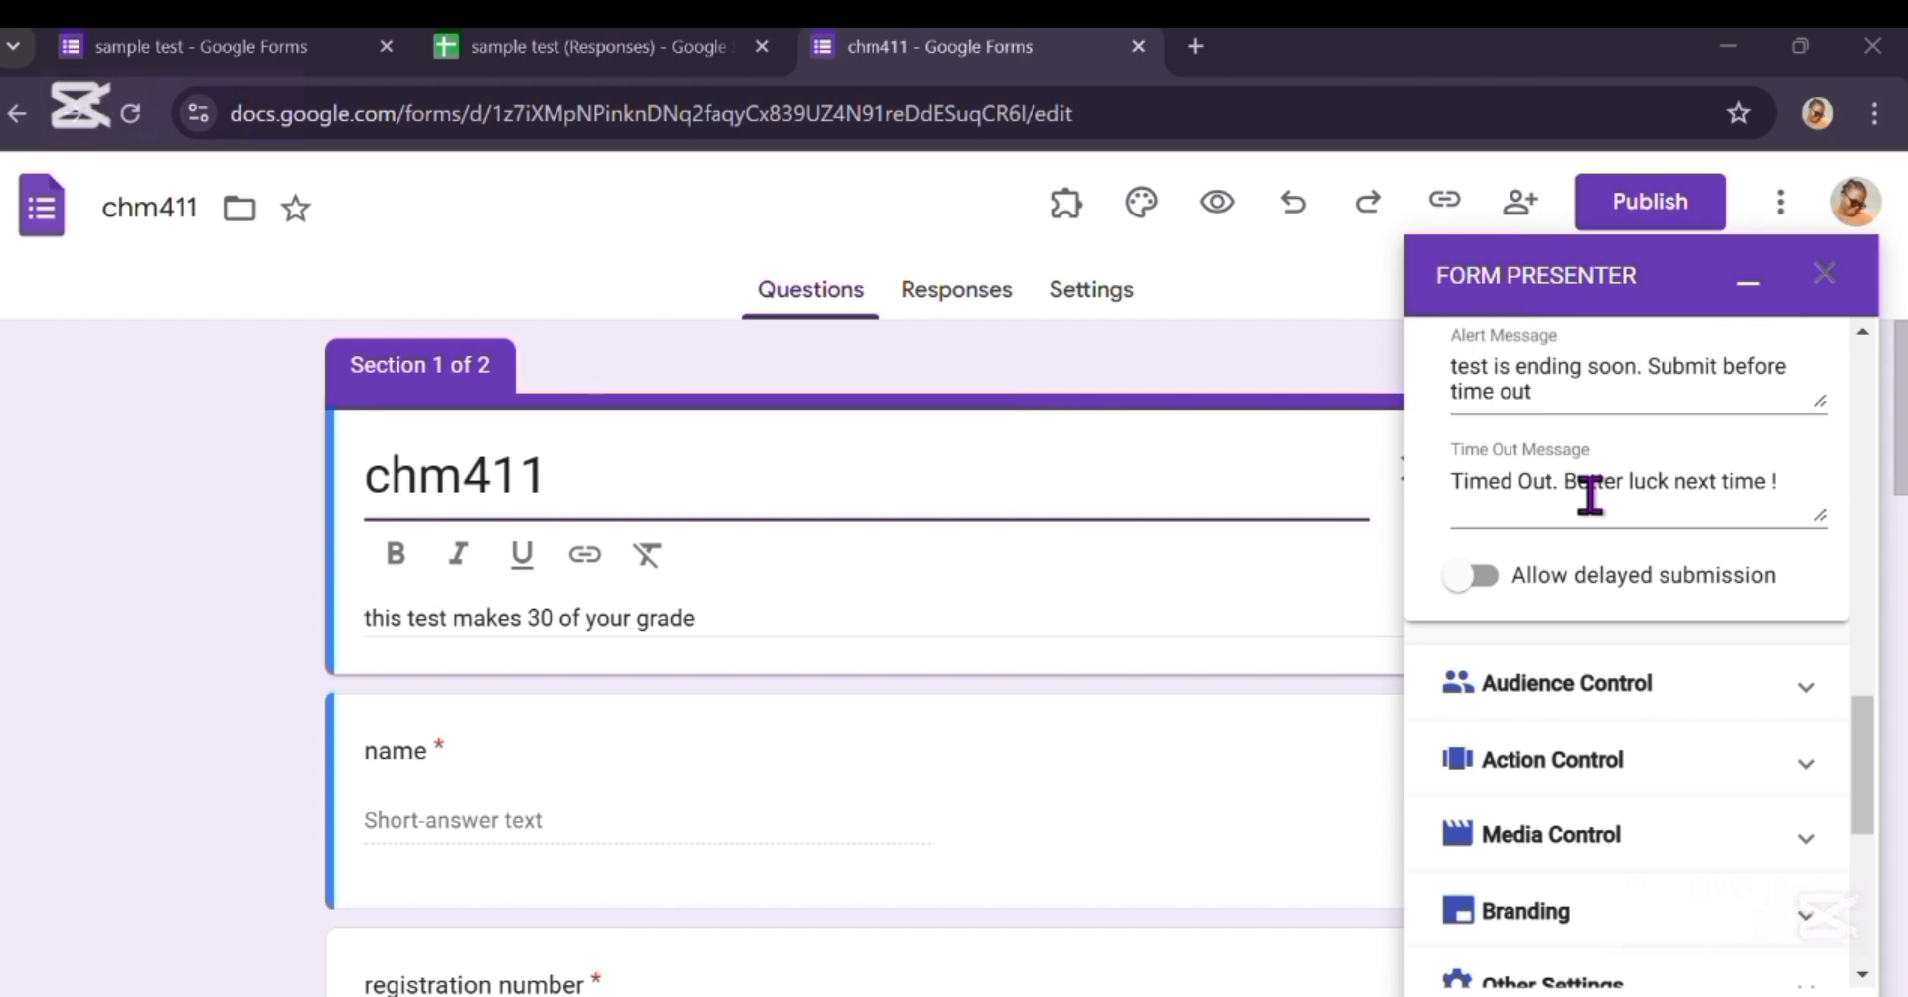
scroll(1589, 494, down, 1)
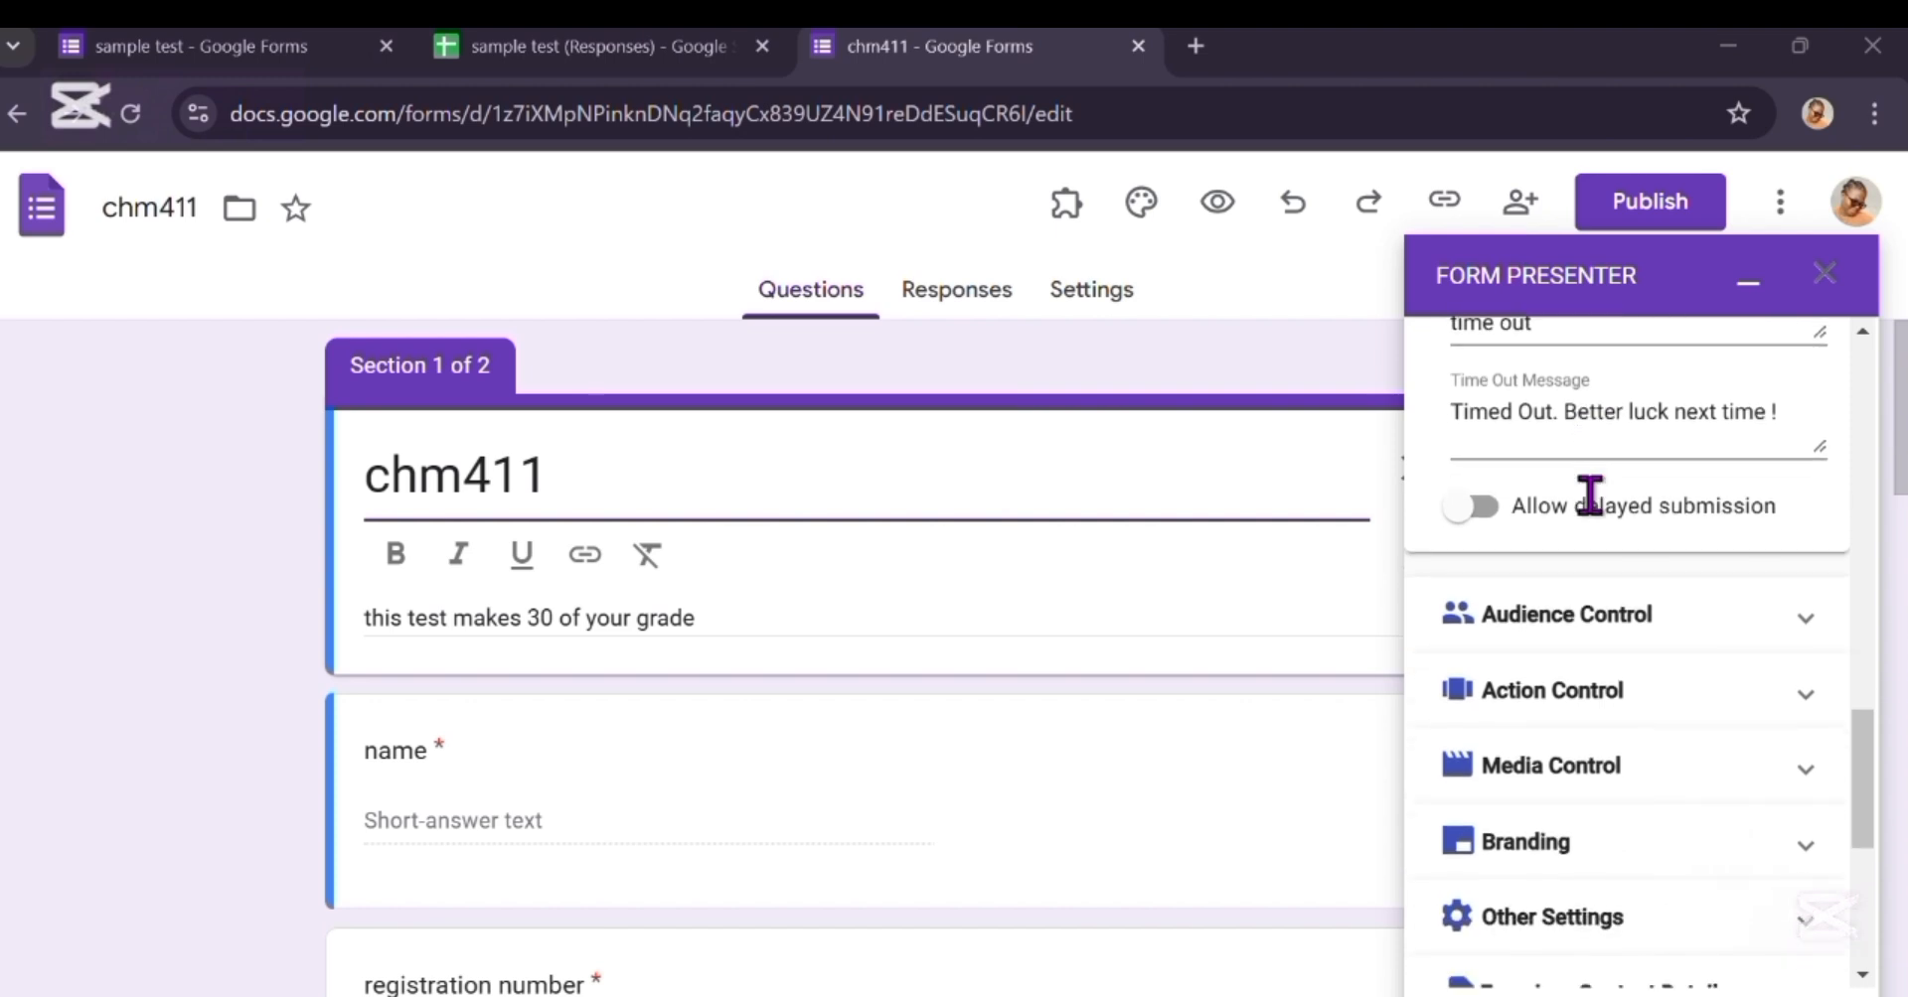
scroll(1590, 494, down, 5)
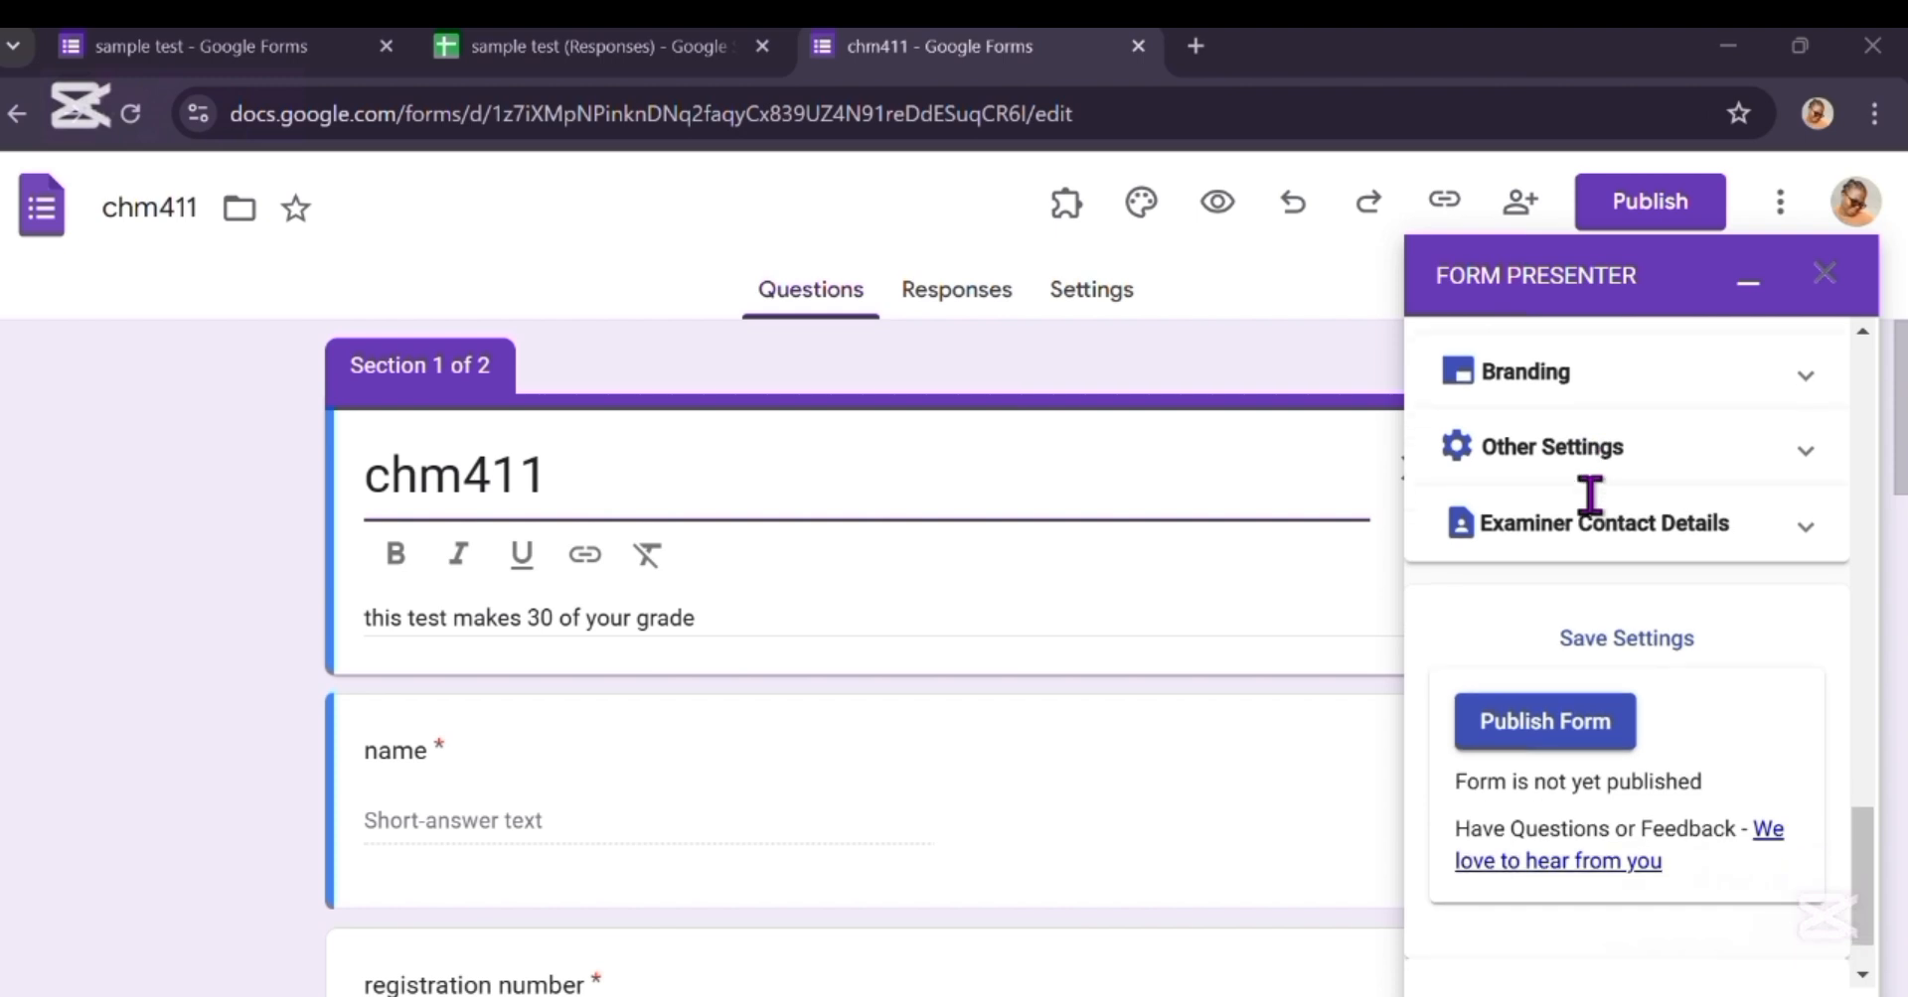
scroll(1589, 494, down, 1)
click(1618, 558)
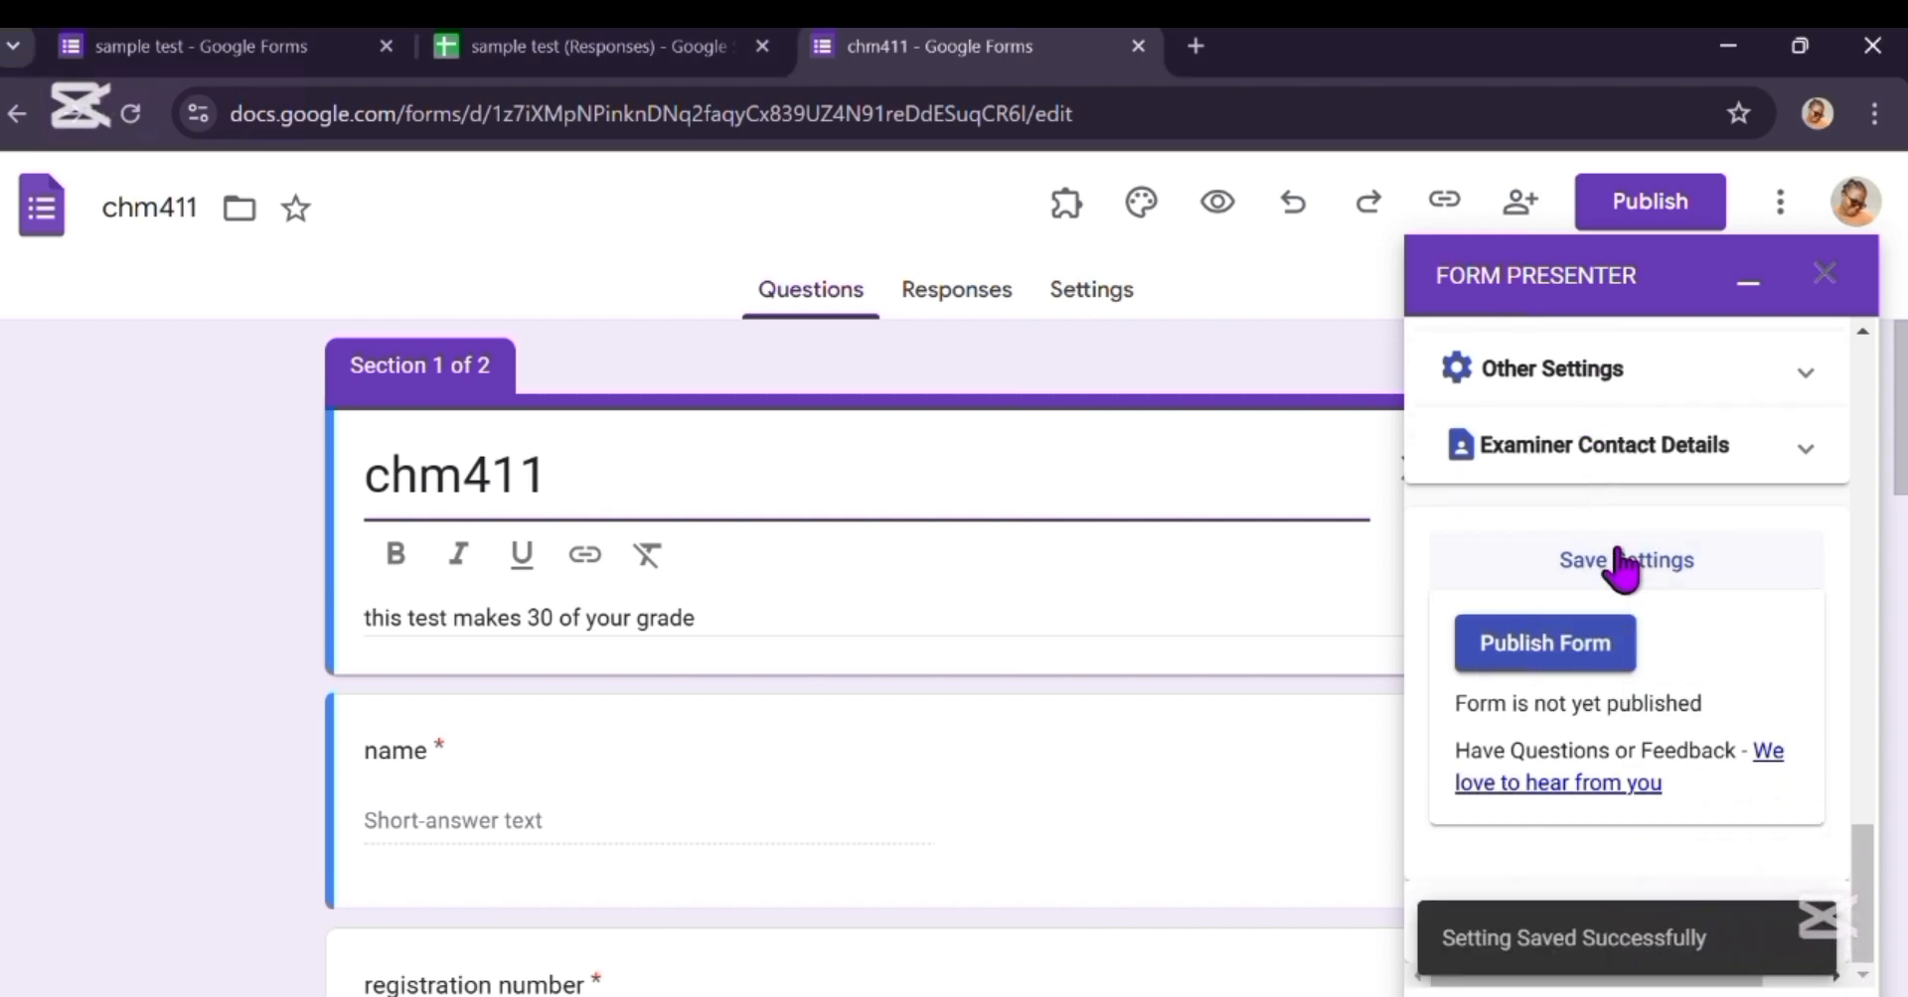
click(1590, 651)
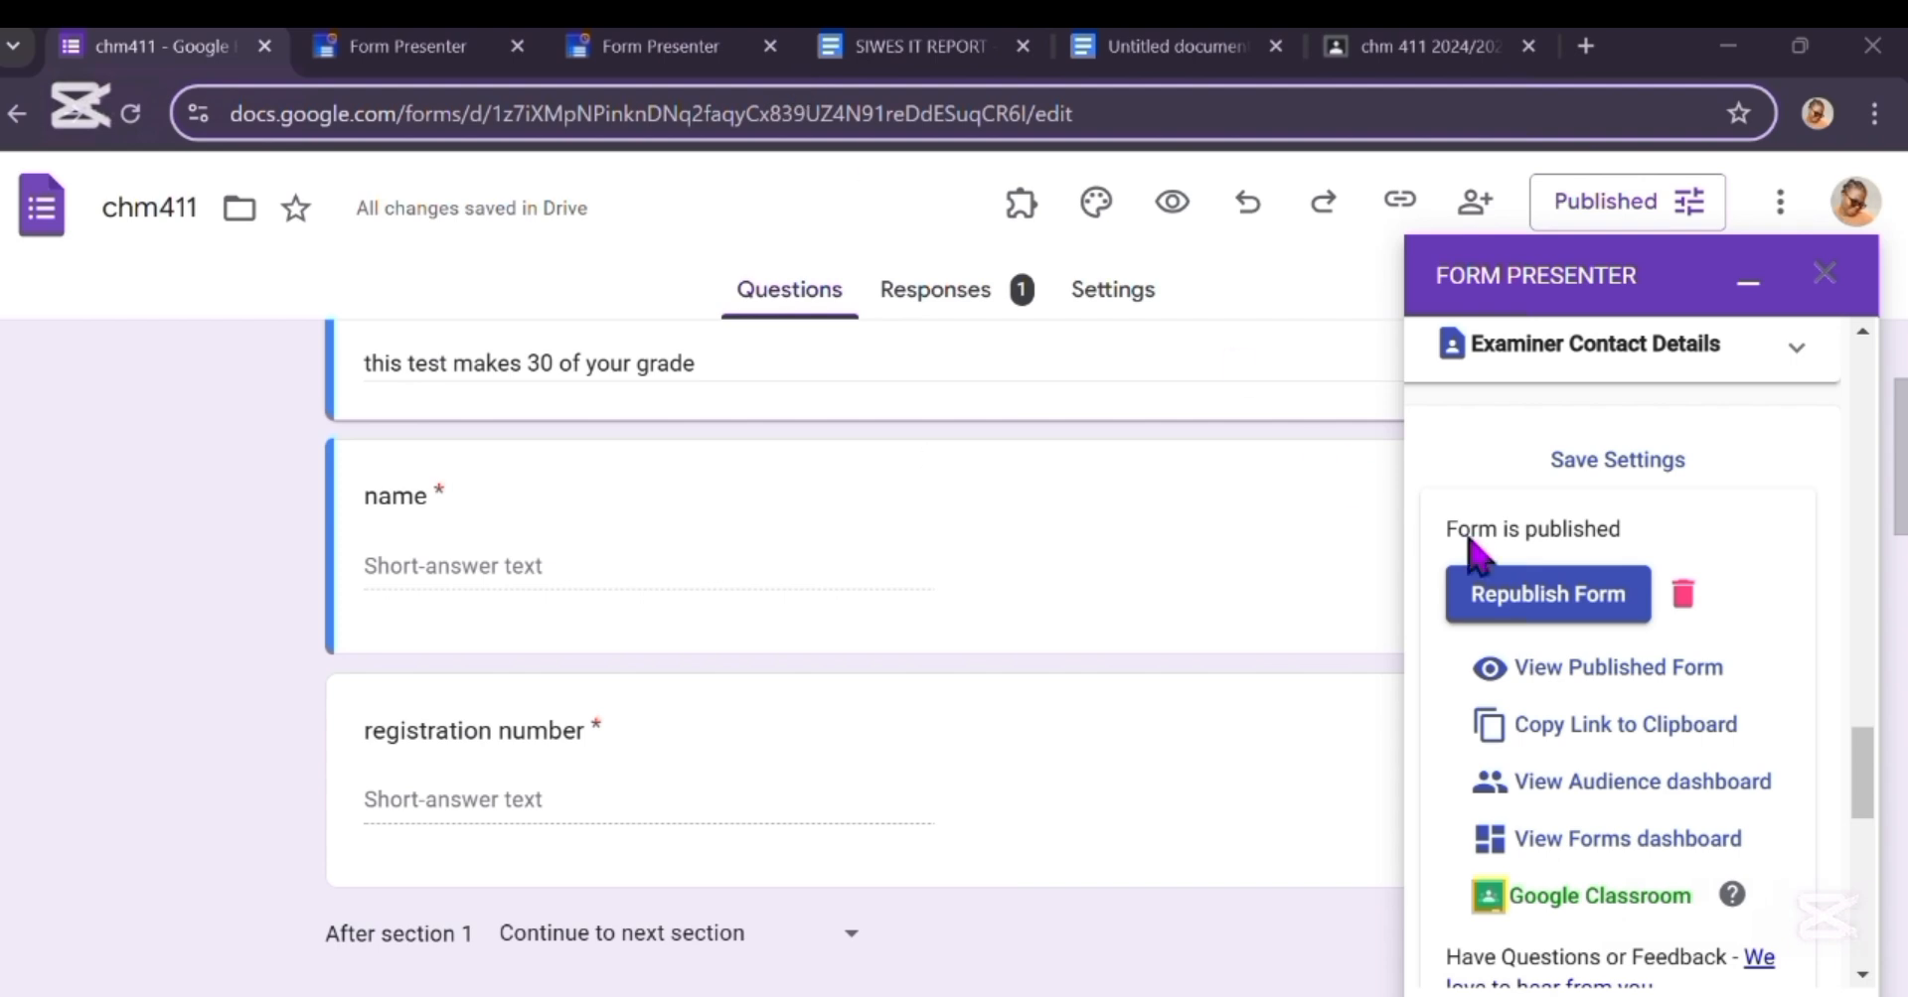
Step: Look over the published form's viewing and sharing options and open its Google Classroom option
scroll(1669, 497, up, 3)
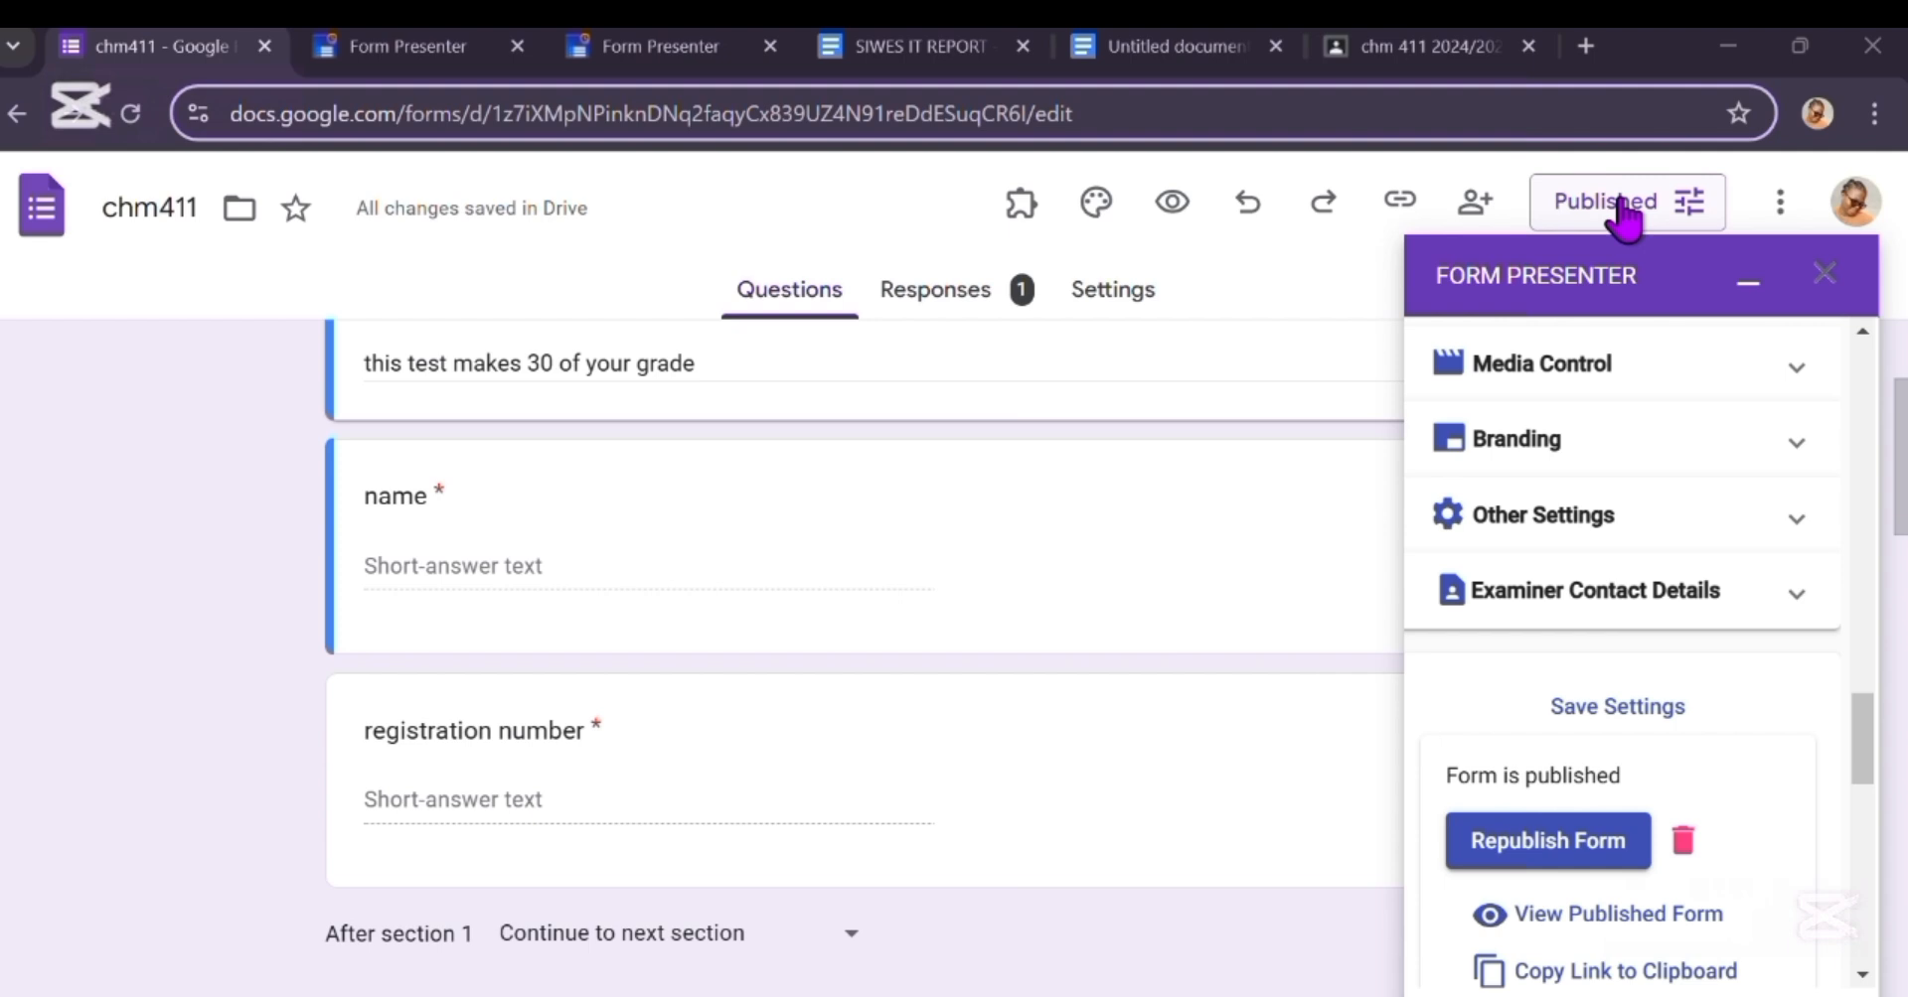
scroll(1461, 567, down, 5)
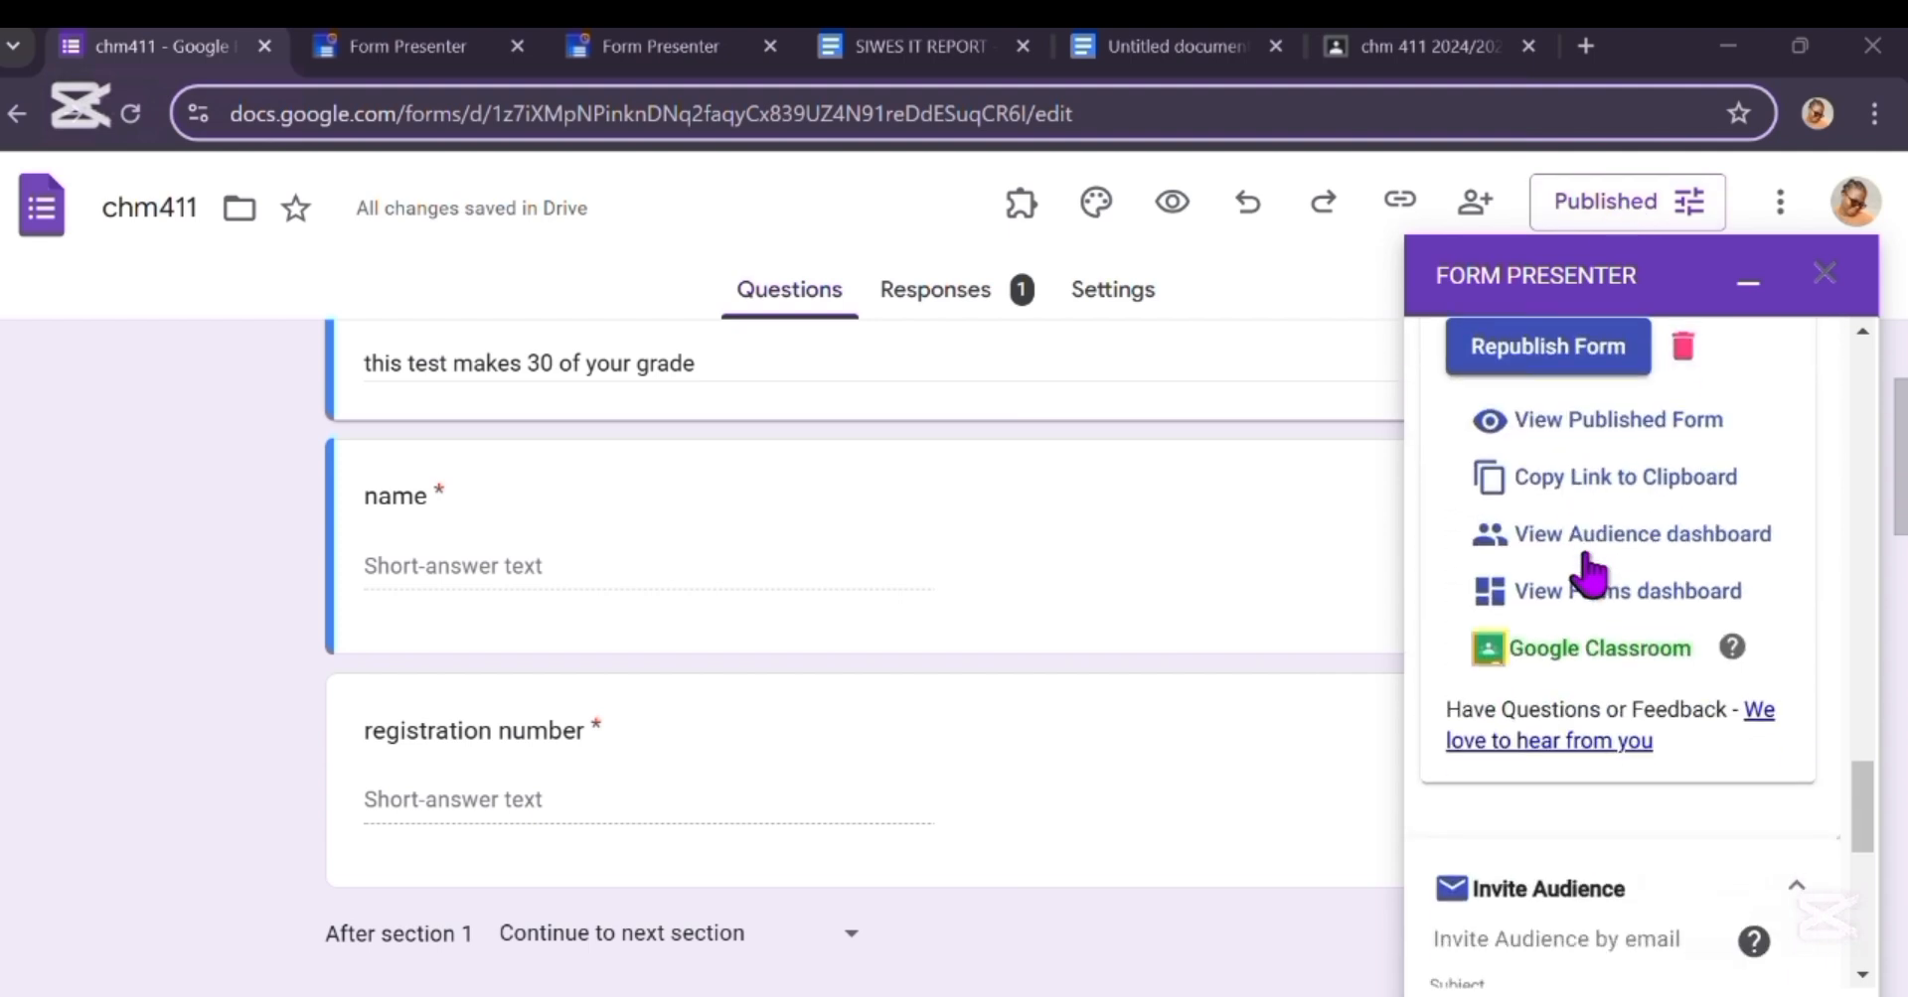
scroll(1590, 571, down, 2)
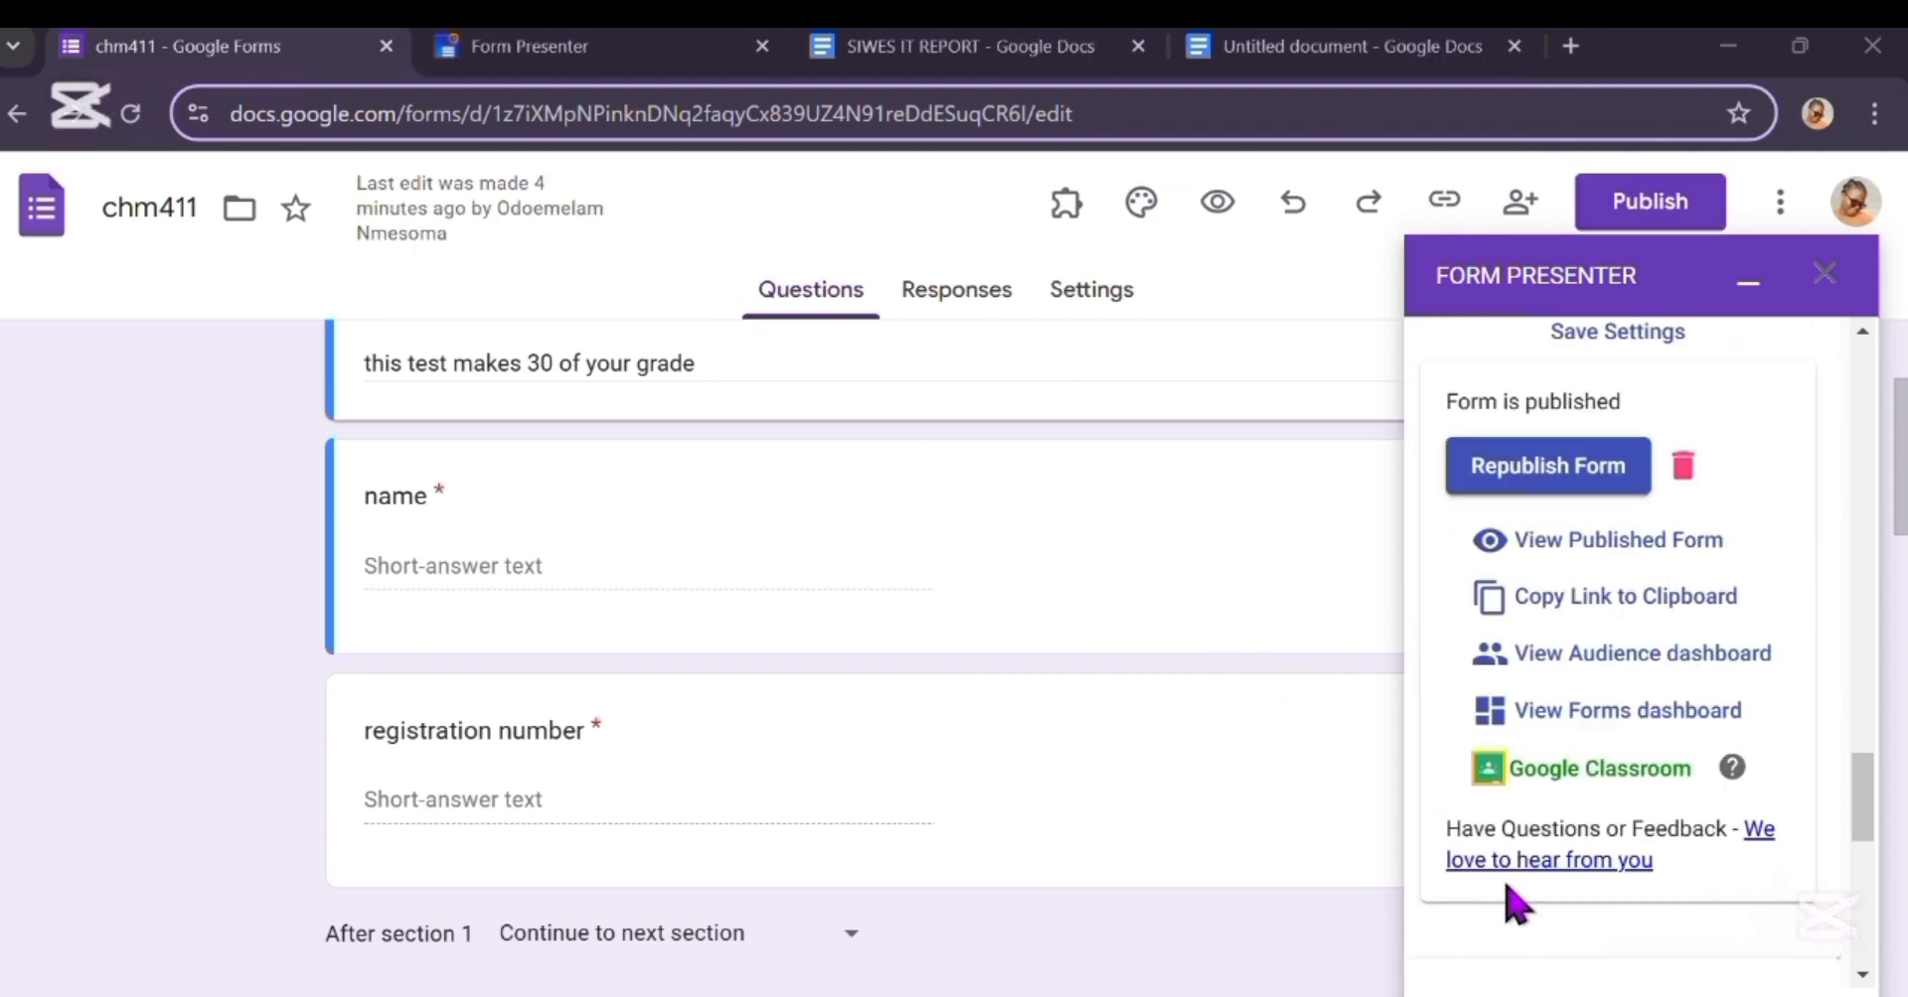
click(1557, 775)
Step: Switch to Google Classroom in a new browser tab
click(1582, 46)
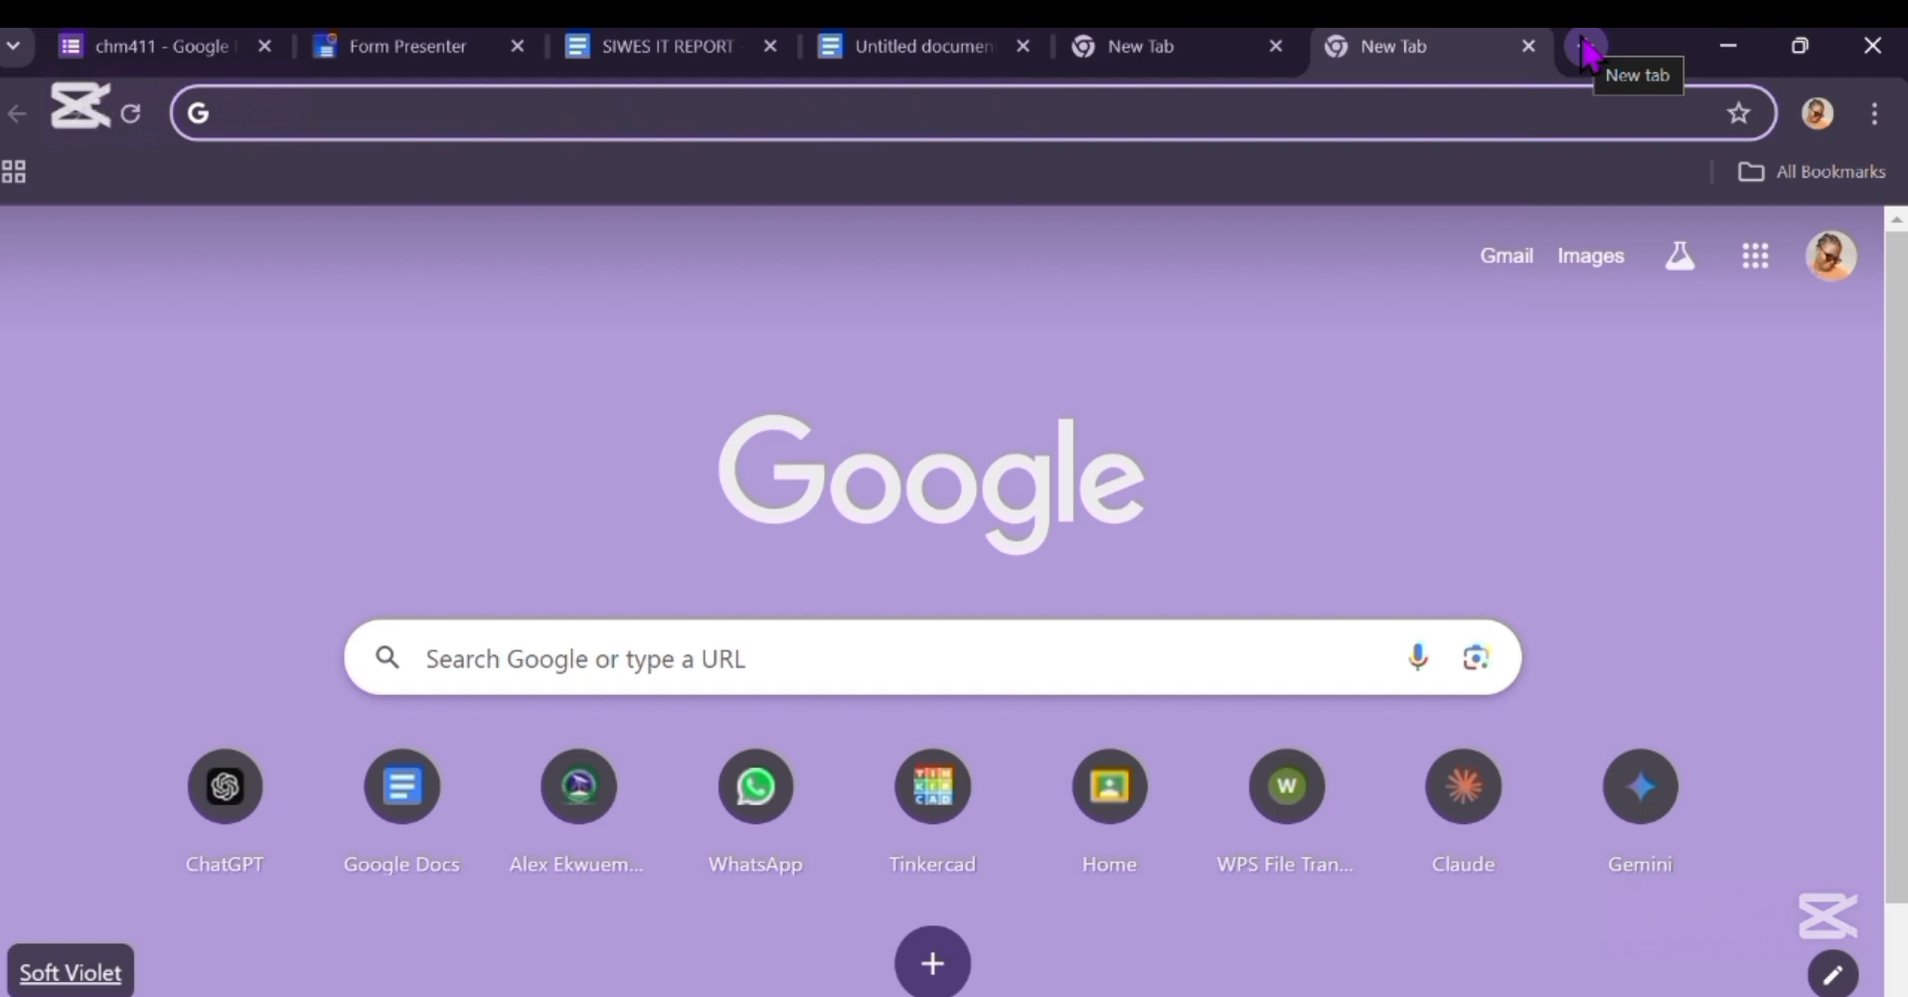
click(1757, 260)
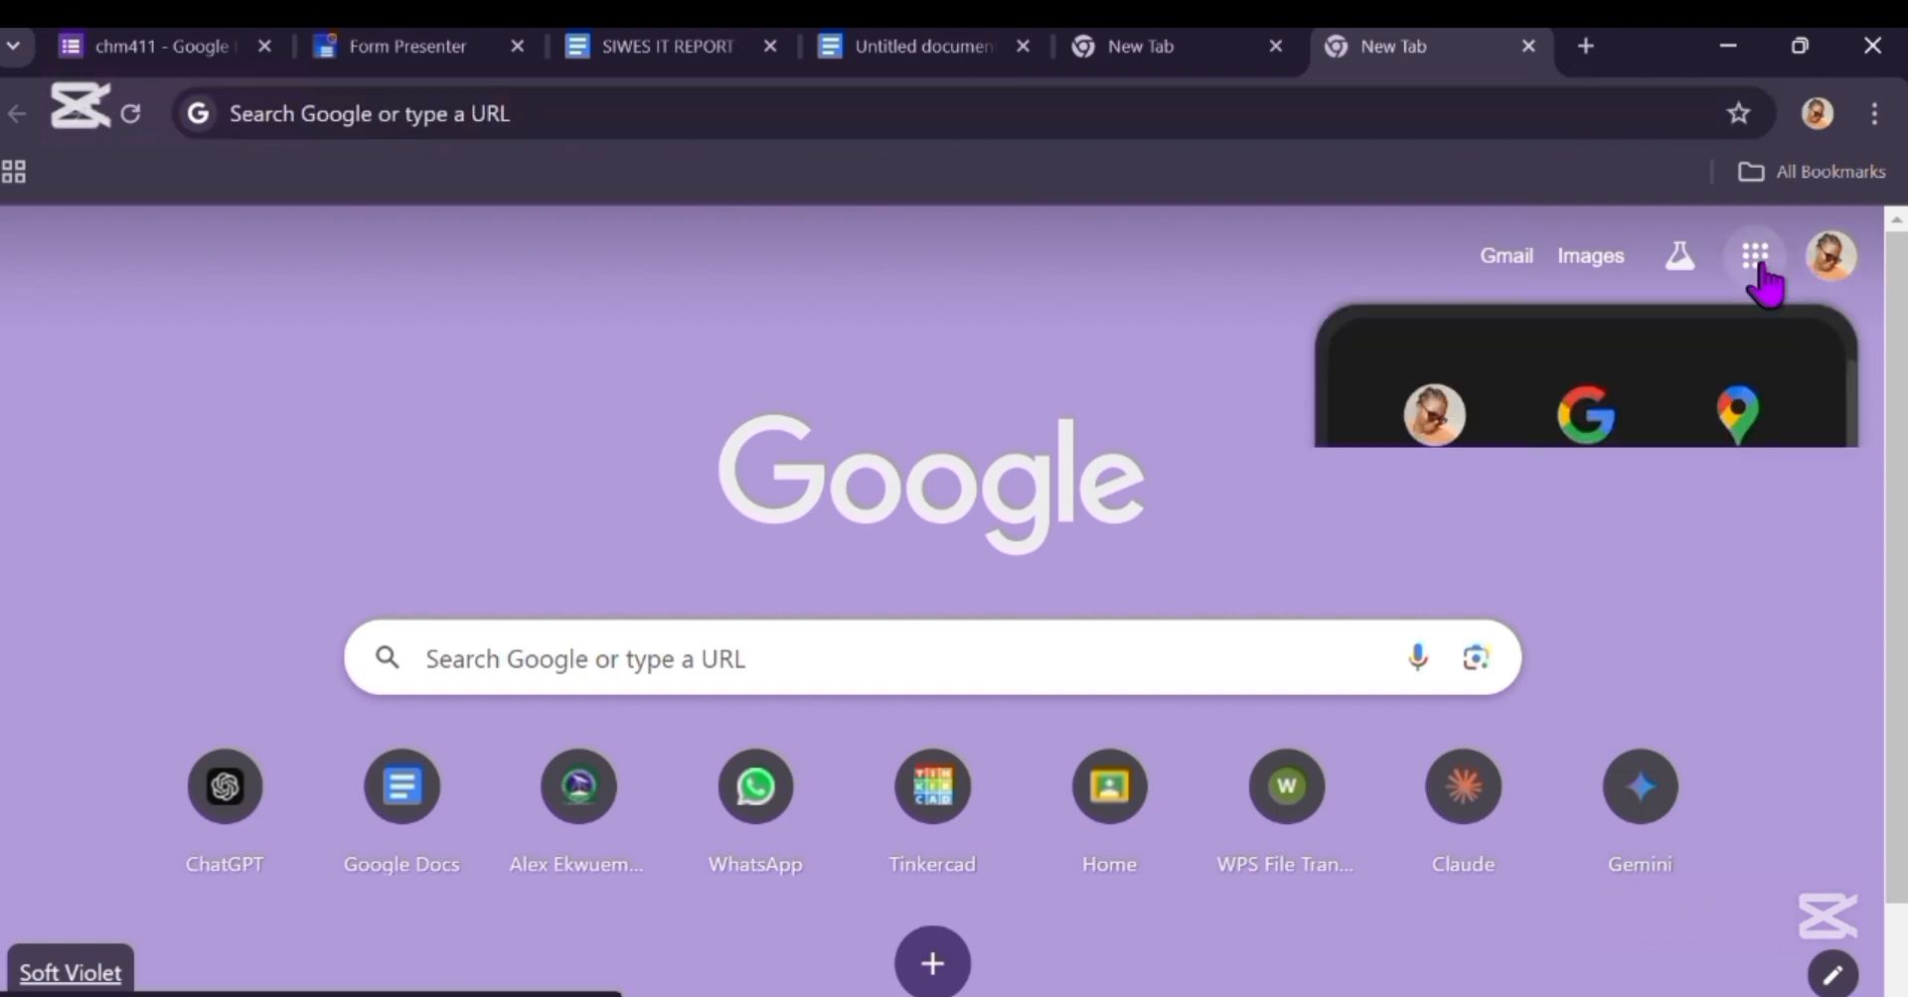
scroll(1699, 609, down, 10)
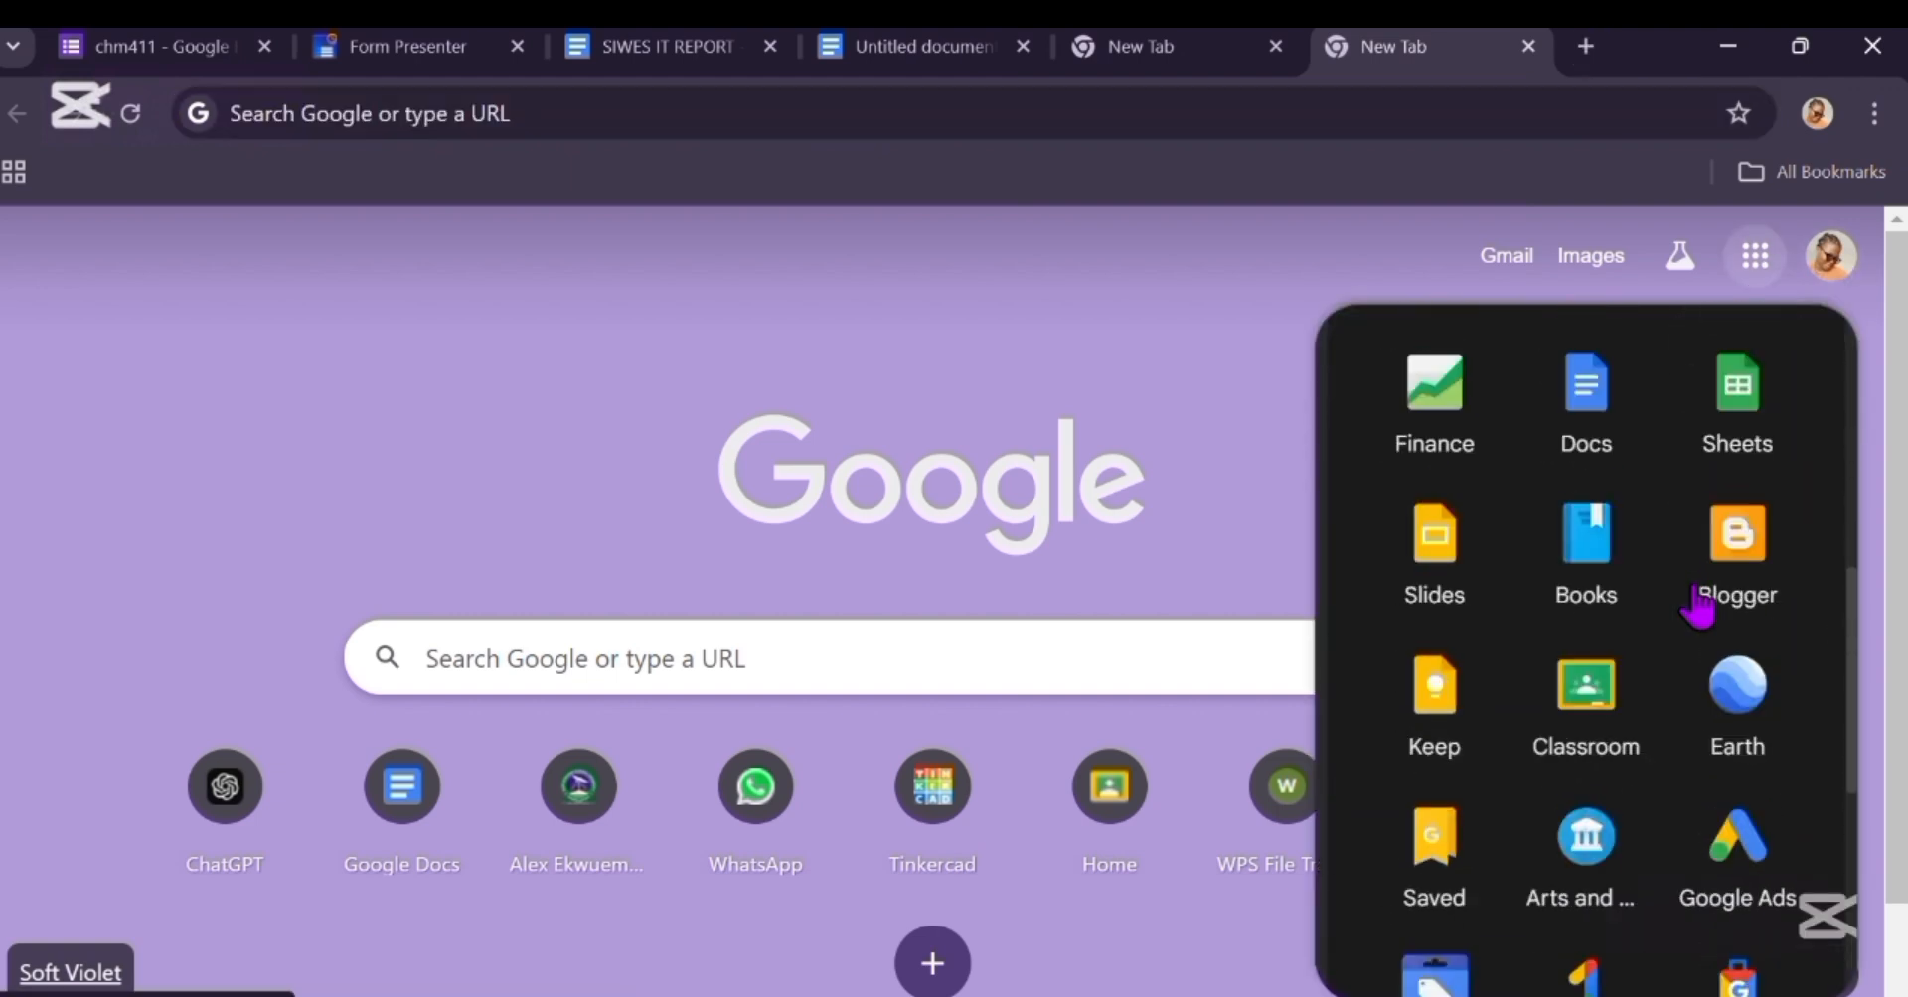
click(1587, 437)
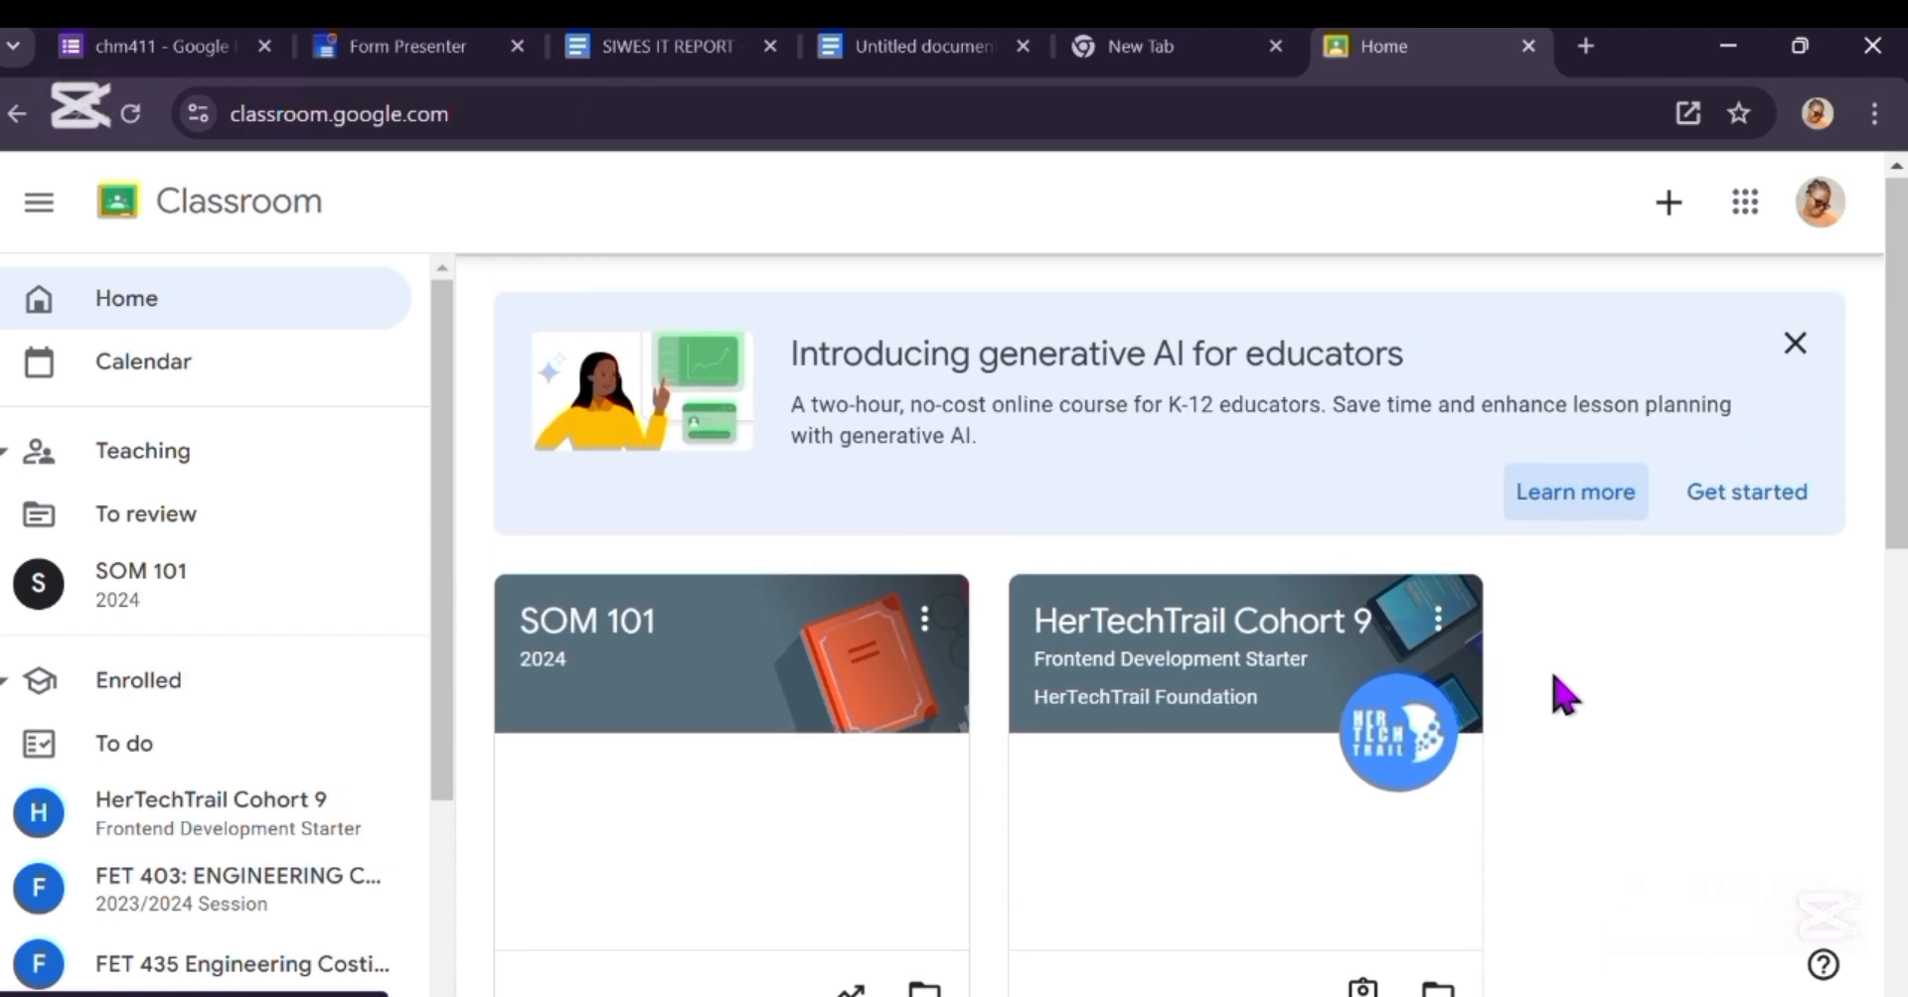
Step: Create a class named chm 411 with section "2024/2025 academic section" and subject "priciples of chemistry"
click(1669, 214)
click(1626, 349)
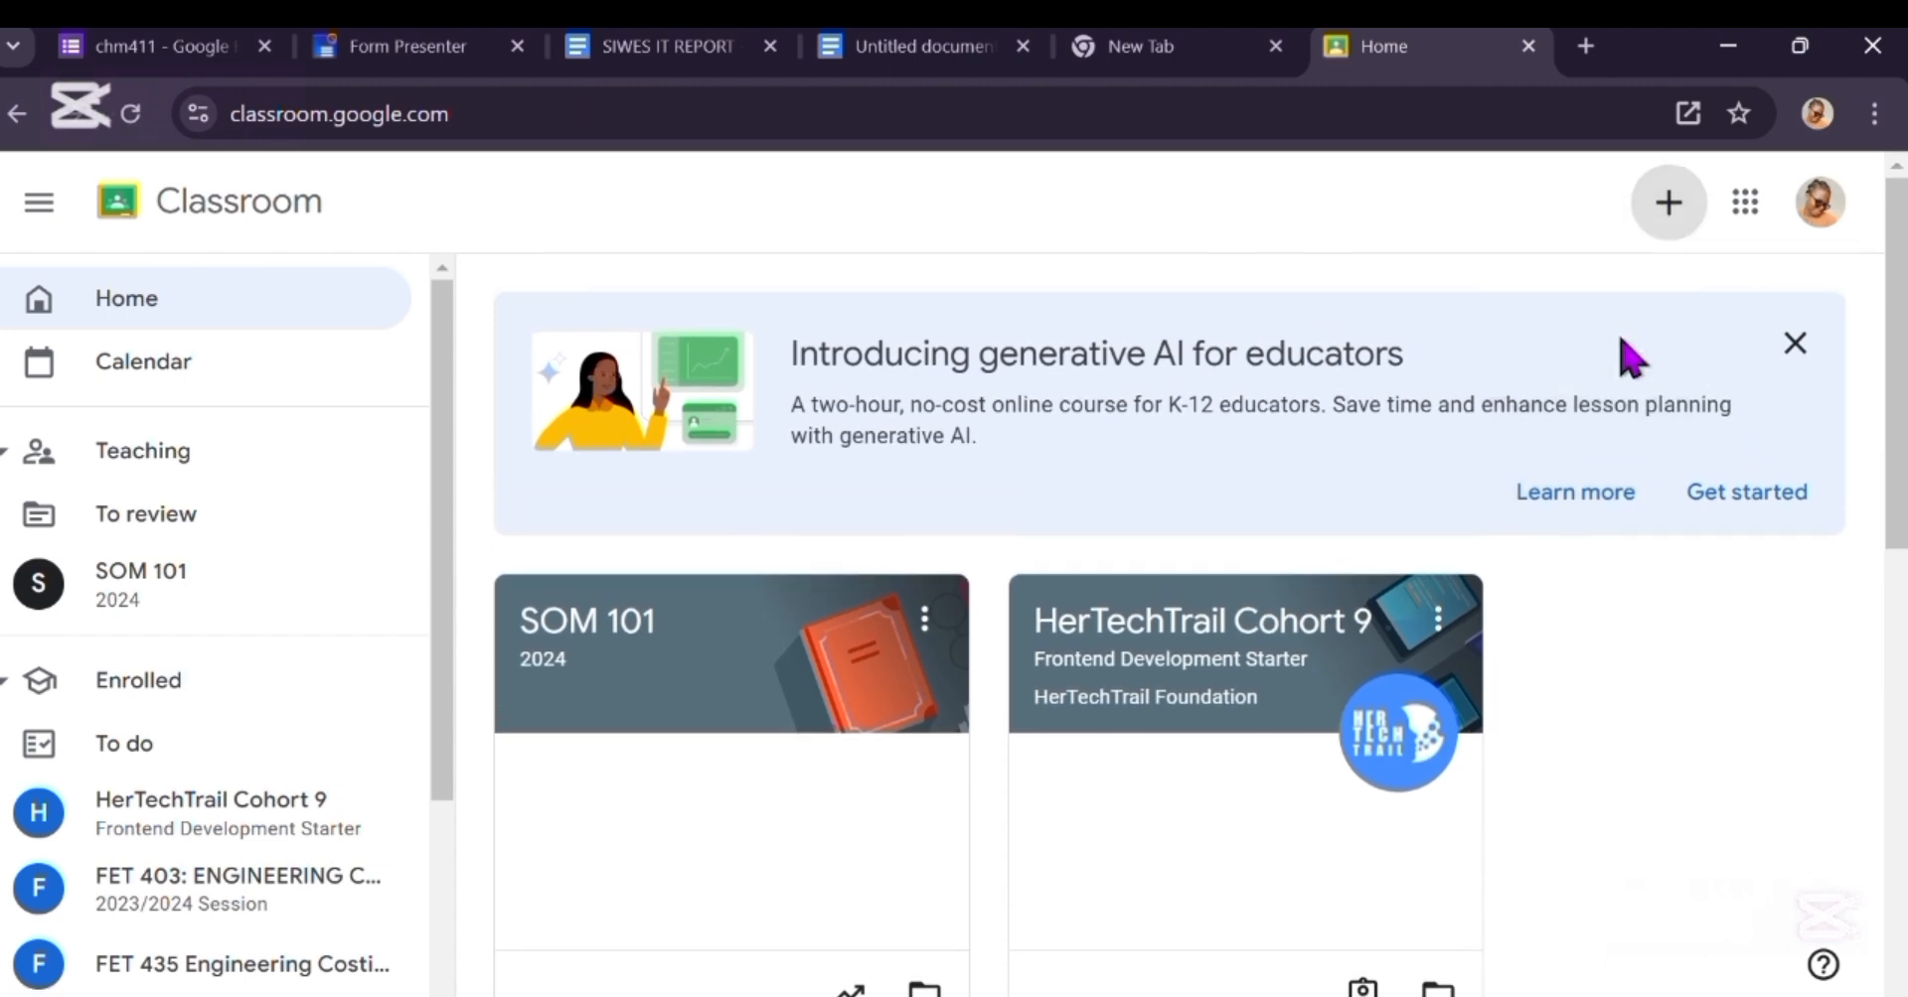
click(633, 724)
click(1267, 856)
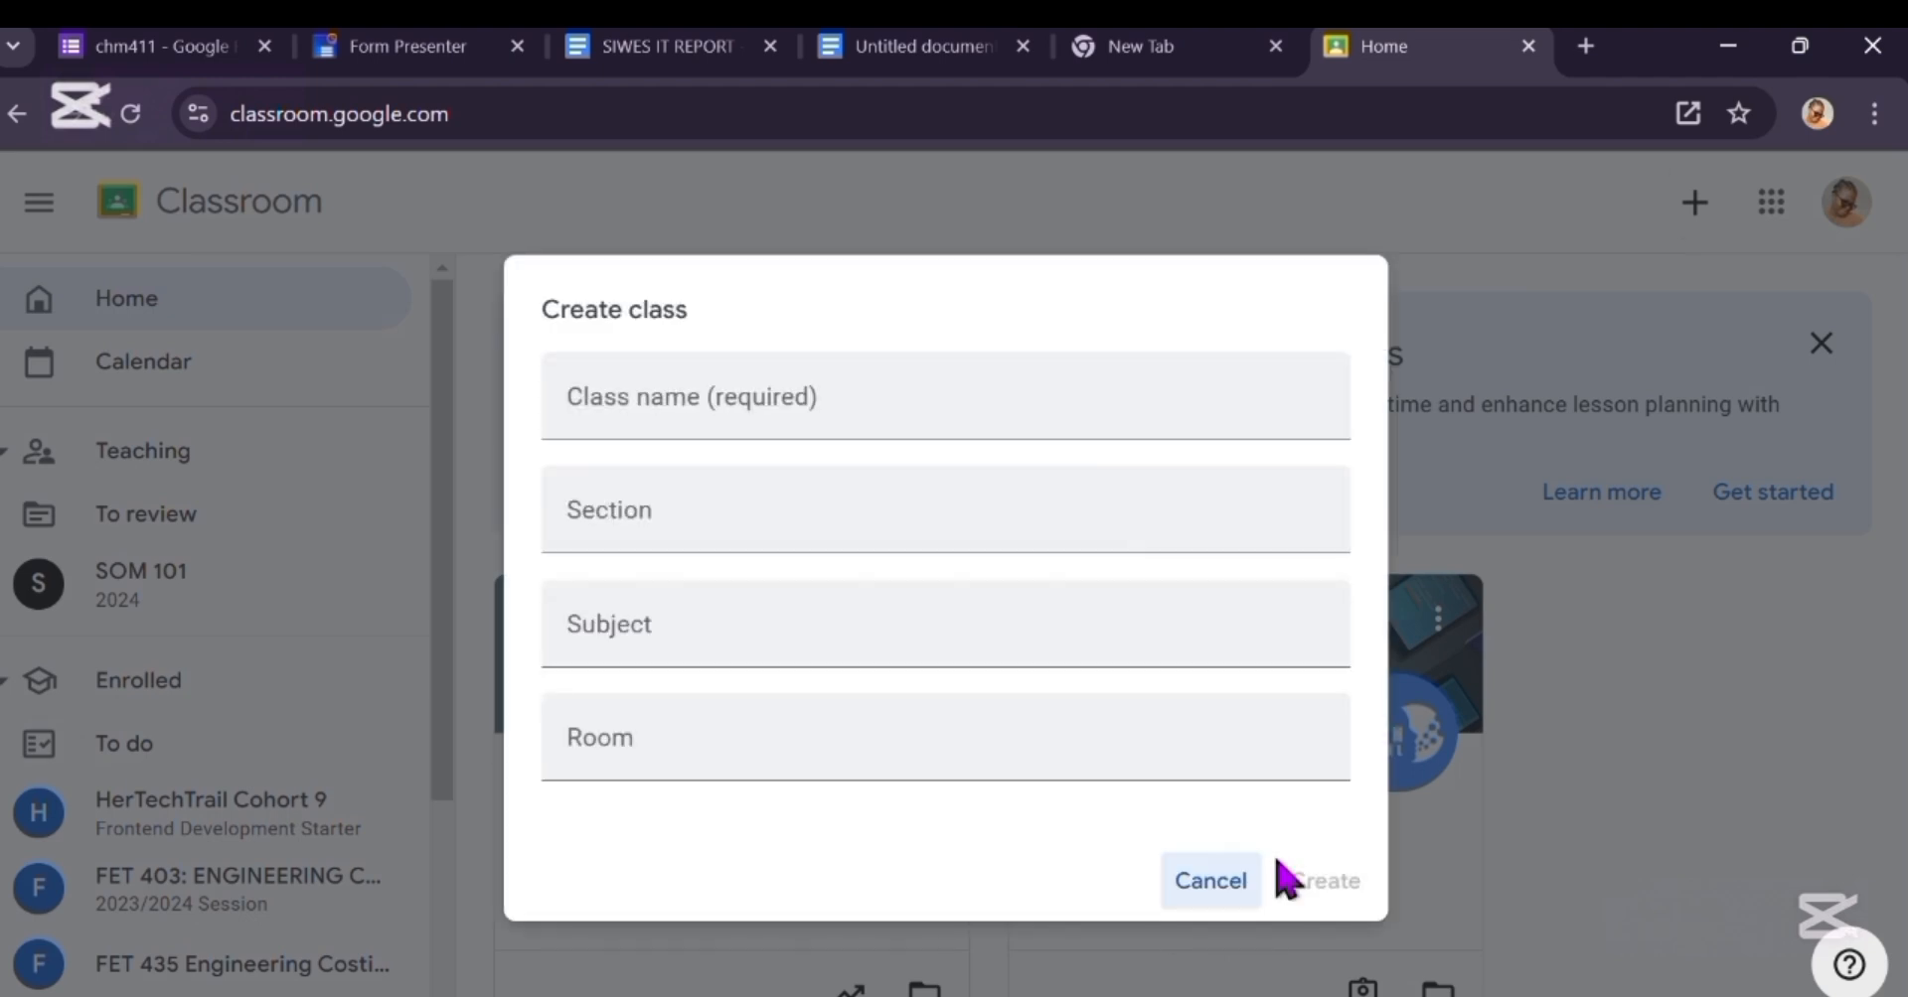
click(862, 411)
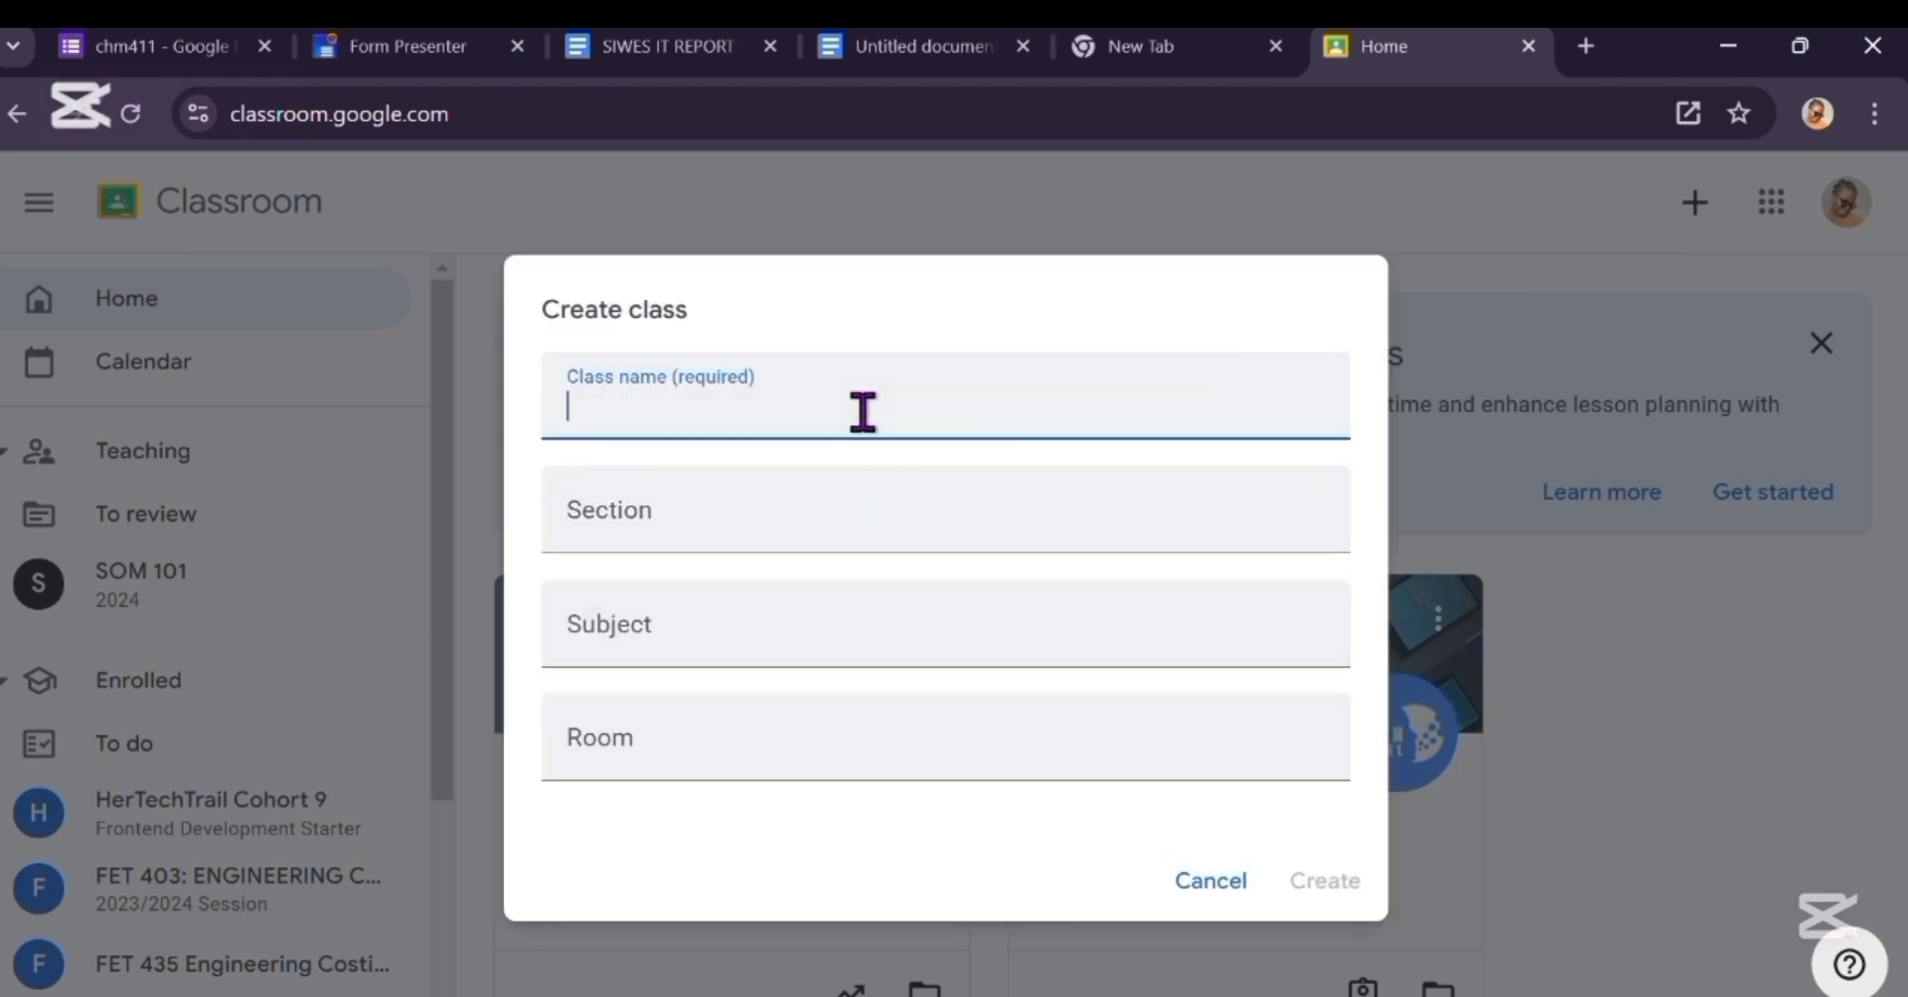
text(chm 411)
click(764, 500)
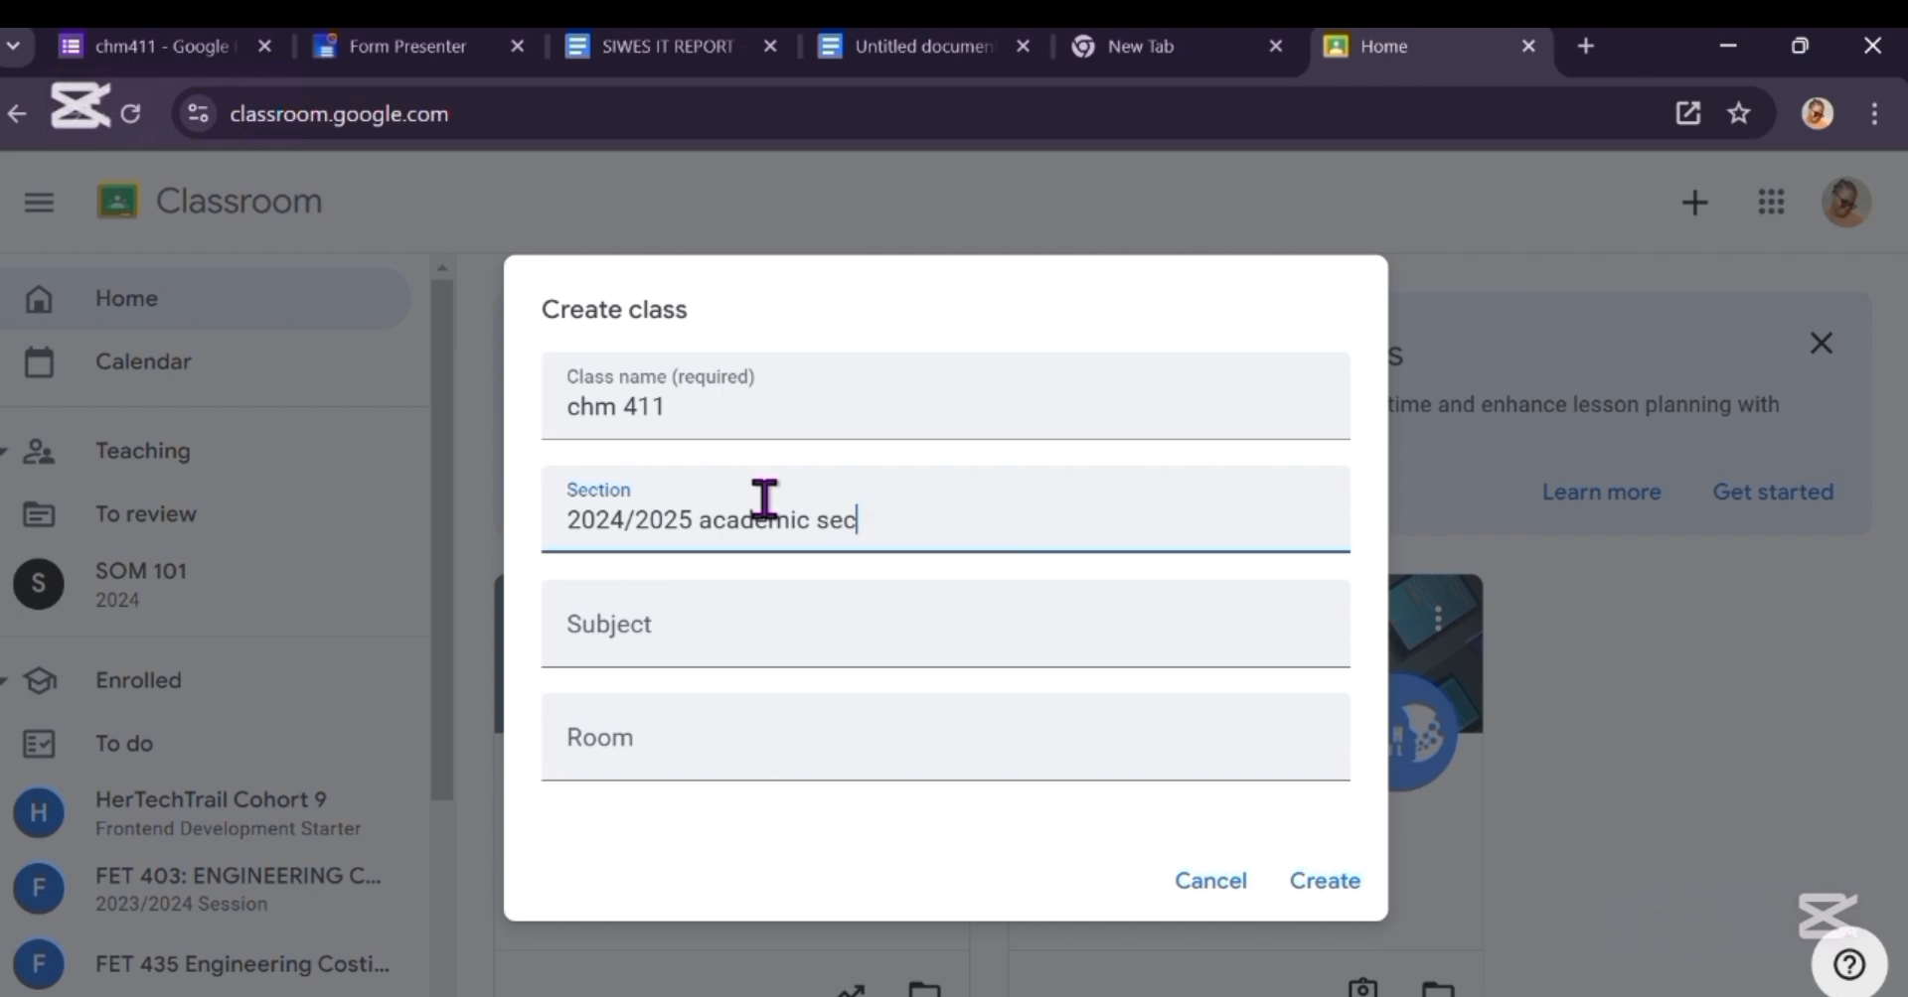
click(729, 648)
text(p)
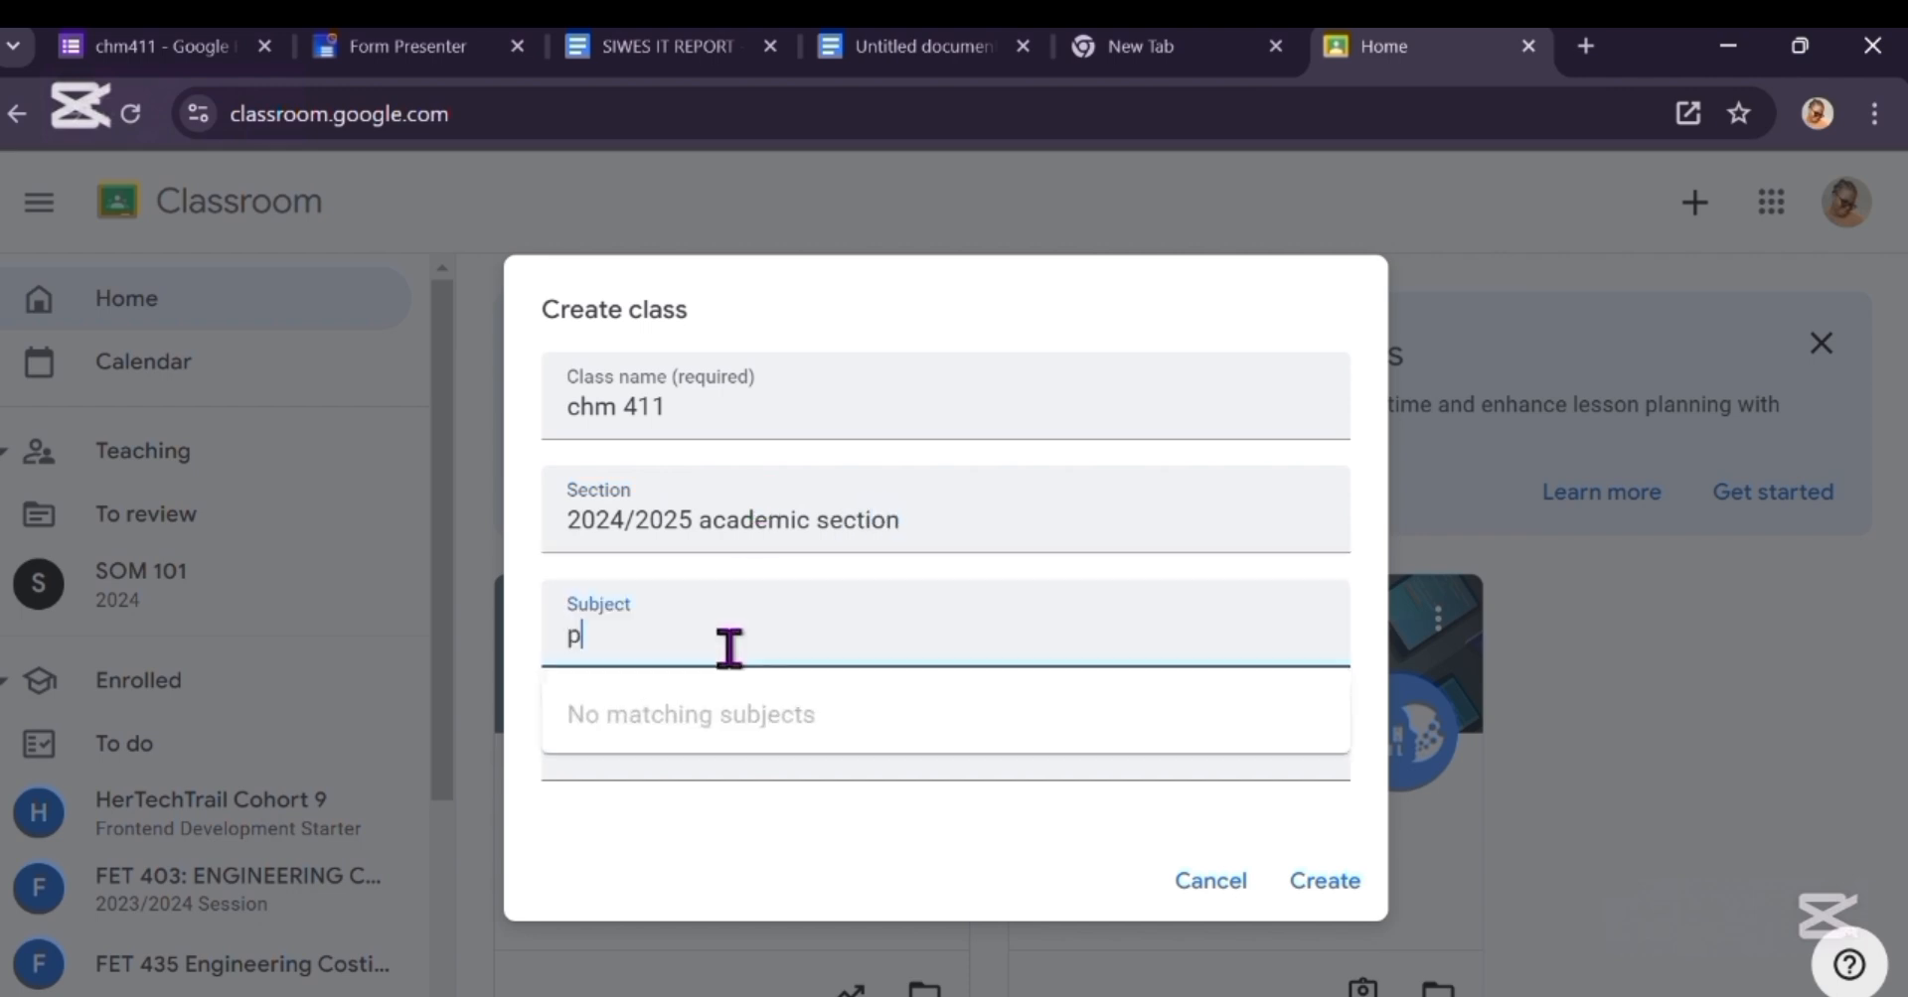
text(riciples of chemistry)
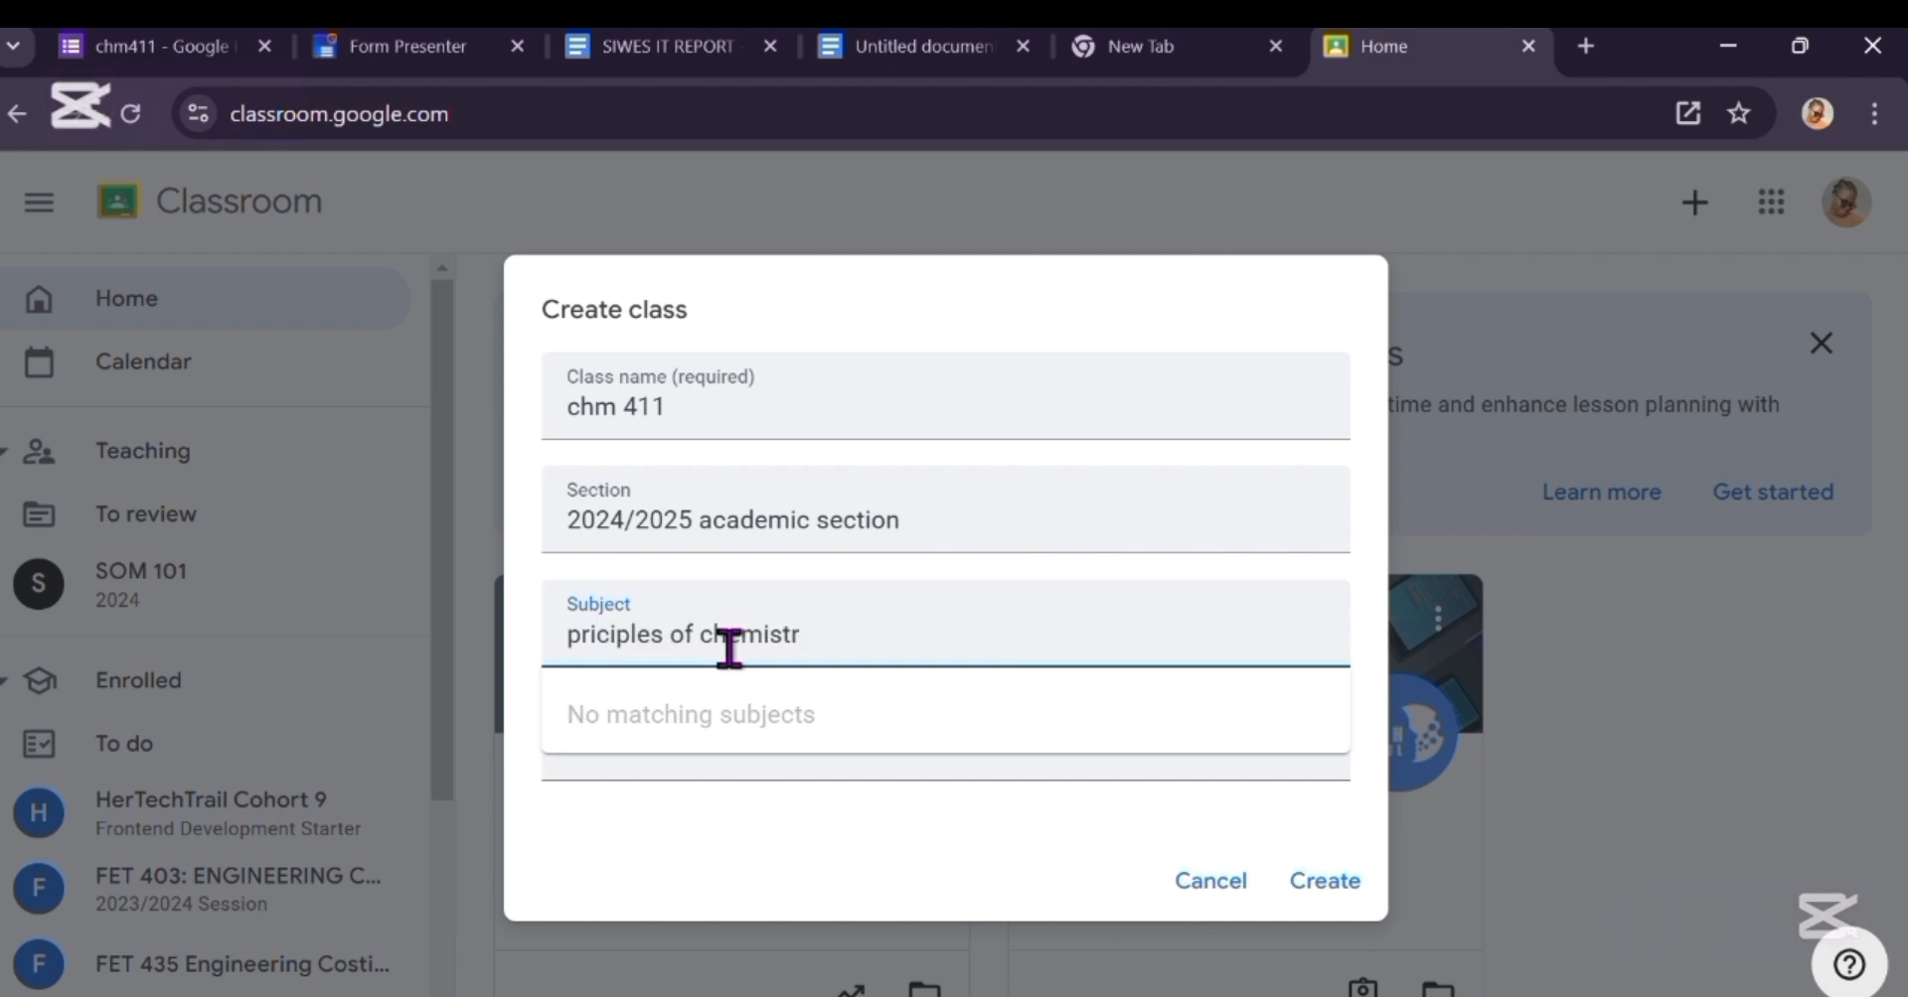
key(Return)
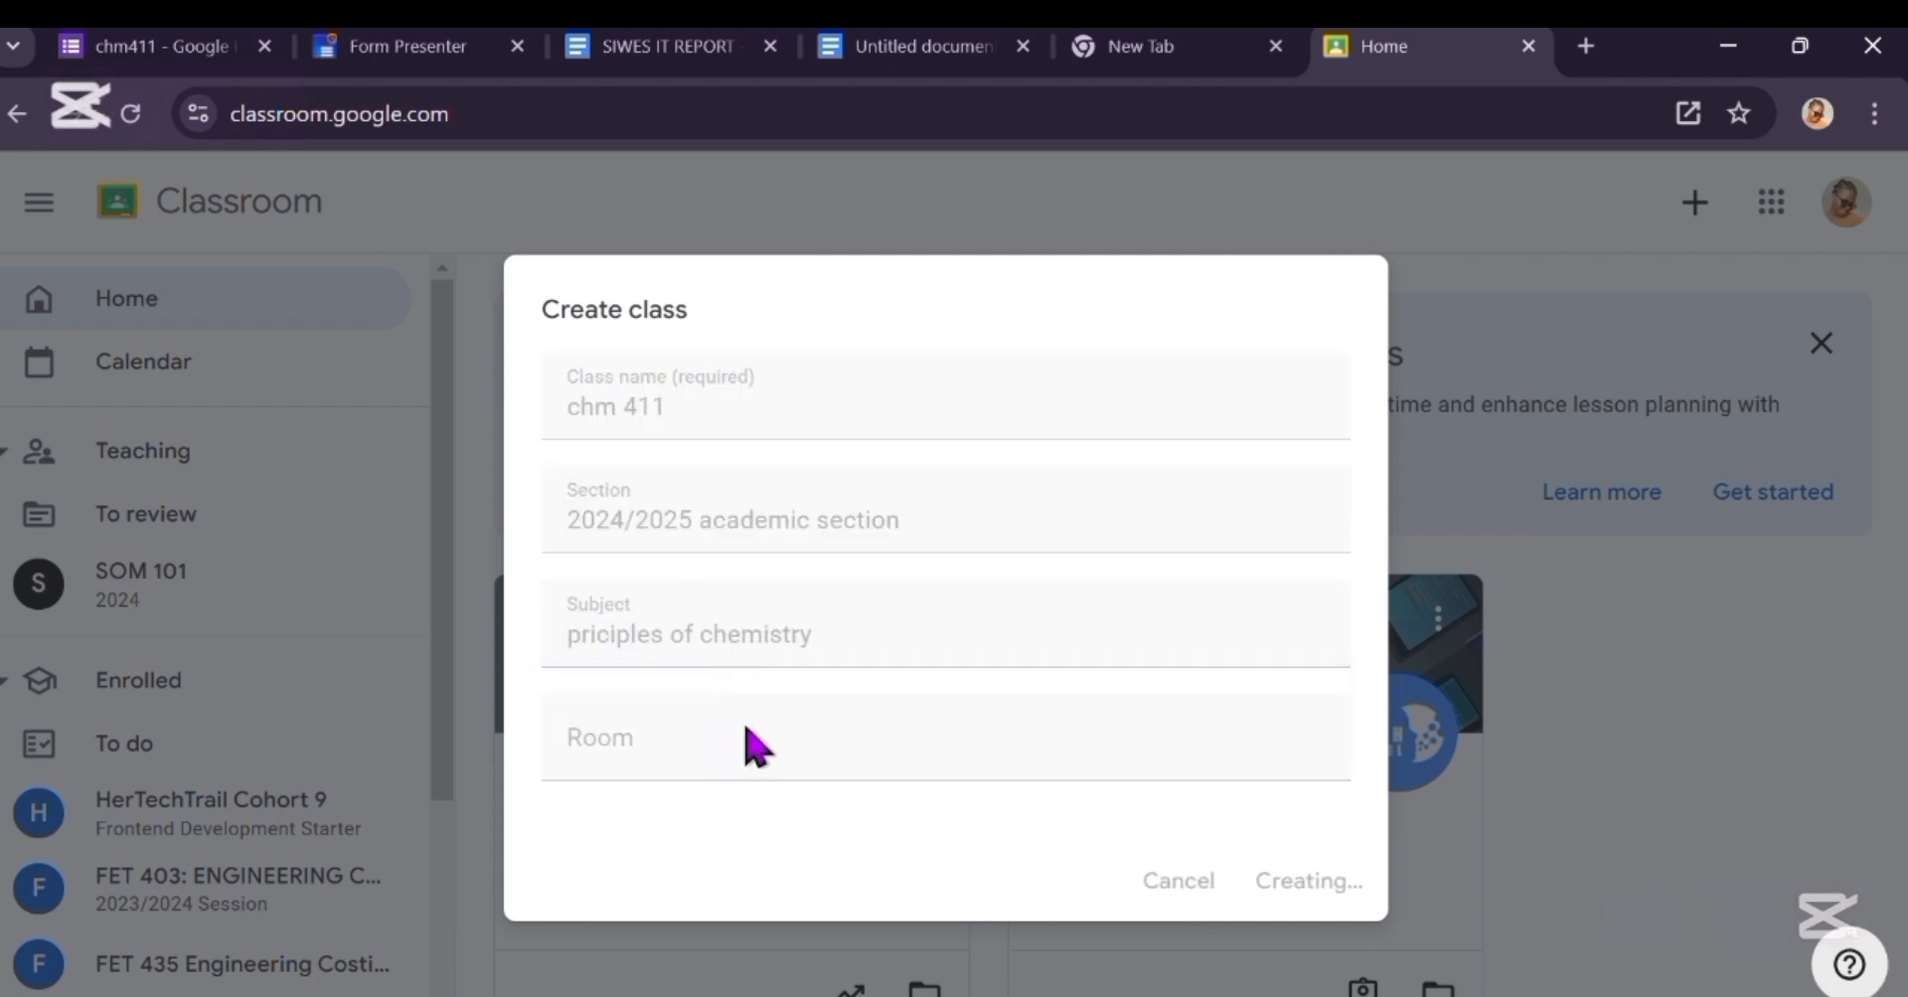
Step: Display the chm 411 class code and copy the class invitation link
scroll(1242, 647, down, 3)
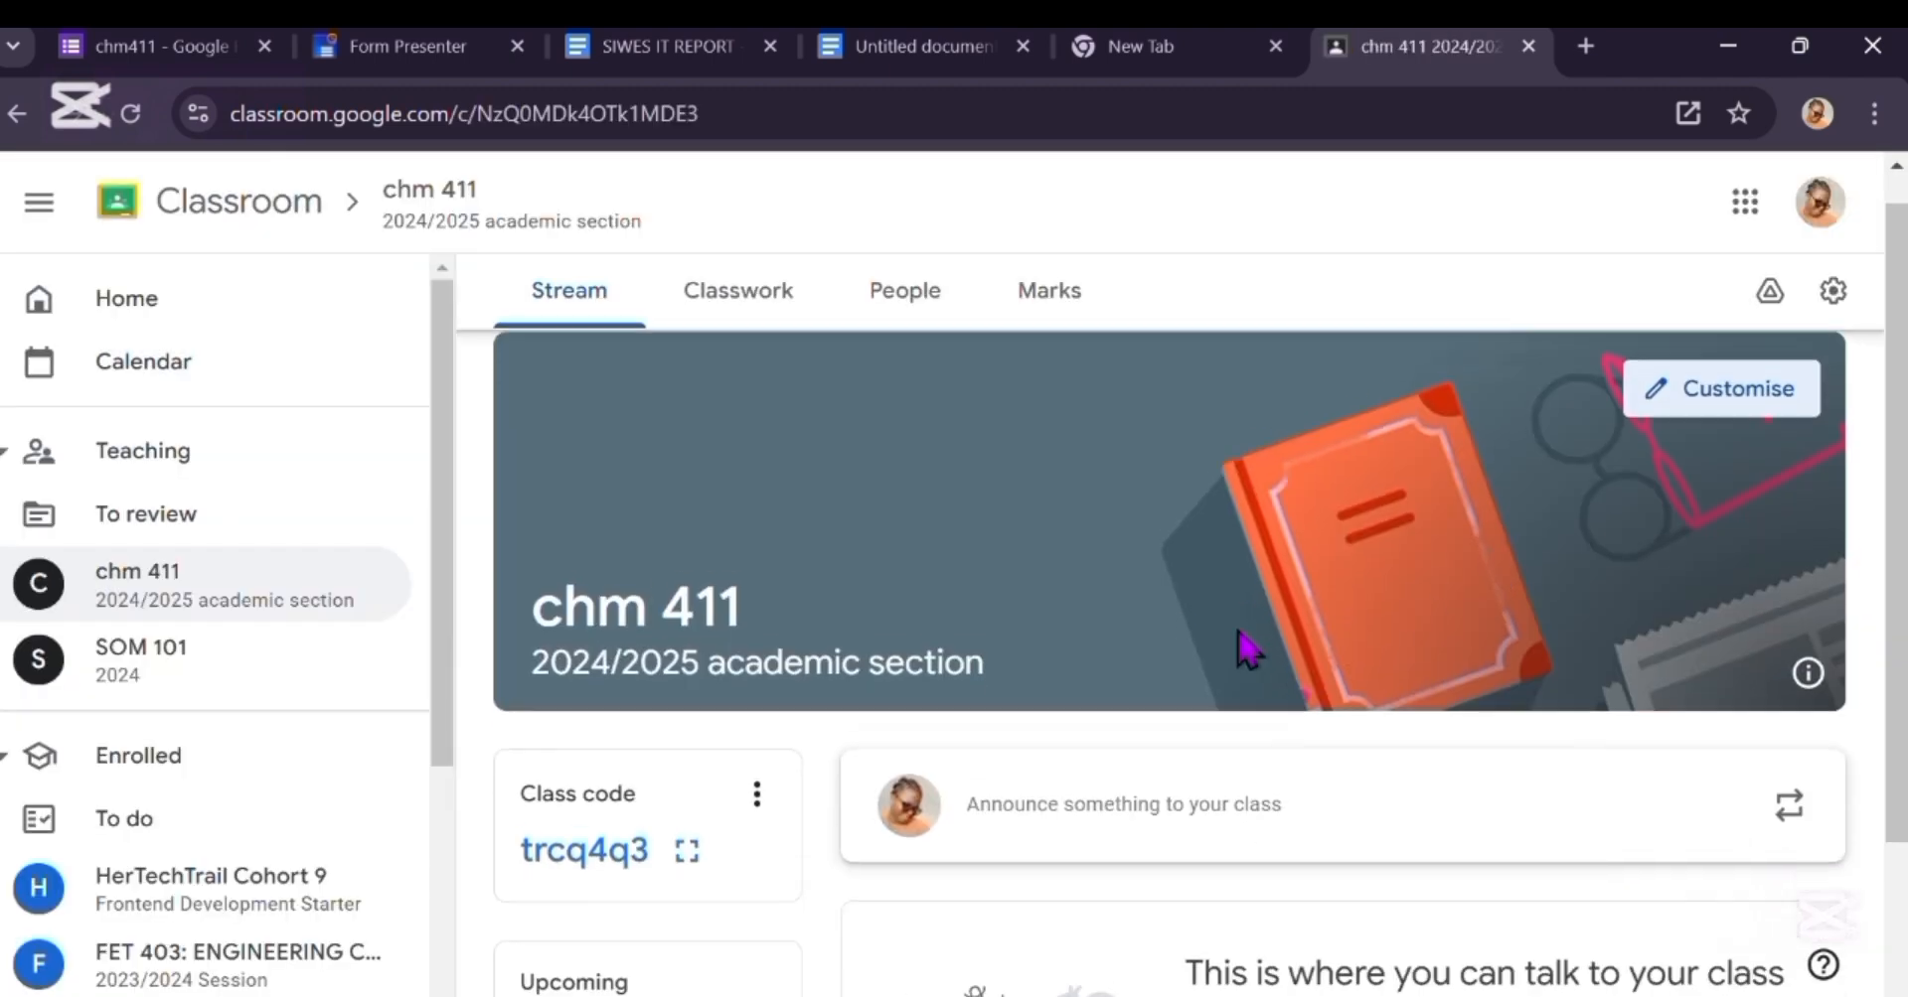
scroll(1247, 648, down, 1)
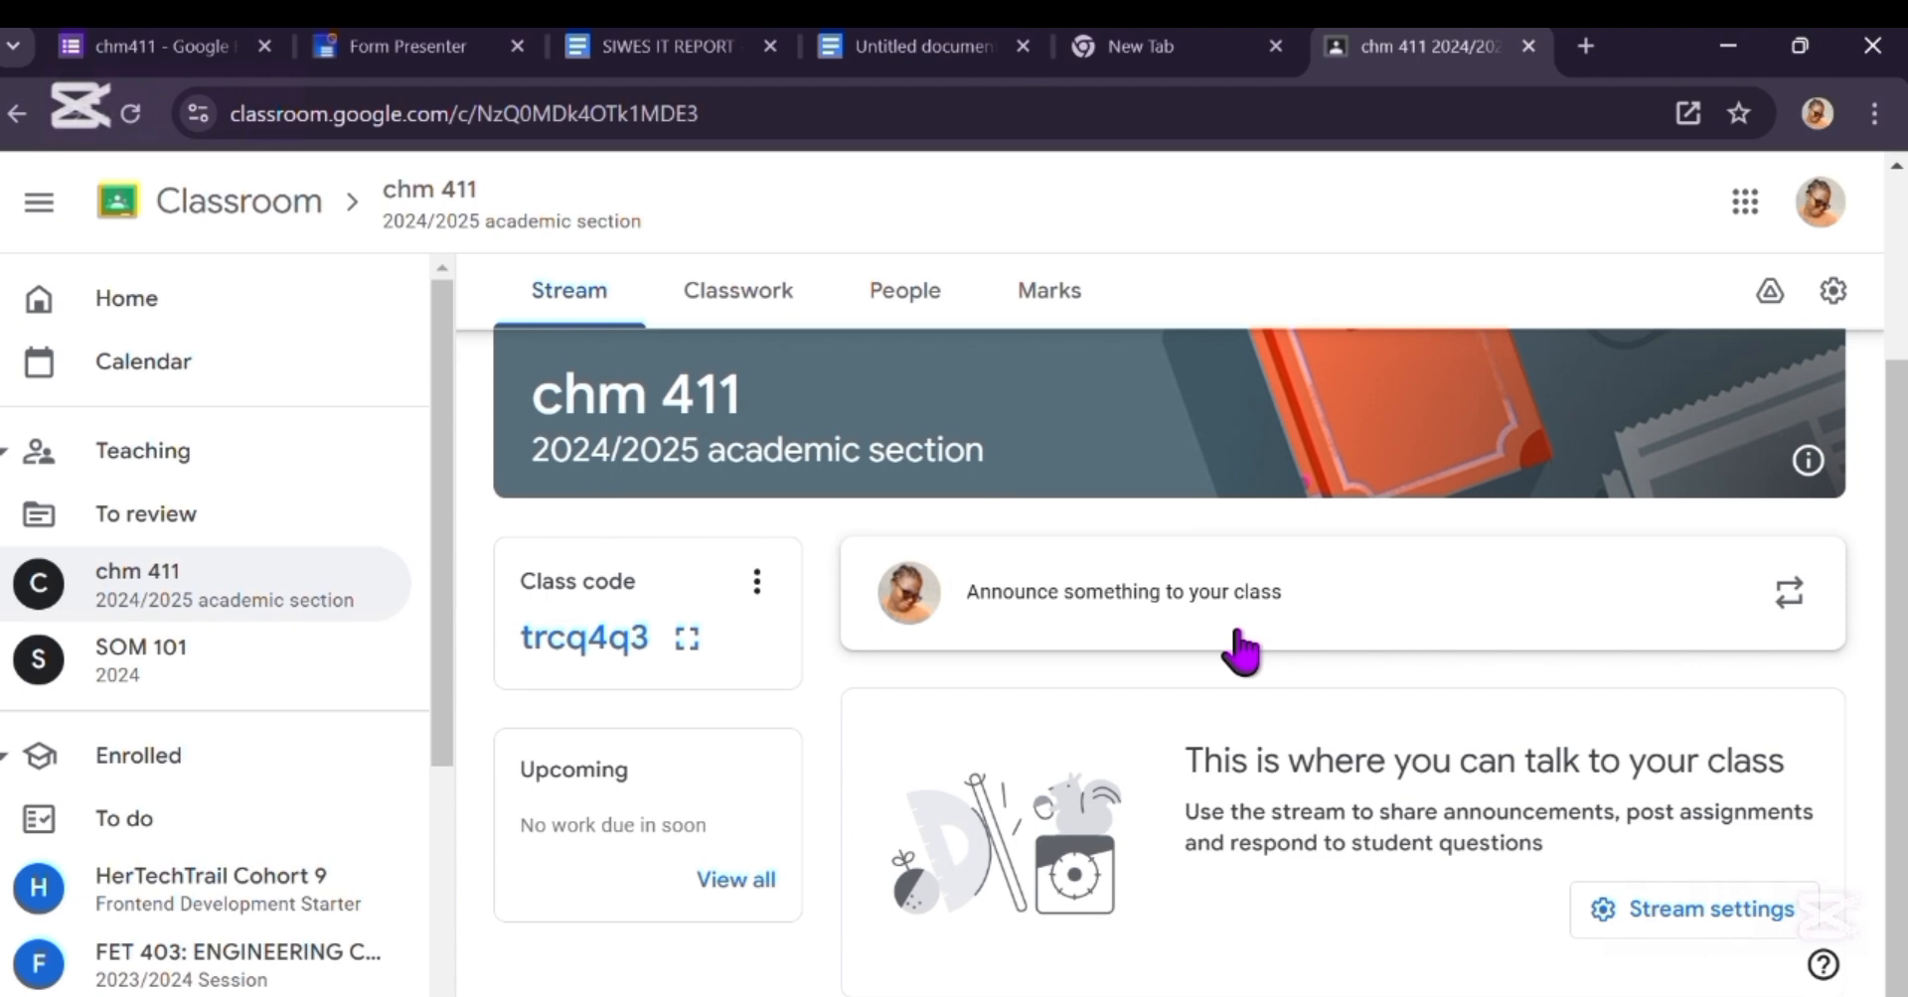
scroll(1242, 648, up, 2)
scroll(1242, 648, down, 2)
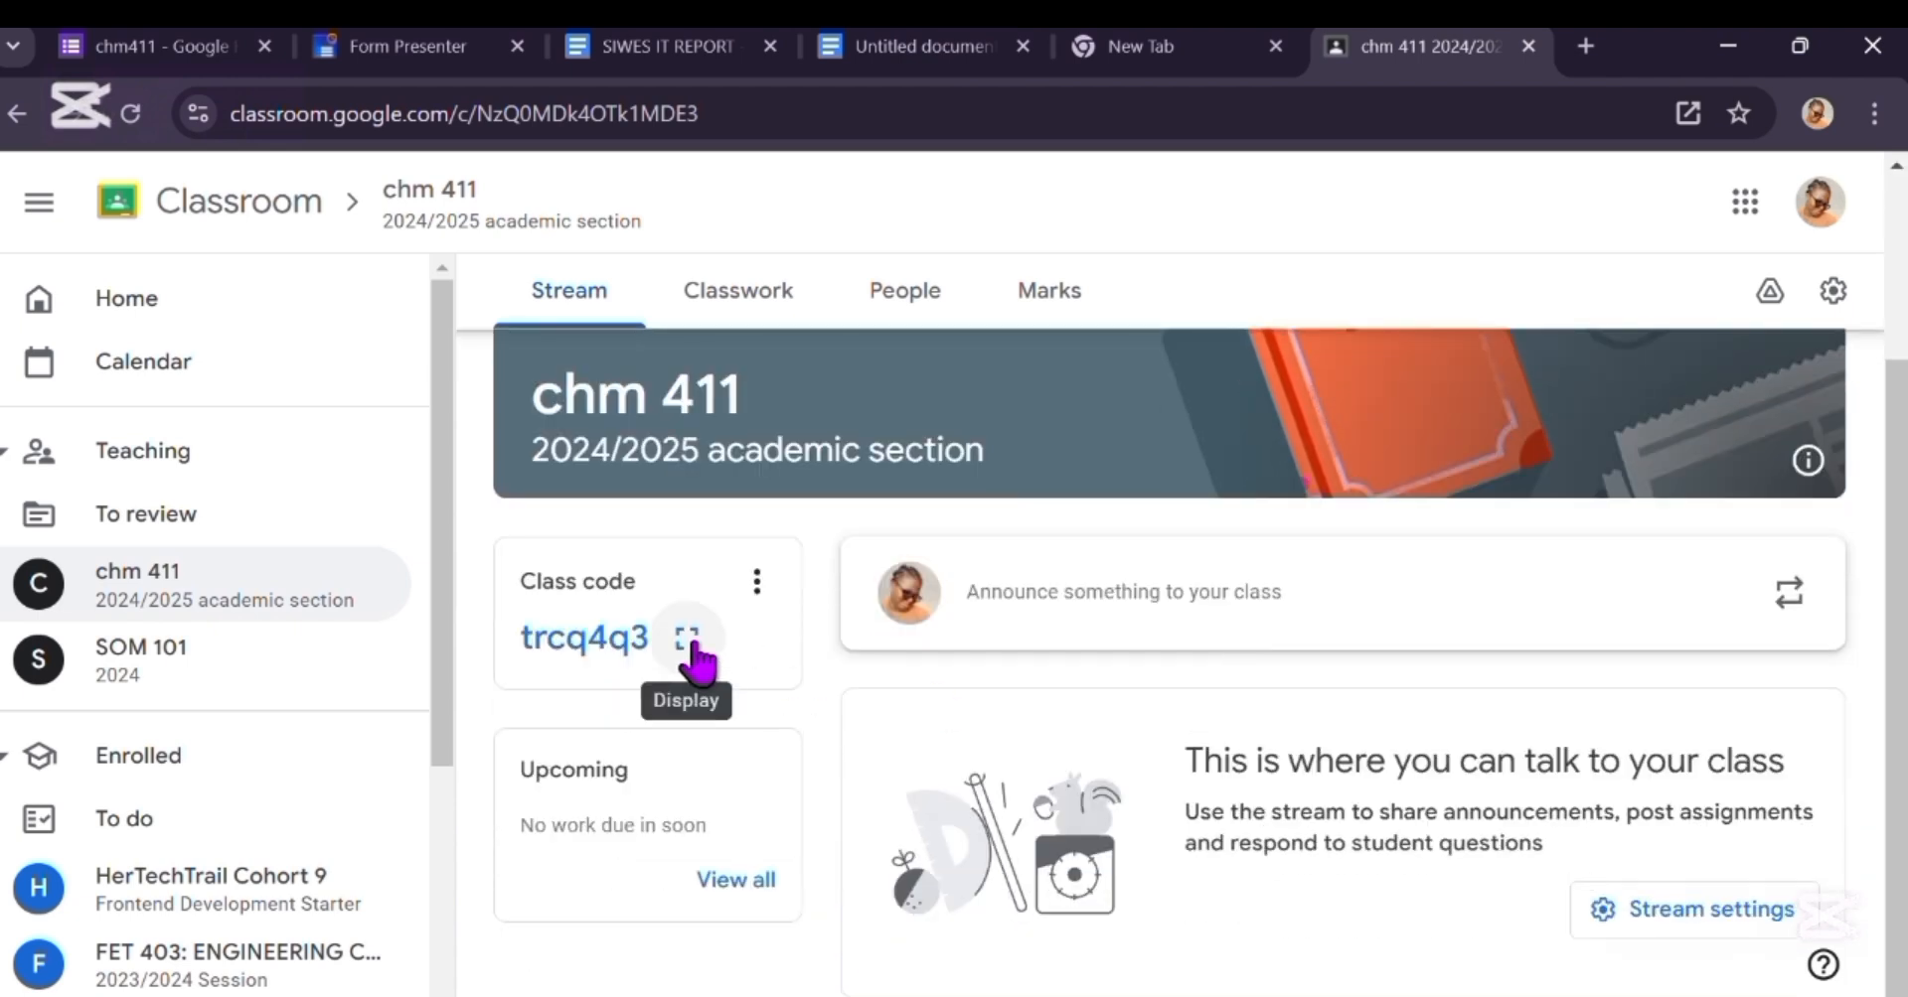
click(693, 636)
click(1270, 780)
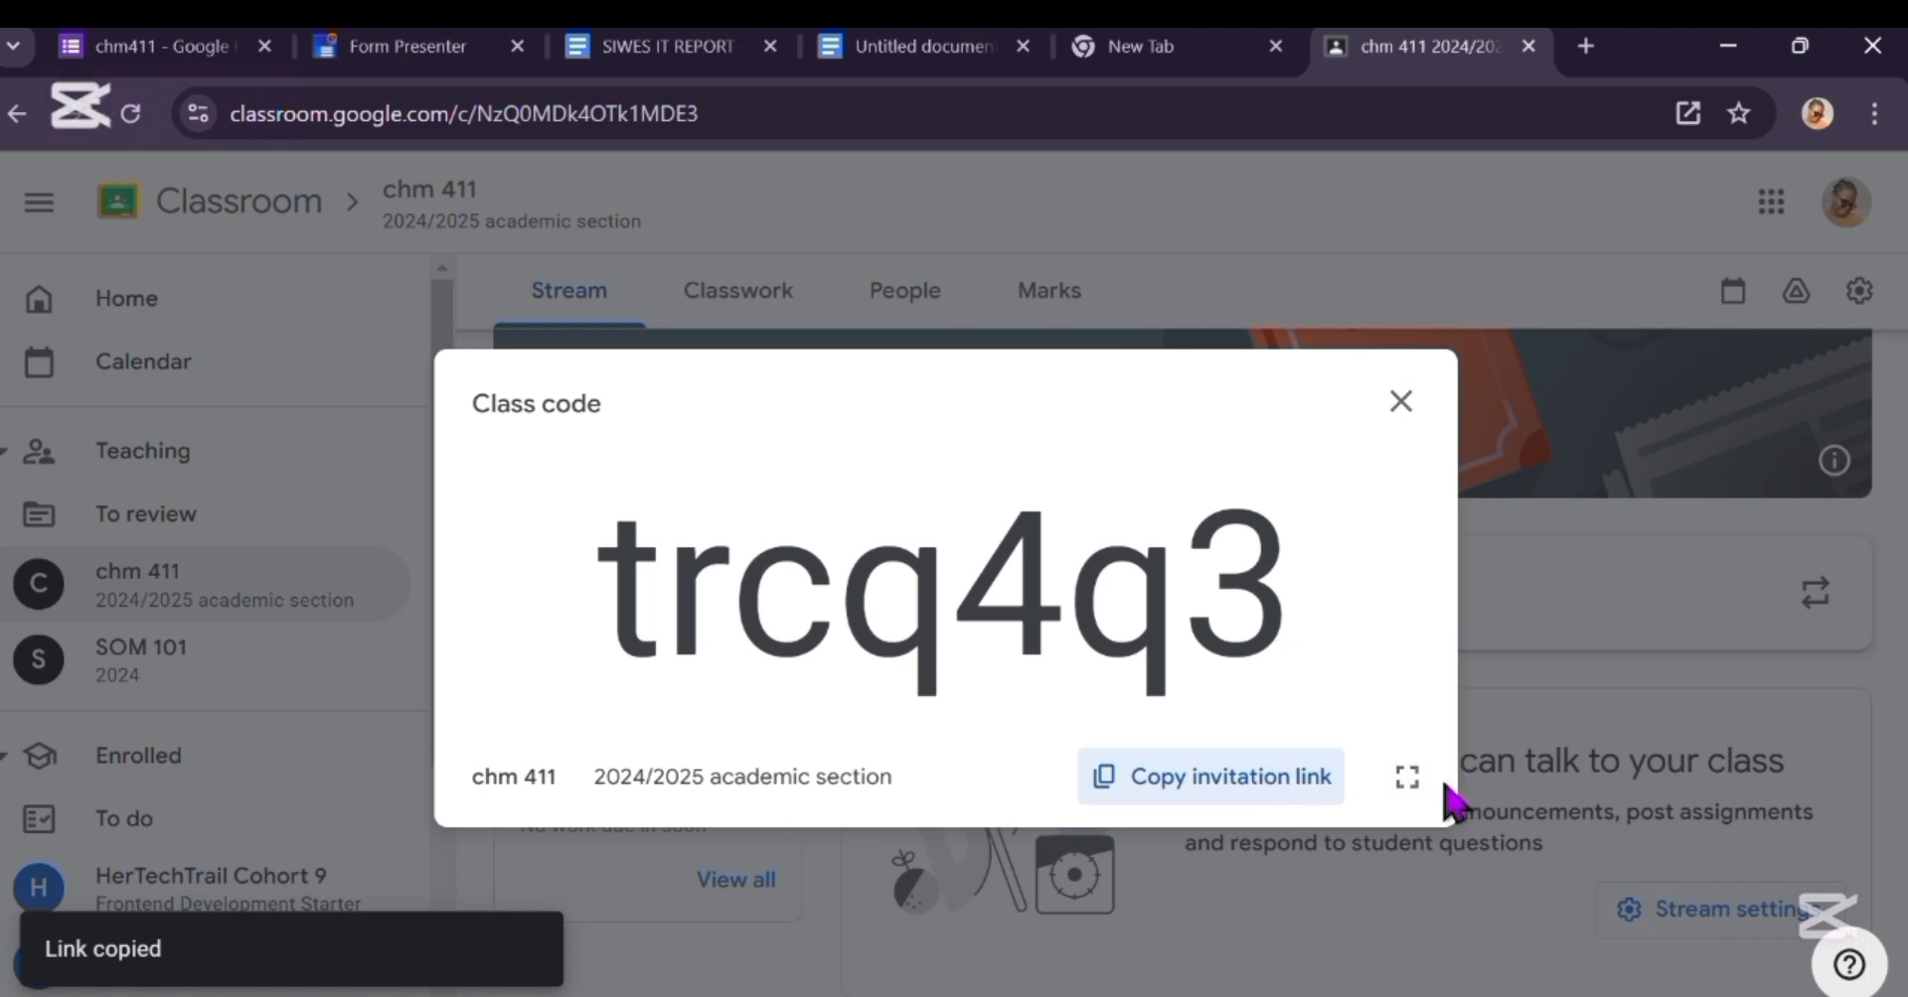
Step: Close the class code display, return to the chm411 form and open Form Presenter's Google Classroom option
click(1400, 401)
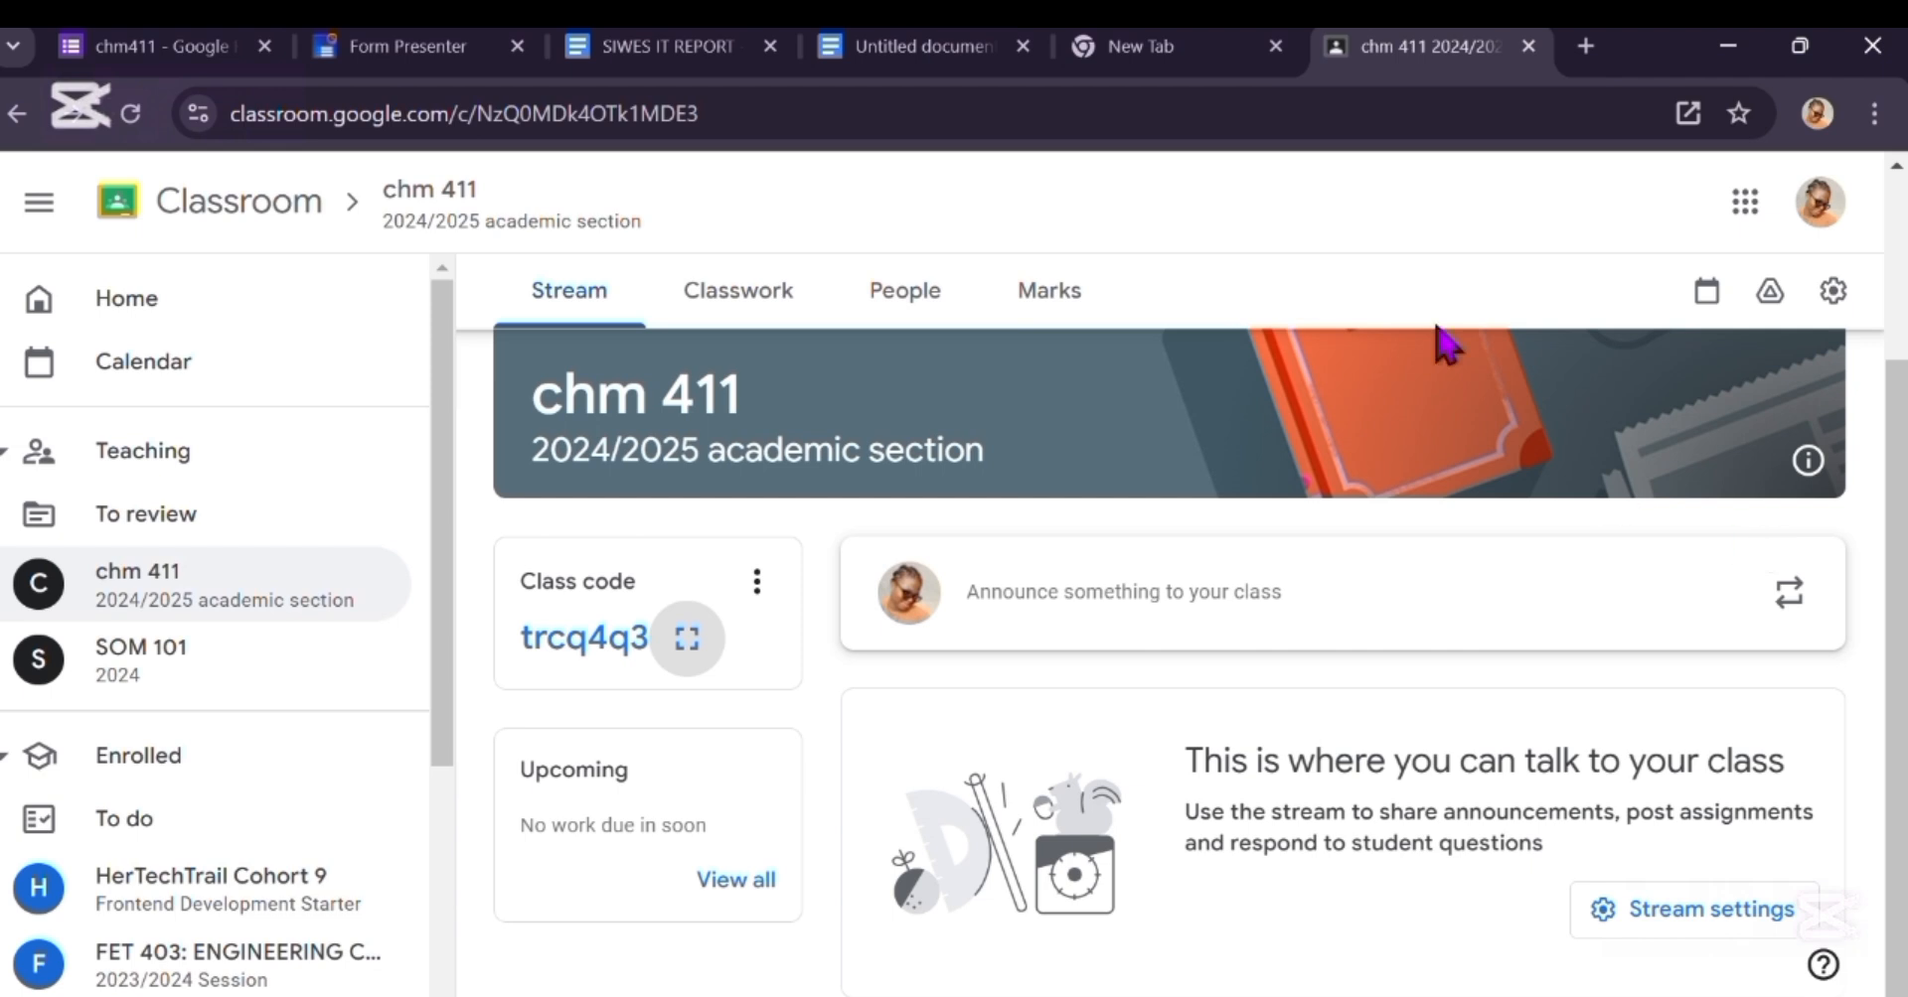
click(795, 95)
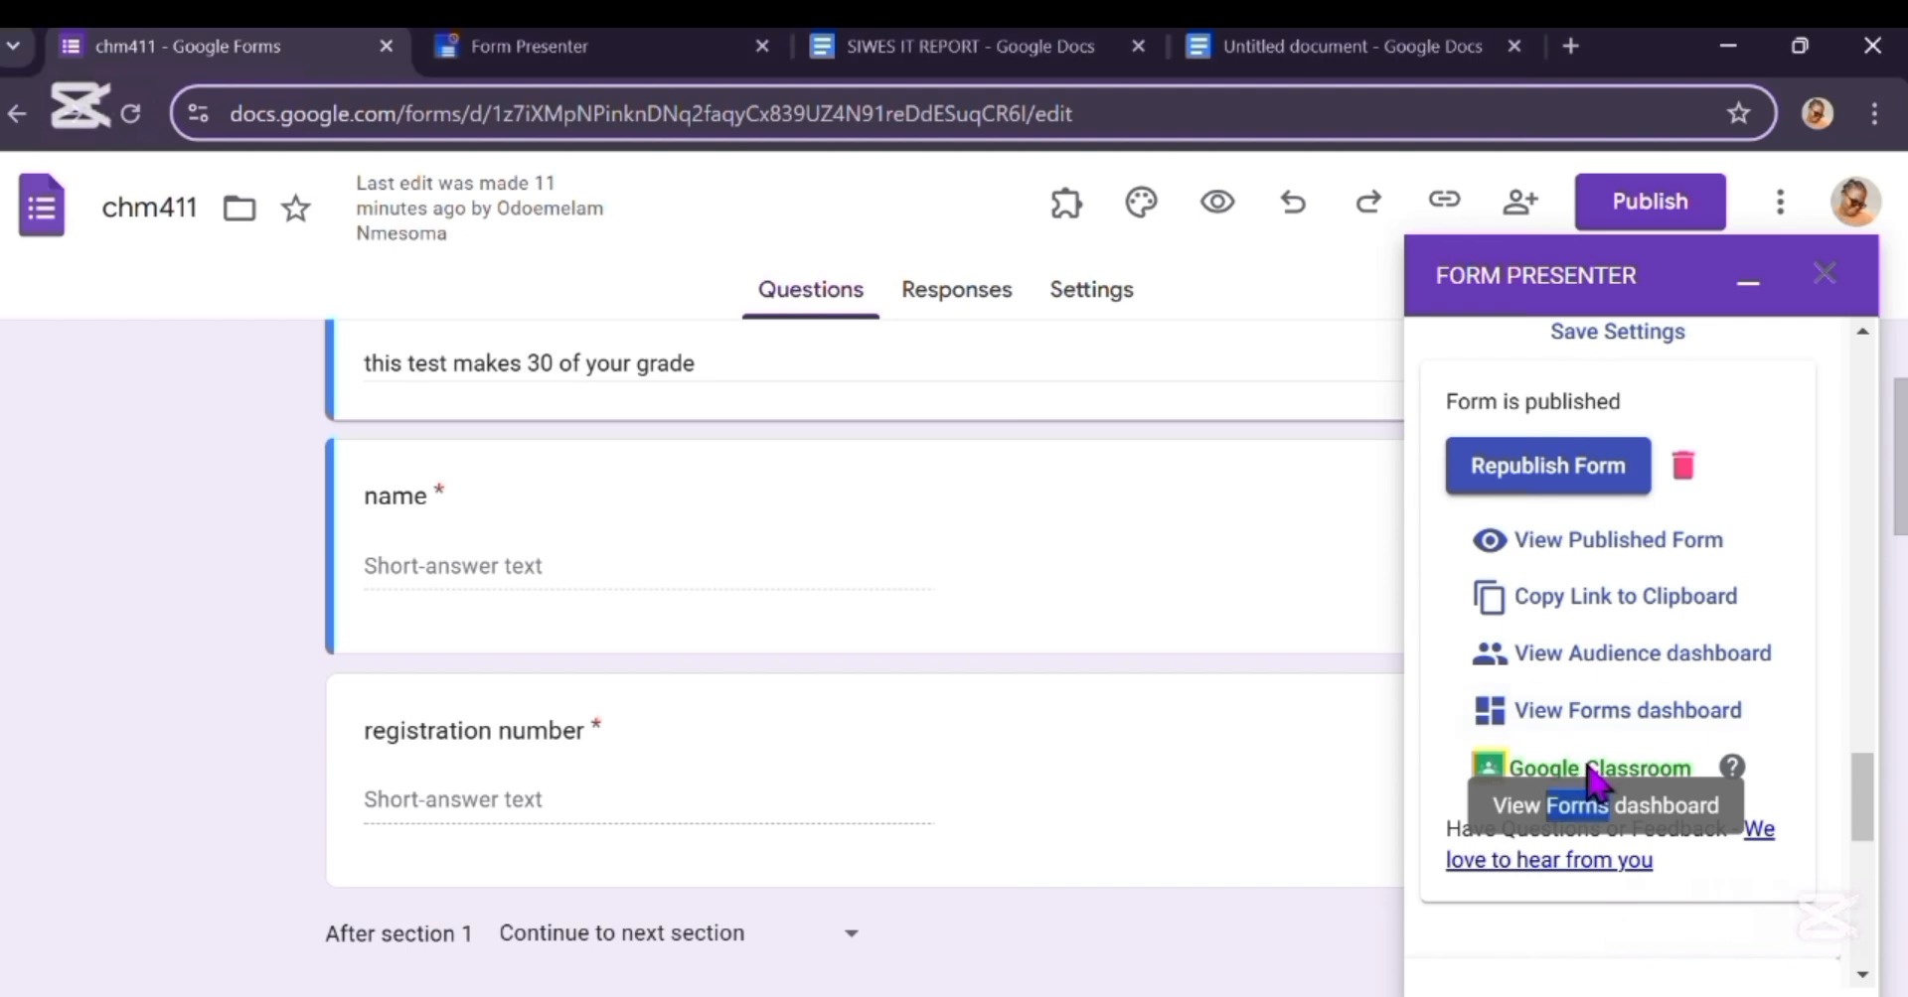
click(1650, 771)
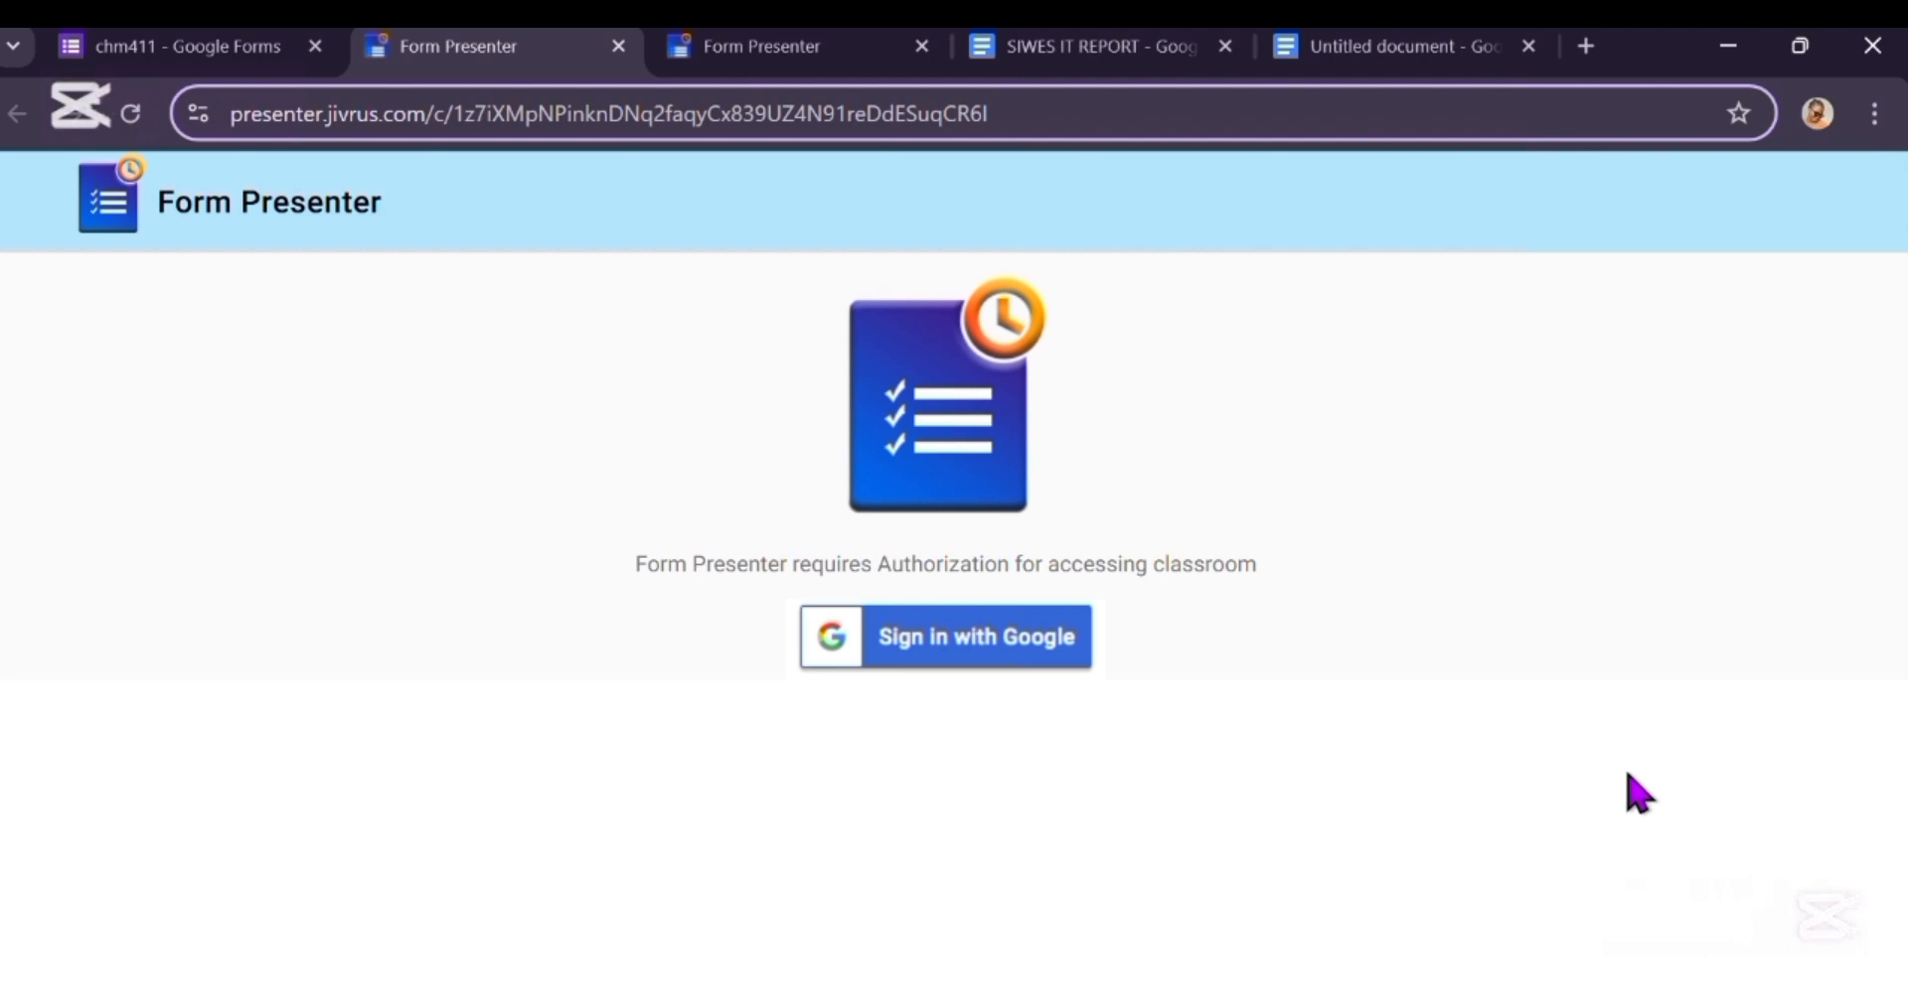
Step: Sign in to Form Presenter with the existing Google account
click(968, 656)
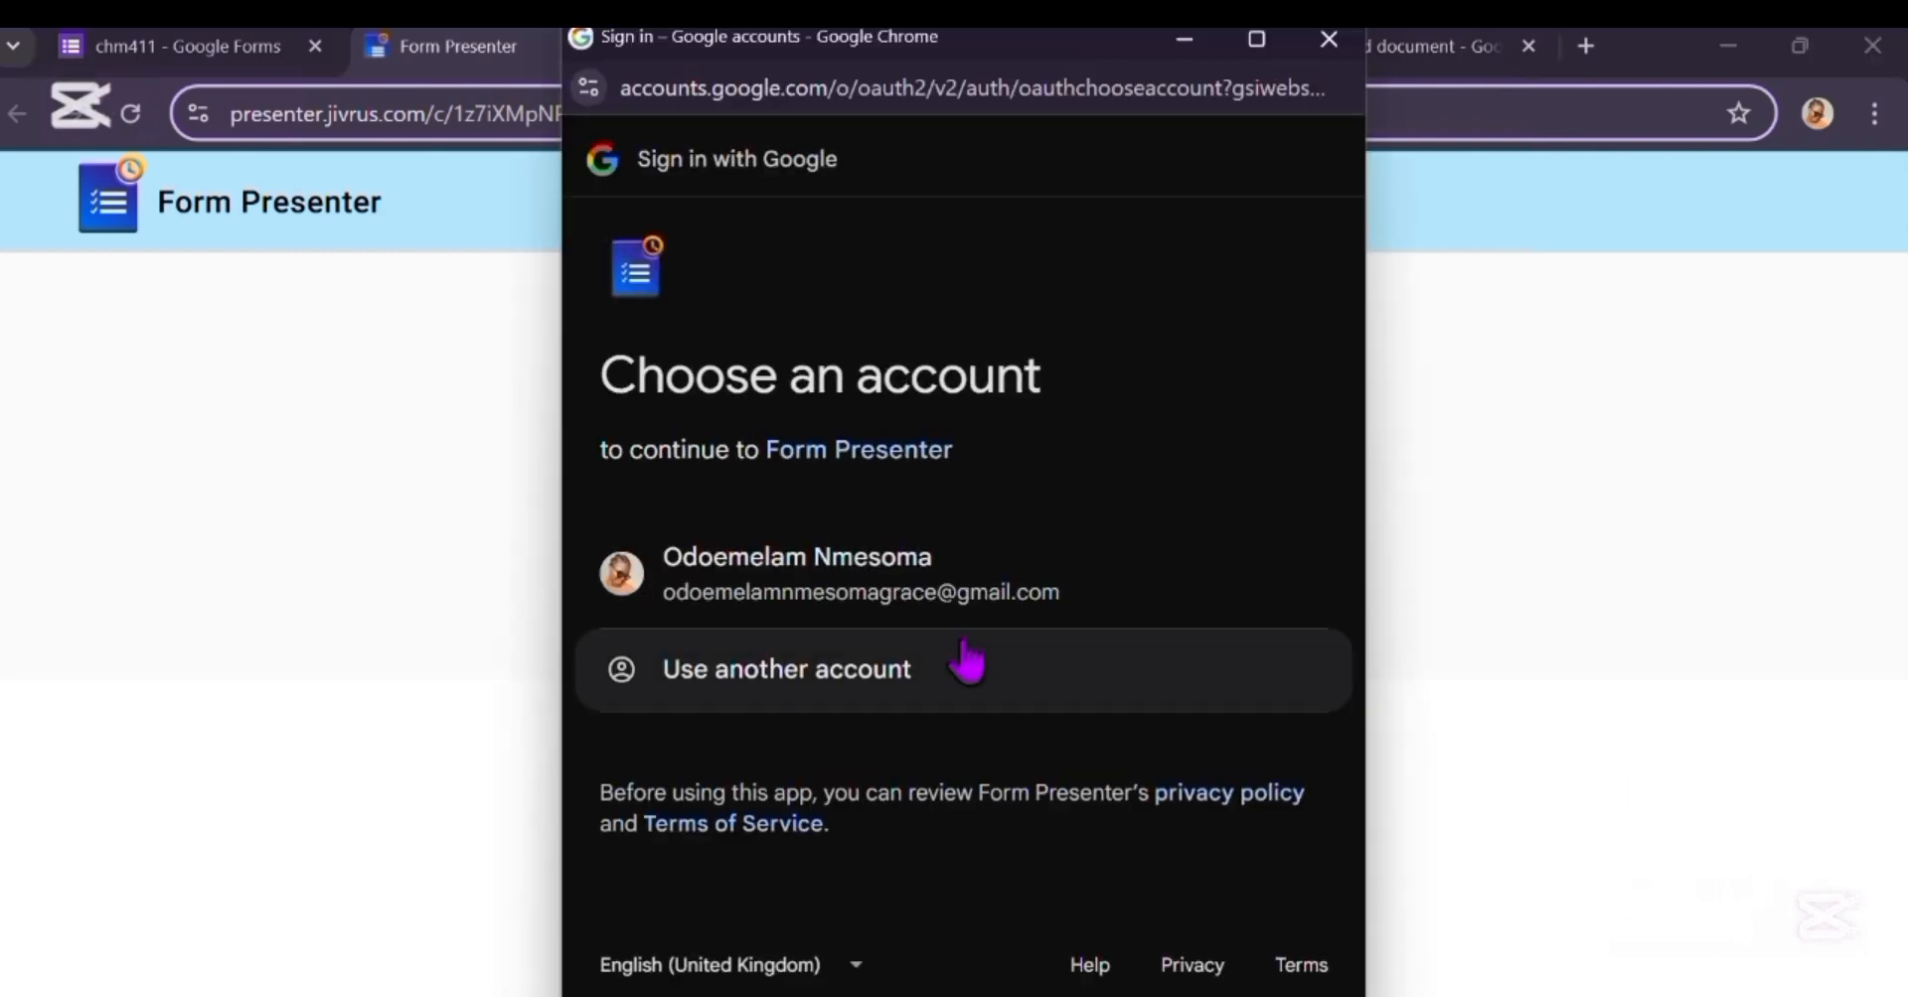
click(900, 588)
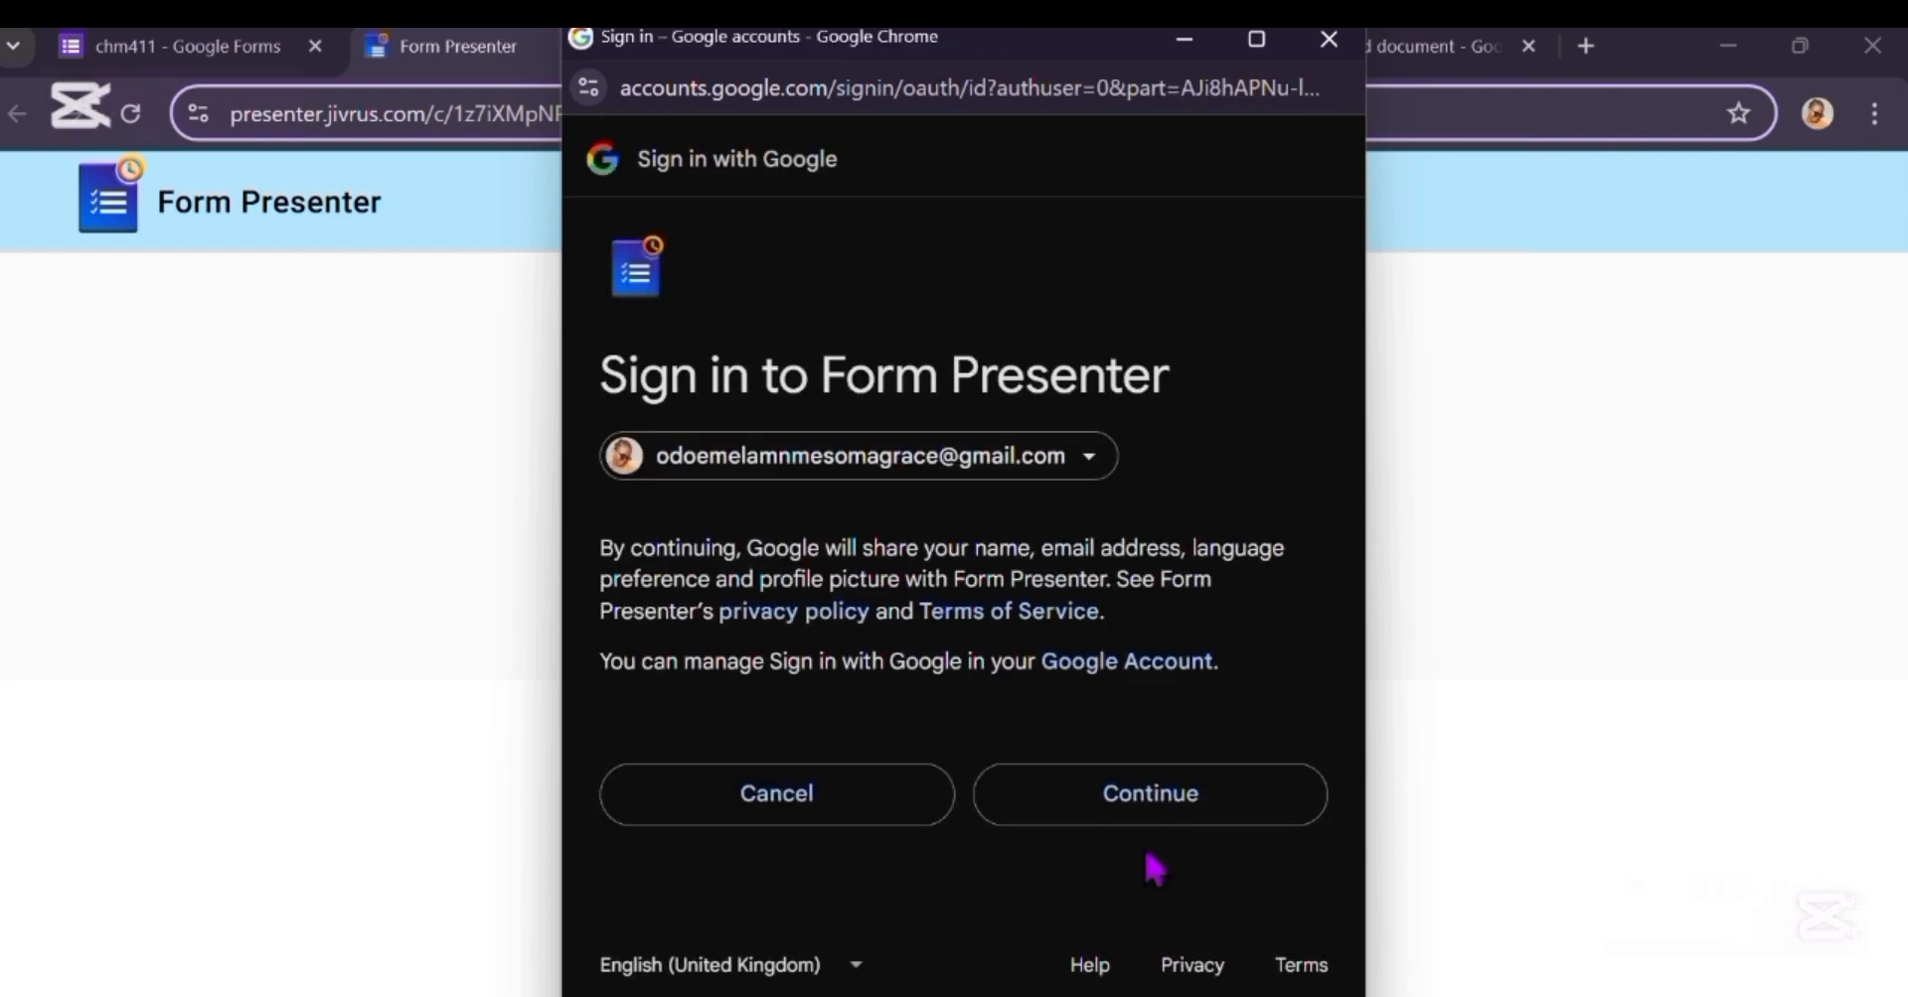
click(1157, 801)
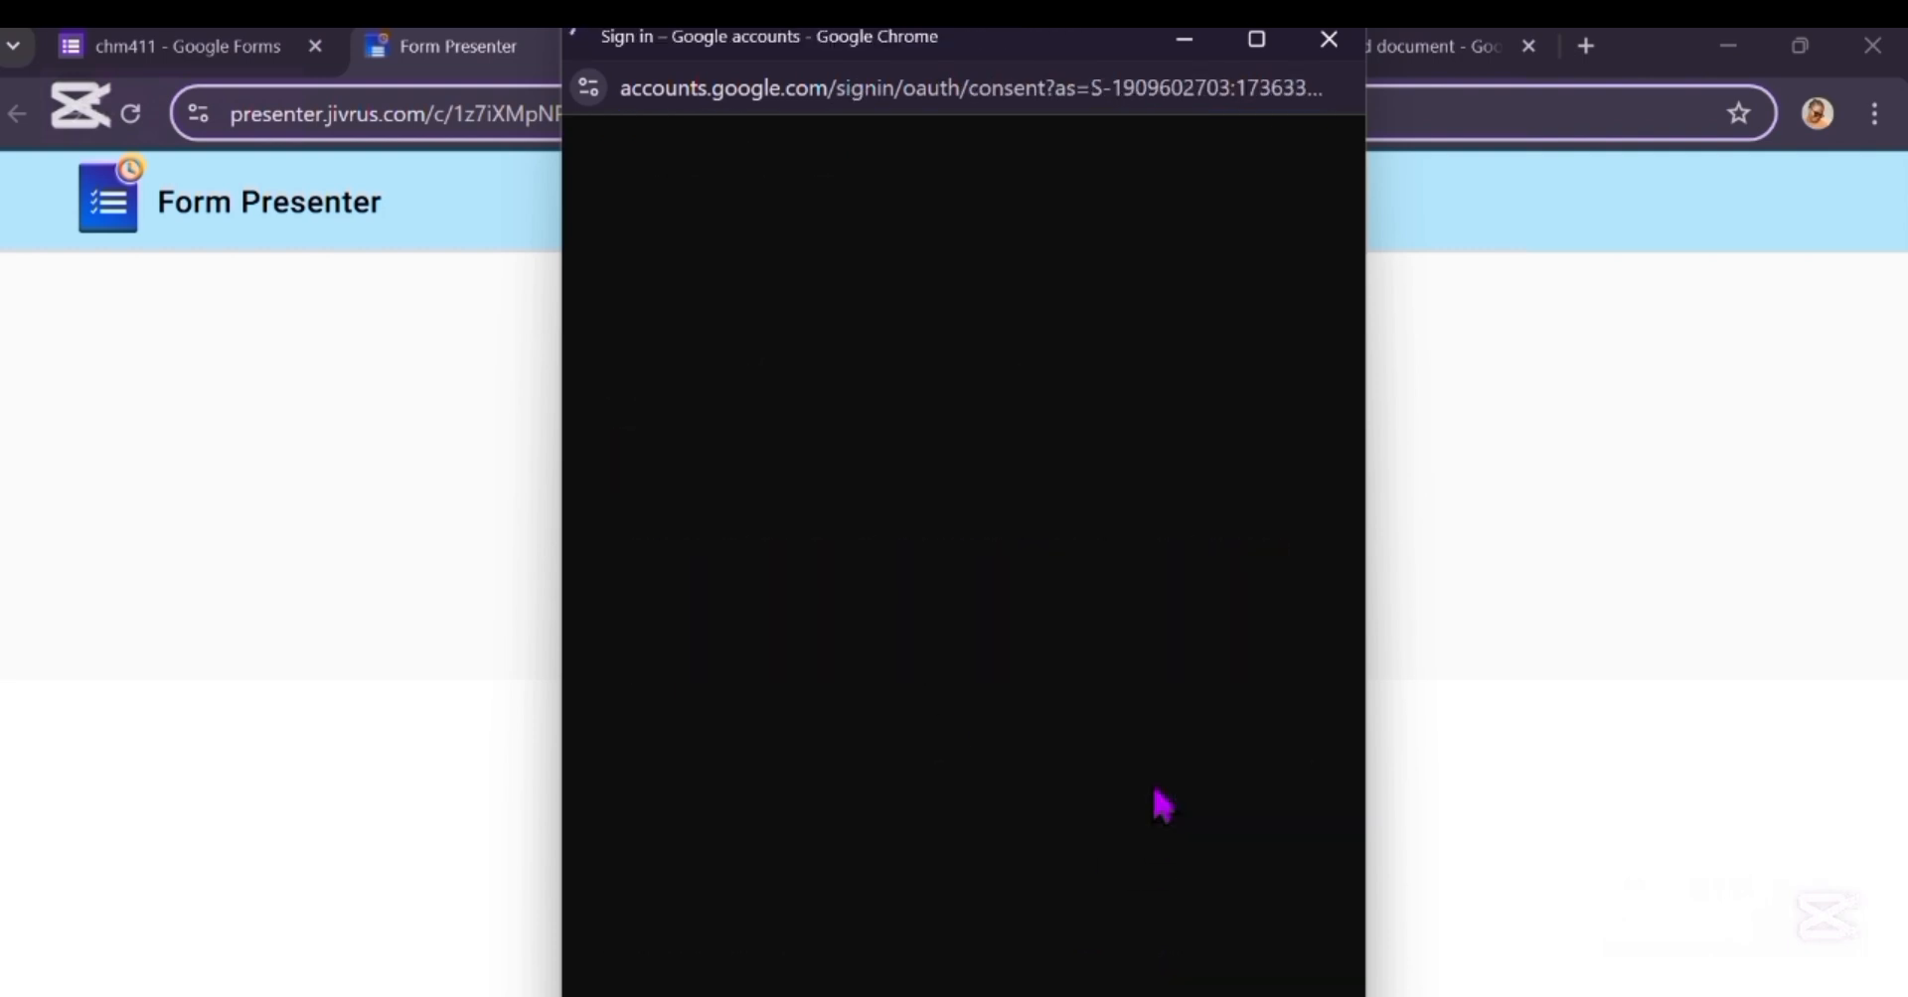
Step: Review the services Form Presenter can already access and approve its request to access the Google account
scroll(1035, 444, down, 1)
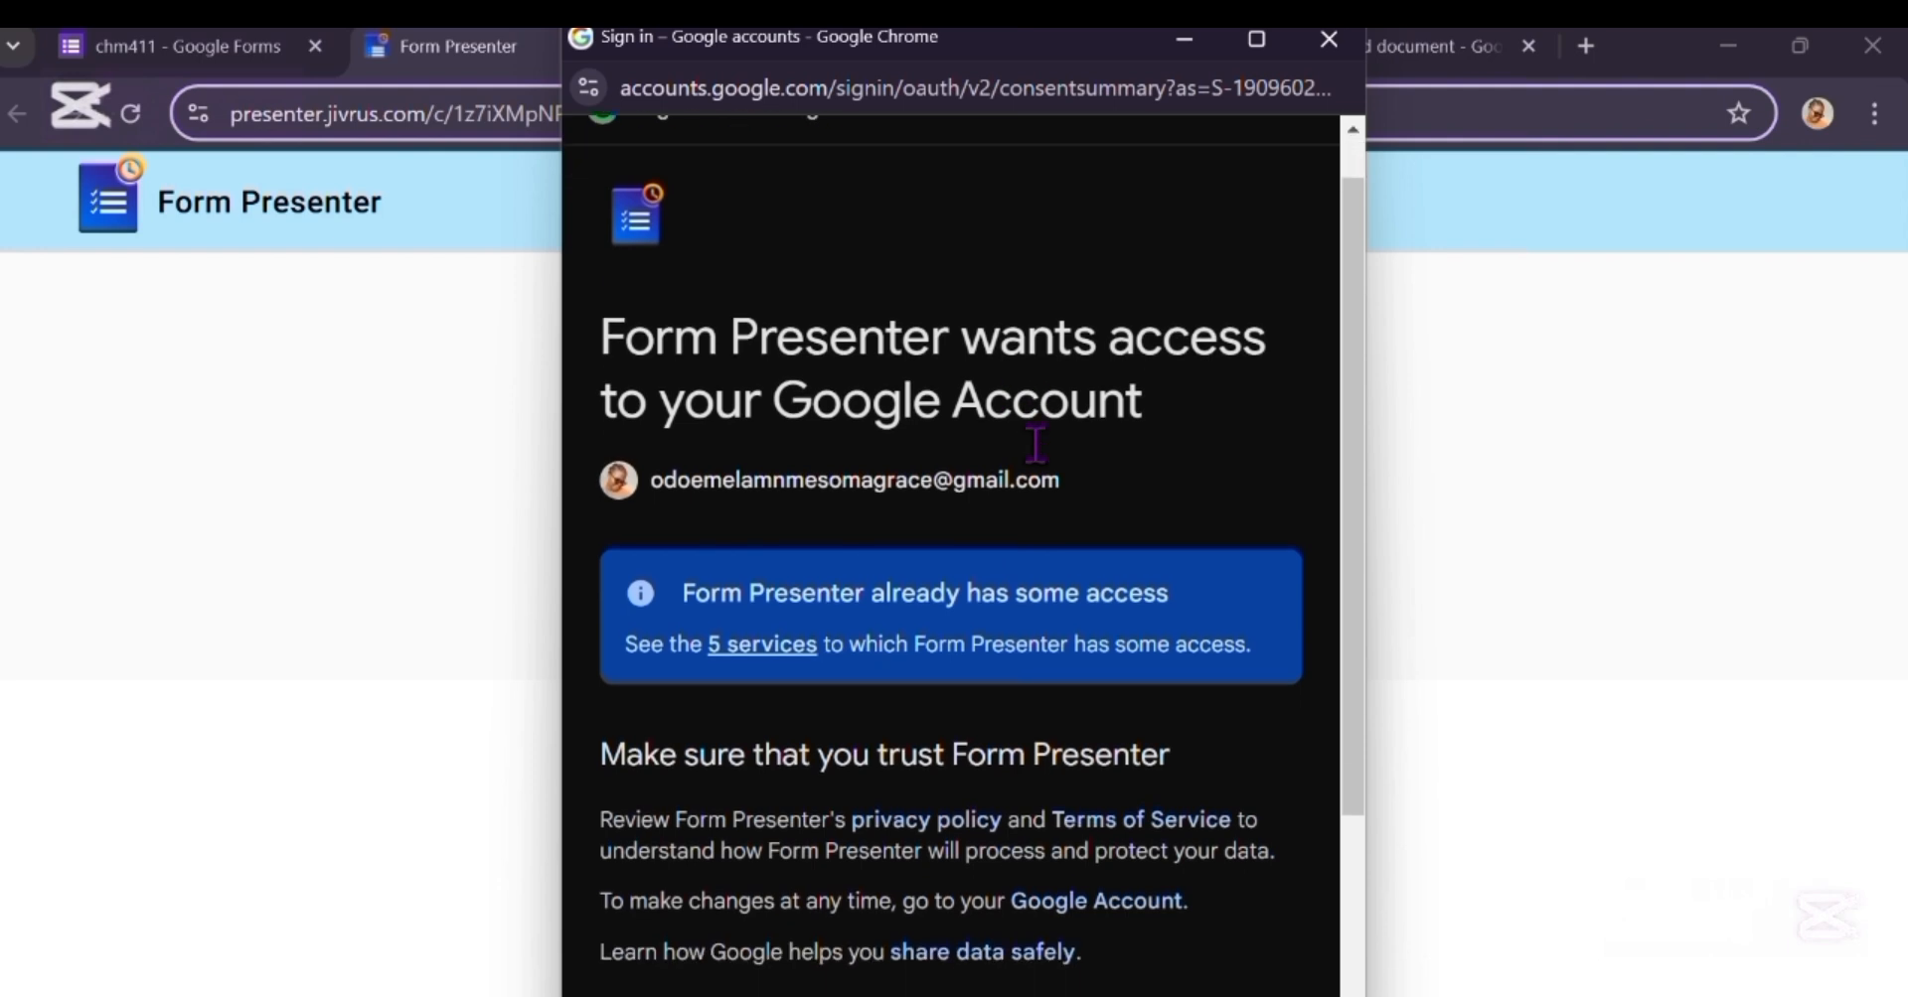
scroll(1035, 444, down, 2)
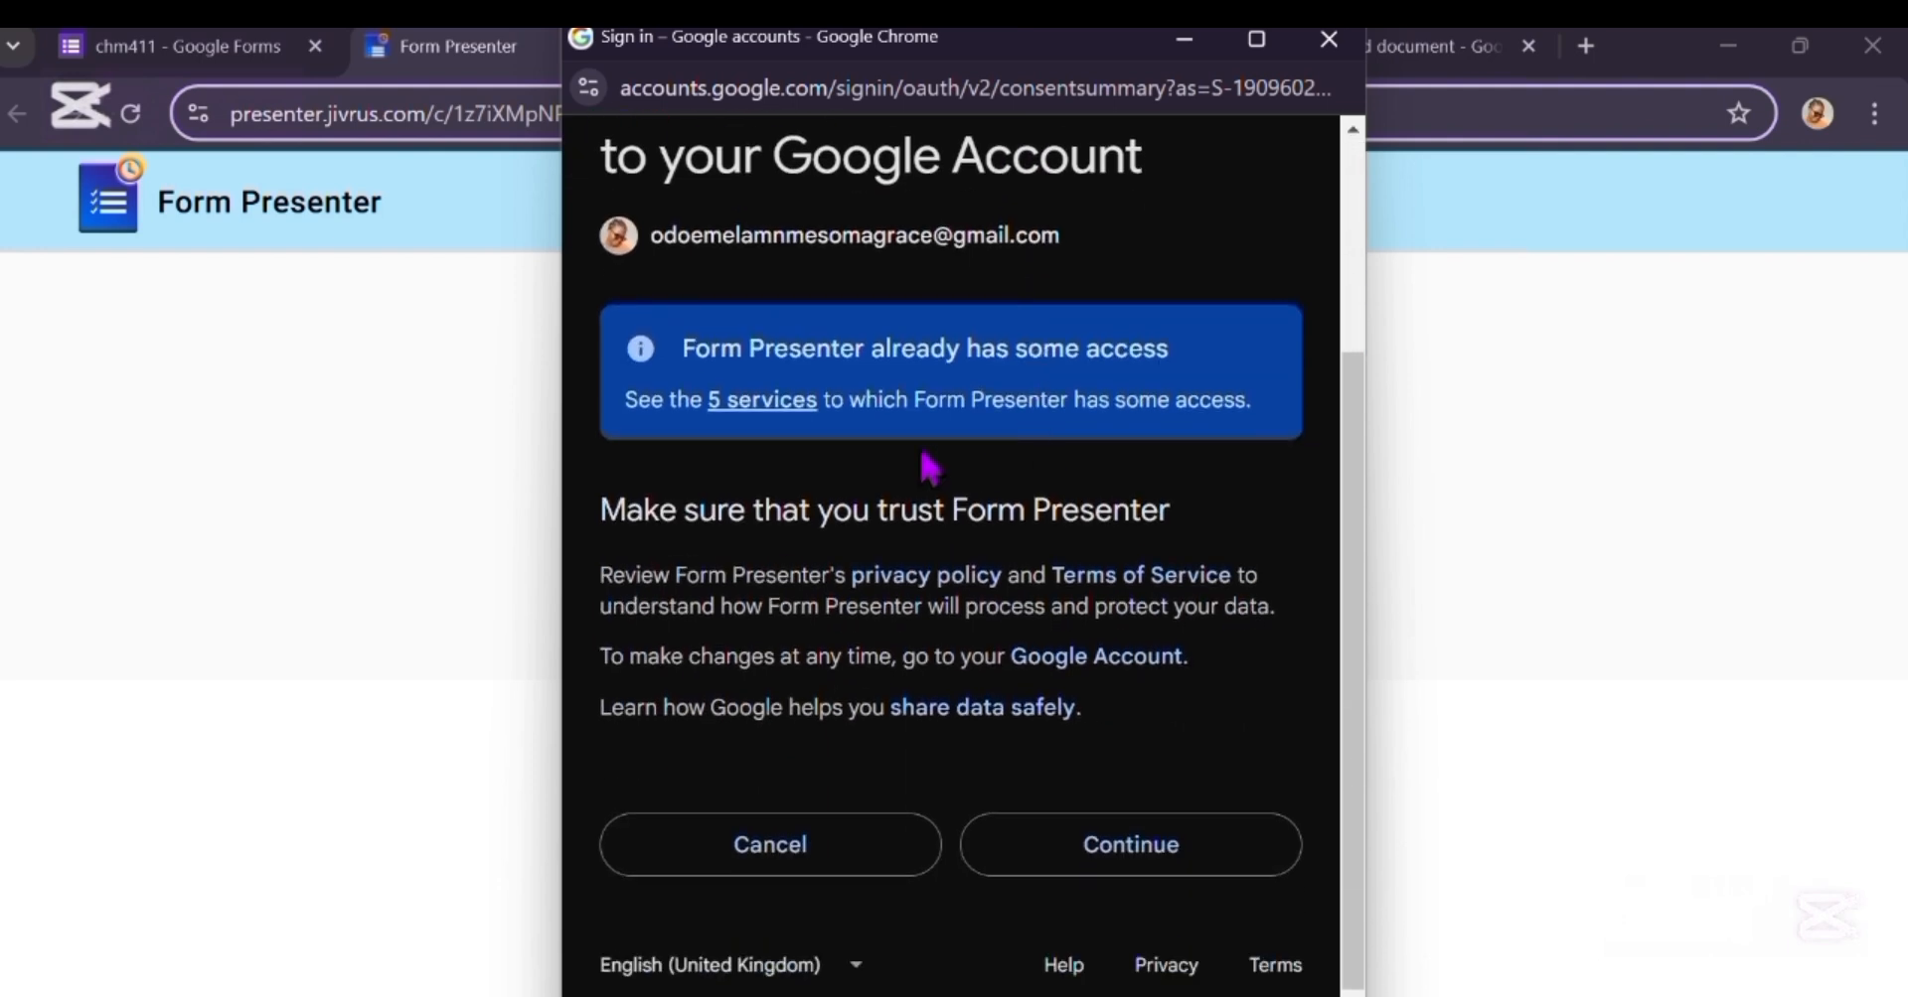
click(795, 422)
scroll(1051, 554, down, 2)
scroll(1051, 554, up, 2)
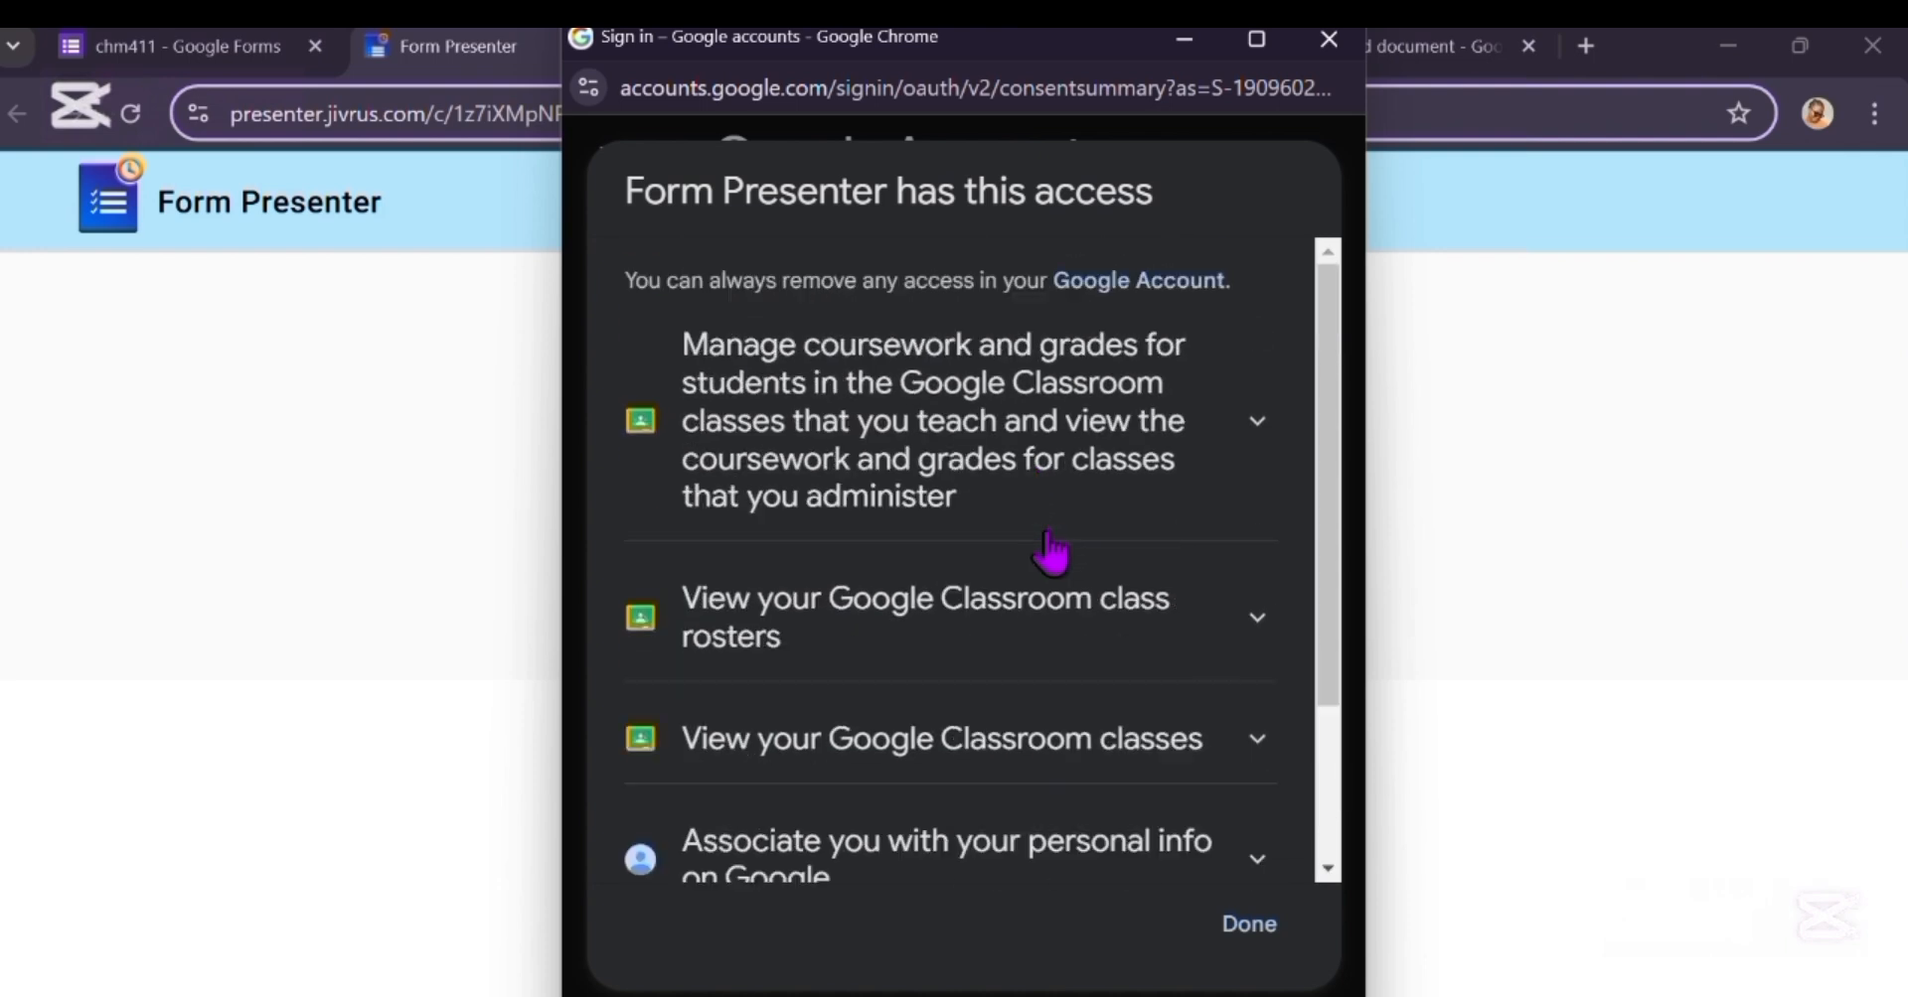
click(1258, 934)
scroll(964, 391, up, 2)
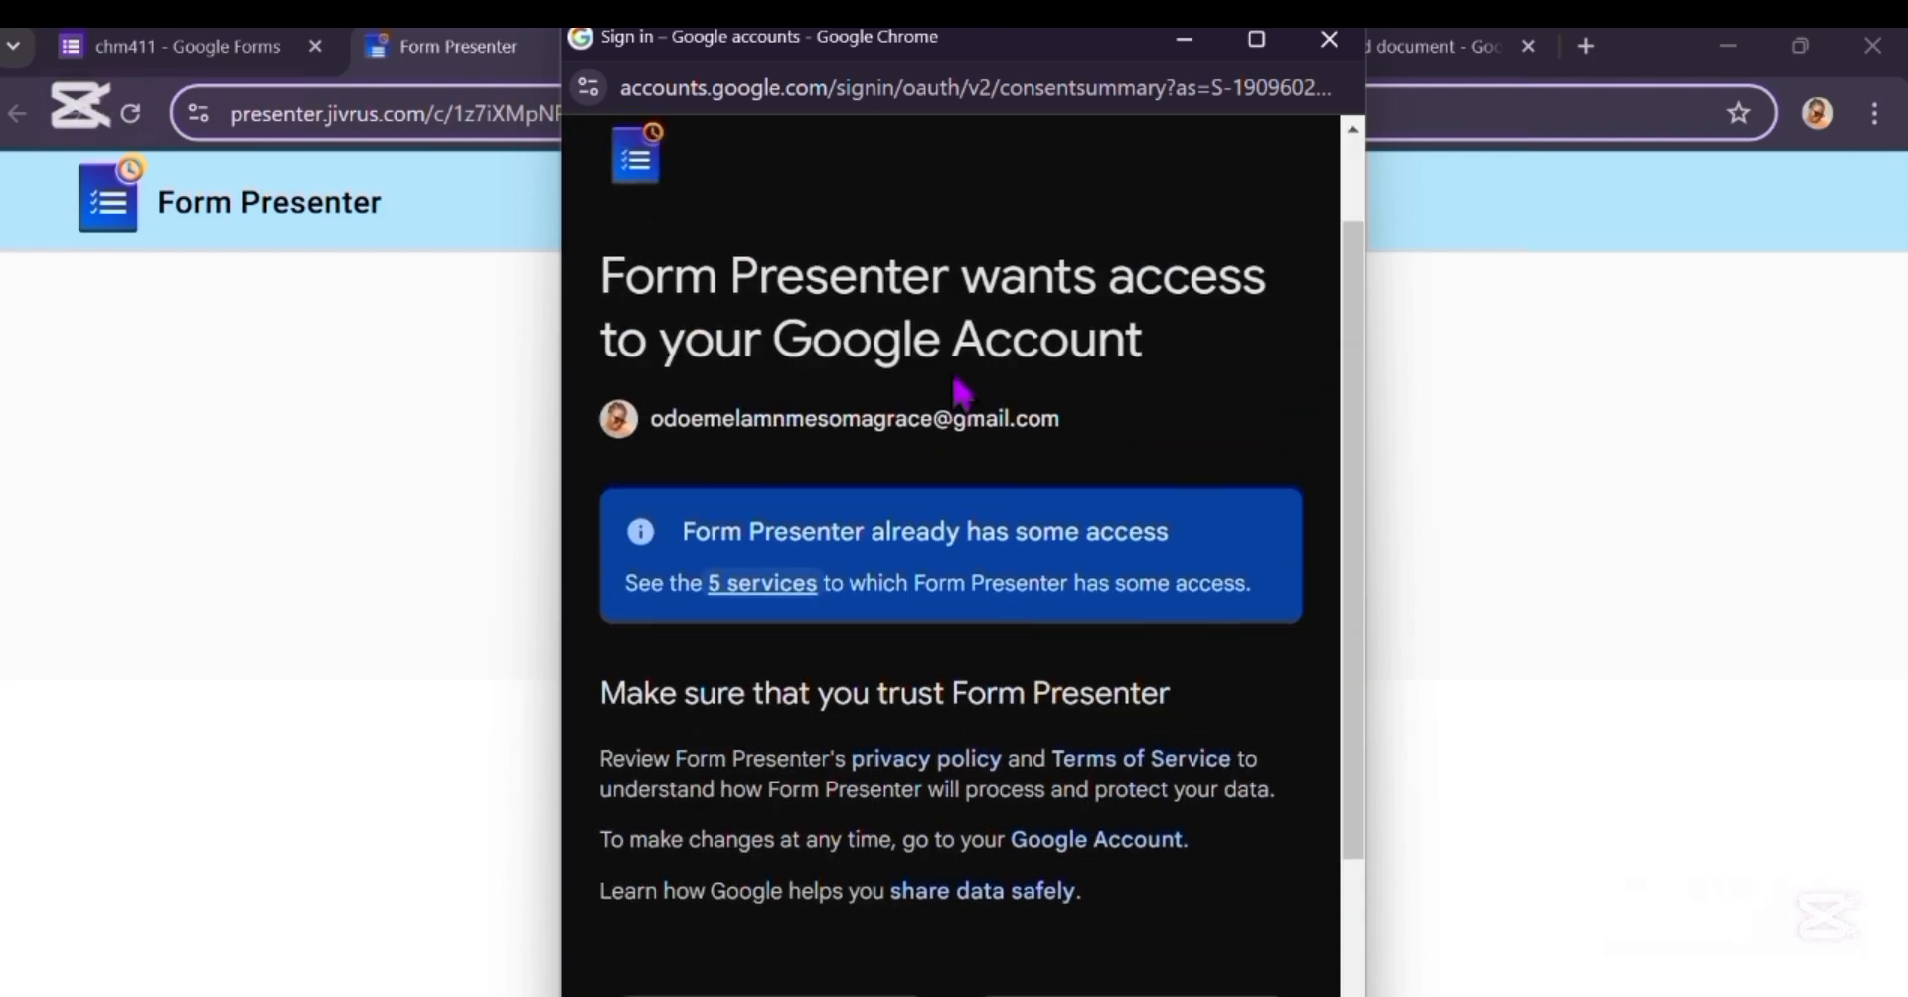
scroll(959, 388, down, 1)
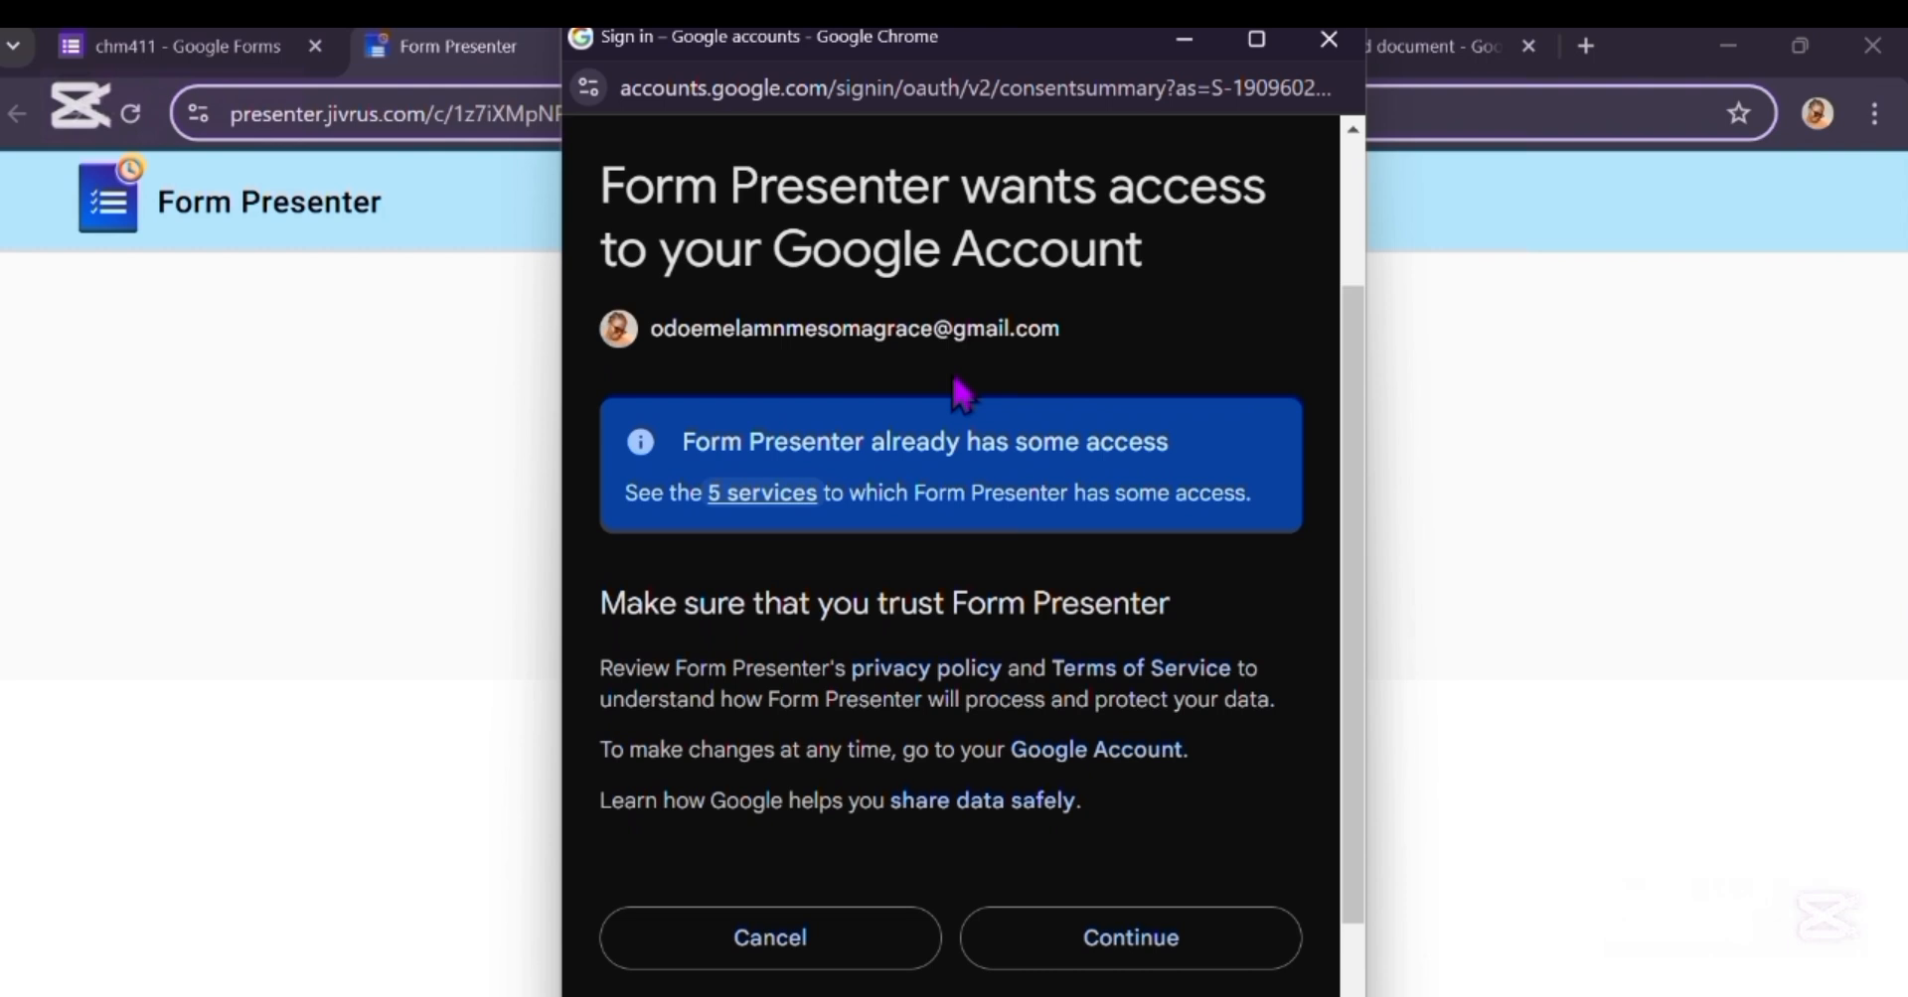
click(1175, 944)
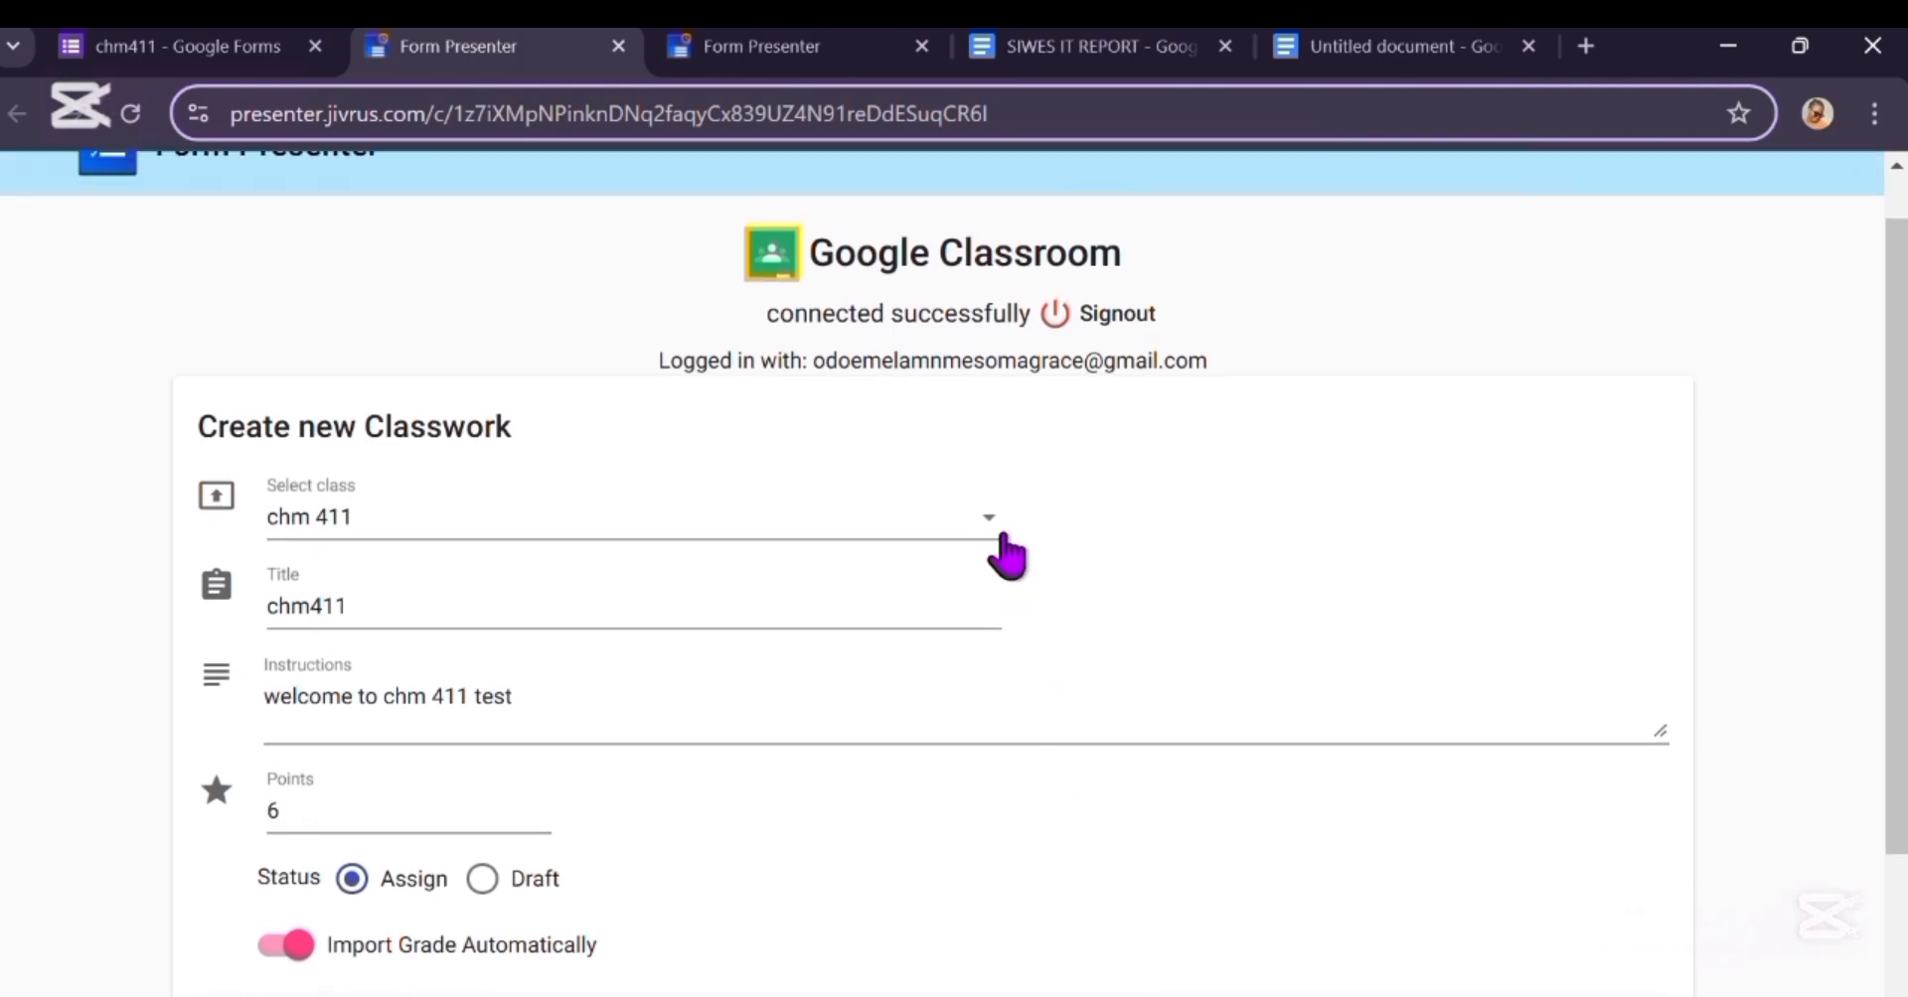
Step: Create classwork titled chm411 for the chm 411 class, keeping 6 points, Assign status and automatic grade import
scroll(1005, 556, down, 2)
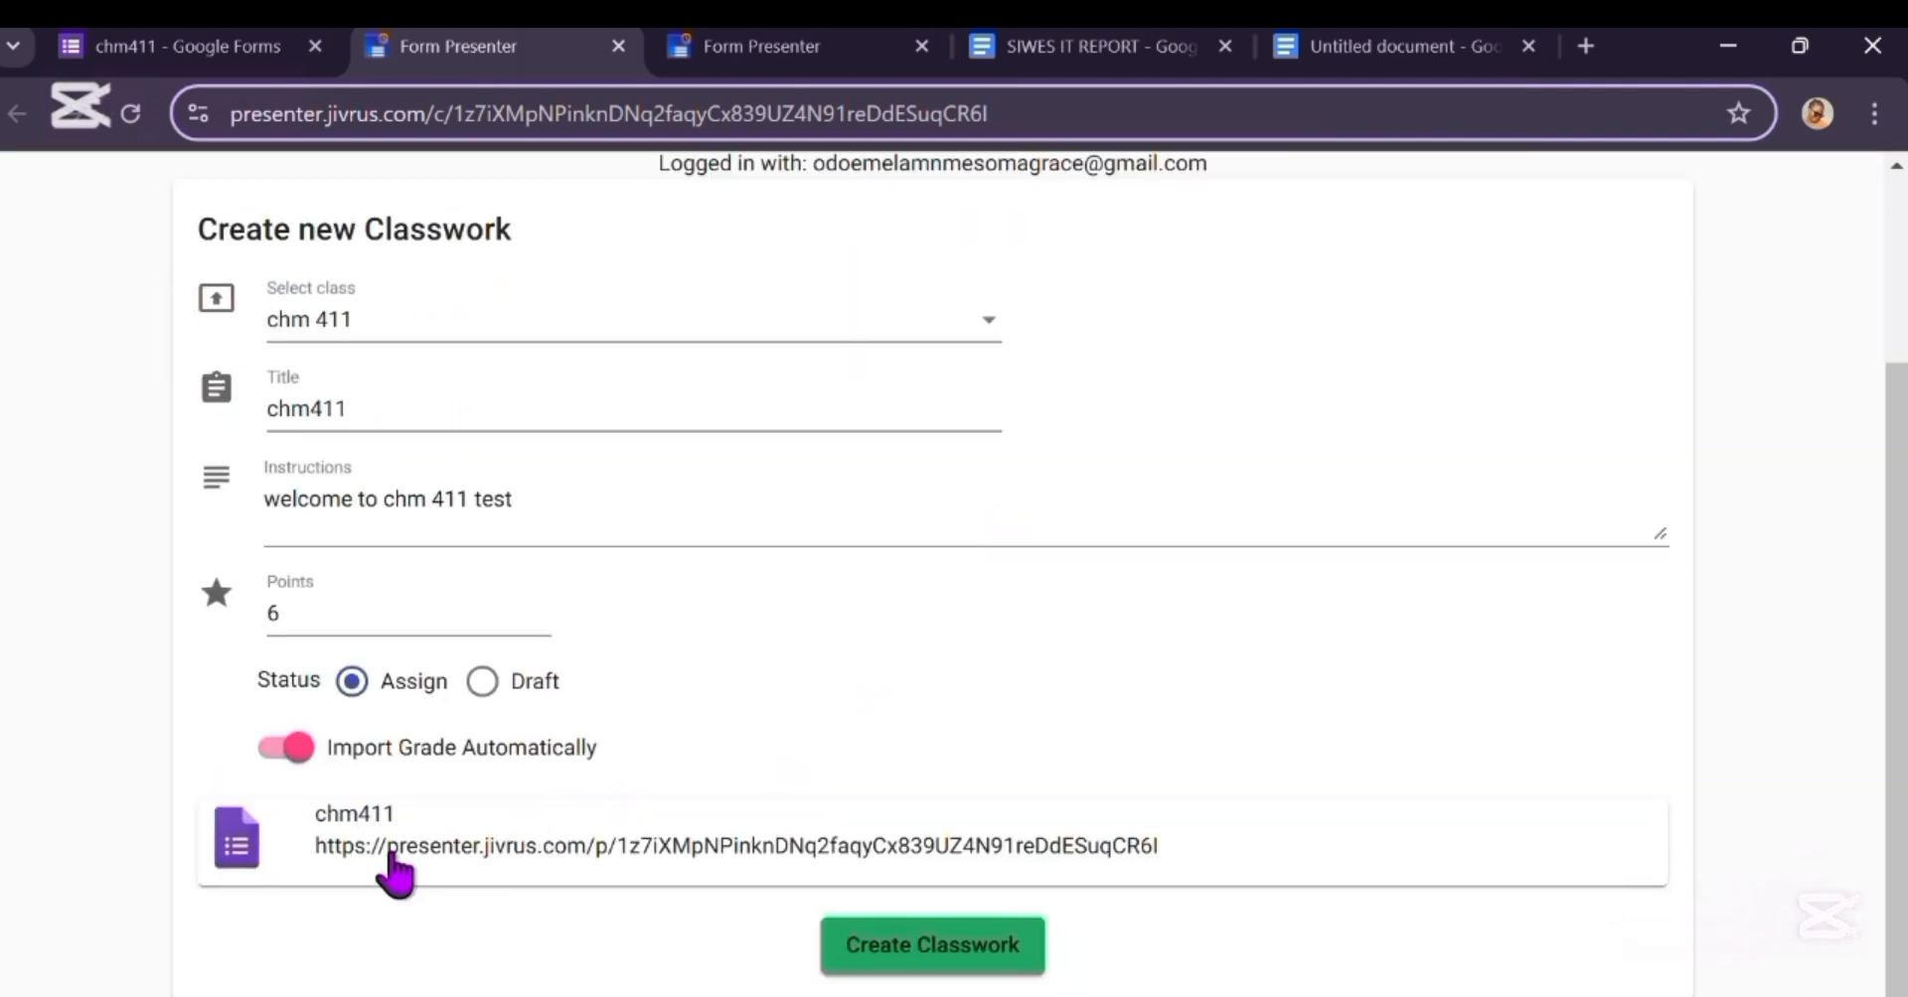
scroll(814, 626, up, 2)
click(1001, 491)
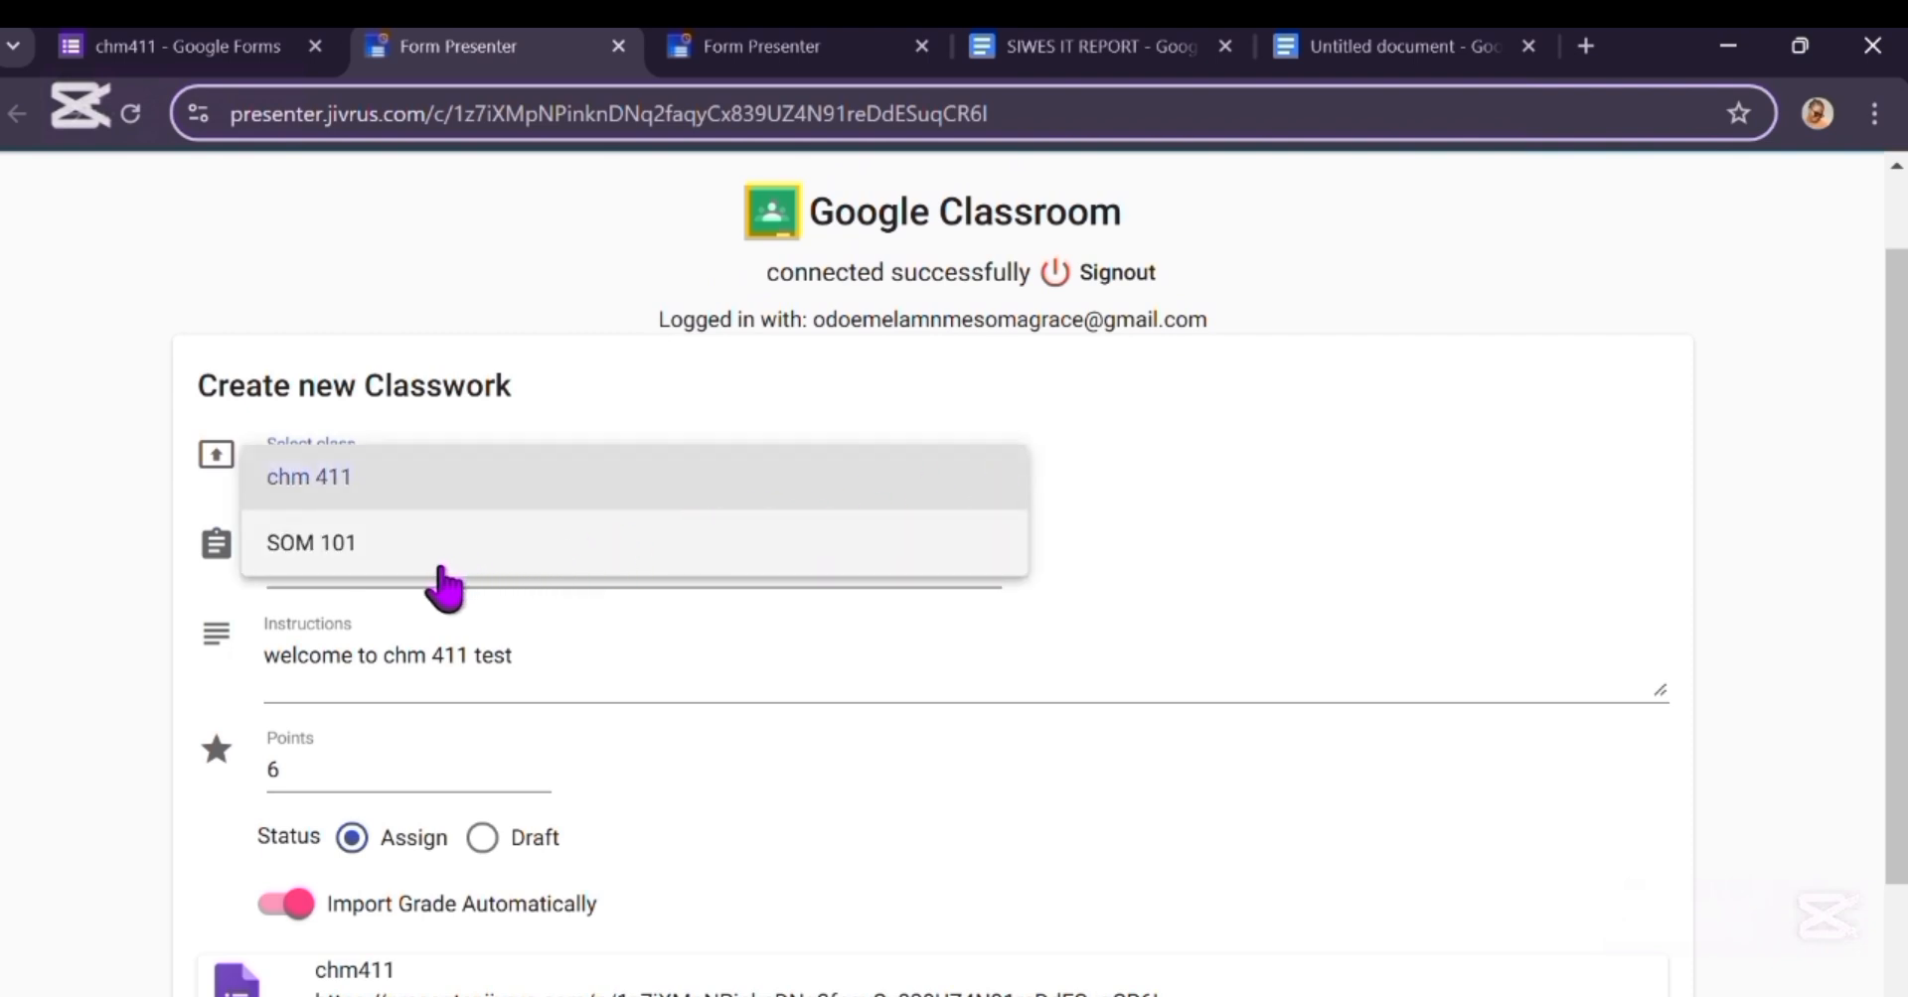
click(447, 482)
scroll(396, 549, down, 1)
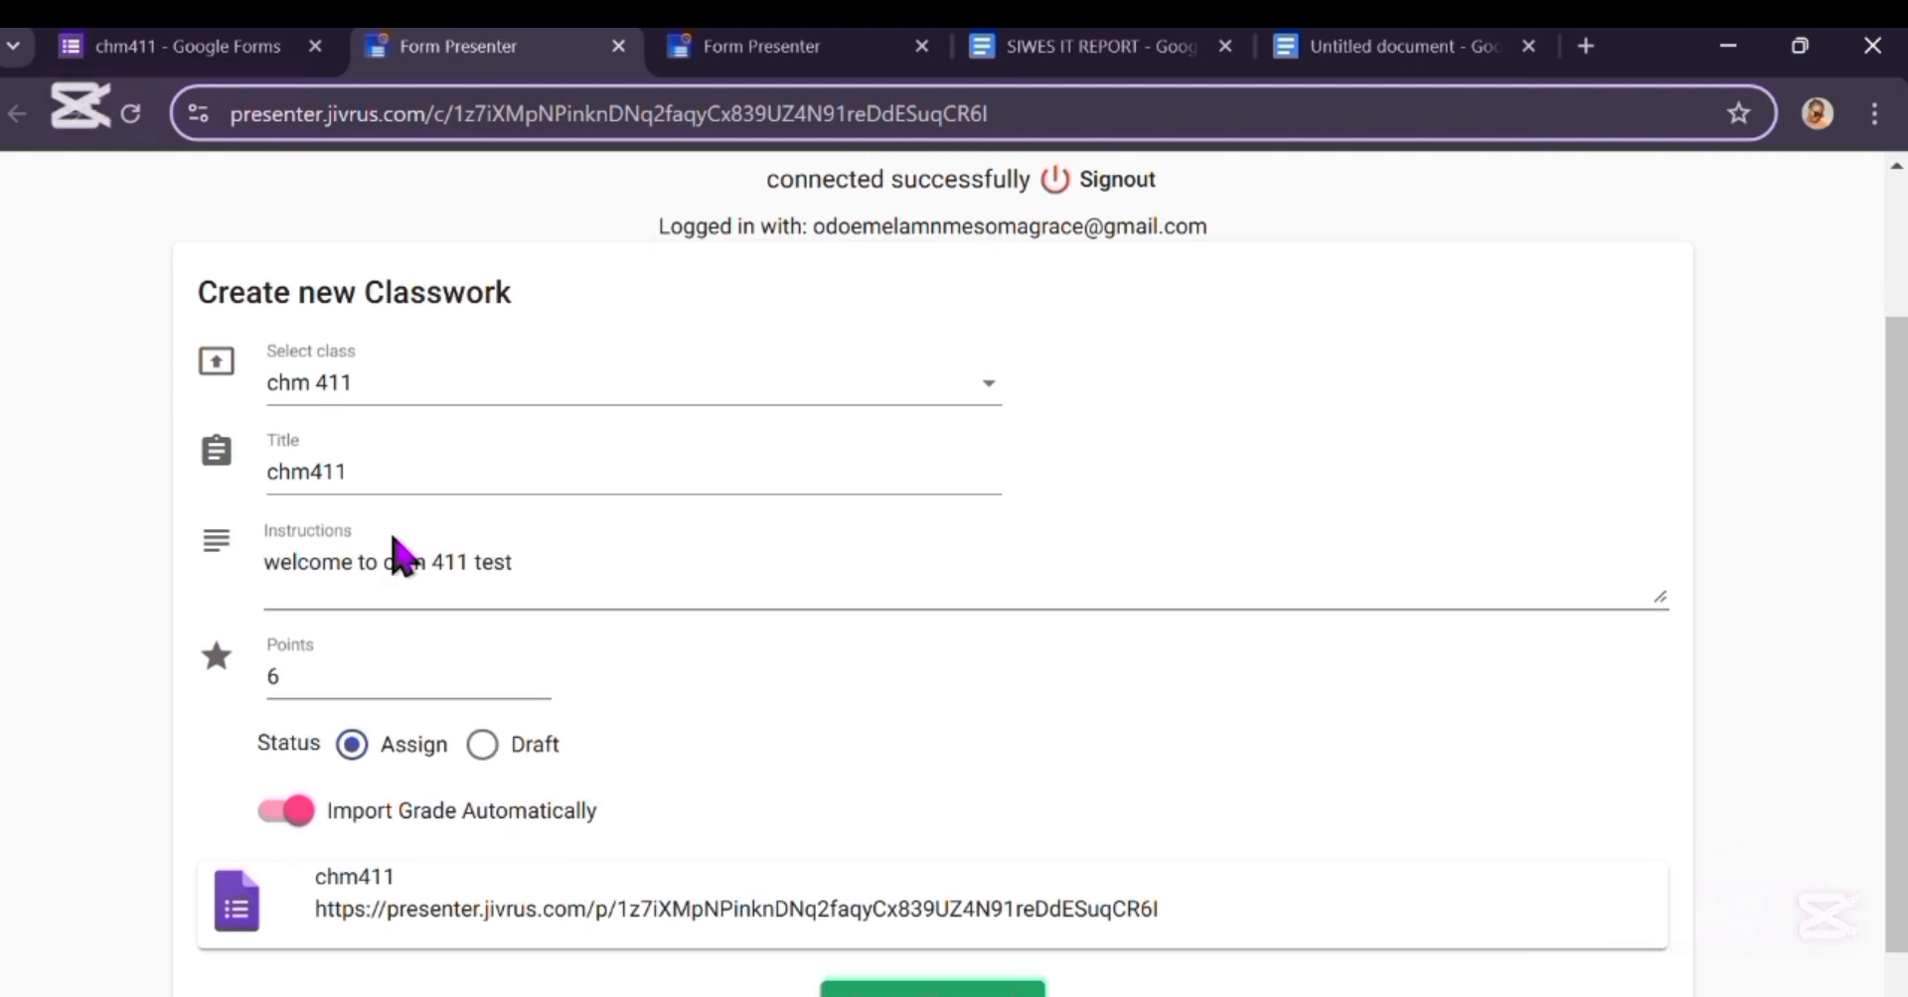
scroll(397, 552, down, 1)
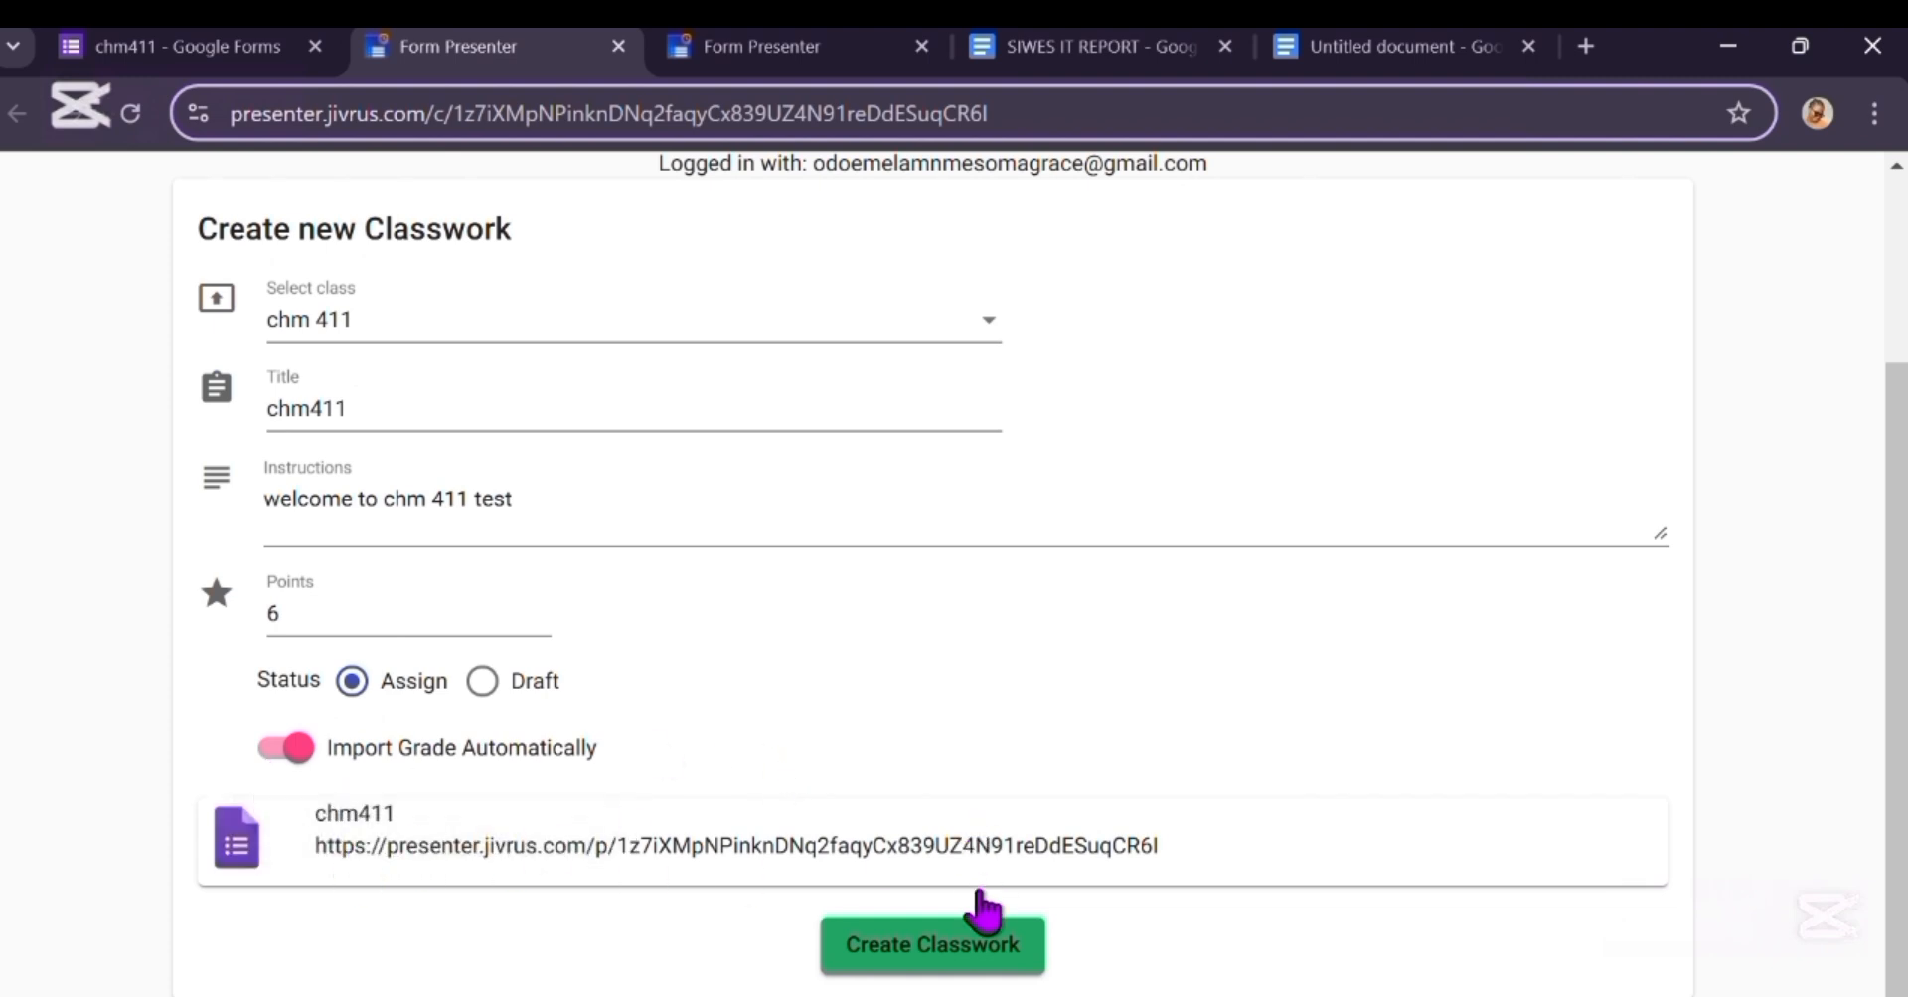
click(966, 960)
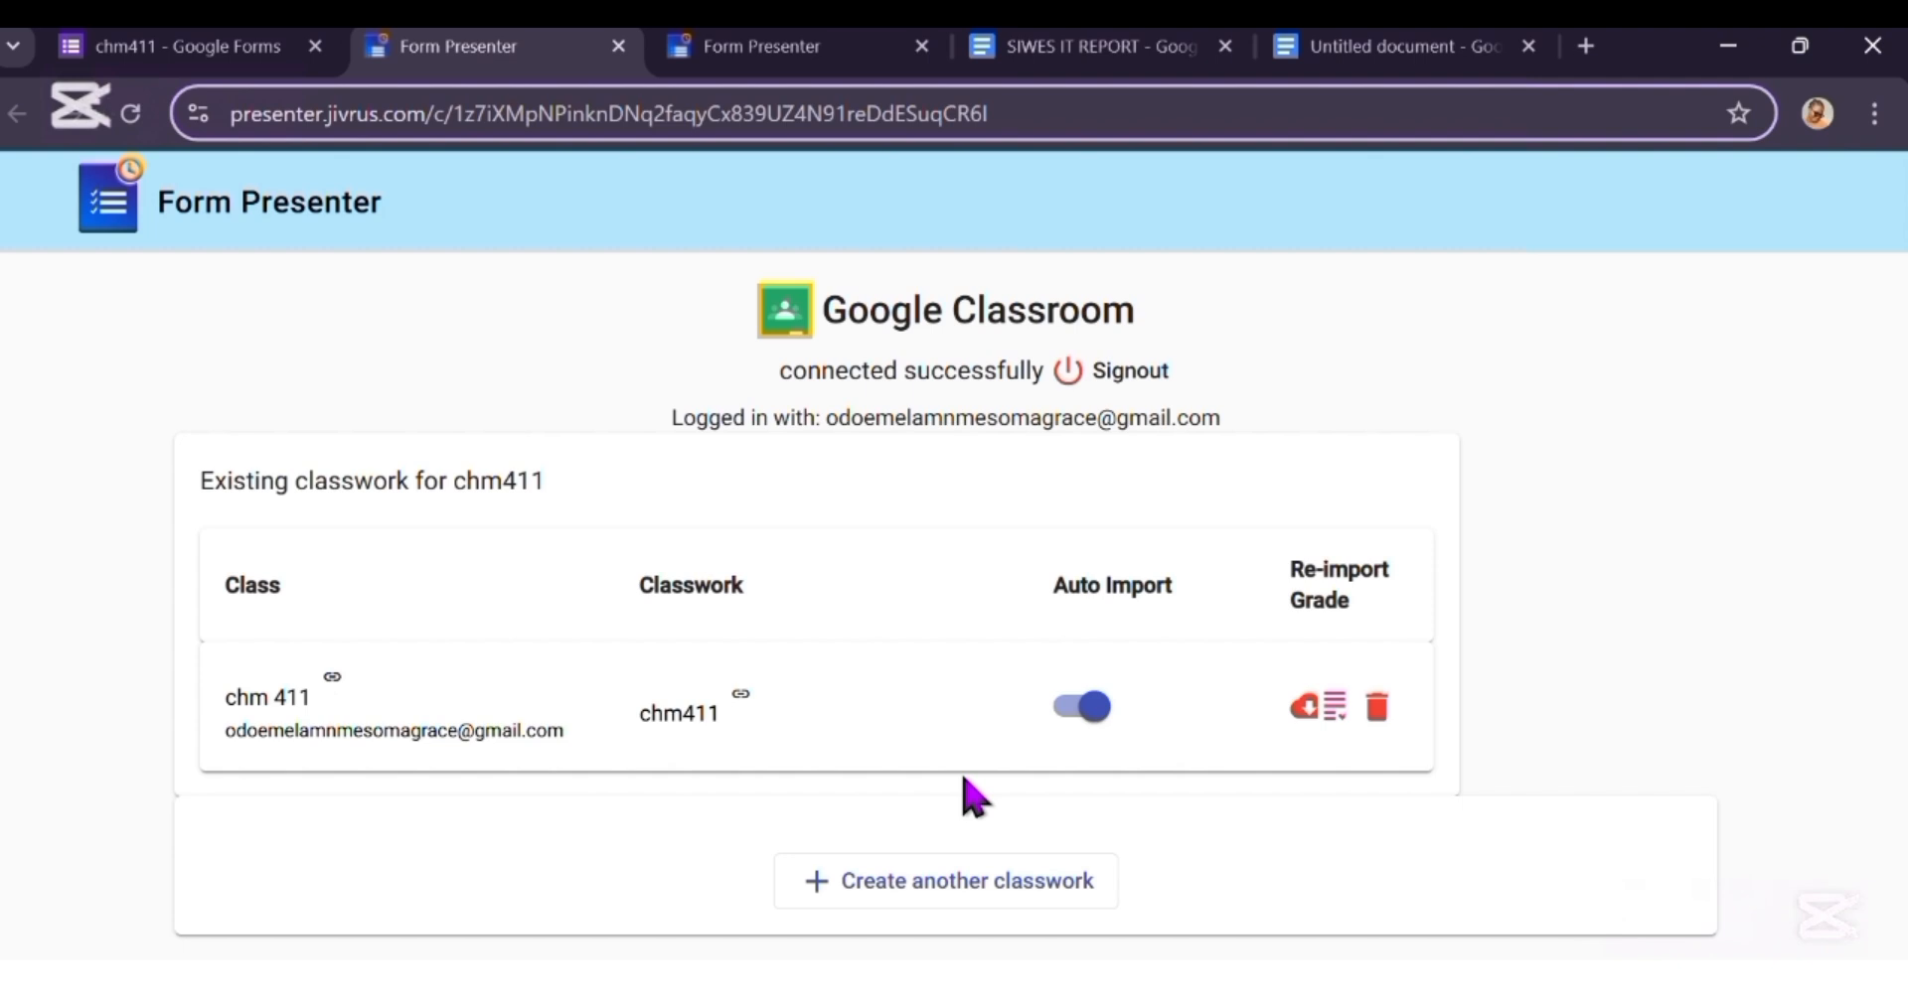
Step: Switch to Google Classroom in a new browser tab, collapse the enrolled classes and open the chm 411 class
key(ctrl+t)
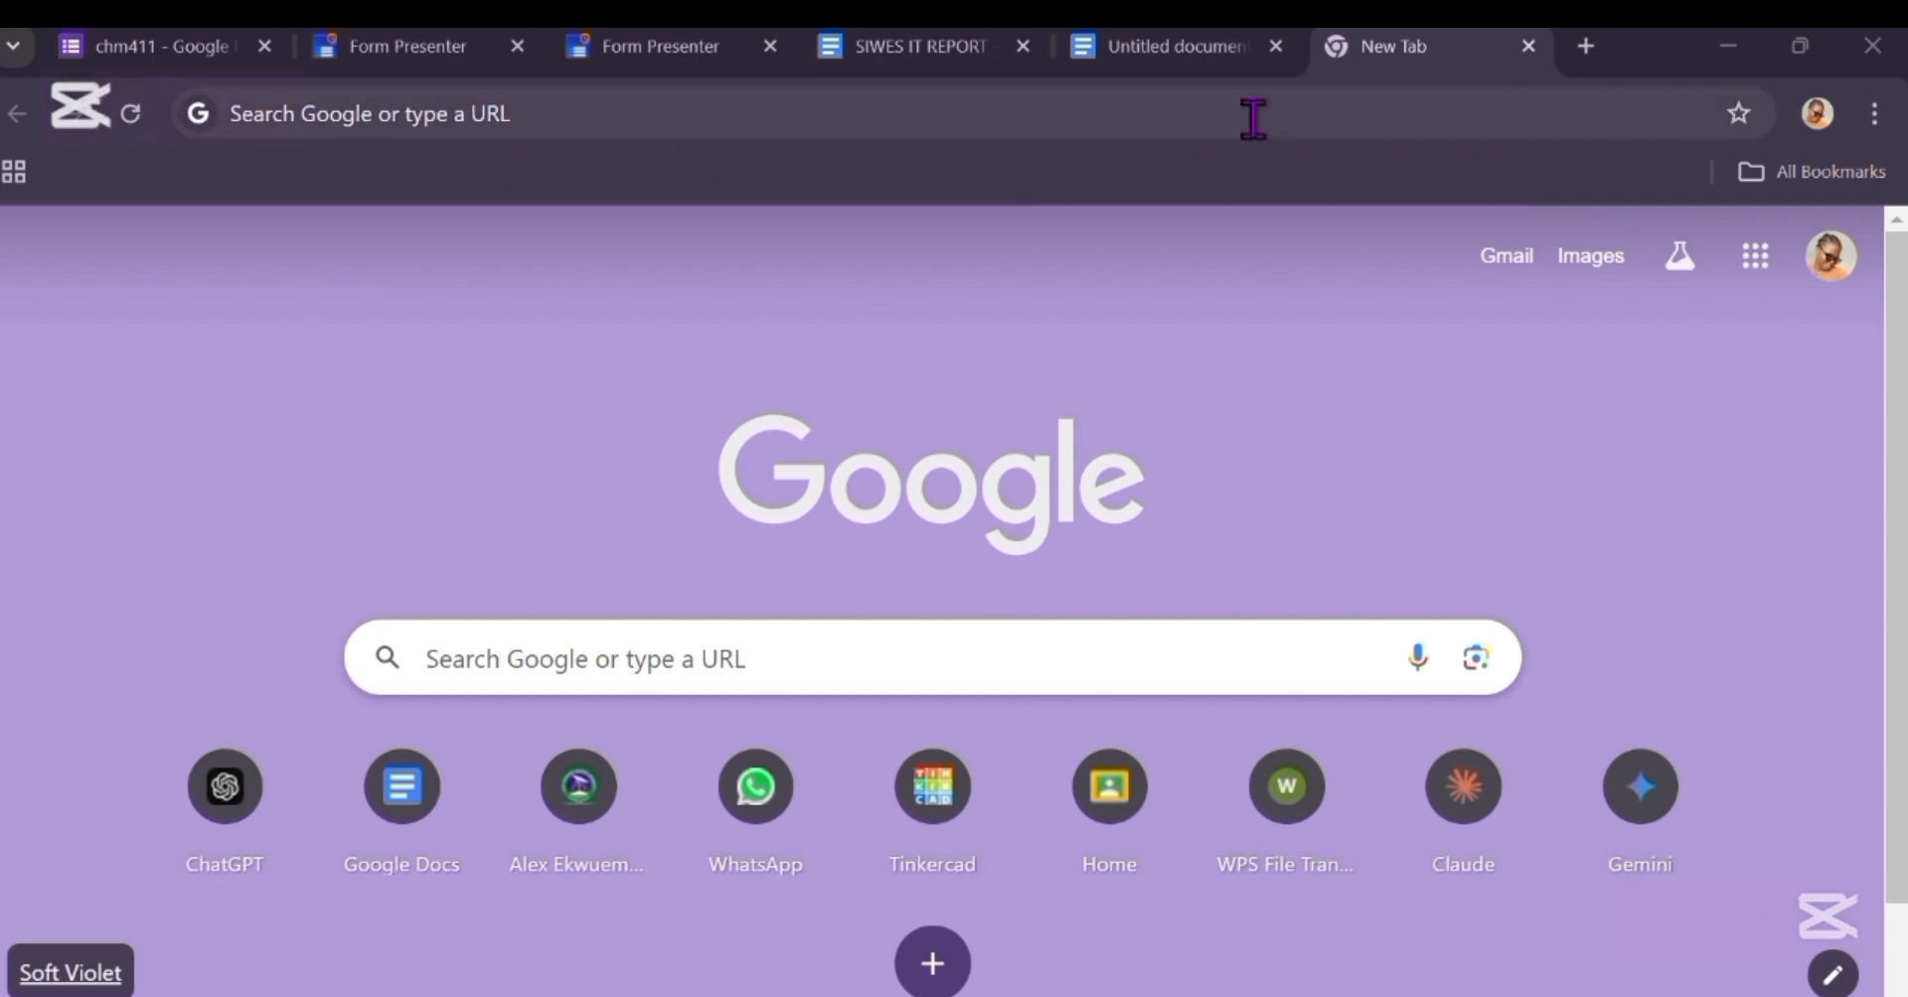
click(1754, 257)
scroll(1638, 631, down, 3)
click(1614, 454)
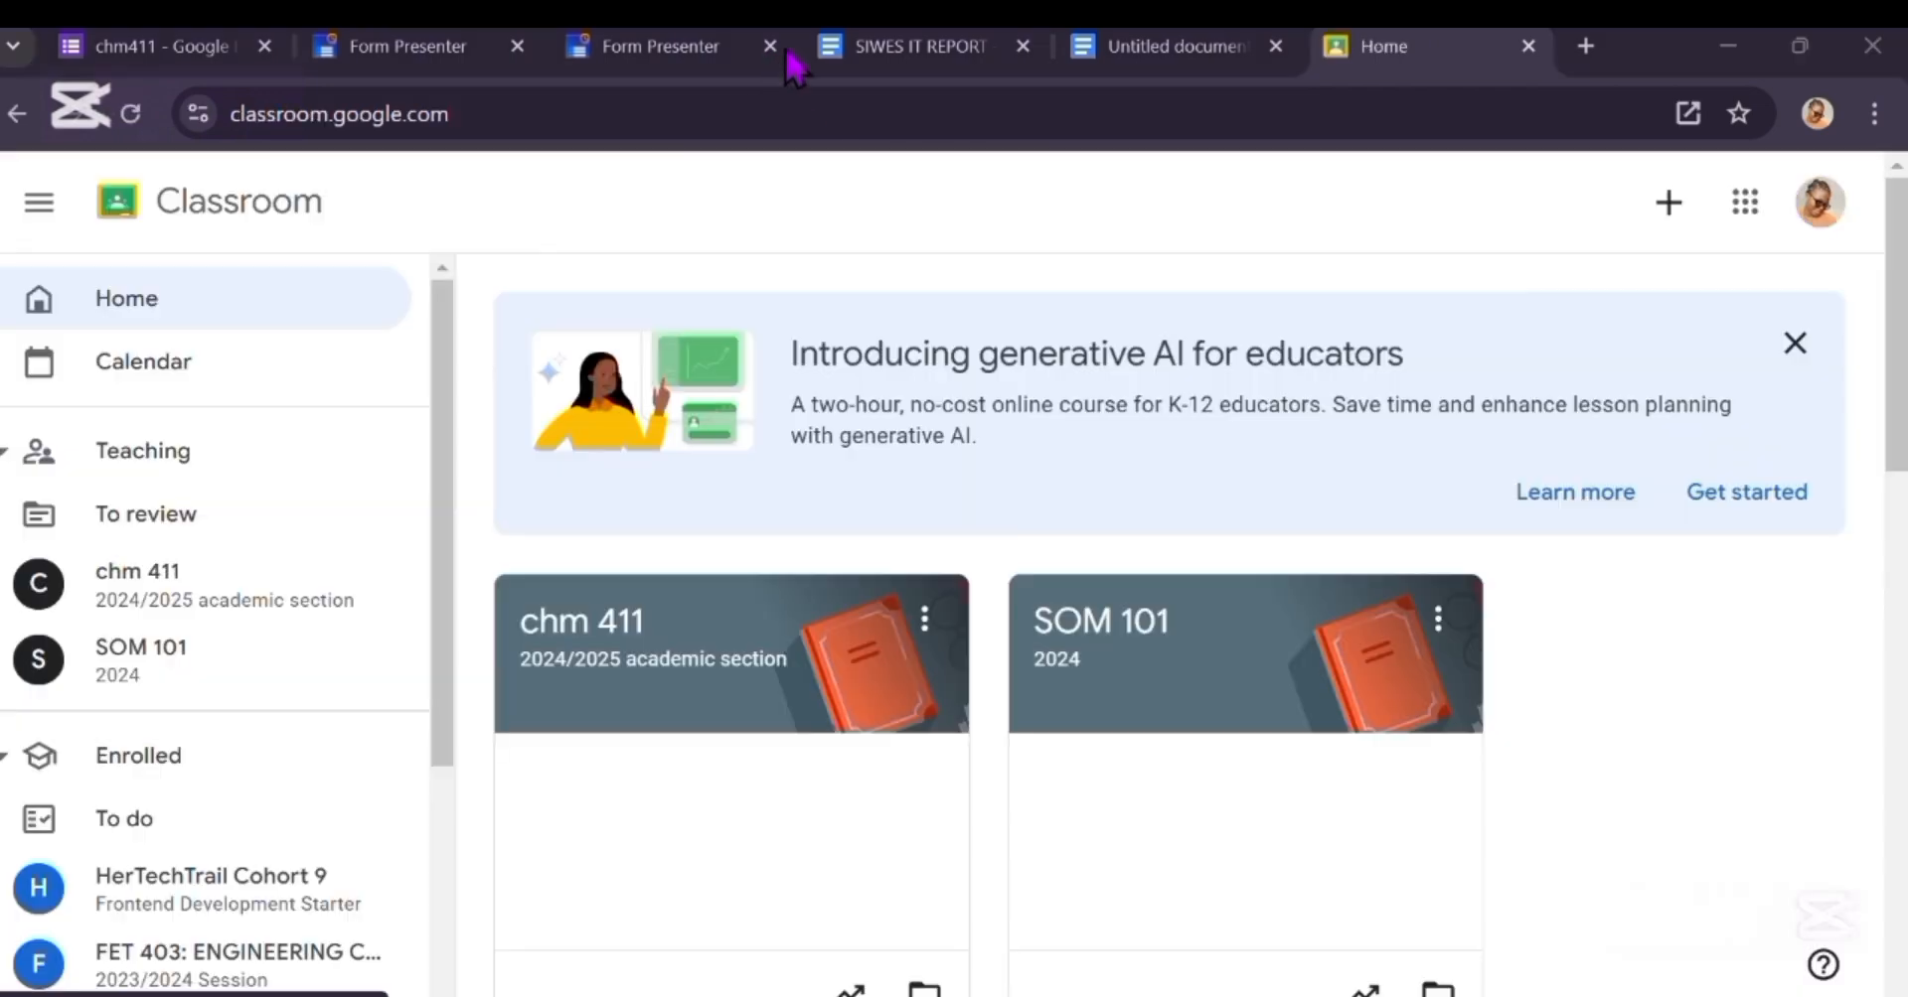
click(39, 756)
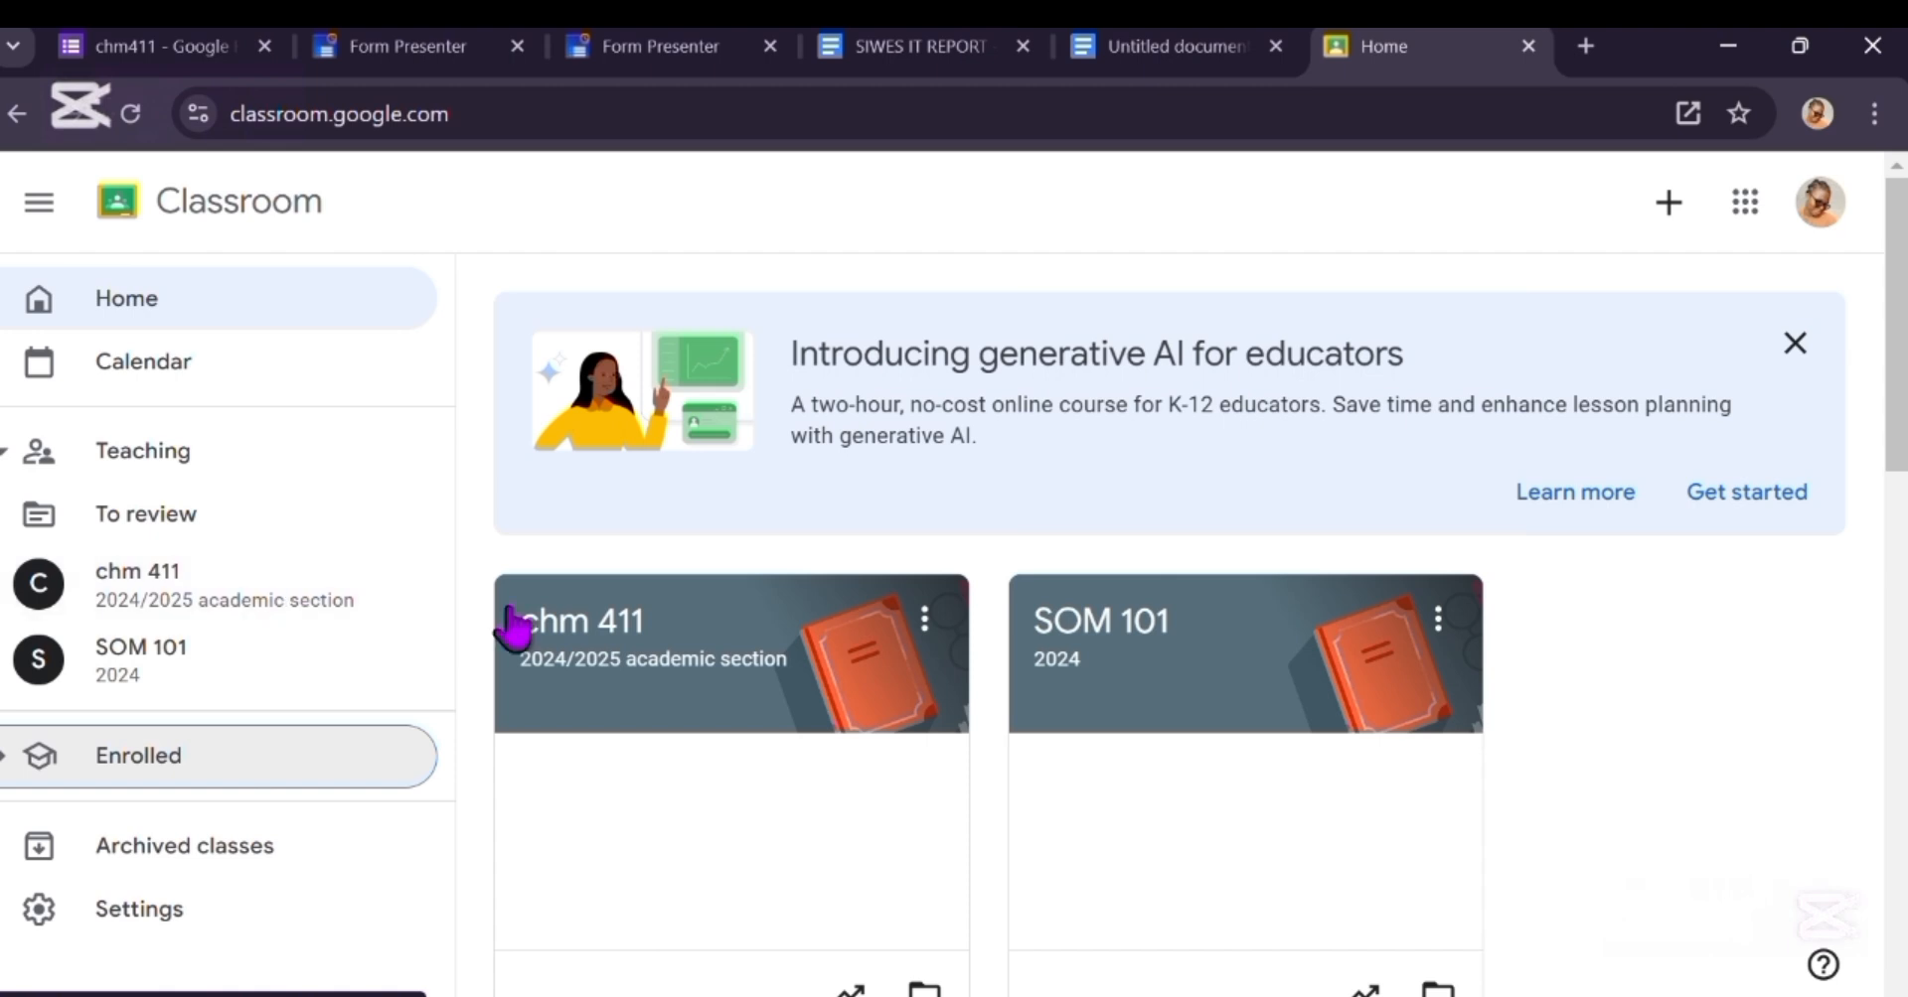
scroll(749, 631, down, 1)
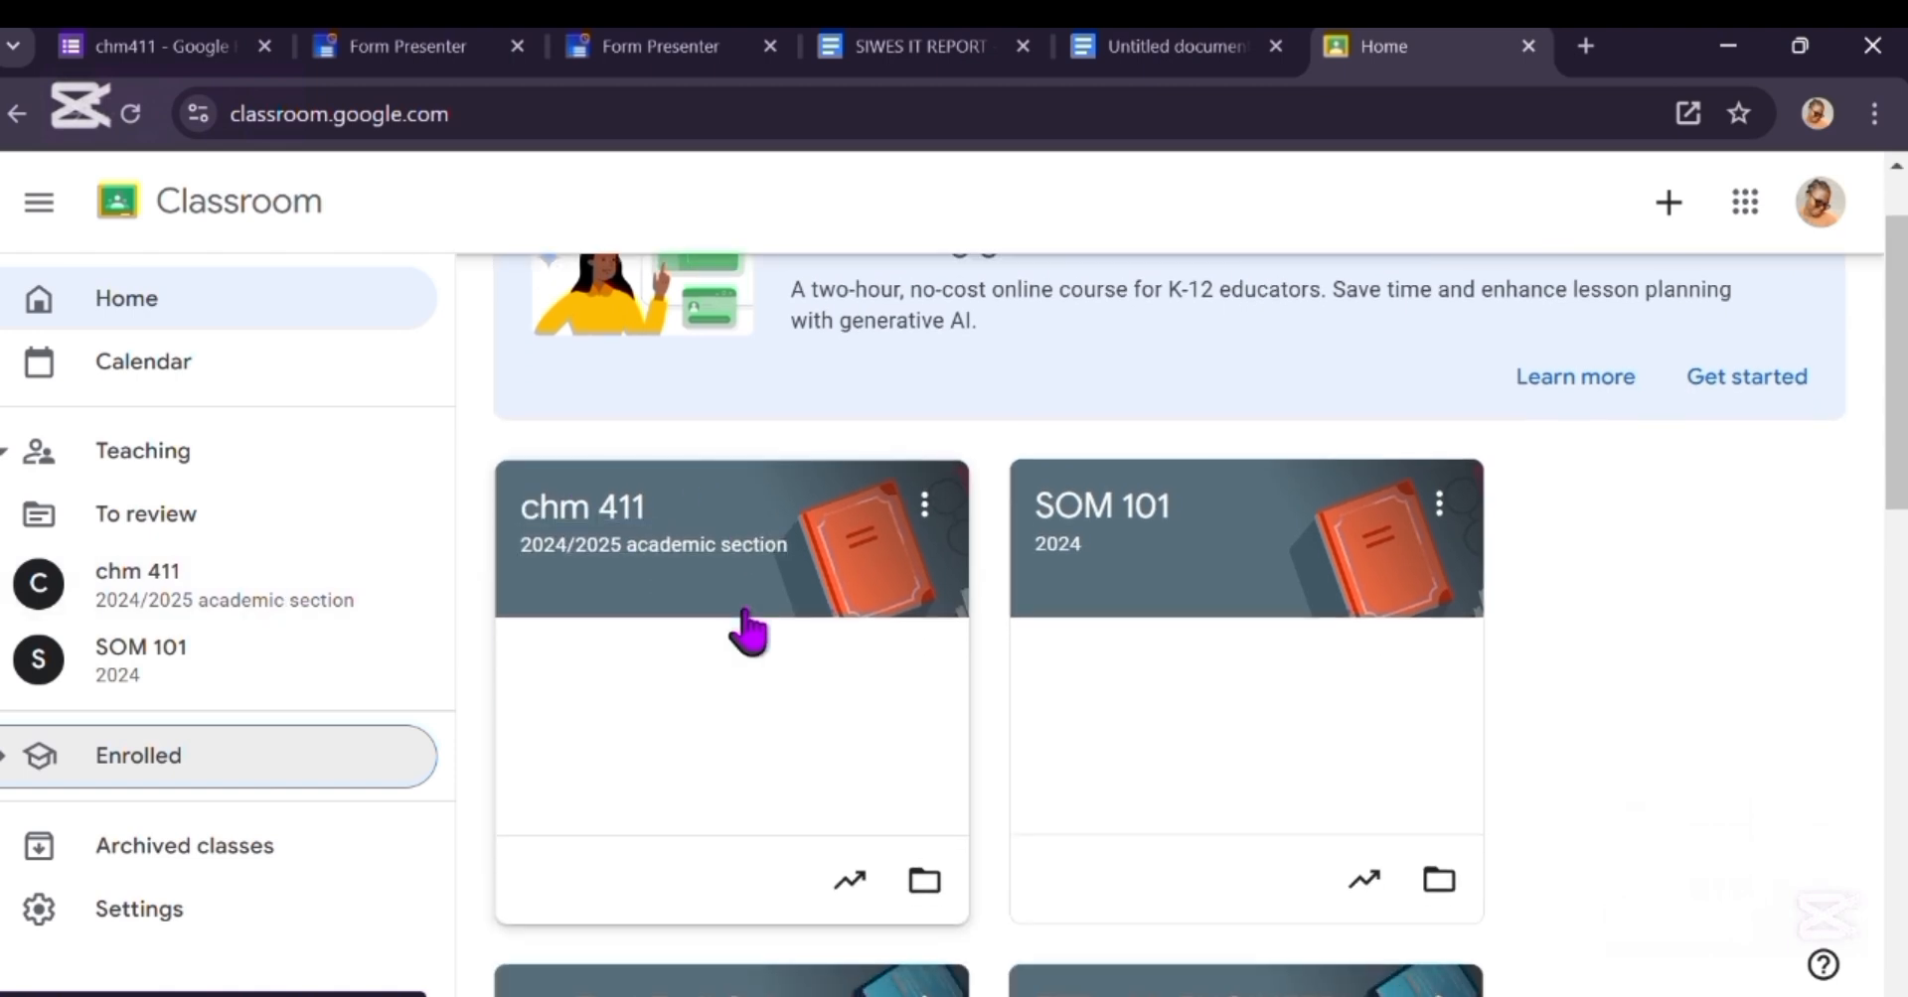
click(770, 536)
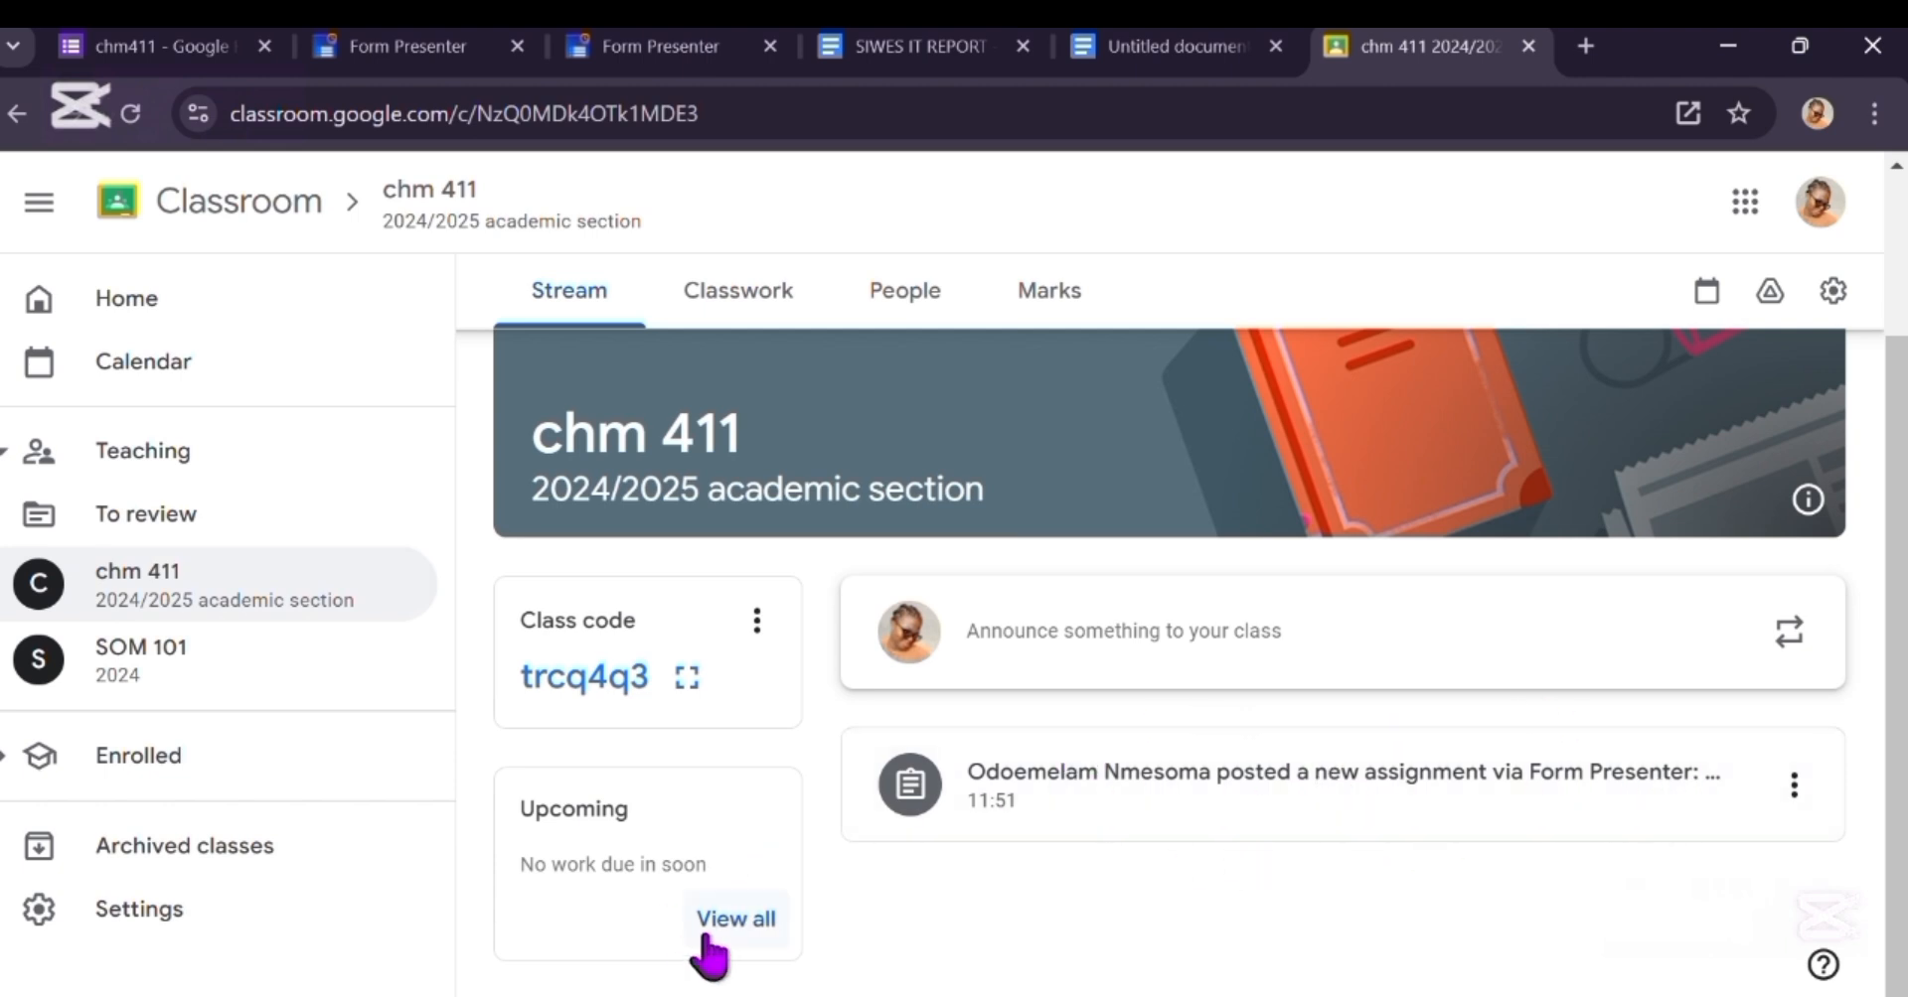
Step: Open the assignment posted via Form Presenter in the class stream and look over its student work overview
click(1053, 795)
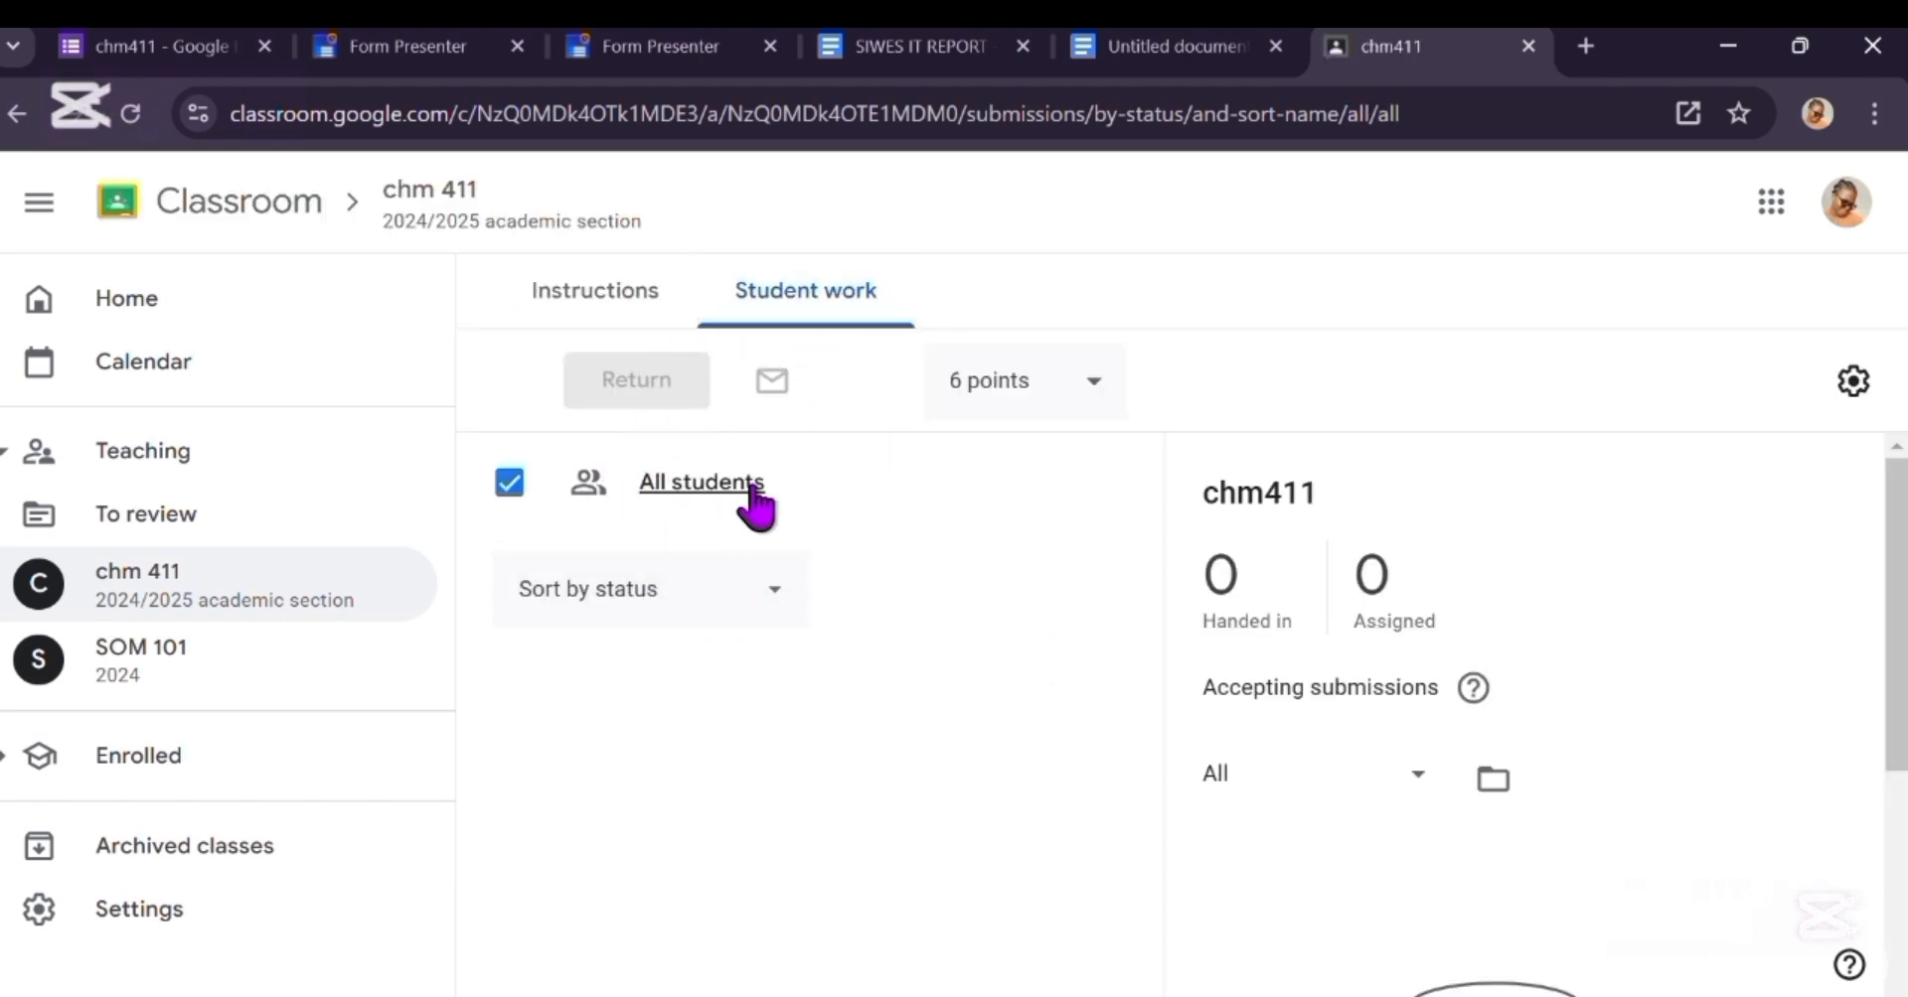
scroll(1535, 457, down, 2)
scroll(1540, 463, up, 2)
scroll(1538, 463, down, 4)
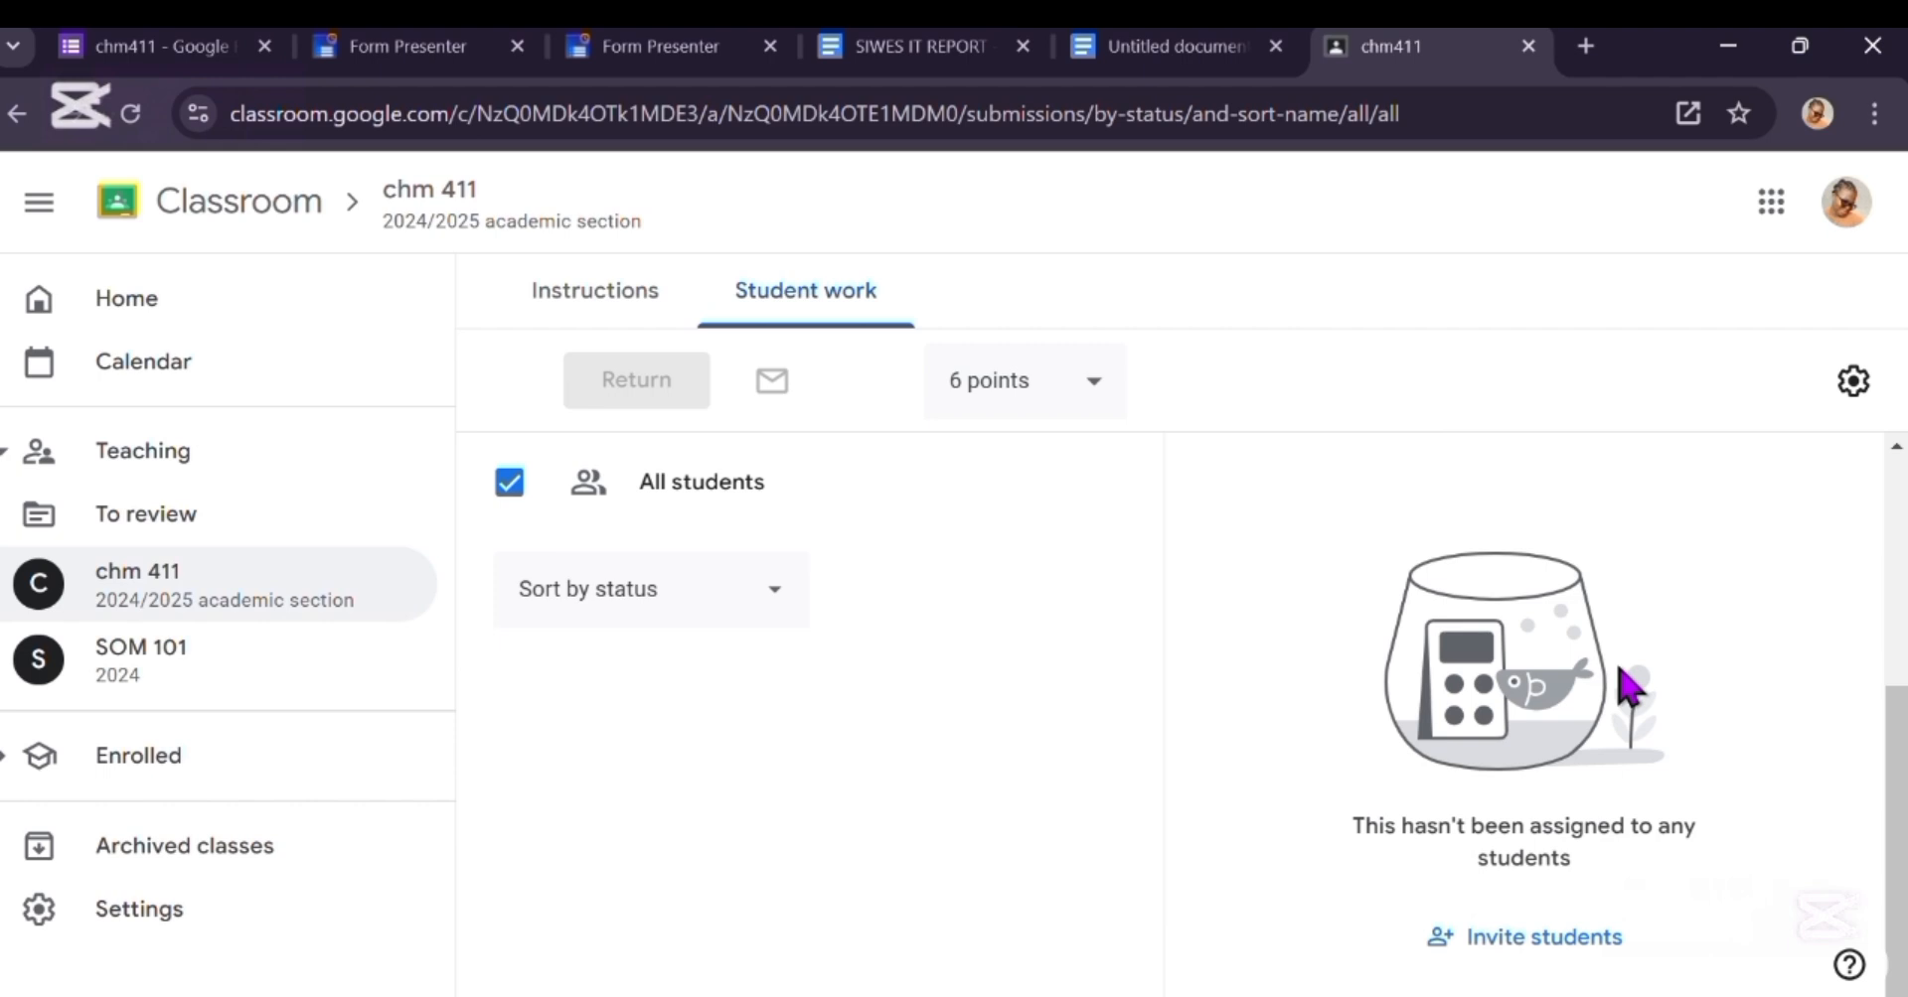
scroll(1624, 684, up, 4)
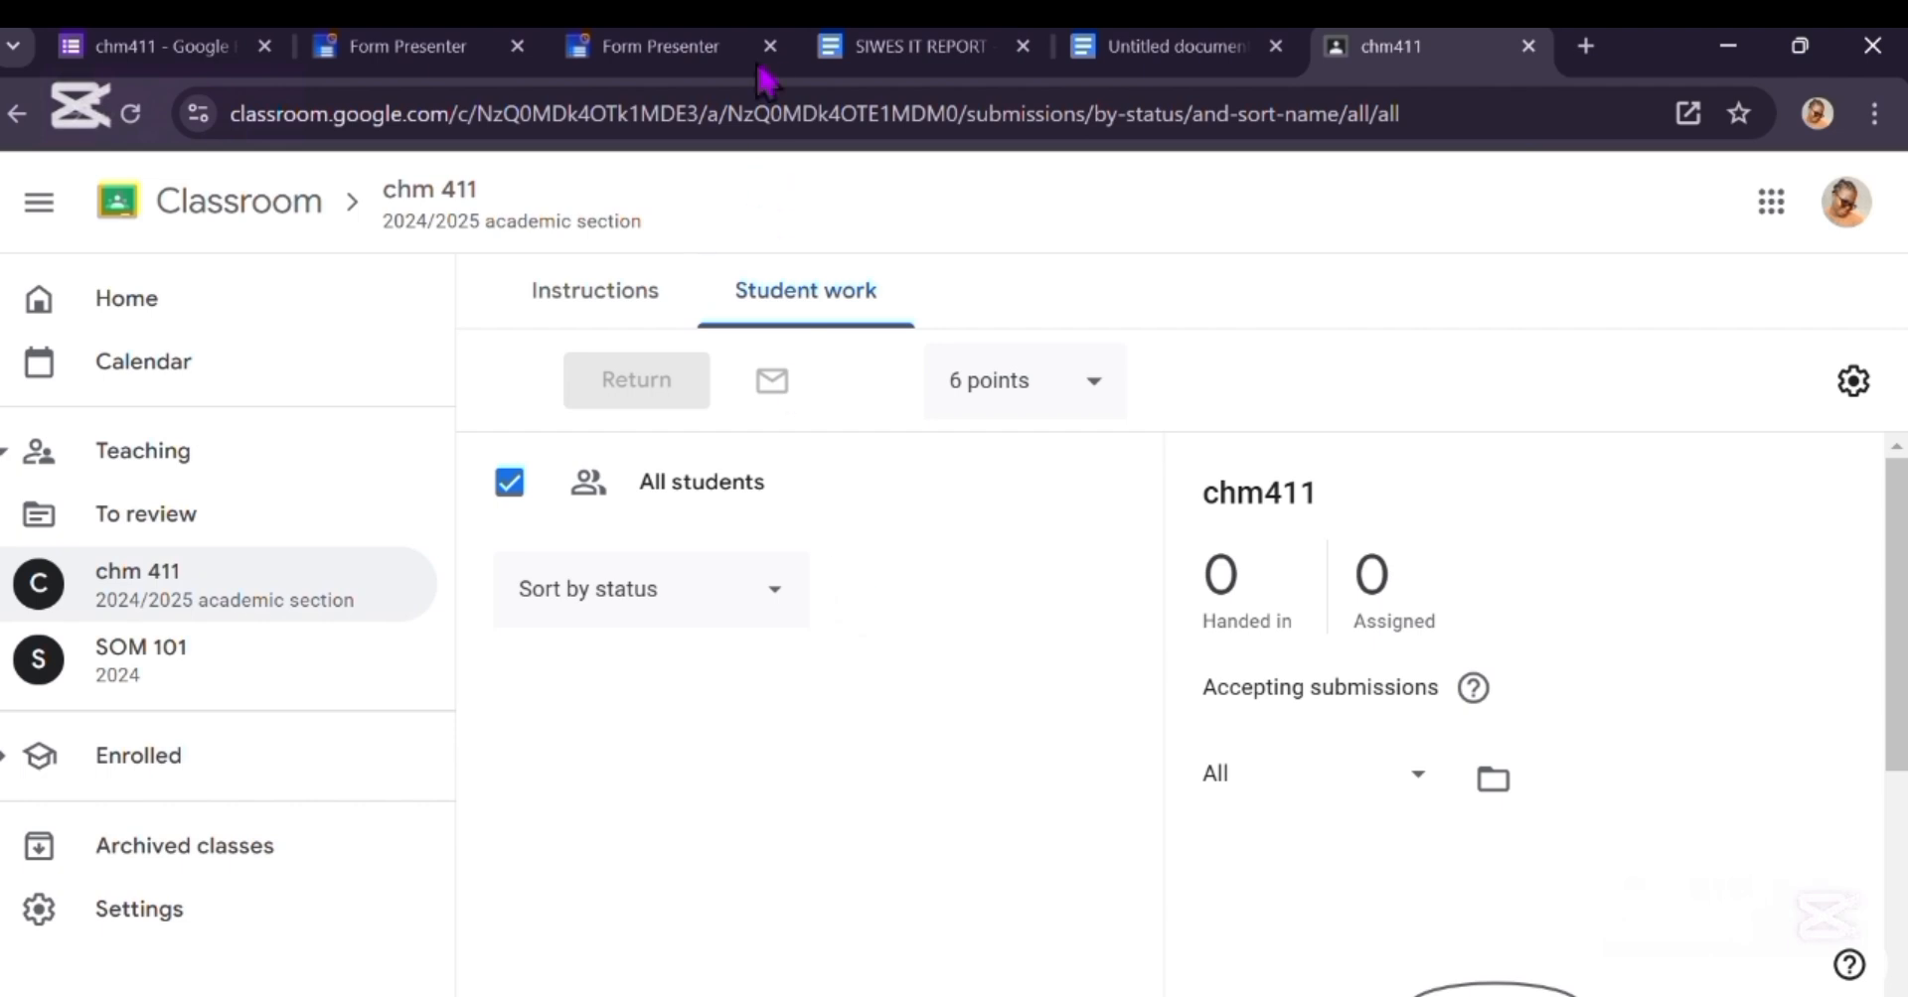
Step: Switch to Google Forms in a new browser tab and open the chm411 form from the recent forms
key(ctrl+t)
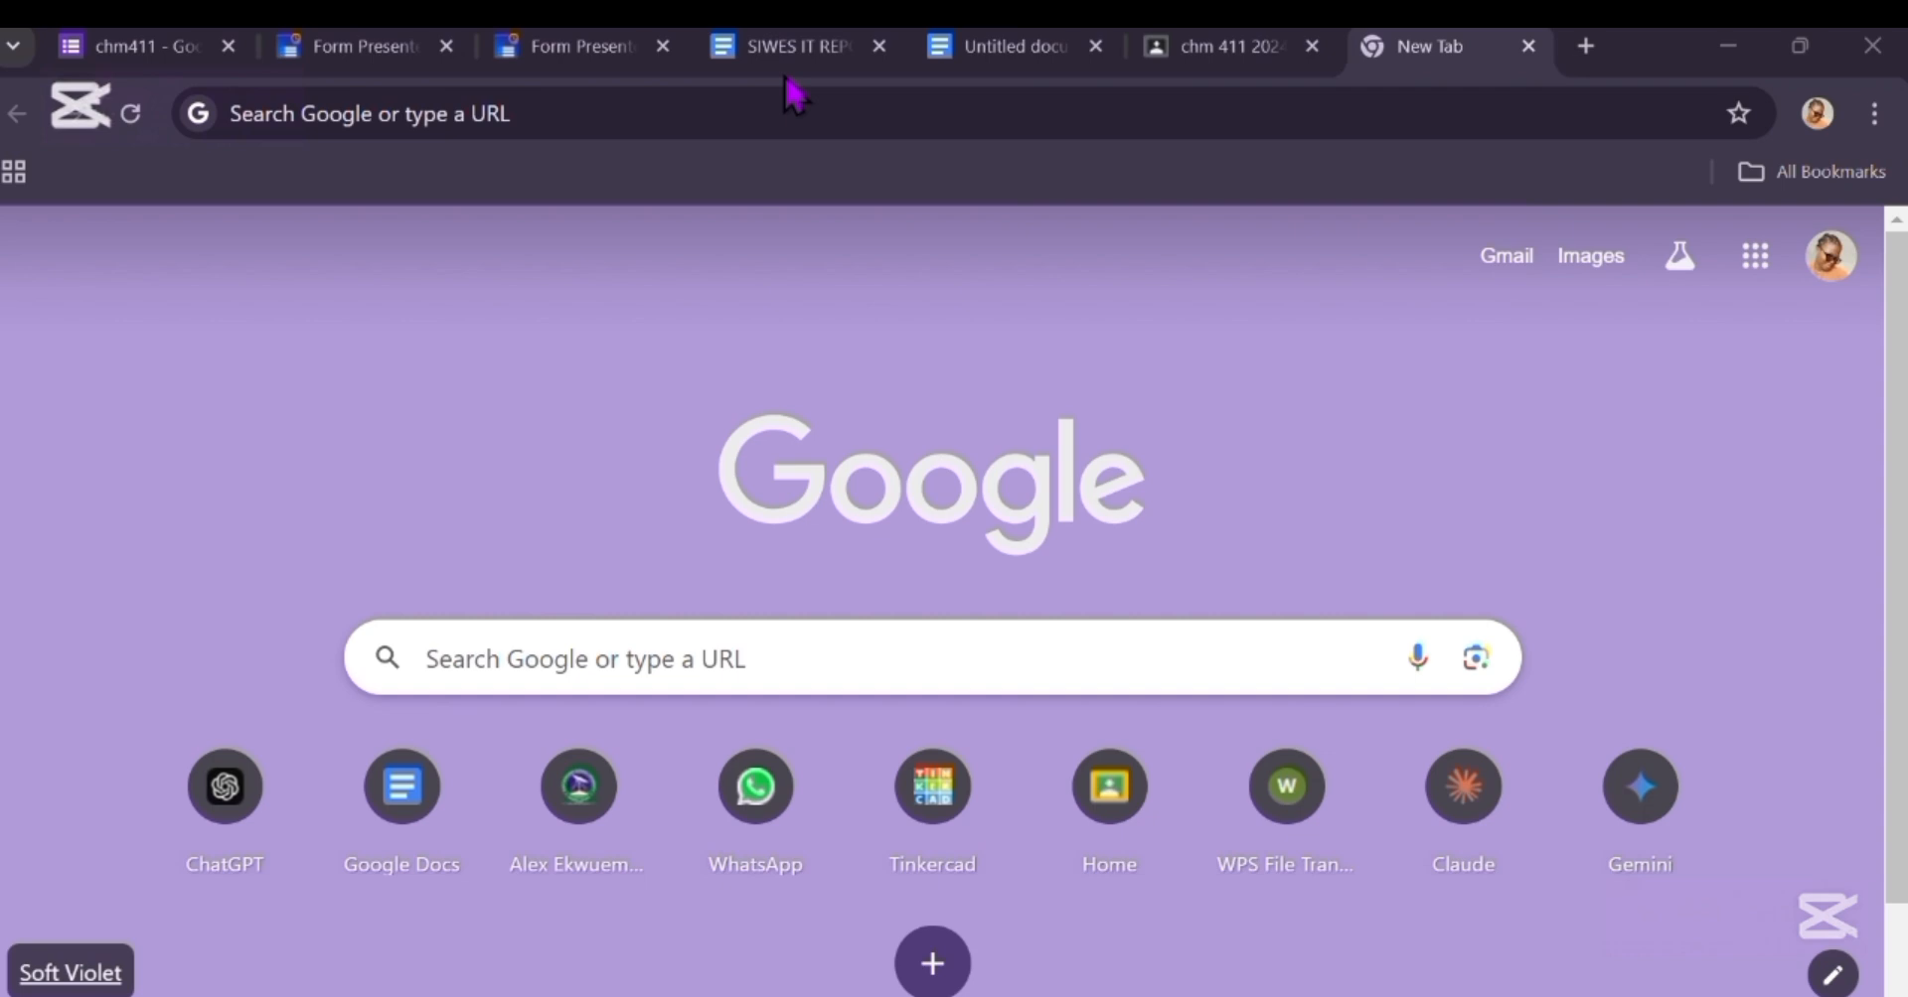
click(1751, 266)
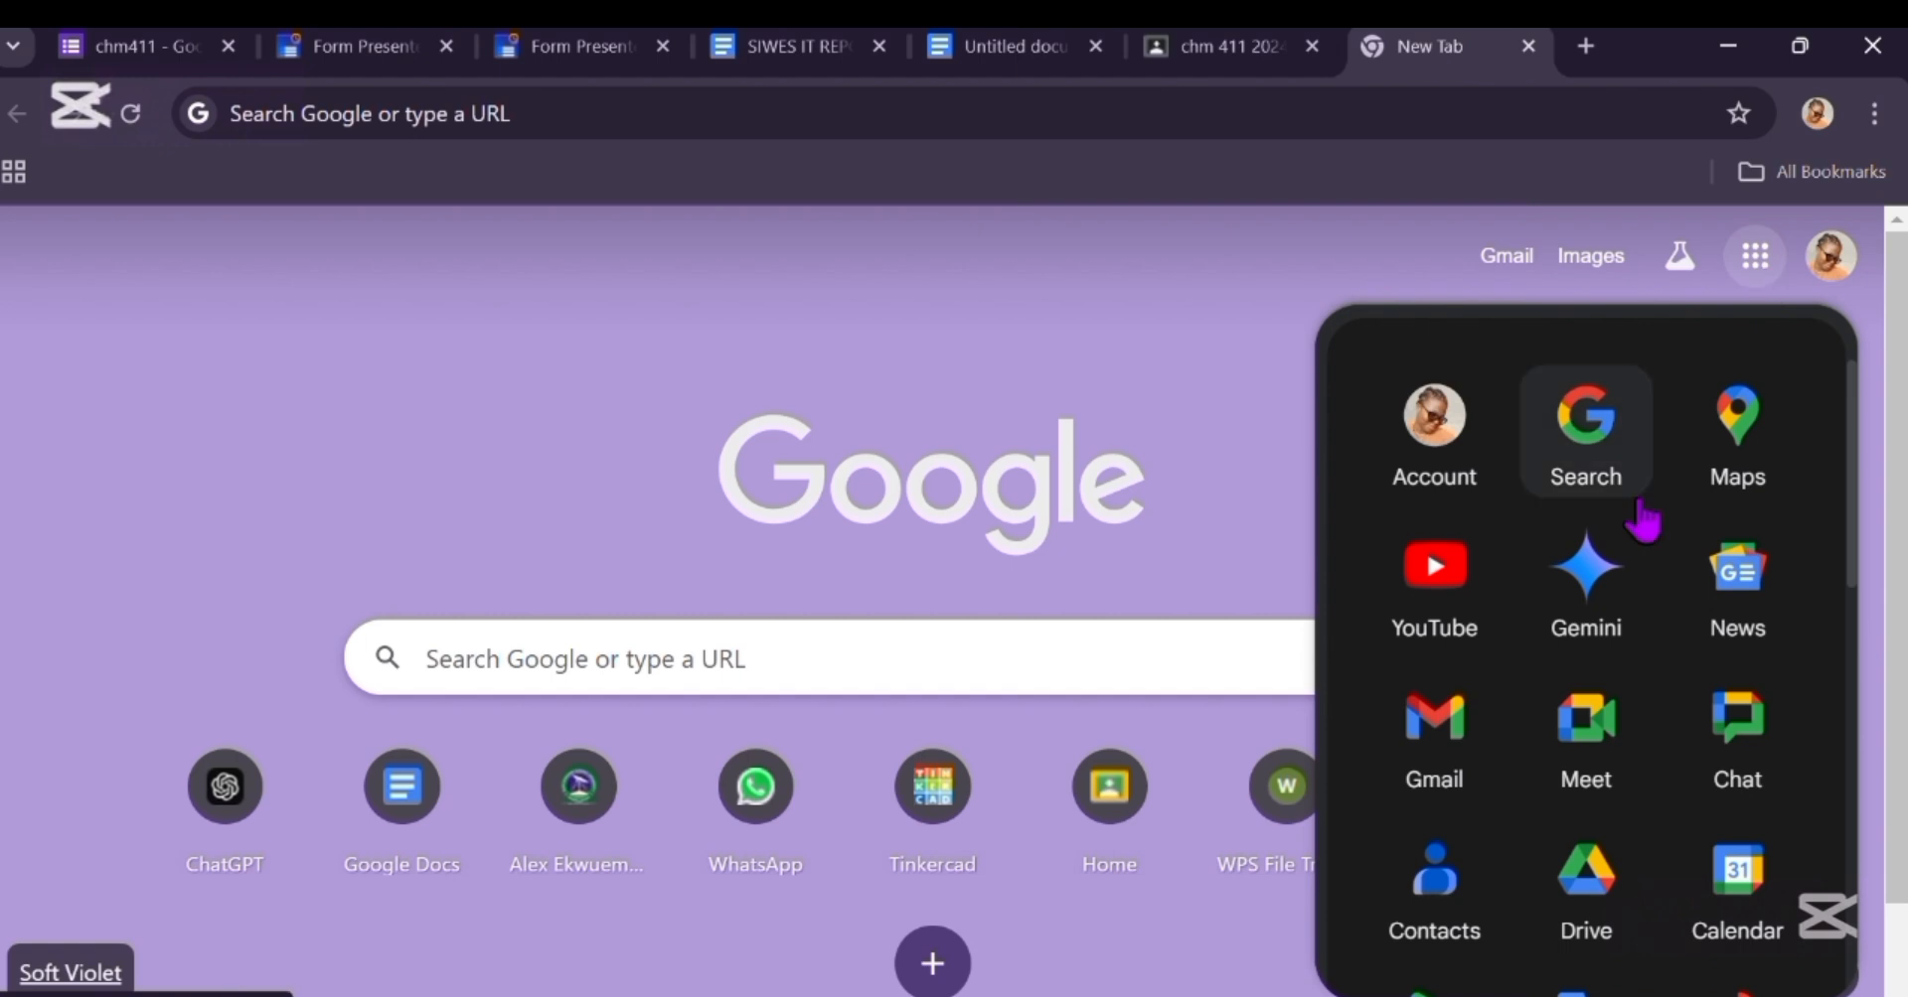
scroll(1641, 517, down, 10)
click(1452, 500)
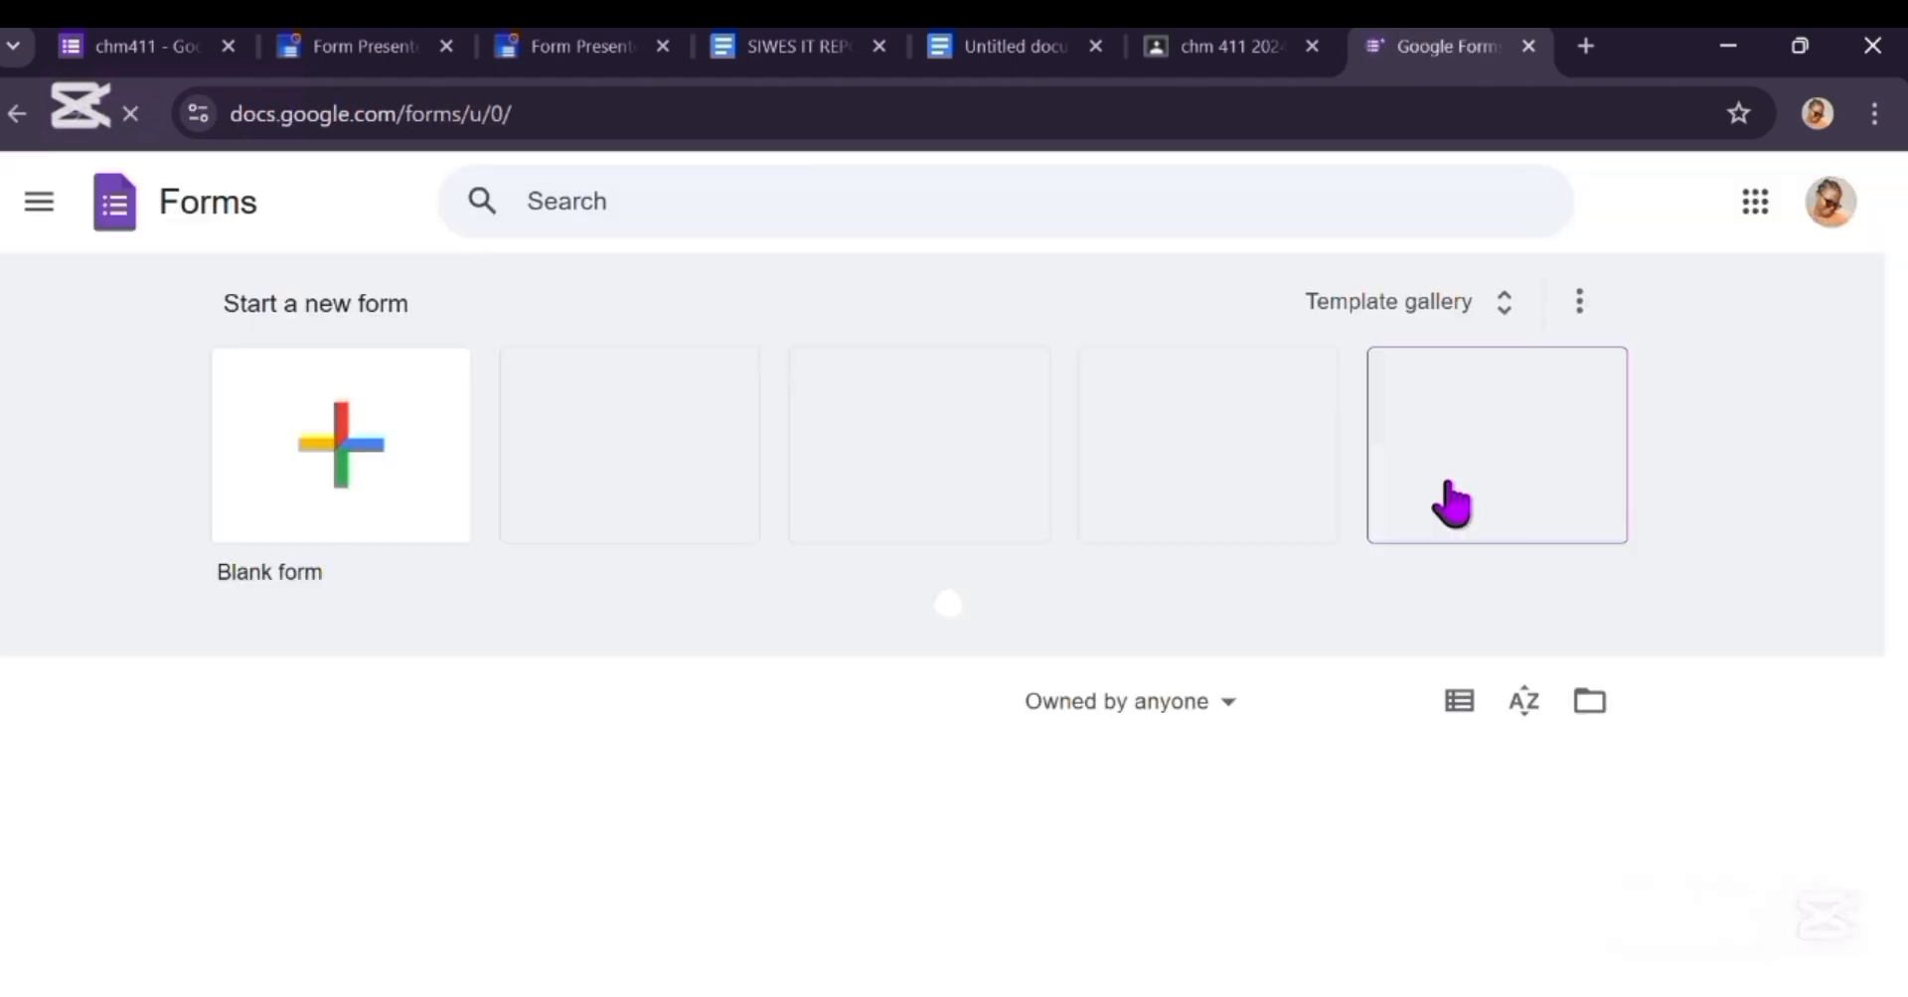
scroll(1044, 517, down, 3)
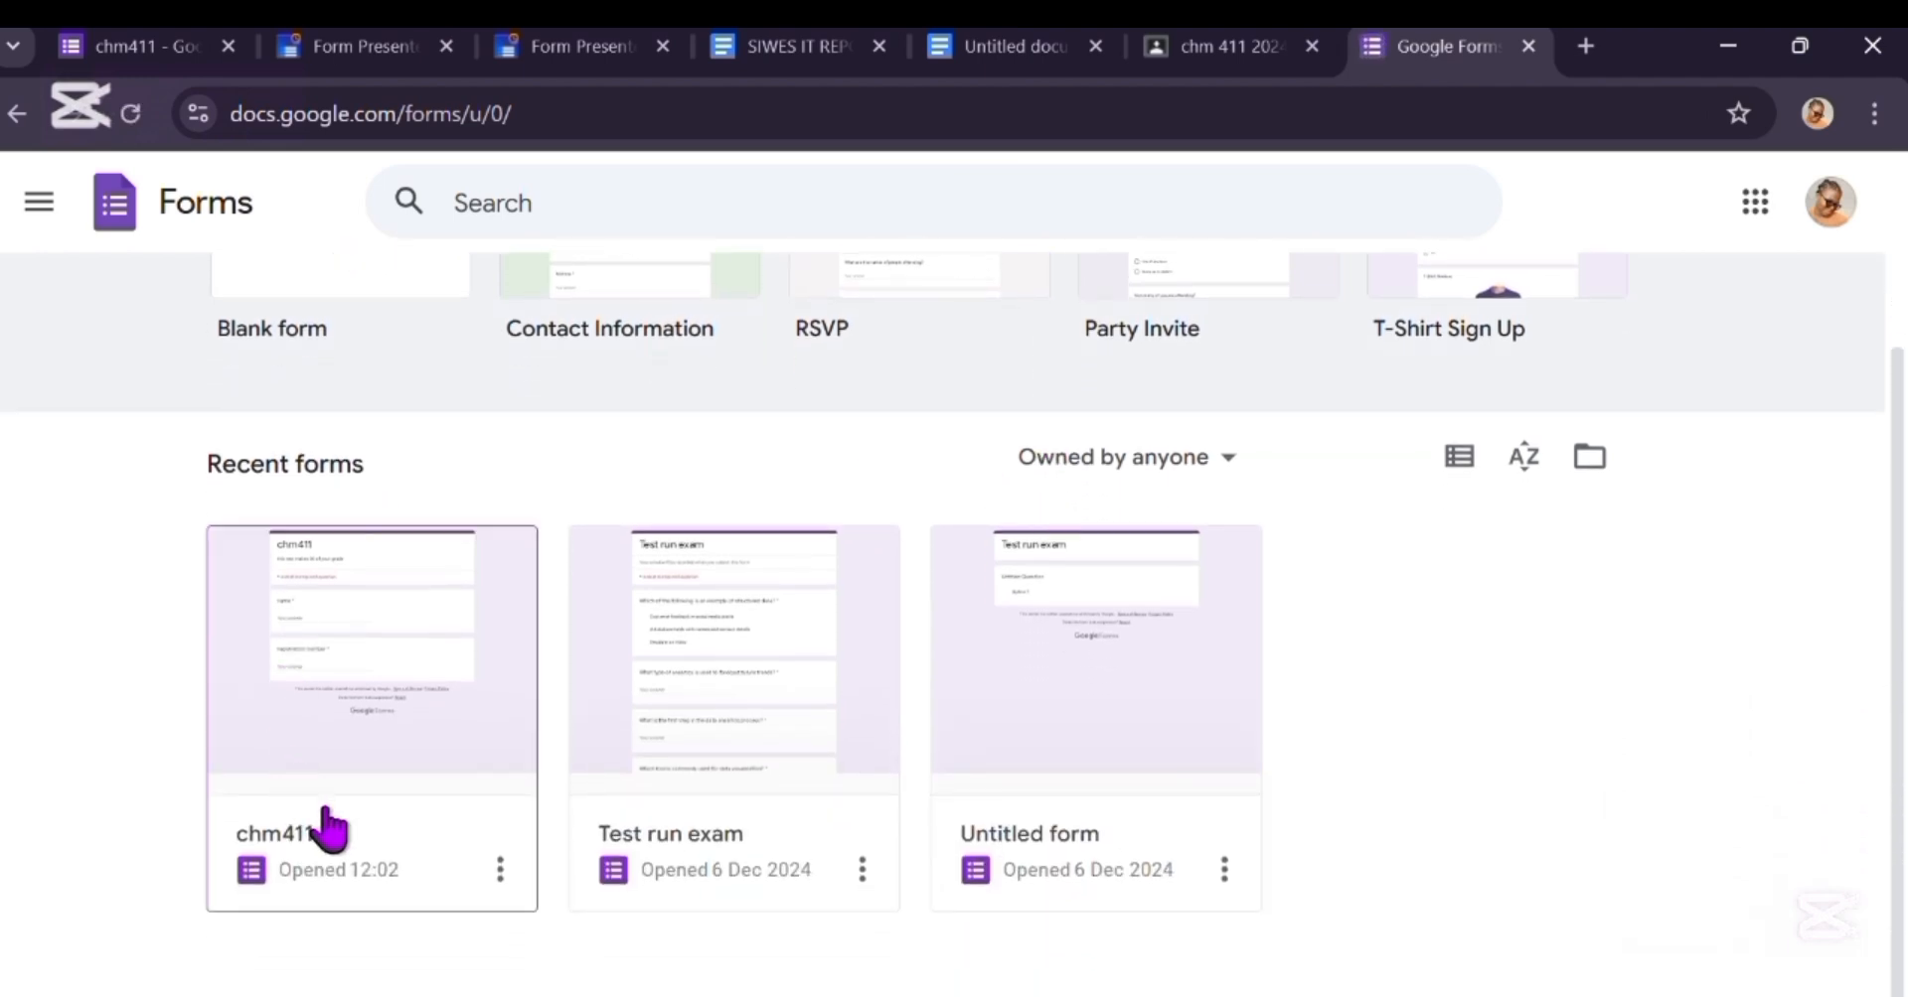
scroll(328, 830, up, 3)
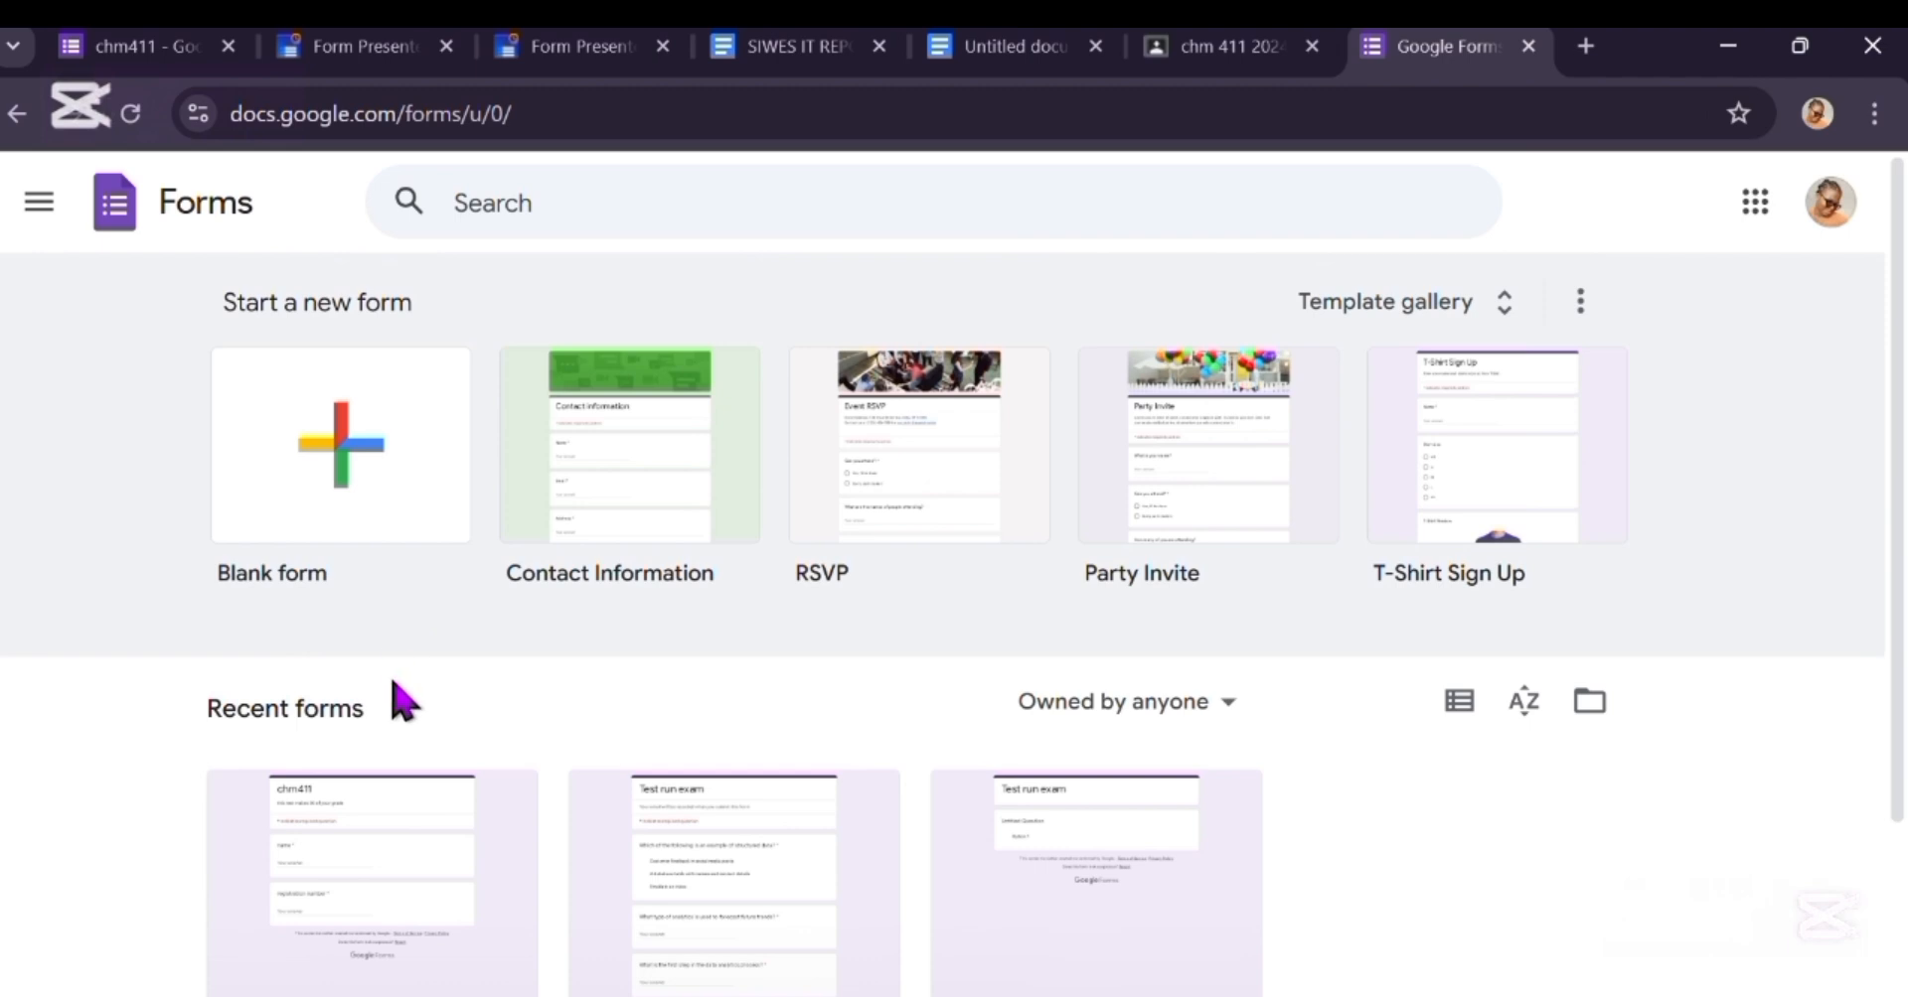
scroll(396, 695, down, 3)
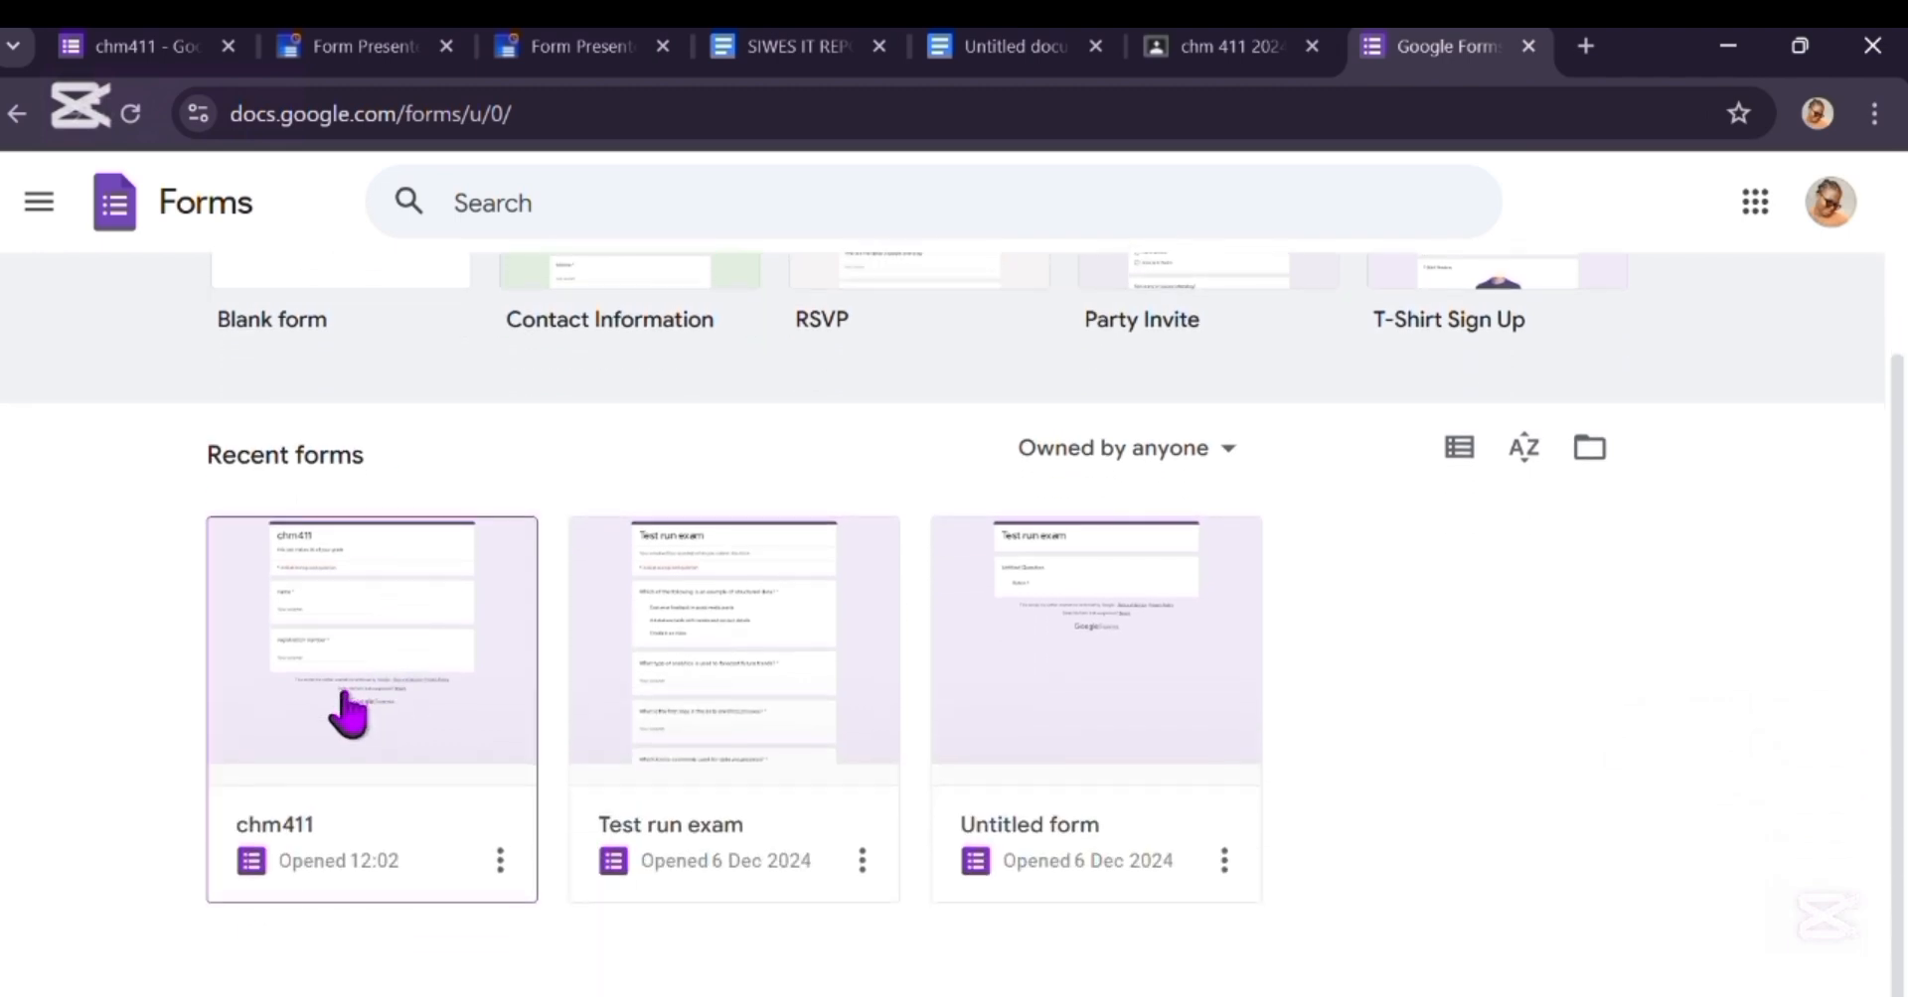
click(344, 694)
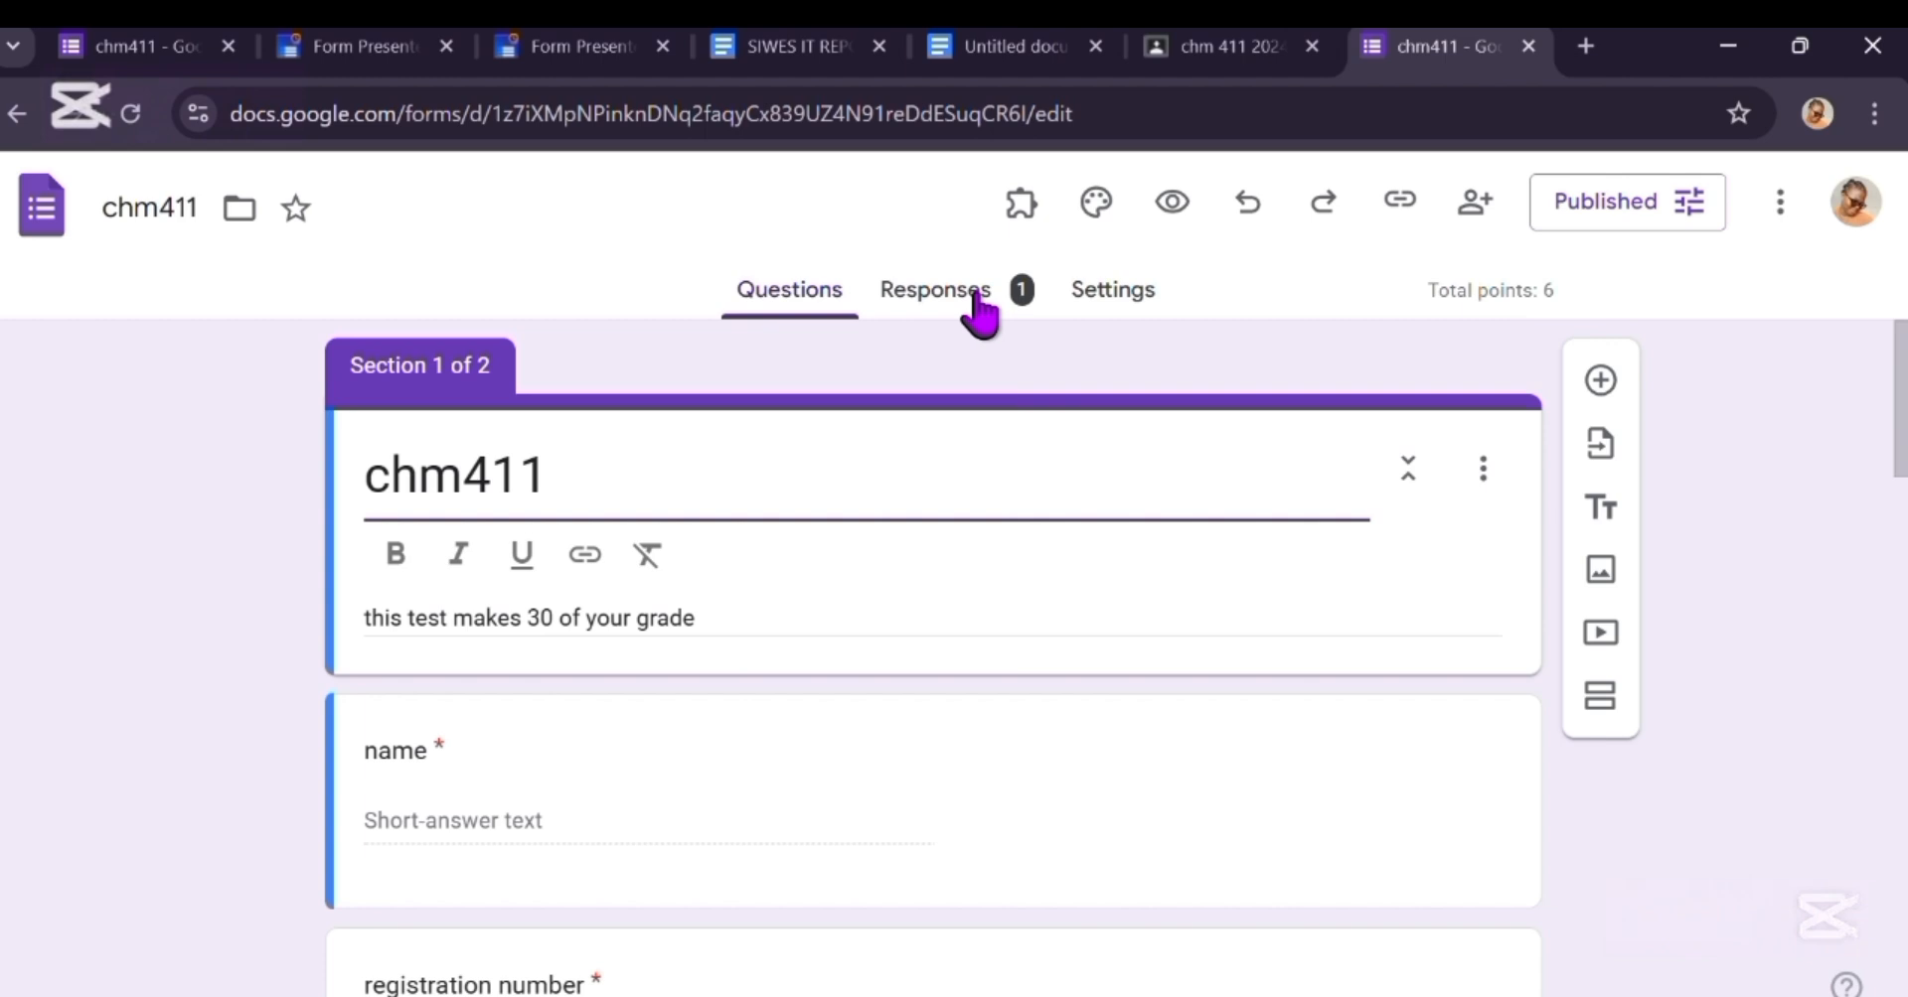
Step: Open the chm411 form's individual responses and examine the submitted answers and score down to the submission tracking ID
click(978, 315)
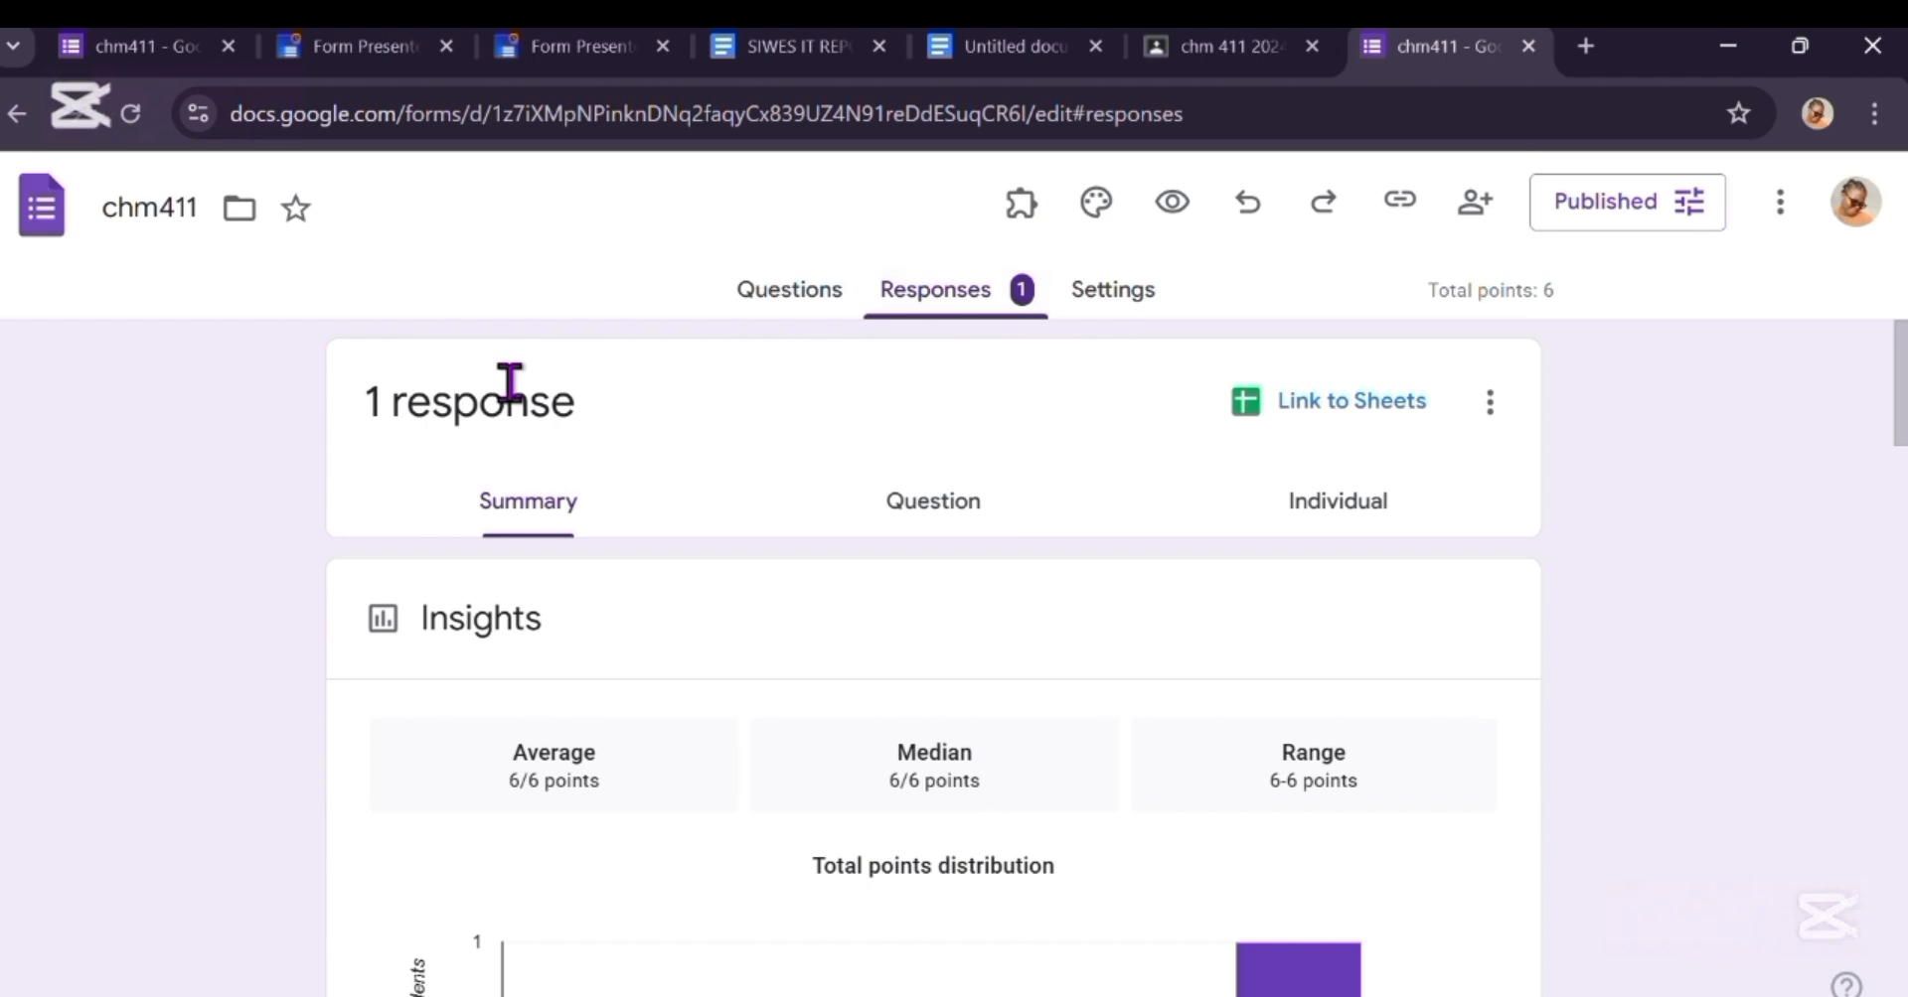
click(1338, 500)
scroll(911, 801, down, 10)
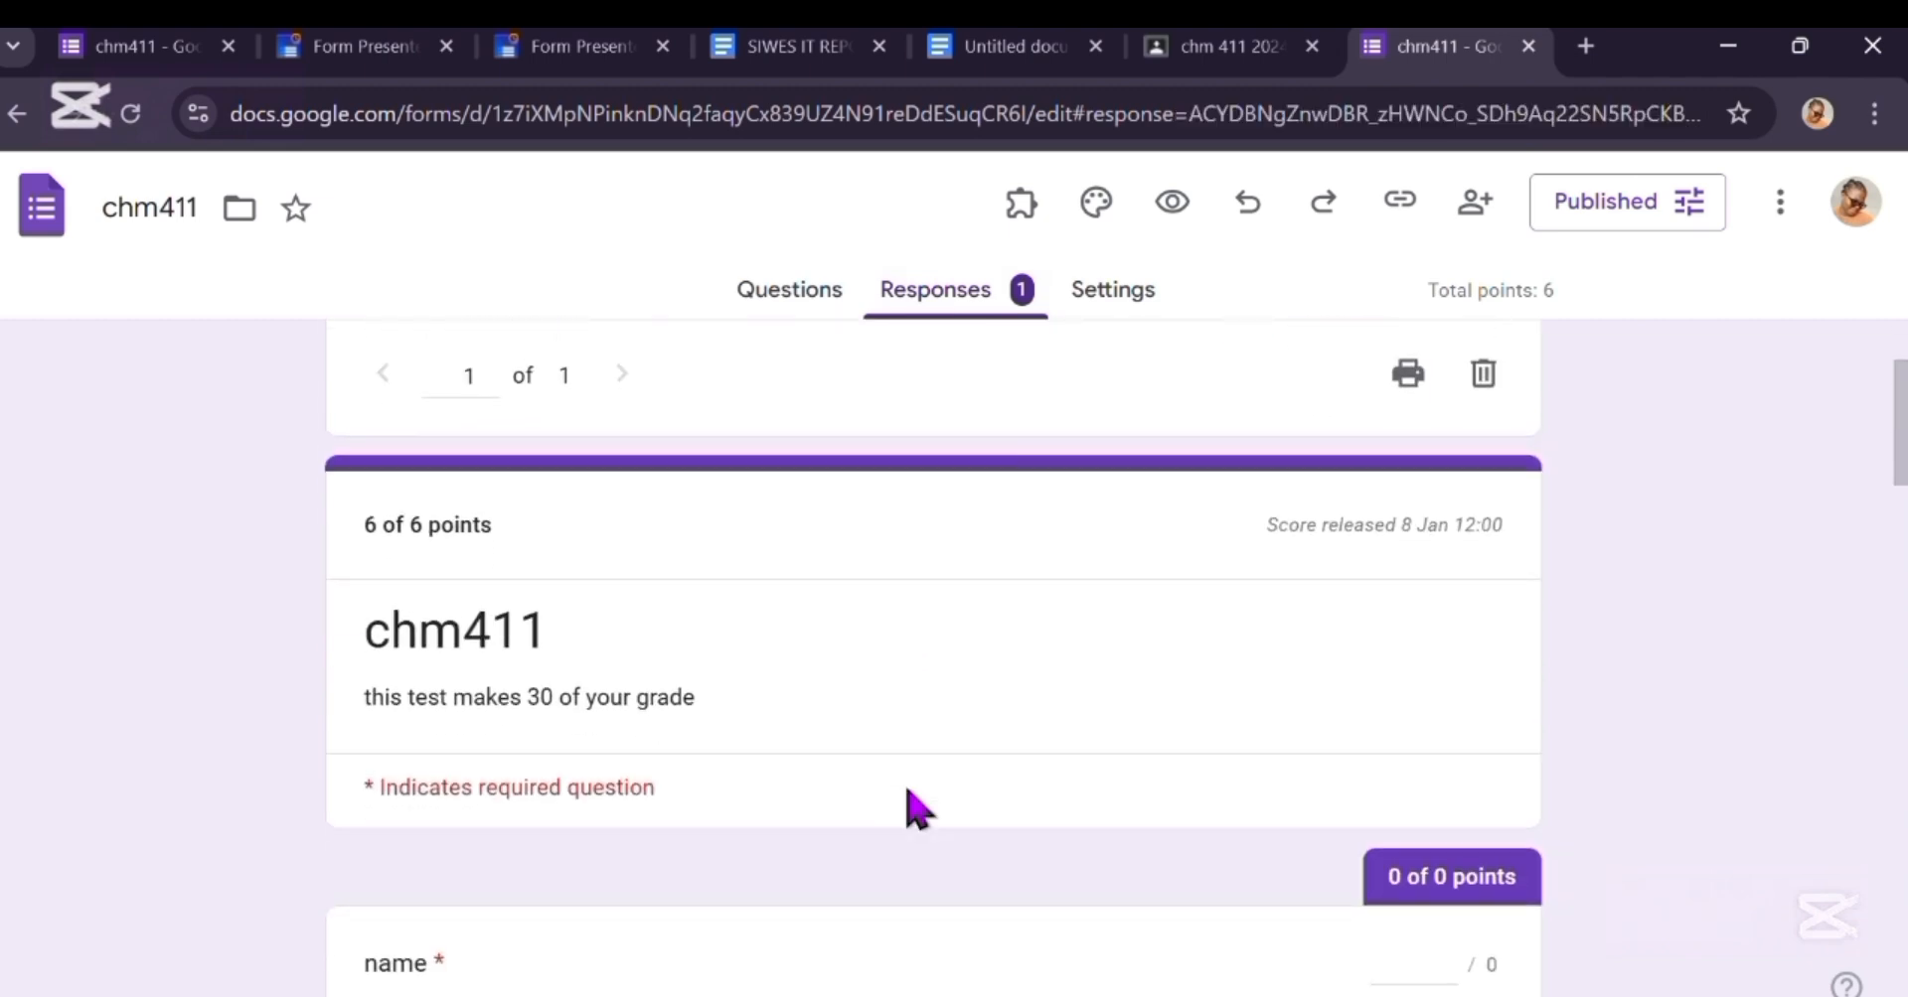
scroll(912, 801, down, 12)
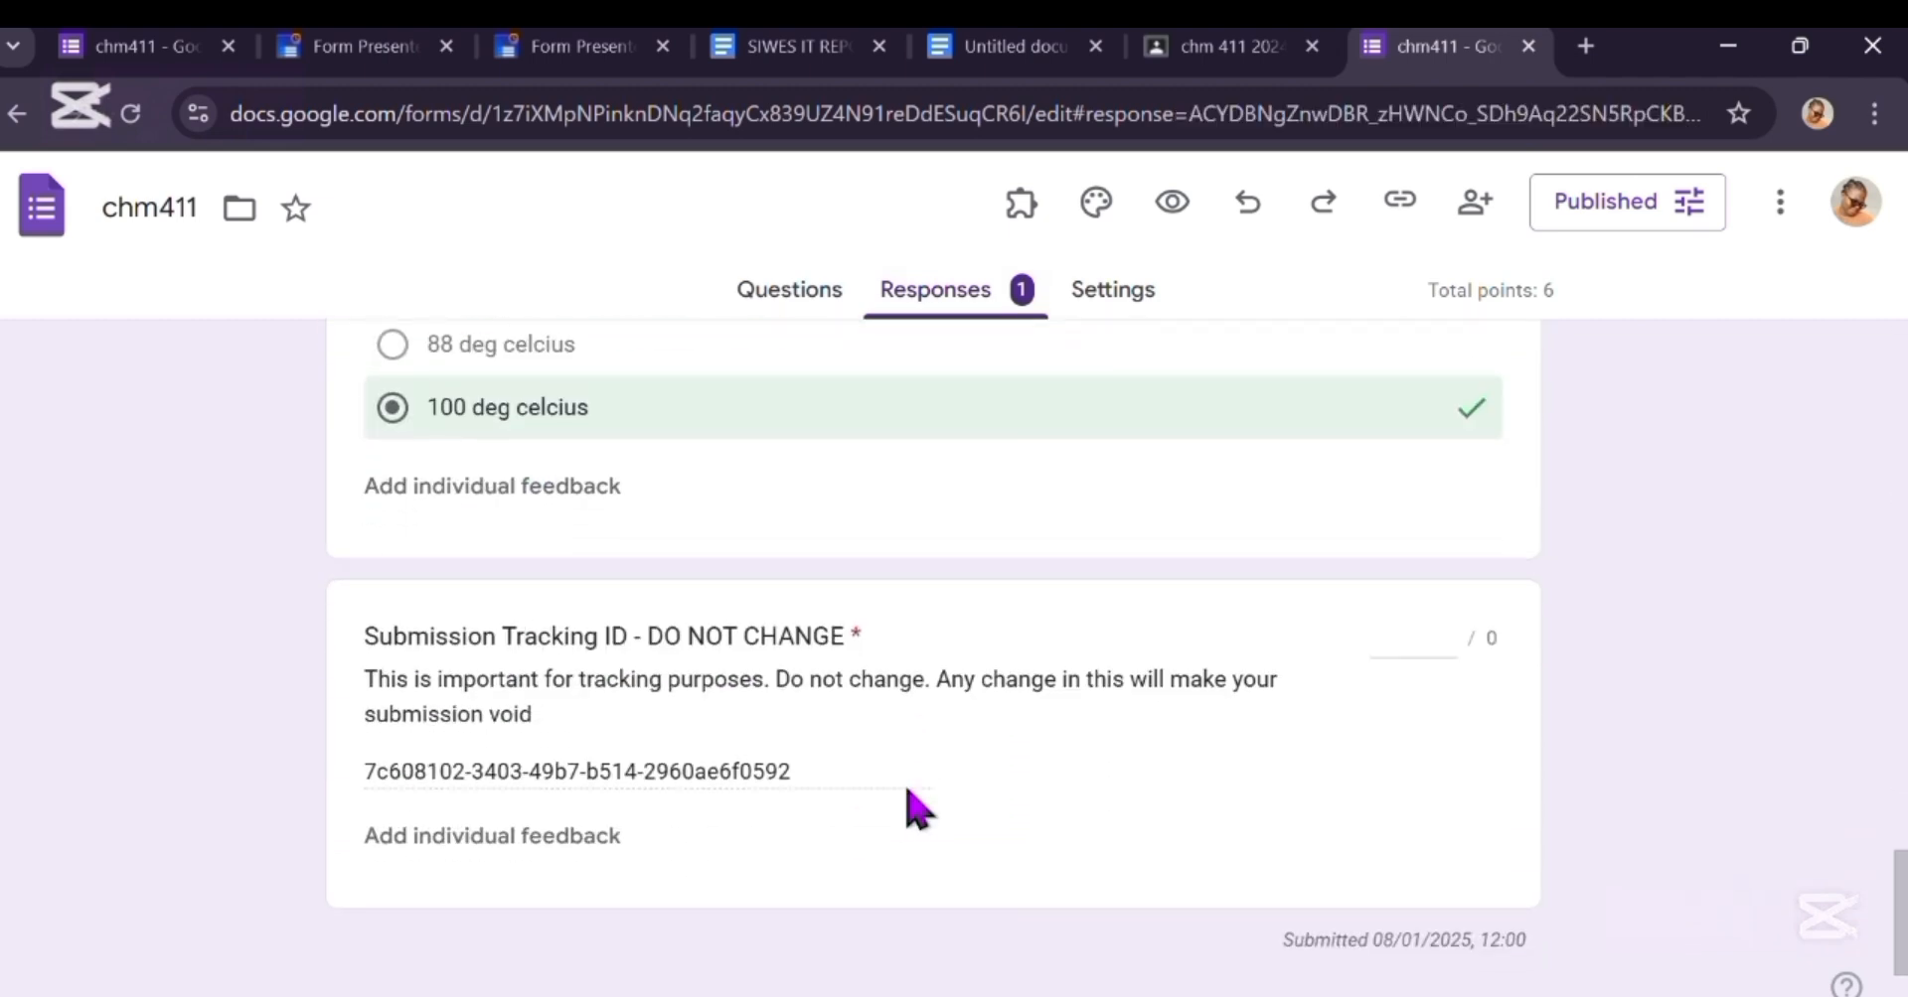
Step: Link the chm411 form's responses to a new spreadsheet named chm411 (Responses)
scroll(912, 801, up, 5)
scroll(911, 801, up, 10)
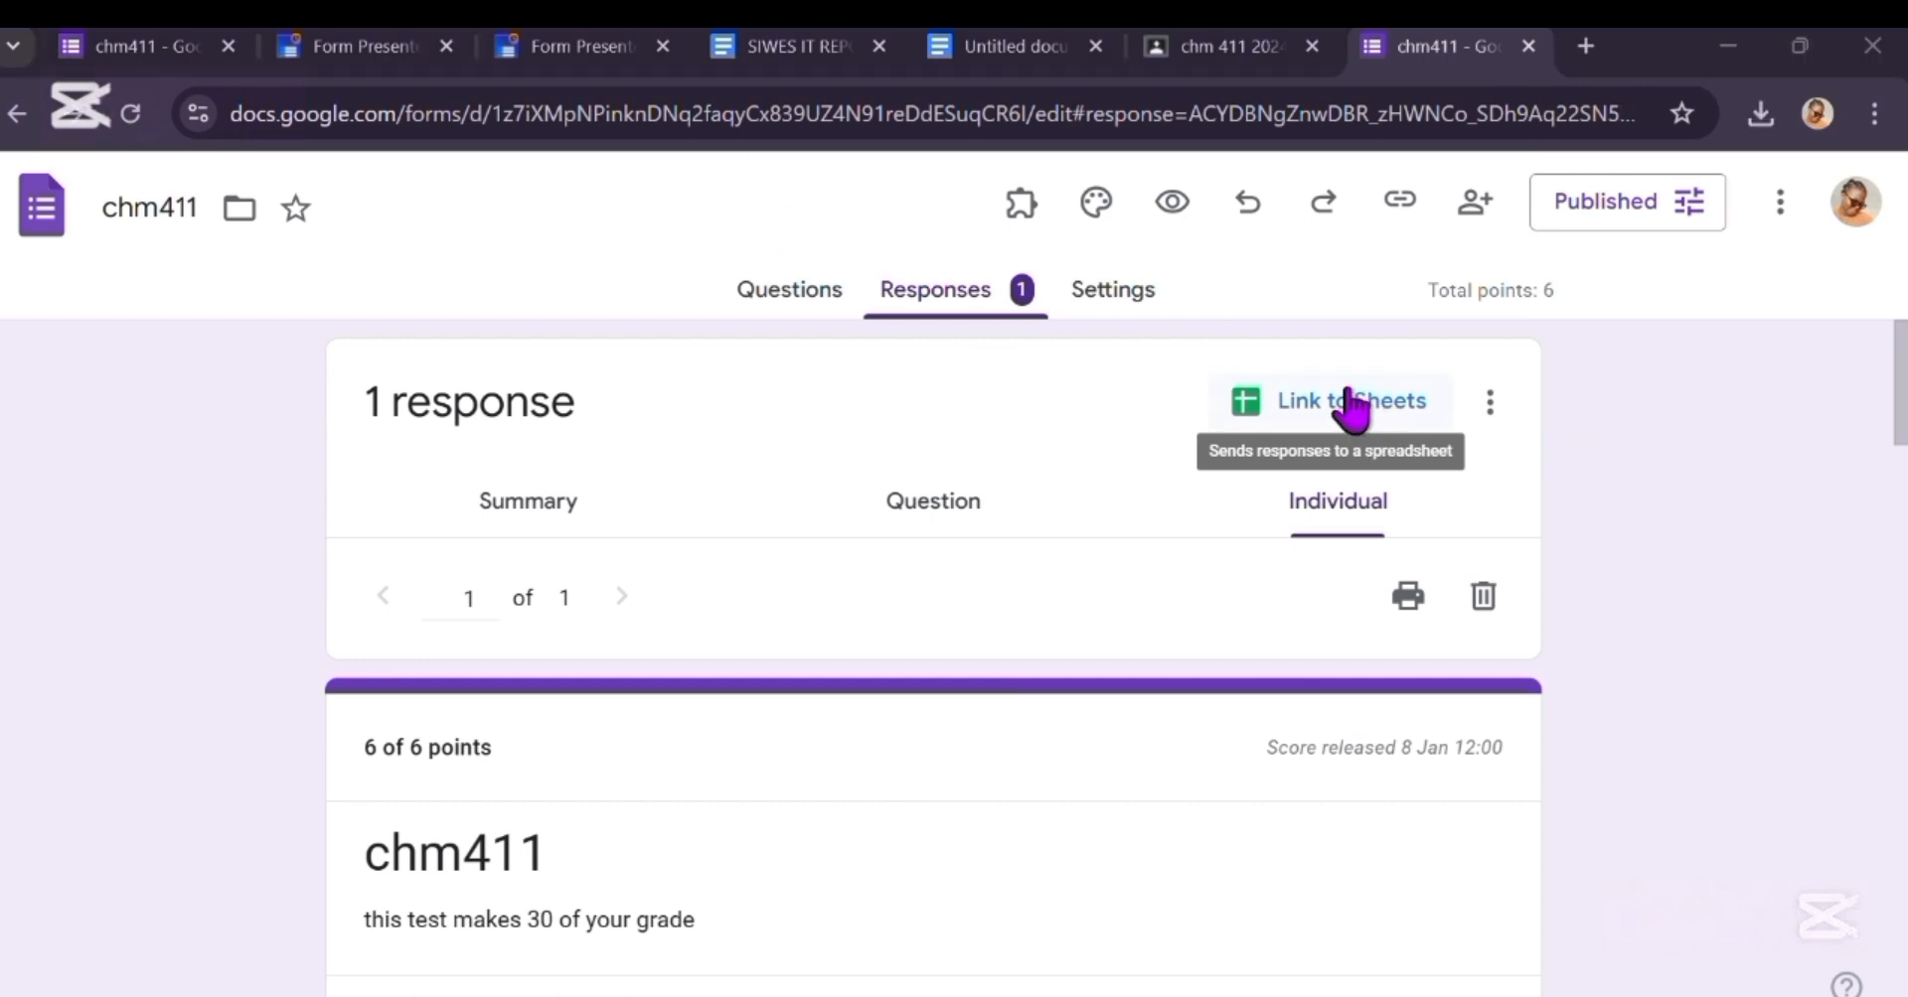
click(1348, 402)
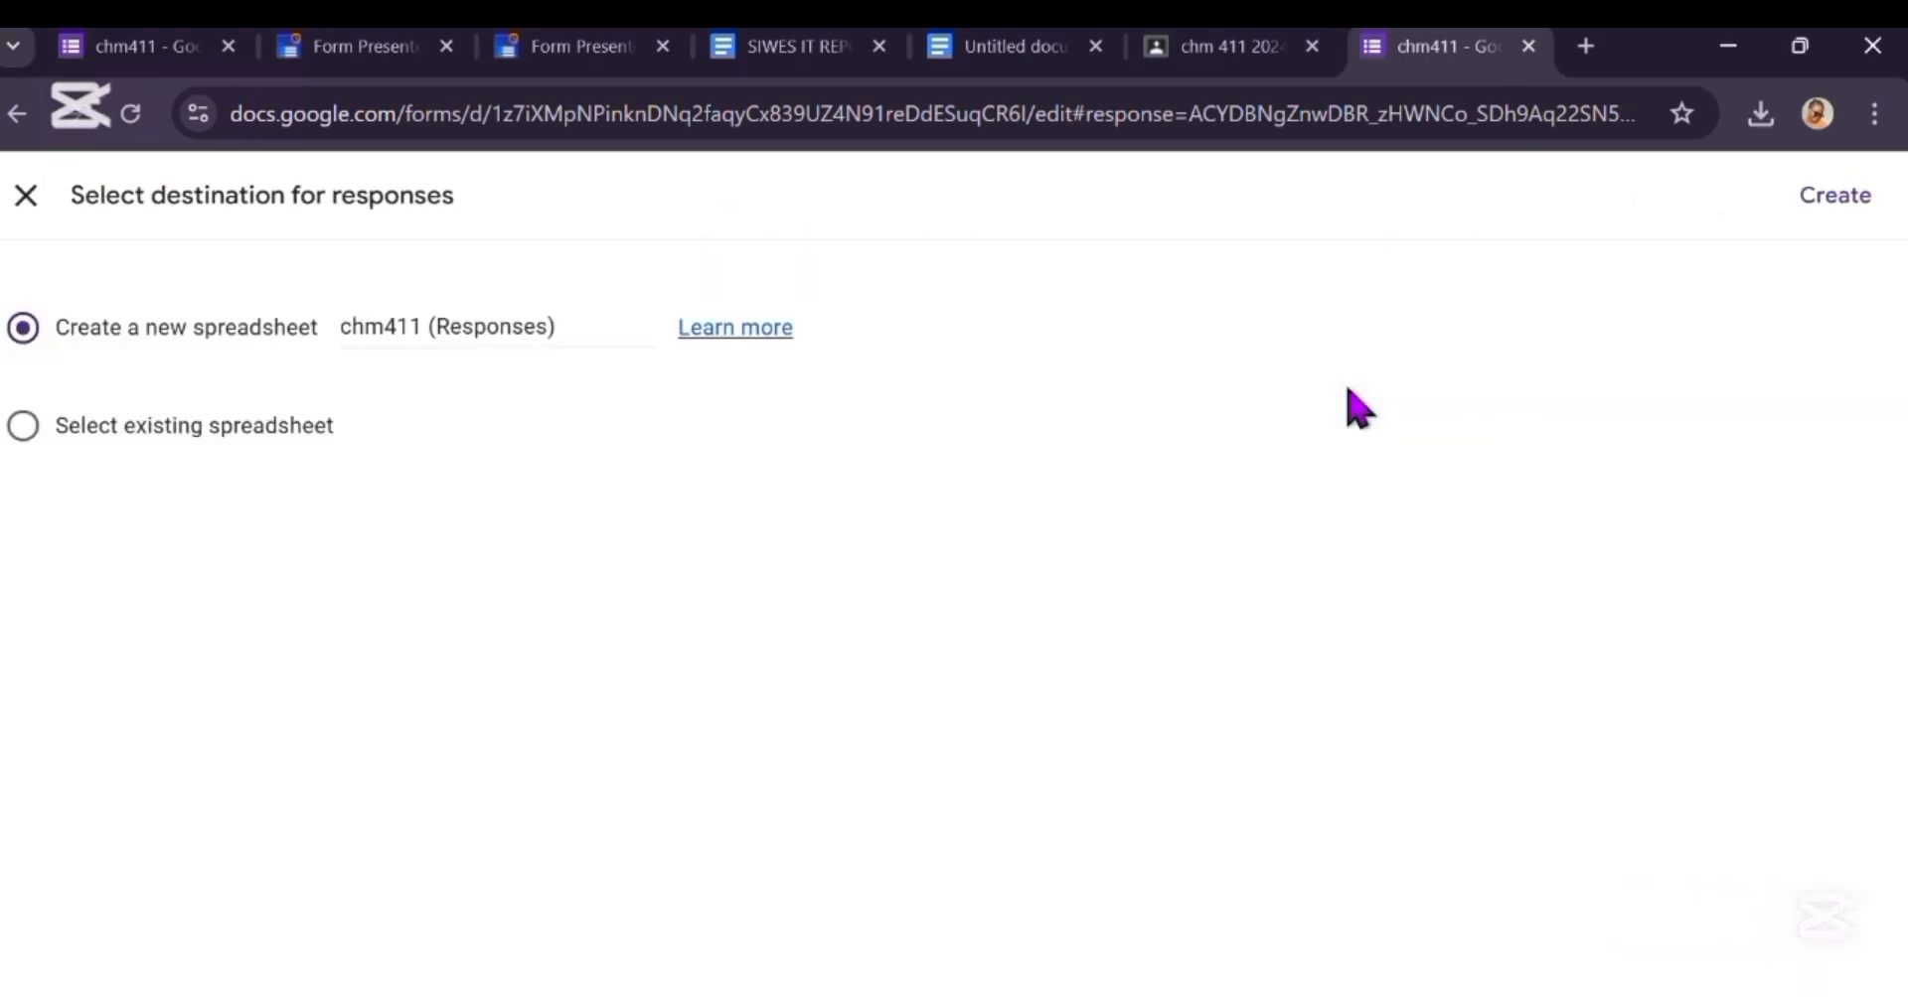
click(1816, 203)
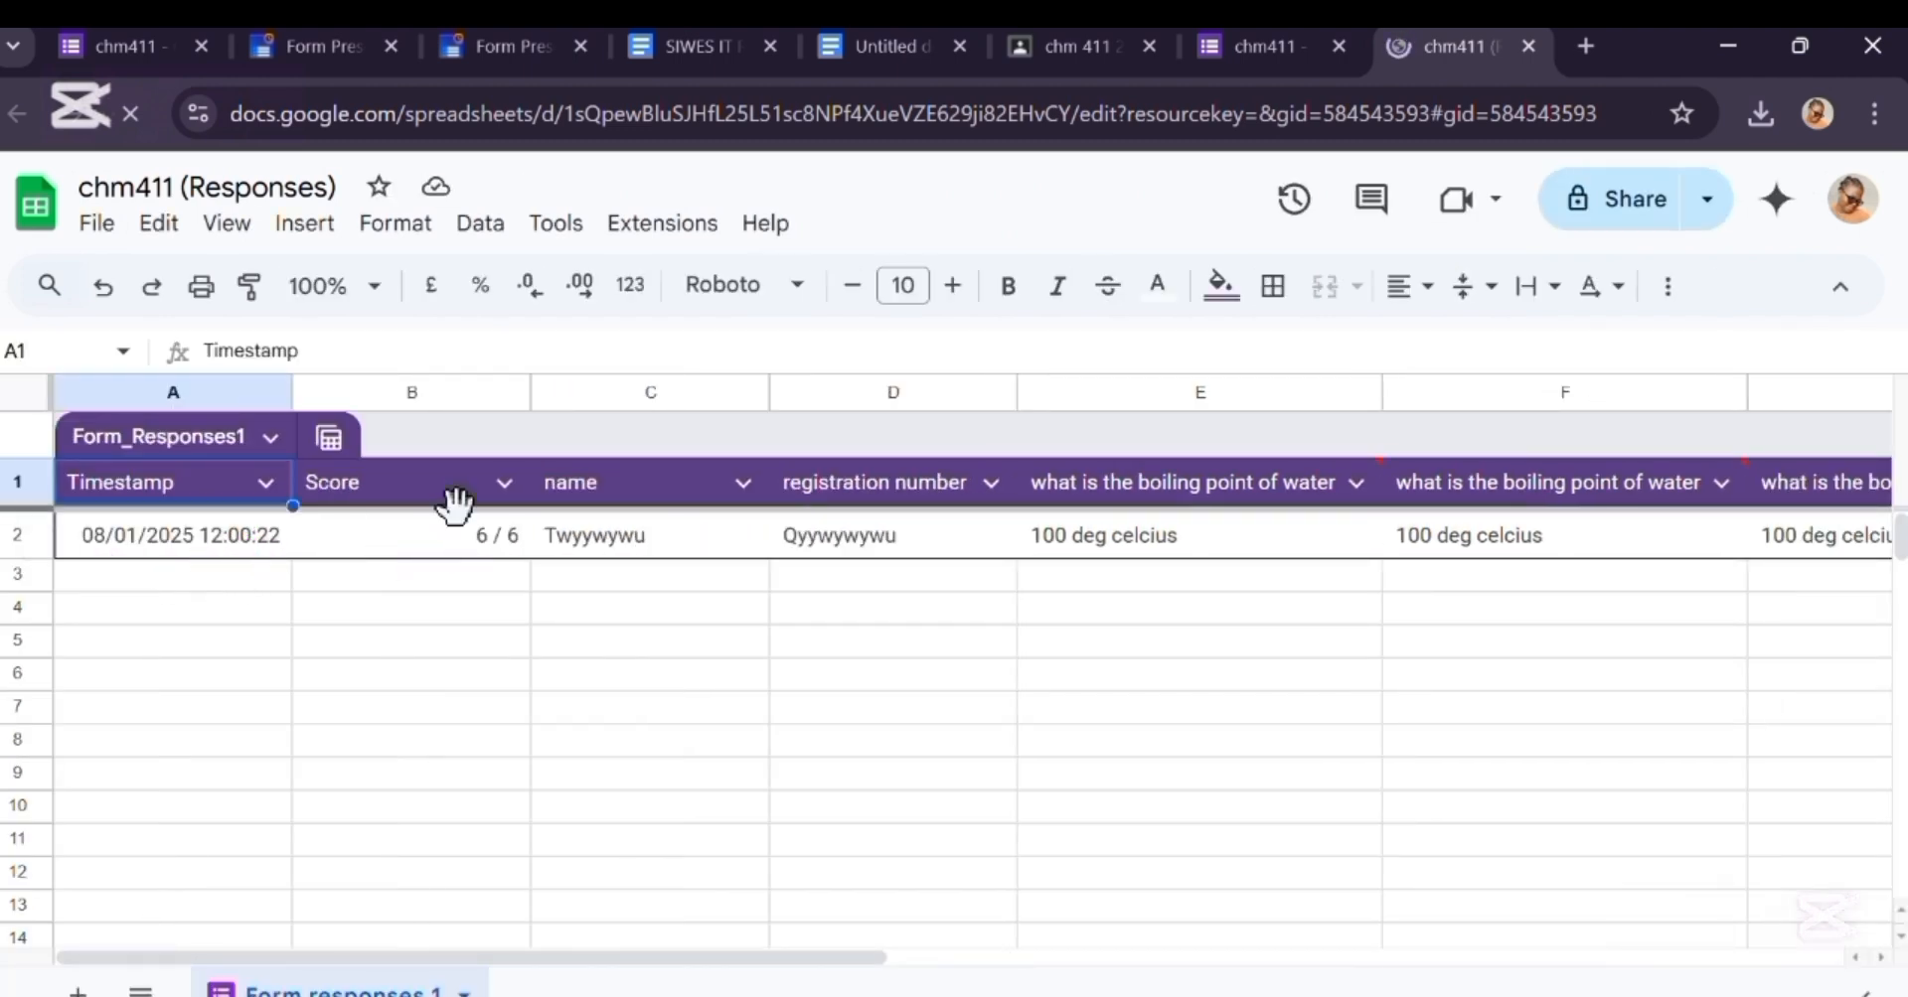
Step: Look over the columns of the chm411 (Responses) sheet from Timestamp and Score through to Submission Tracking ID
scroll(852, 541, right, 8)
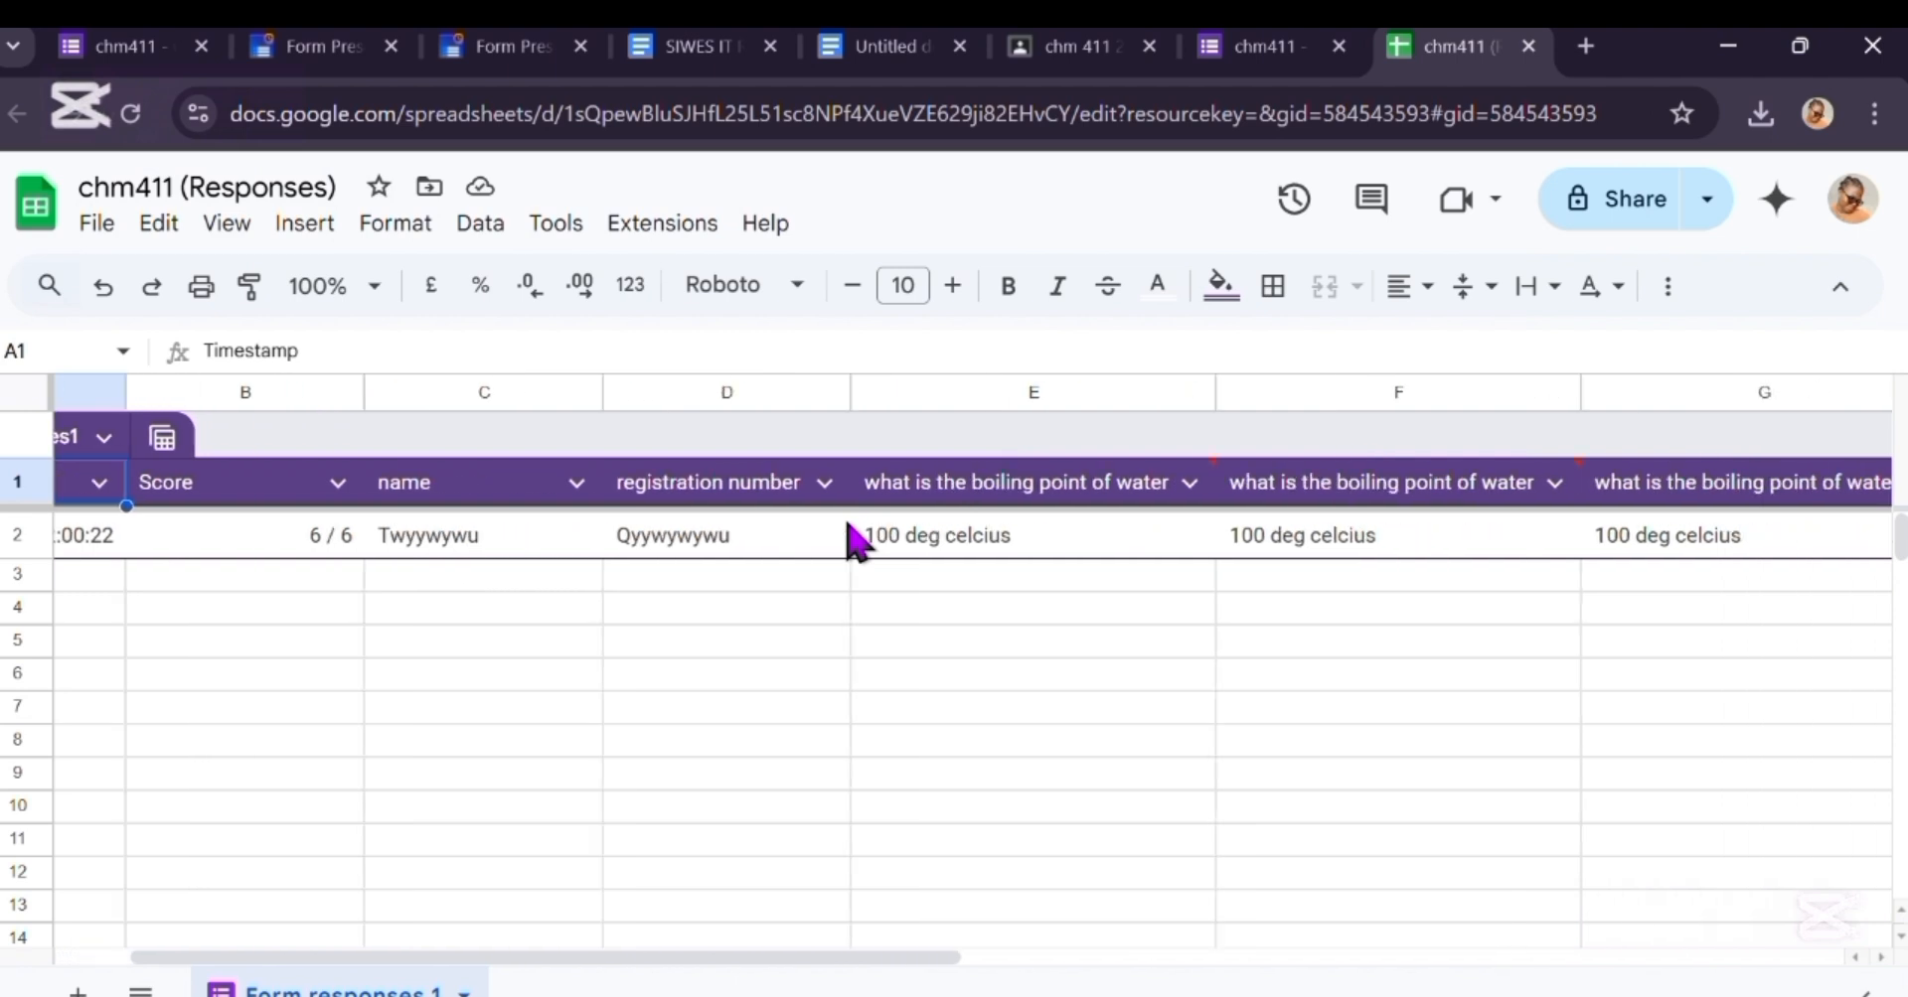
click(852, 542)
scroll(852, 541, right, 3)
scroll(853, 541, right, 2)
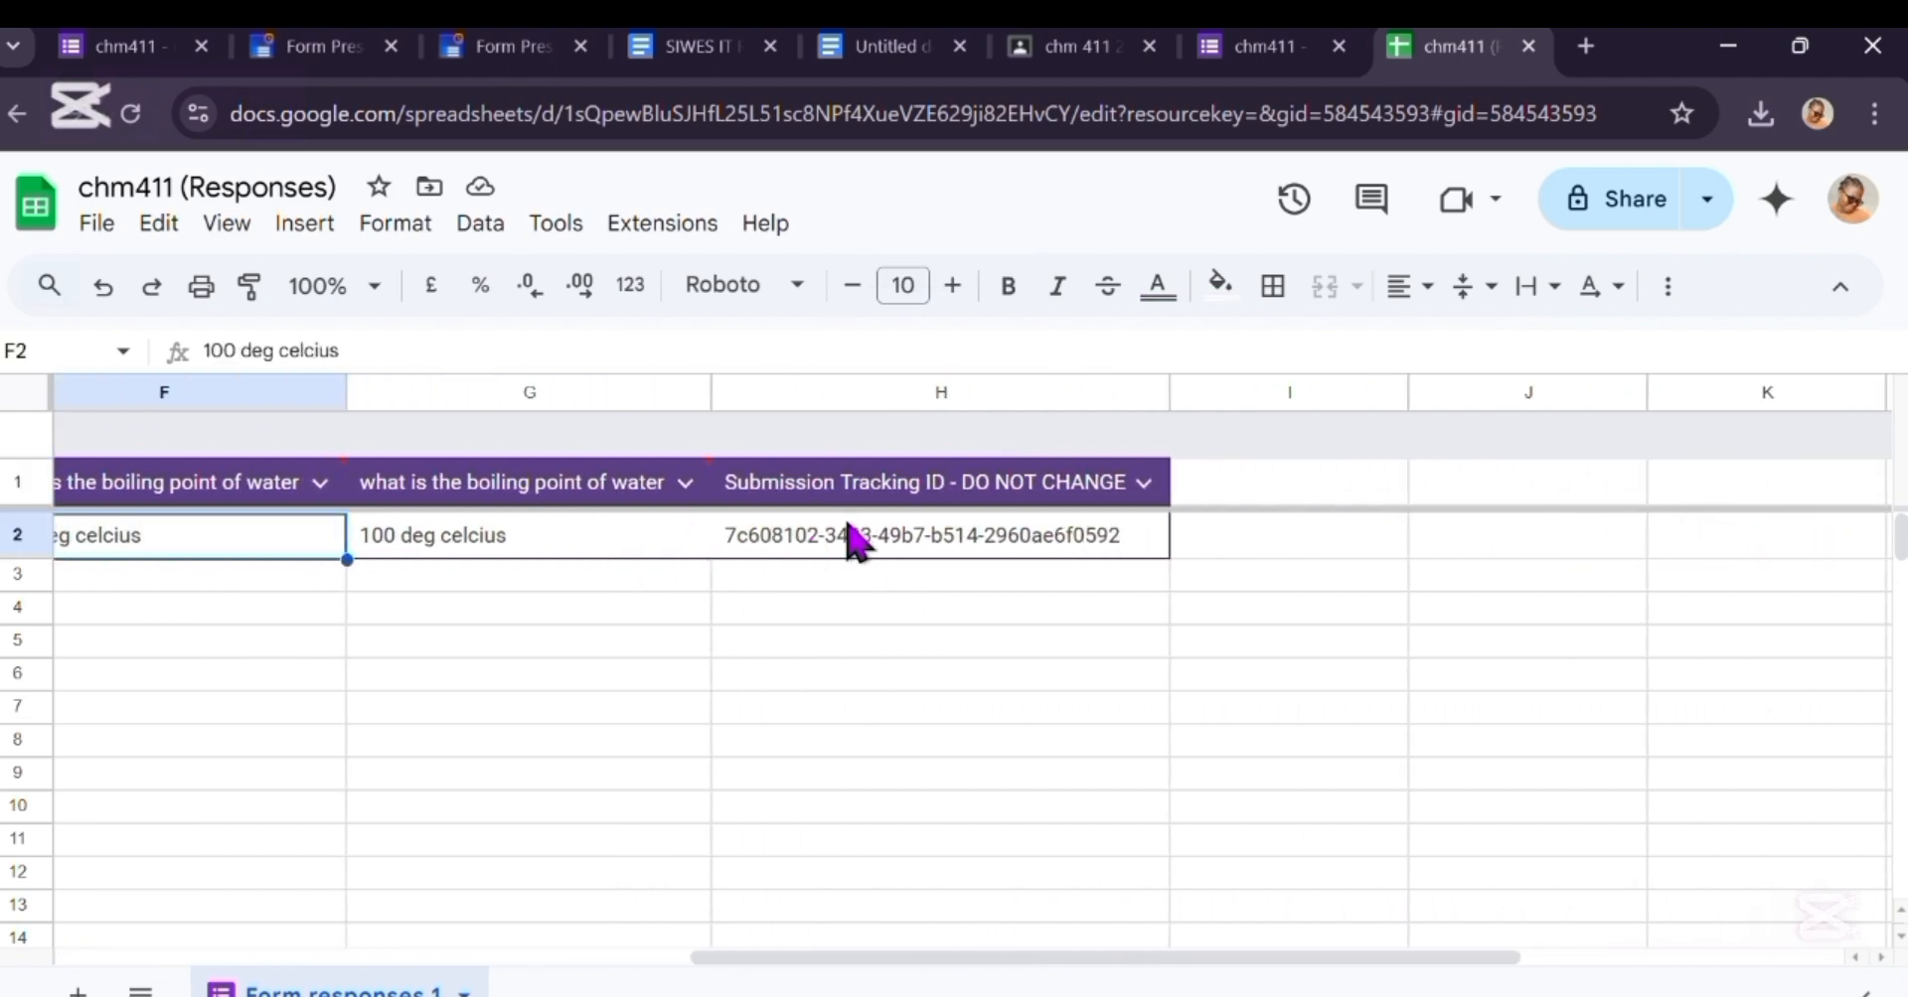
click(1145, 483)
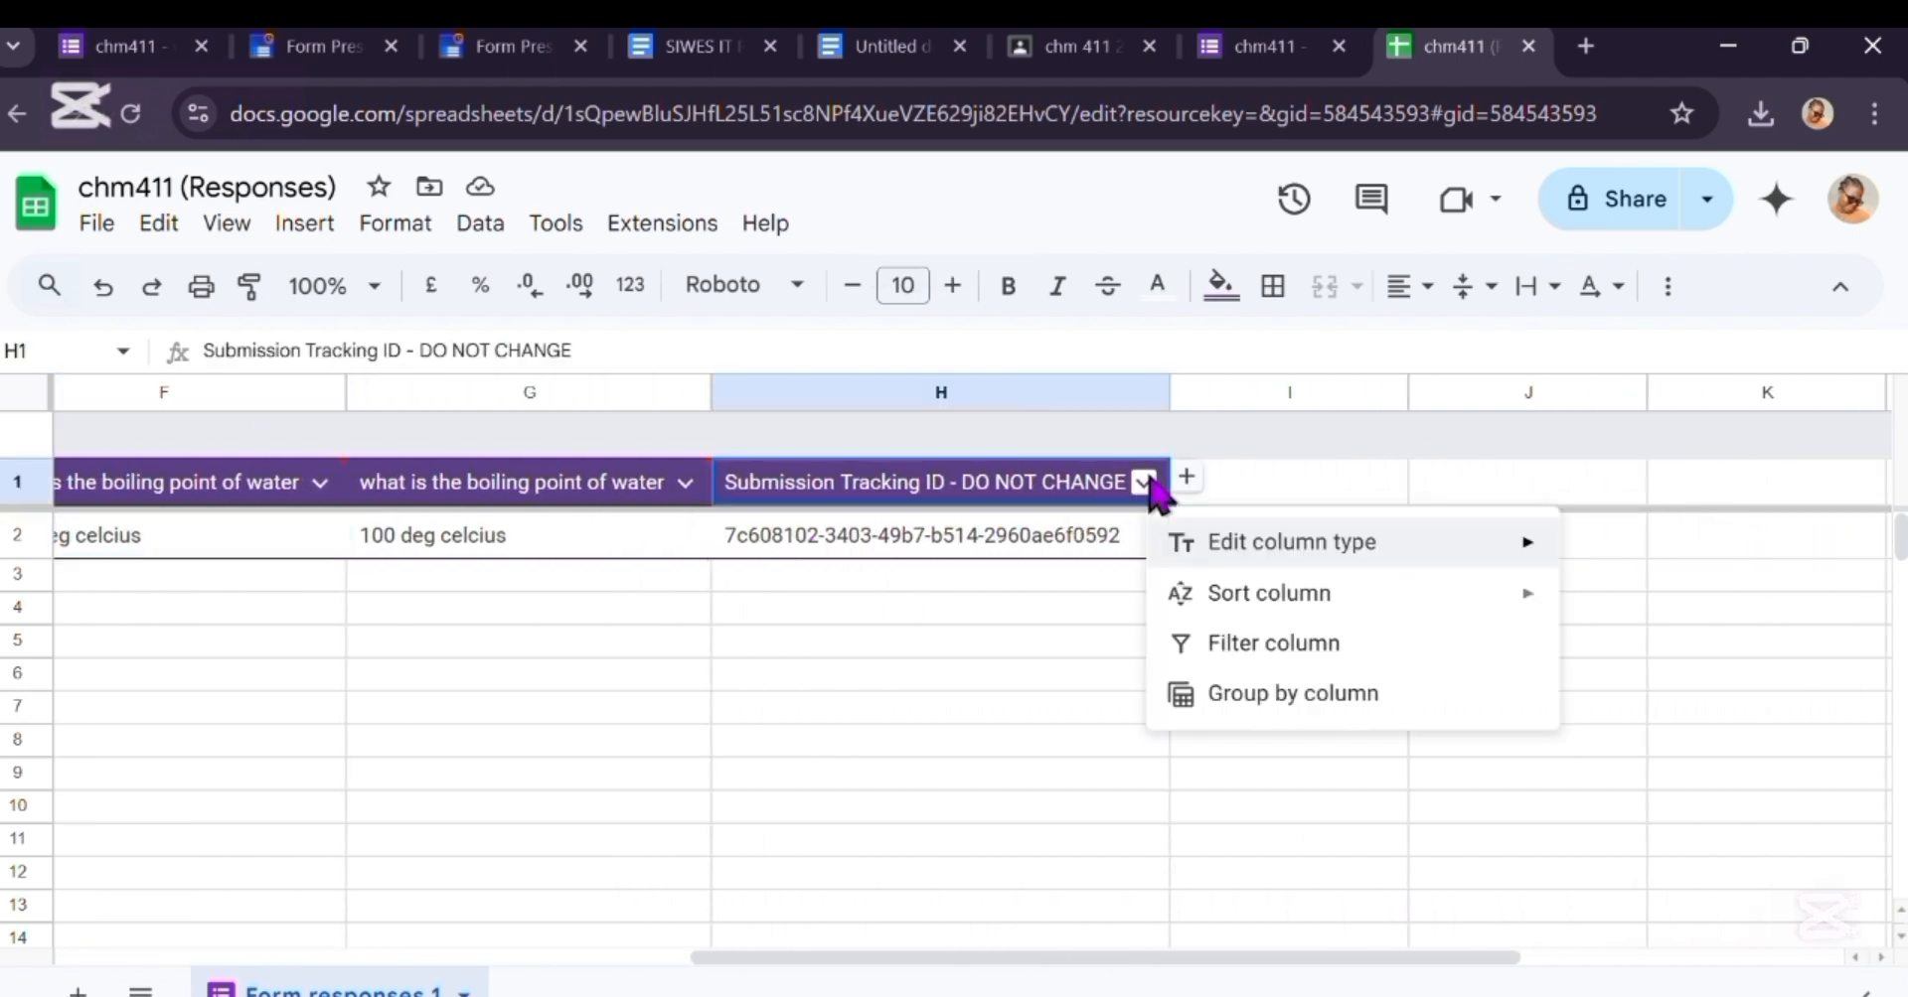
scroll(954, 832, left, 10)
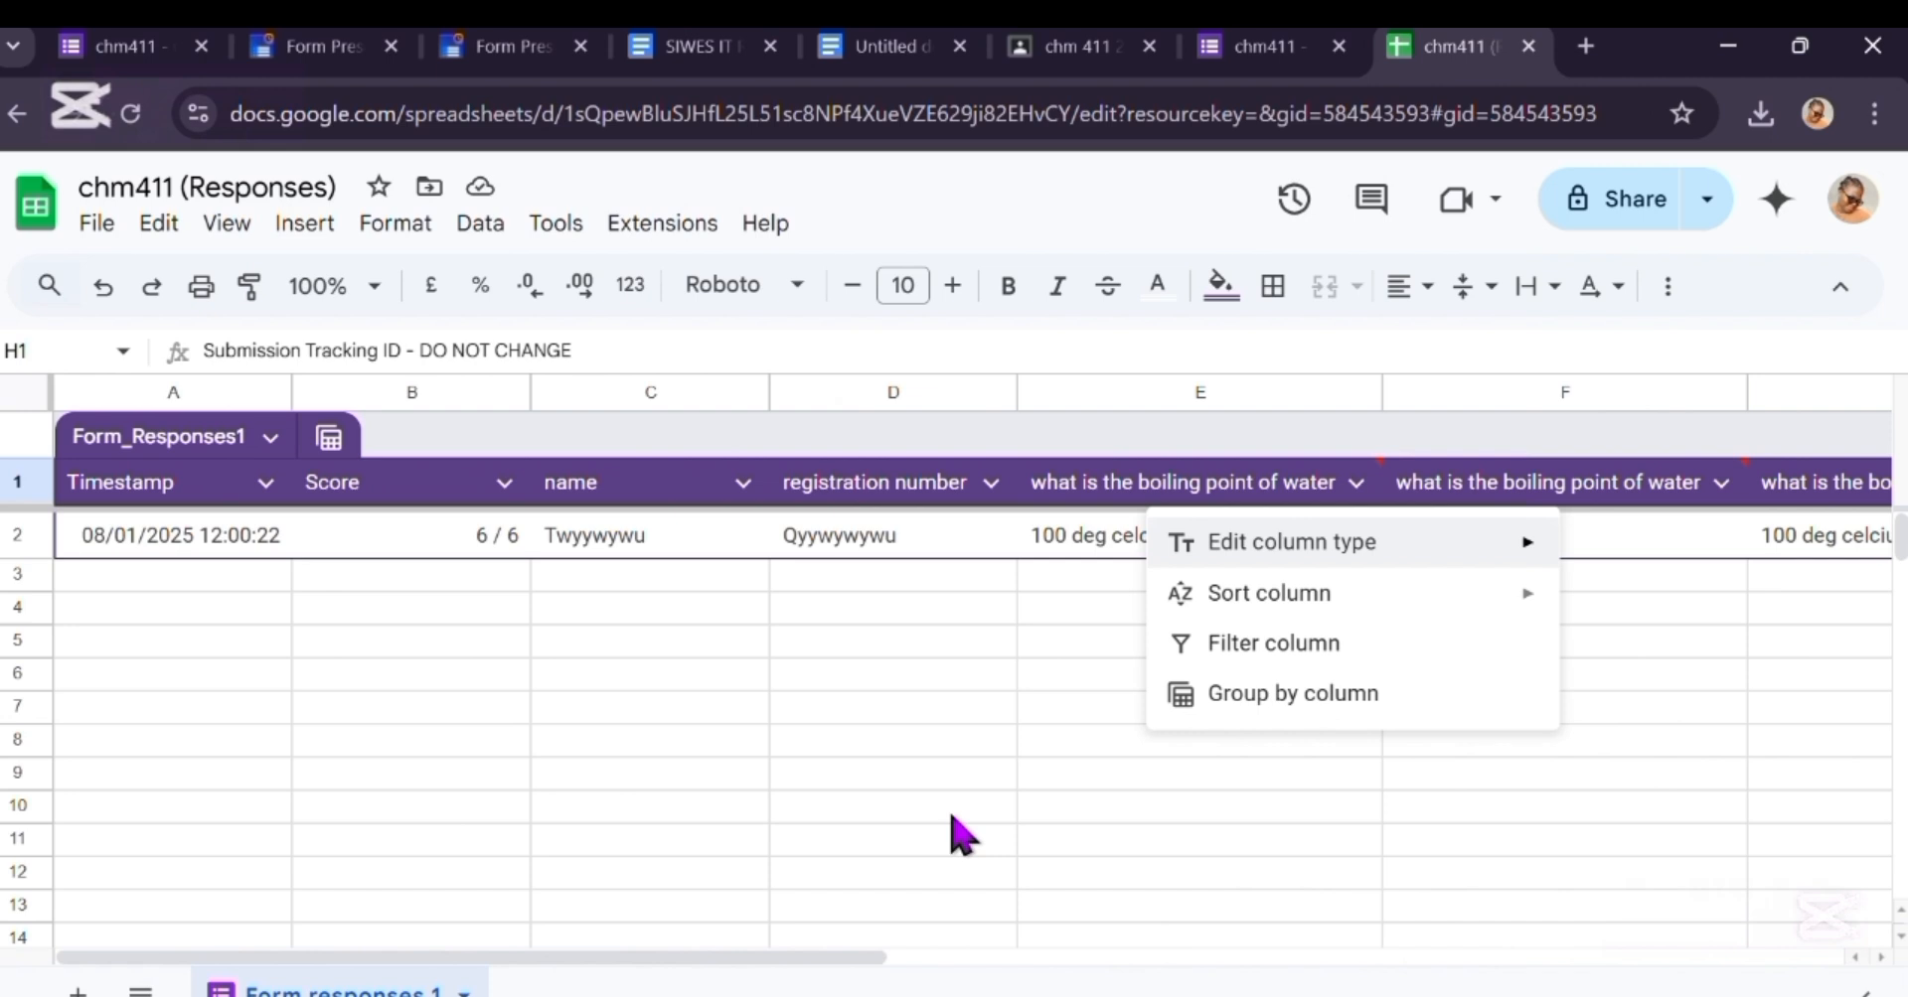
scroll(852, 478, right, 8)
scroll(851, 479, left, 8)
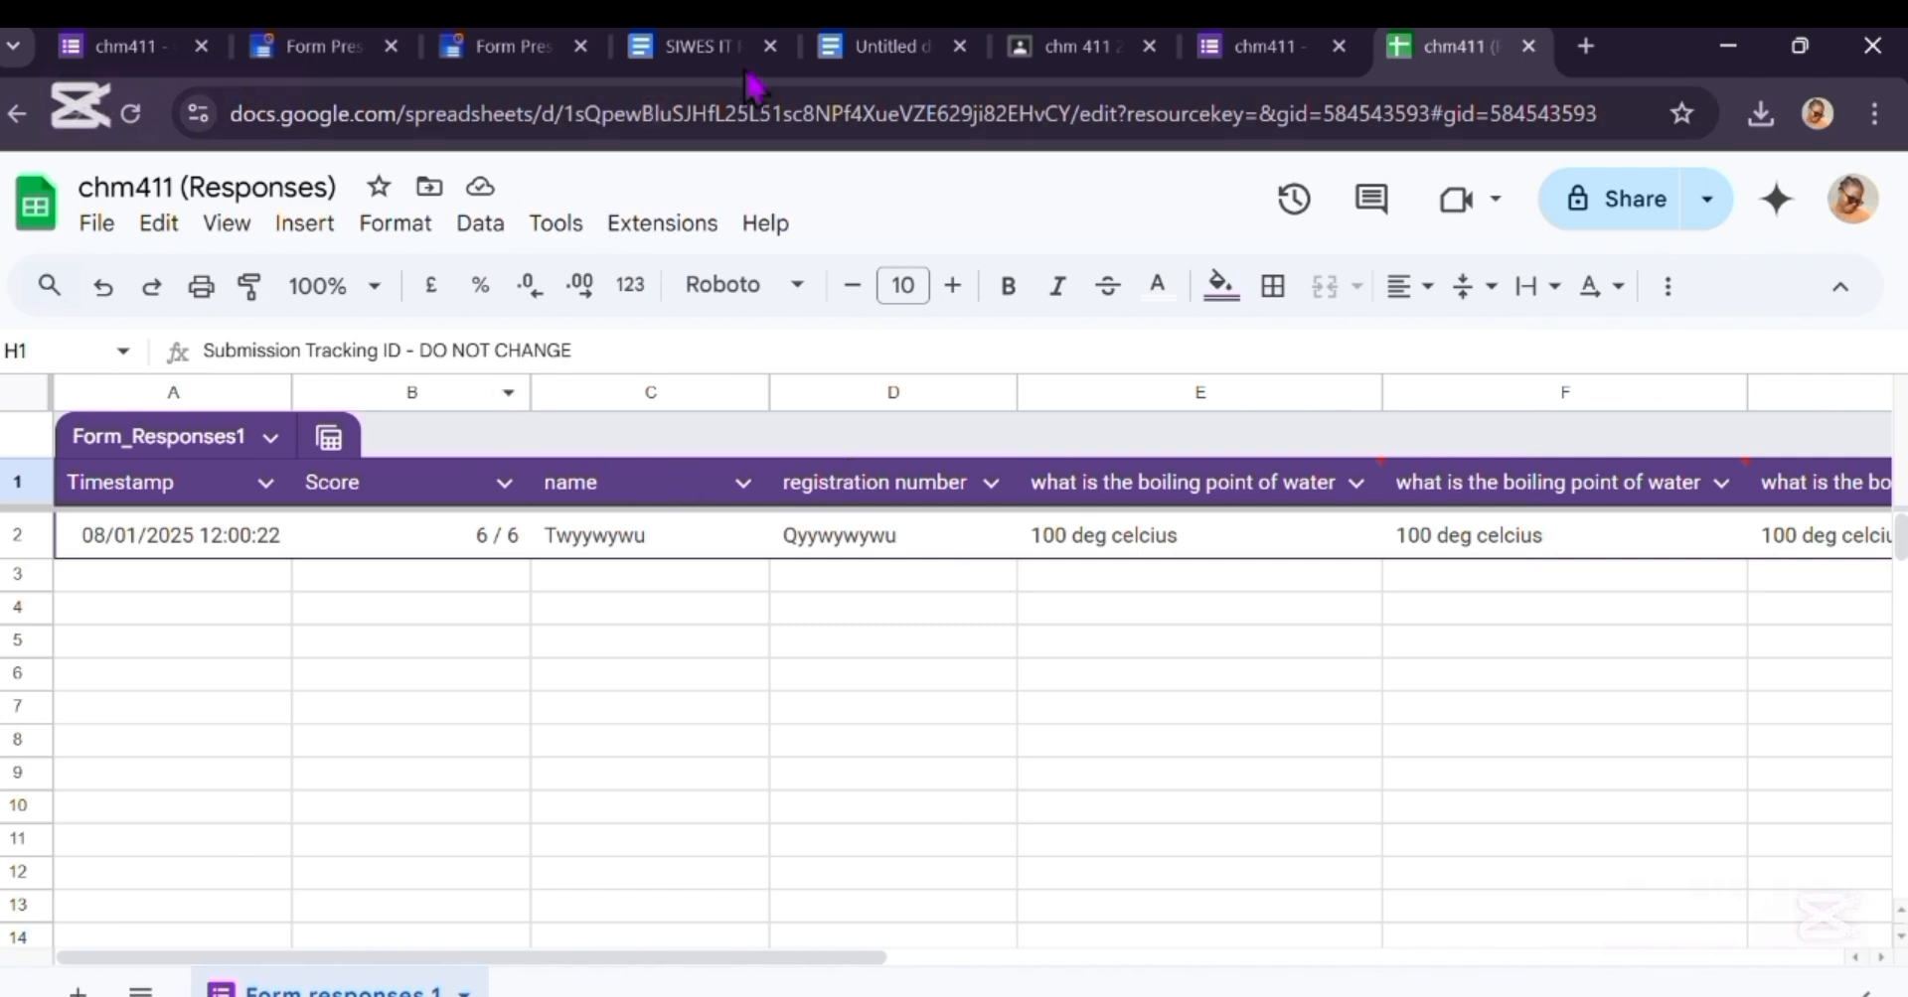
Step: Close the response spreadsheet's tab and open the Google Sheets home page in a new browser tab
key(ctrl+t)
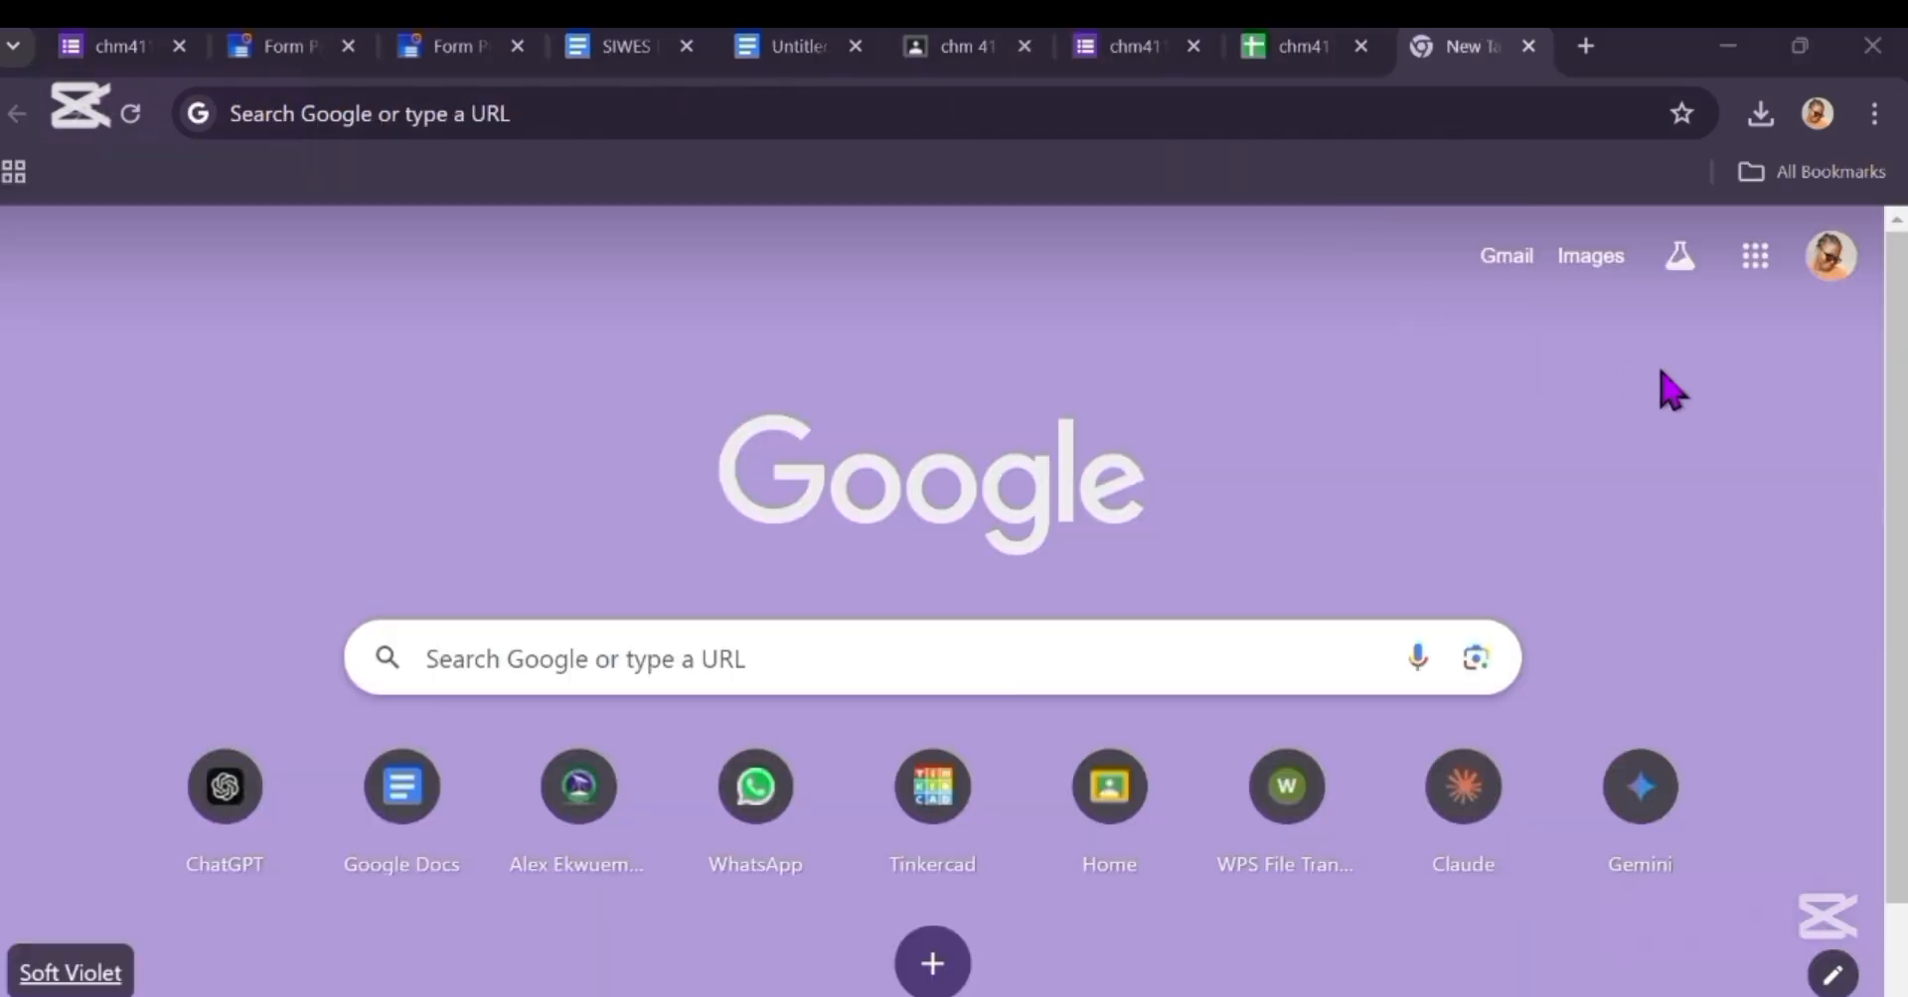
click(1754, 268)
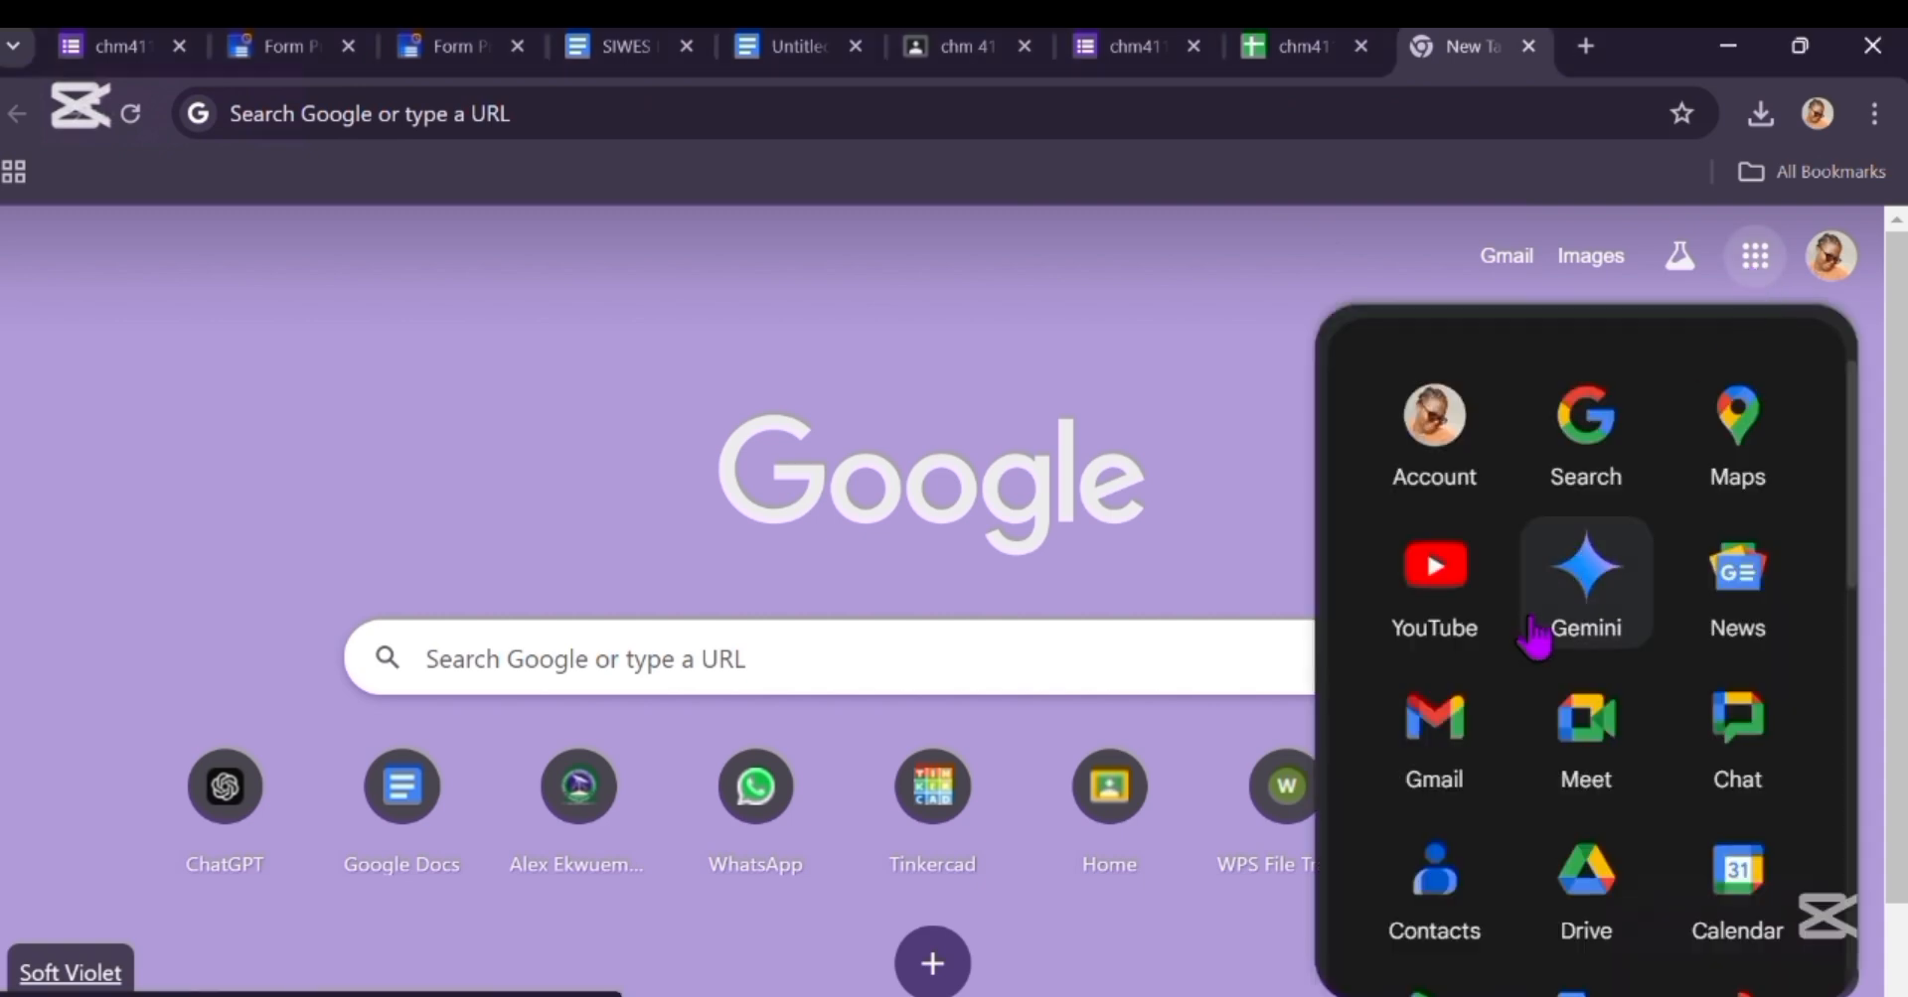
scroll(1535, 636, down, 4)
scroll(1535, 636, down, 3)
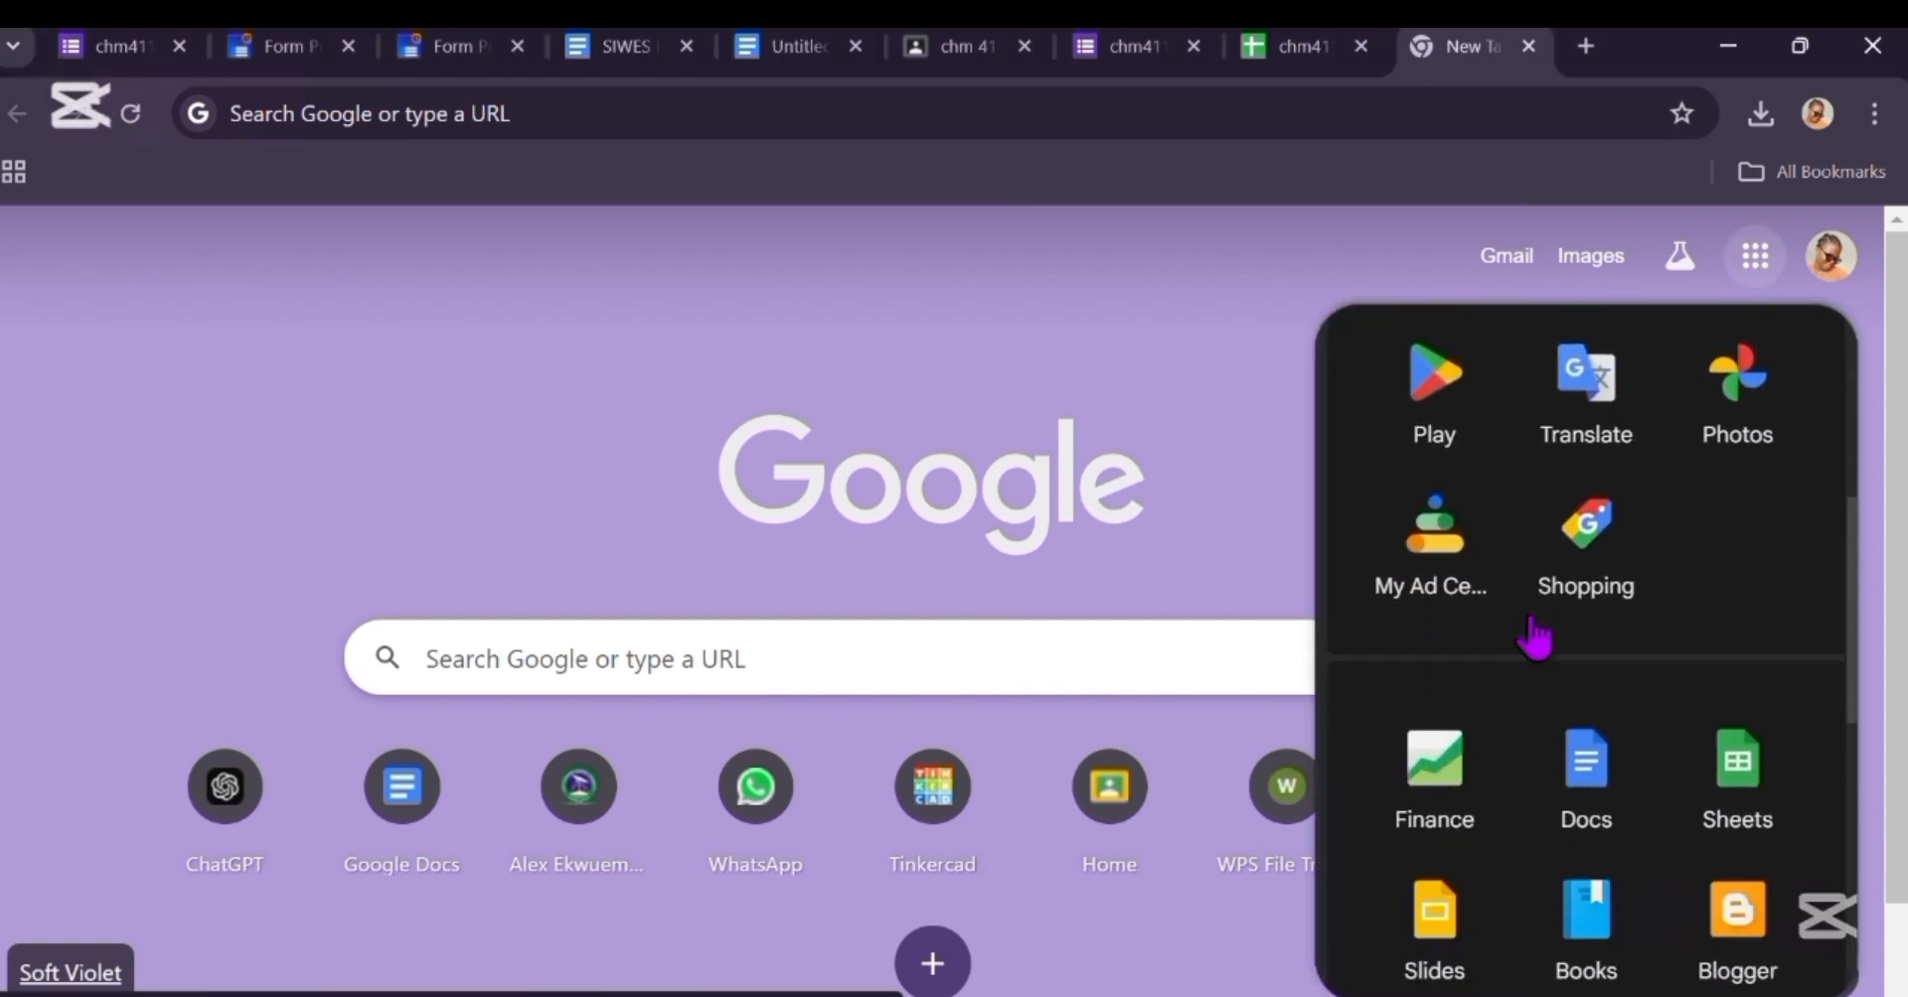
click(1361, 46)
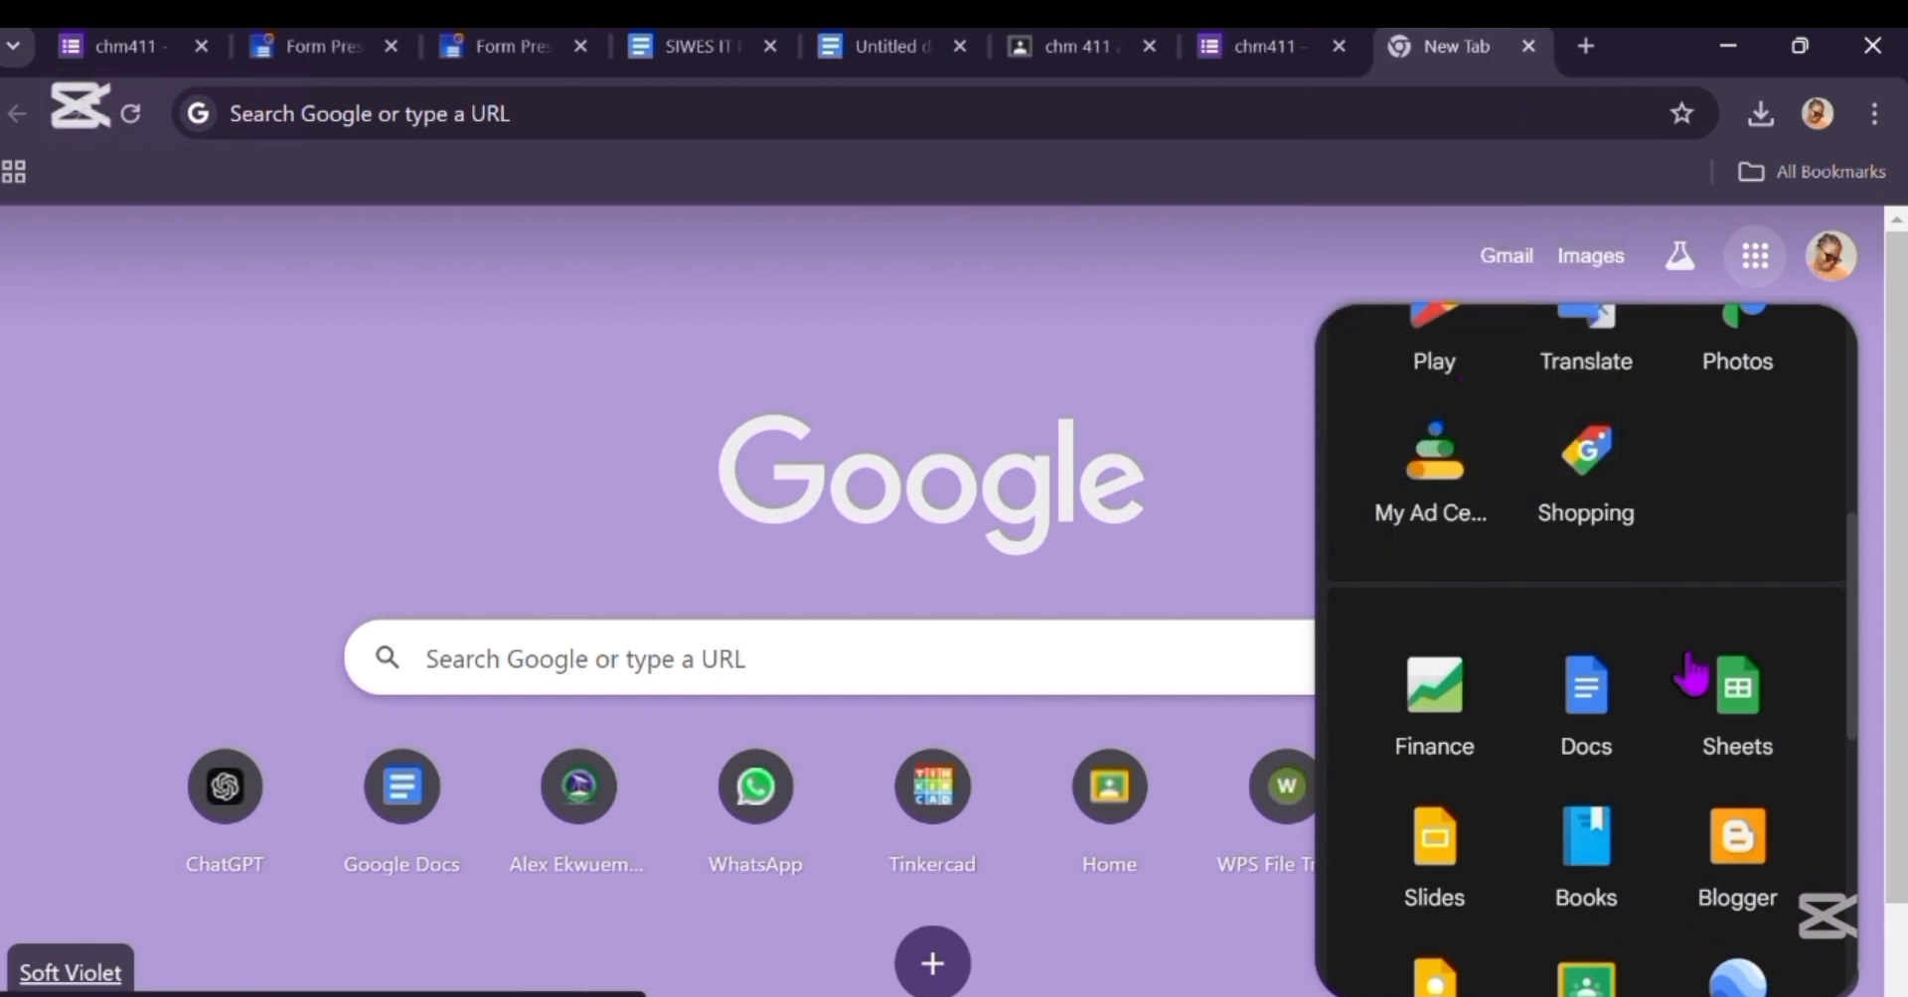
click(1732, 718)
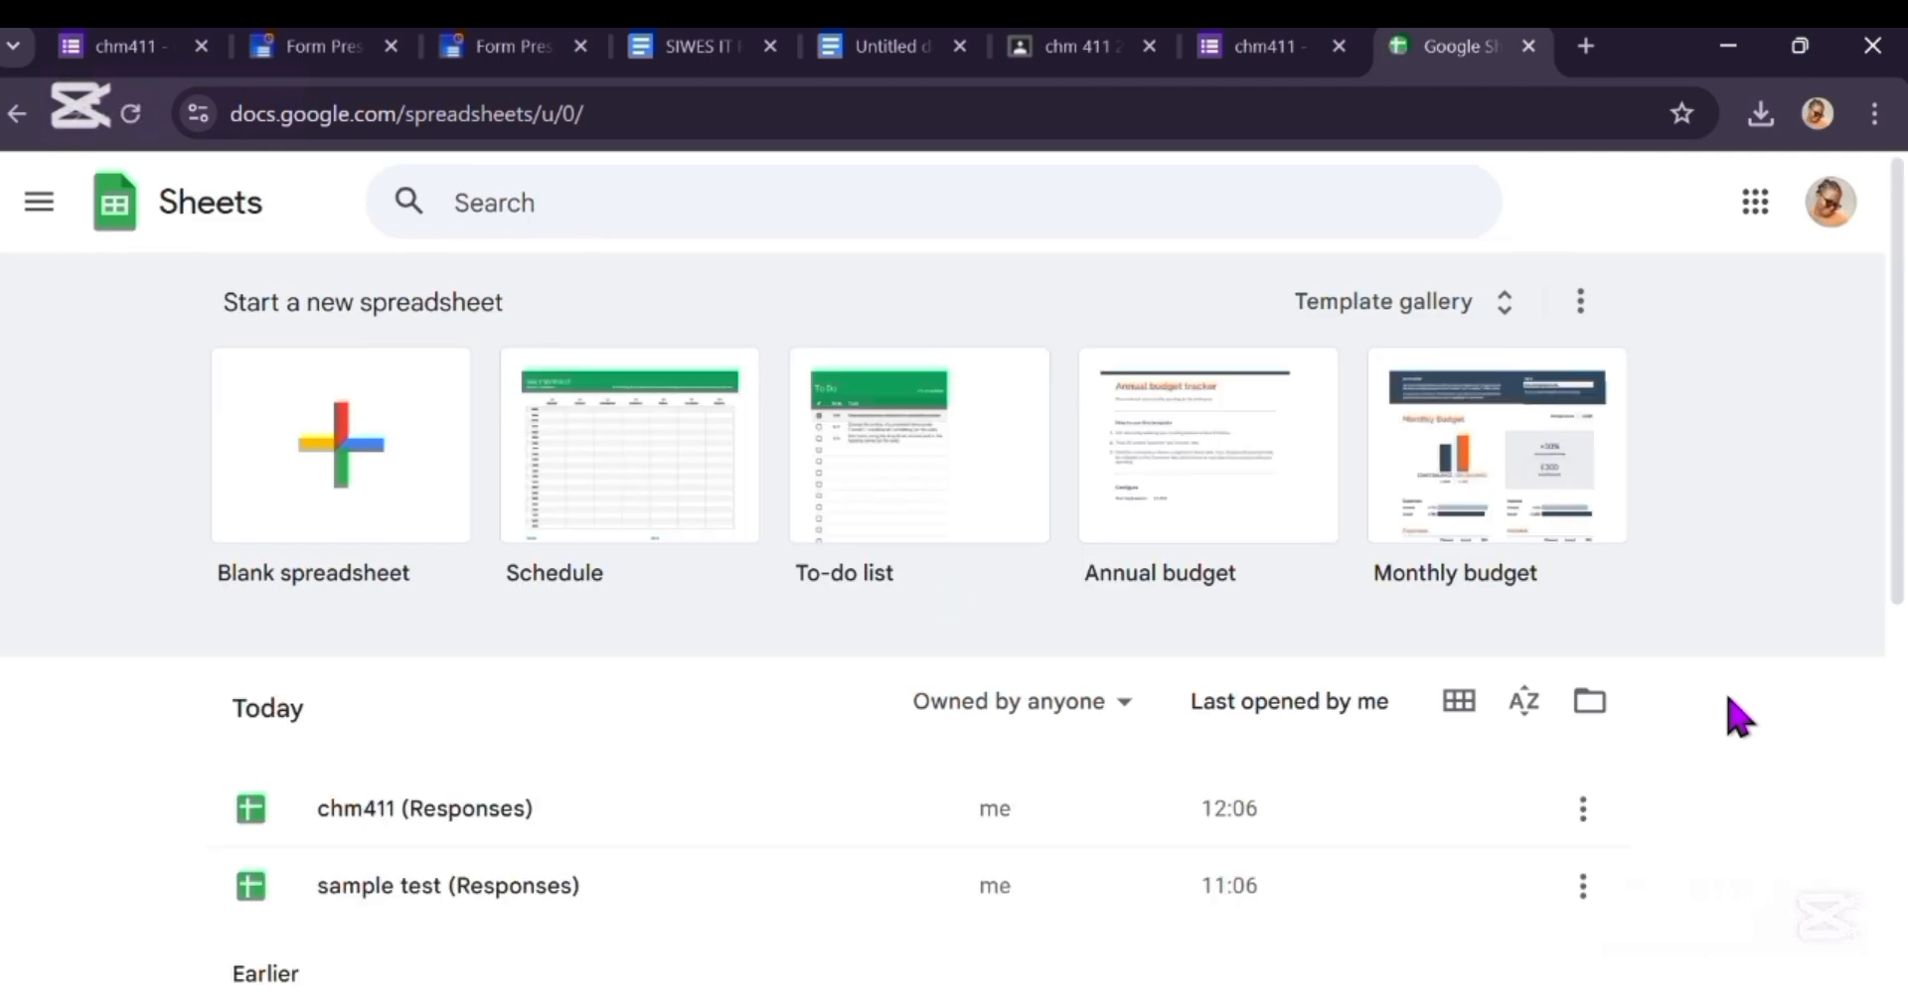
Step: Open chm411 (Responses) from the recent spreadsheets and look across its response columns
scroll(1738, 717, down, 1)
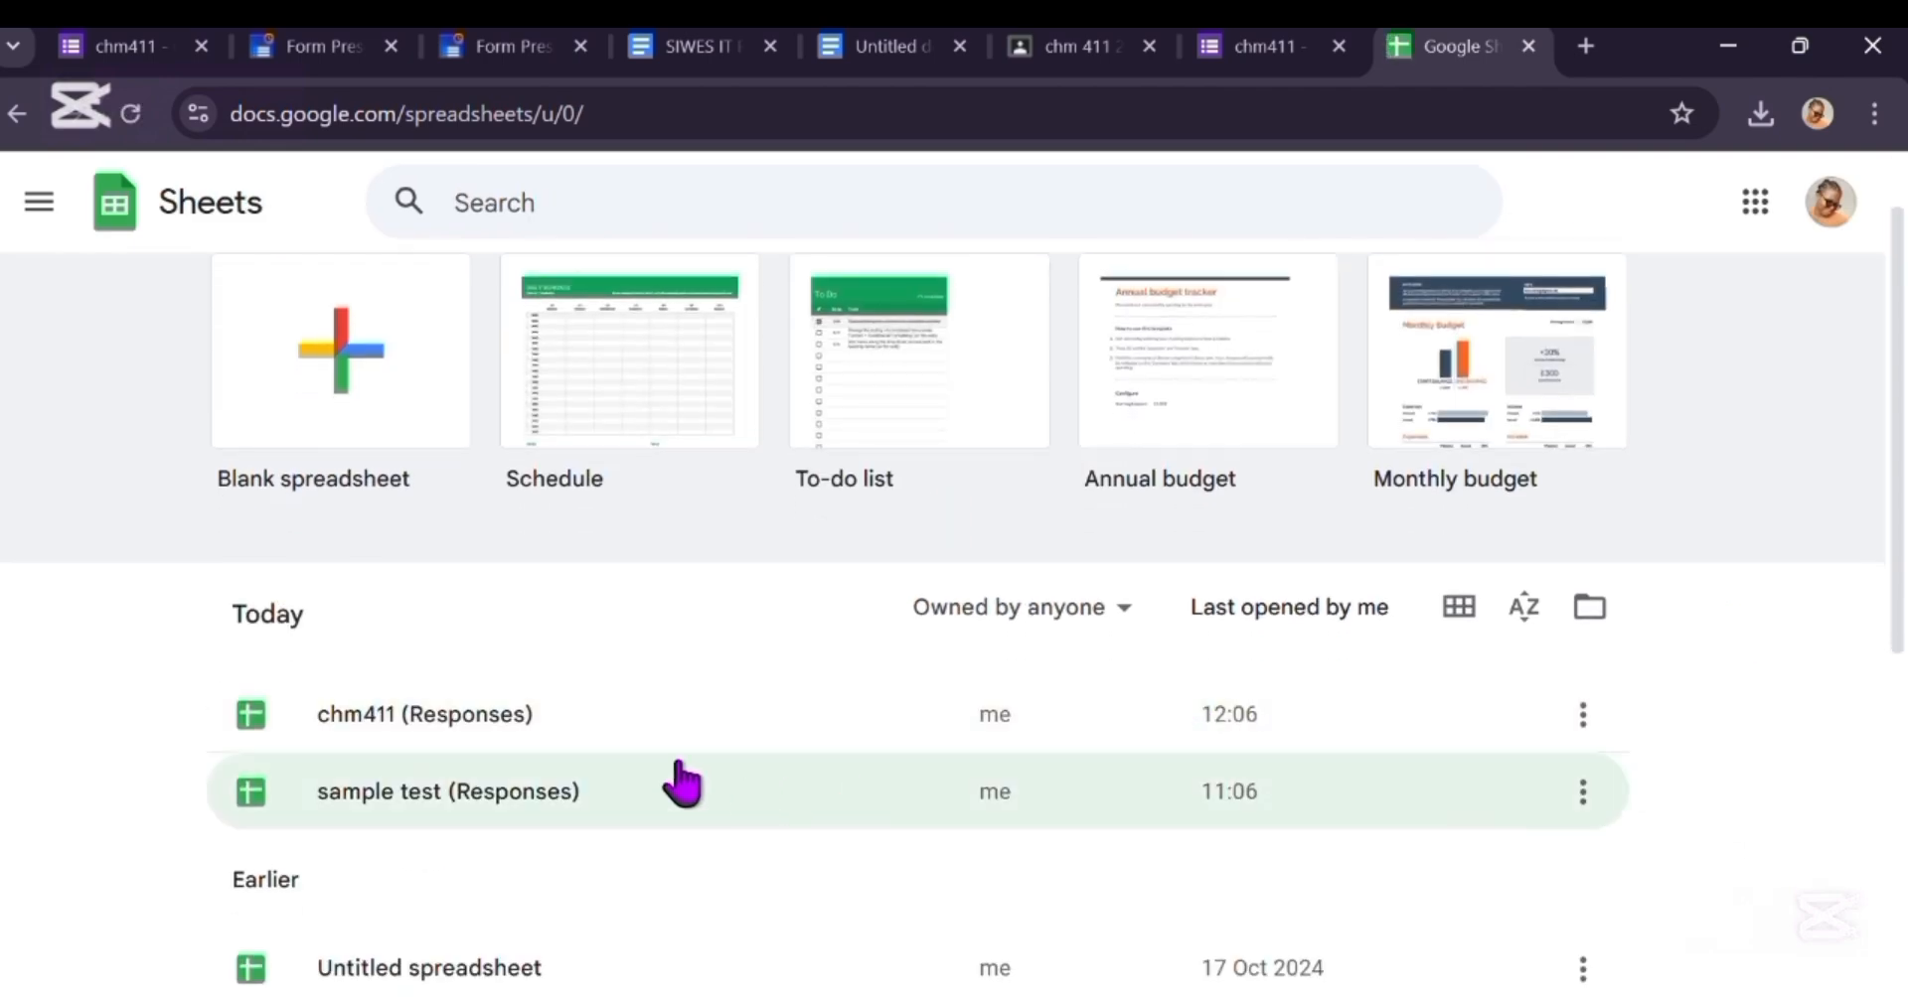
click(523, 737)
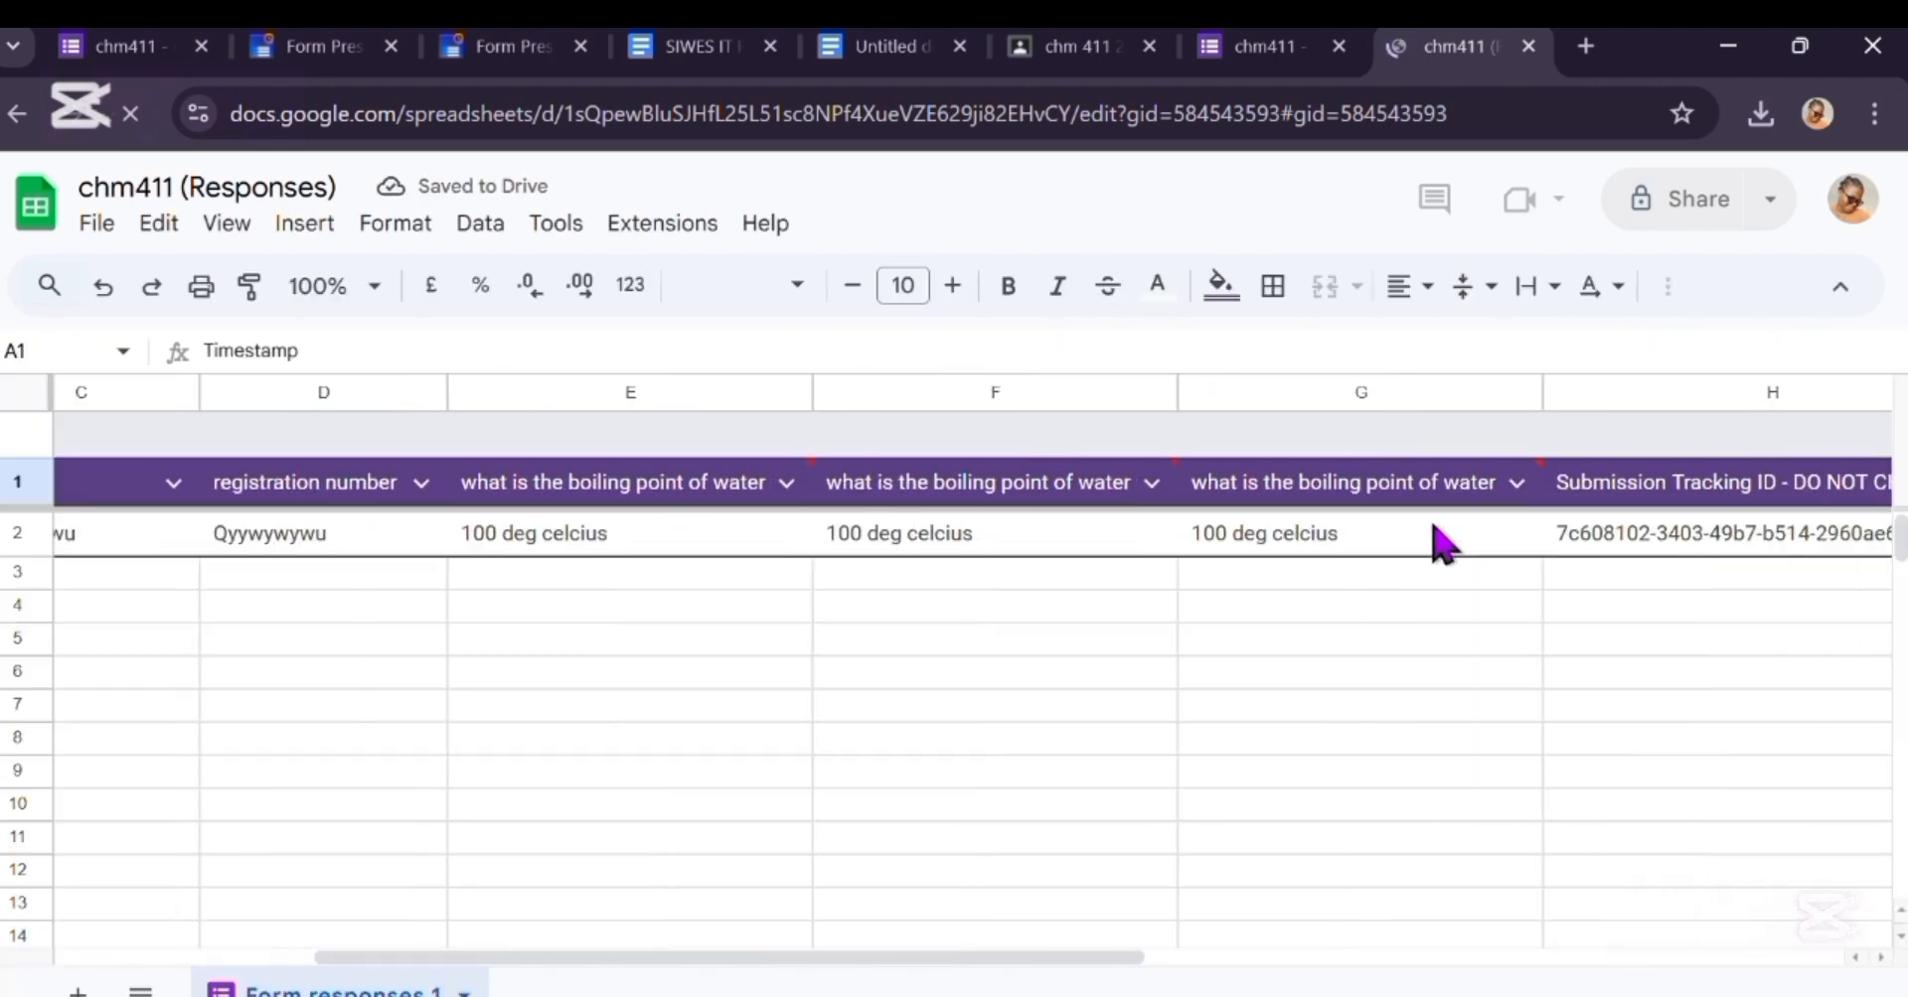
scroll(1443, 545, right, 2)
scroll(1442, 544, left, 5)
scroll(1443, 544, down, 1)
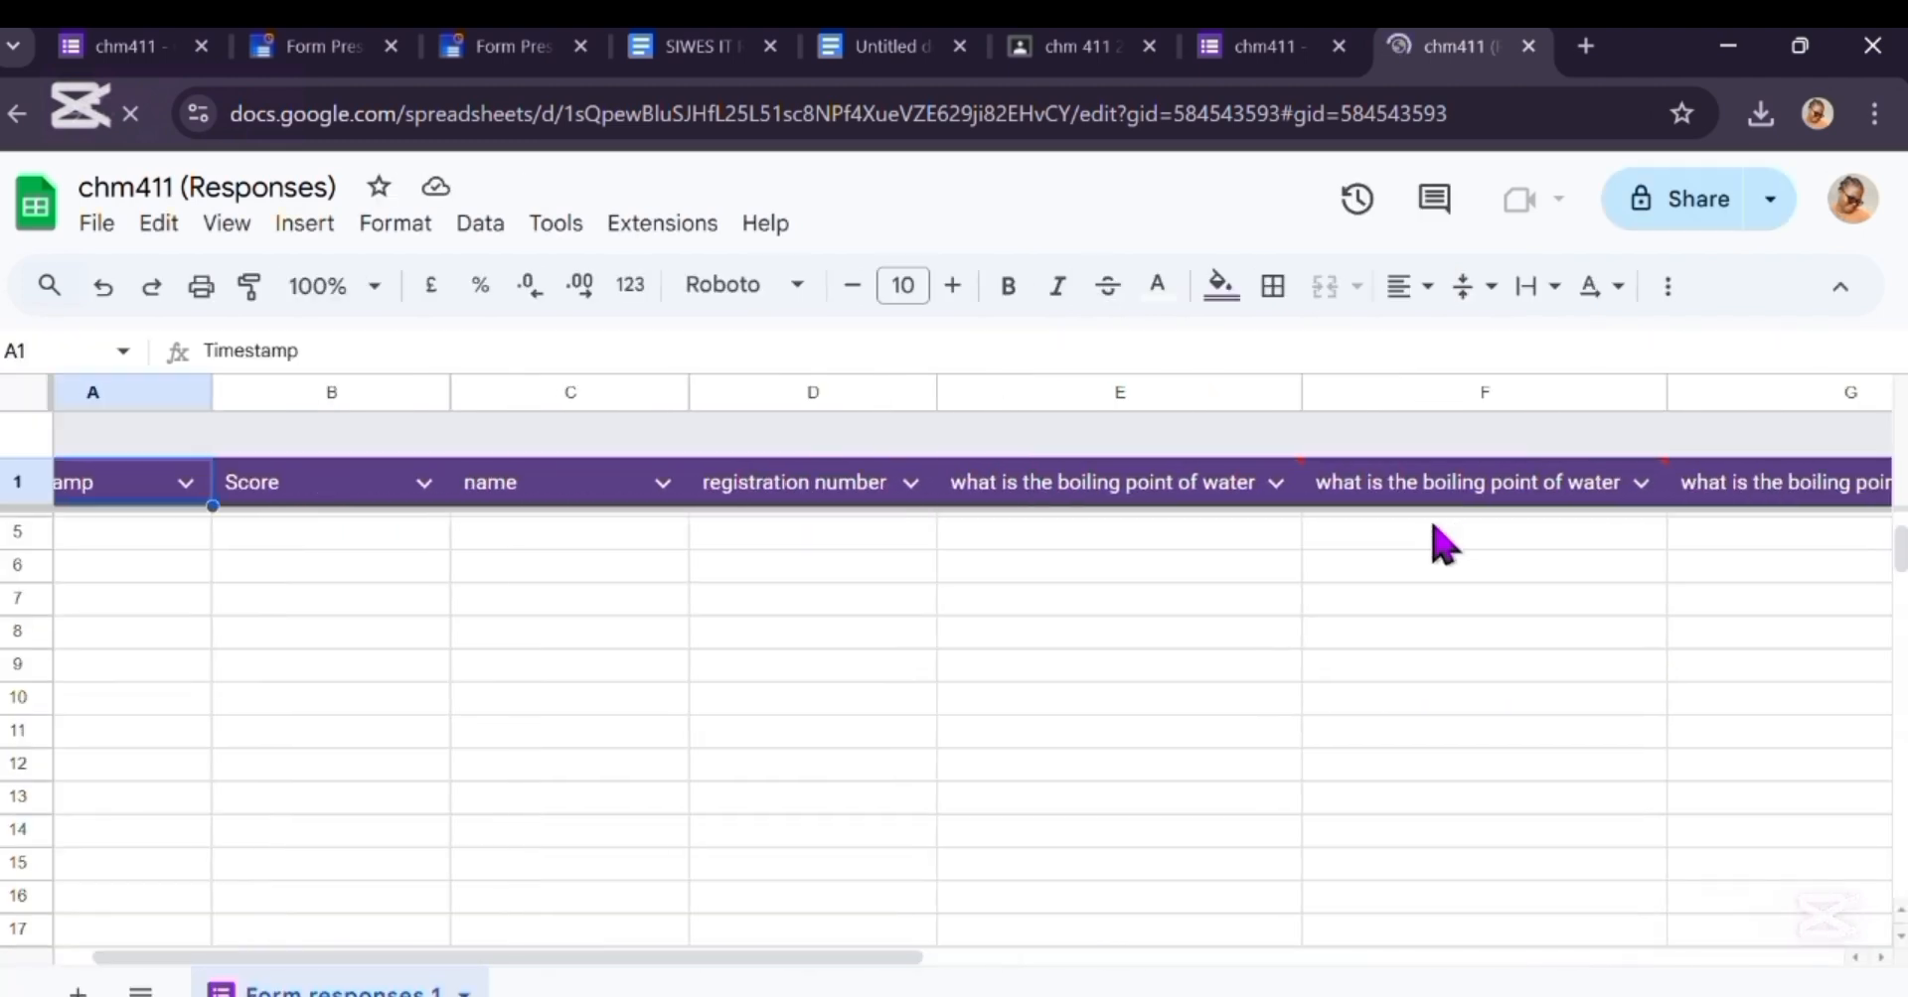
scroll(1443, 544, up, 1)
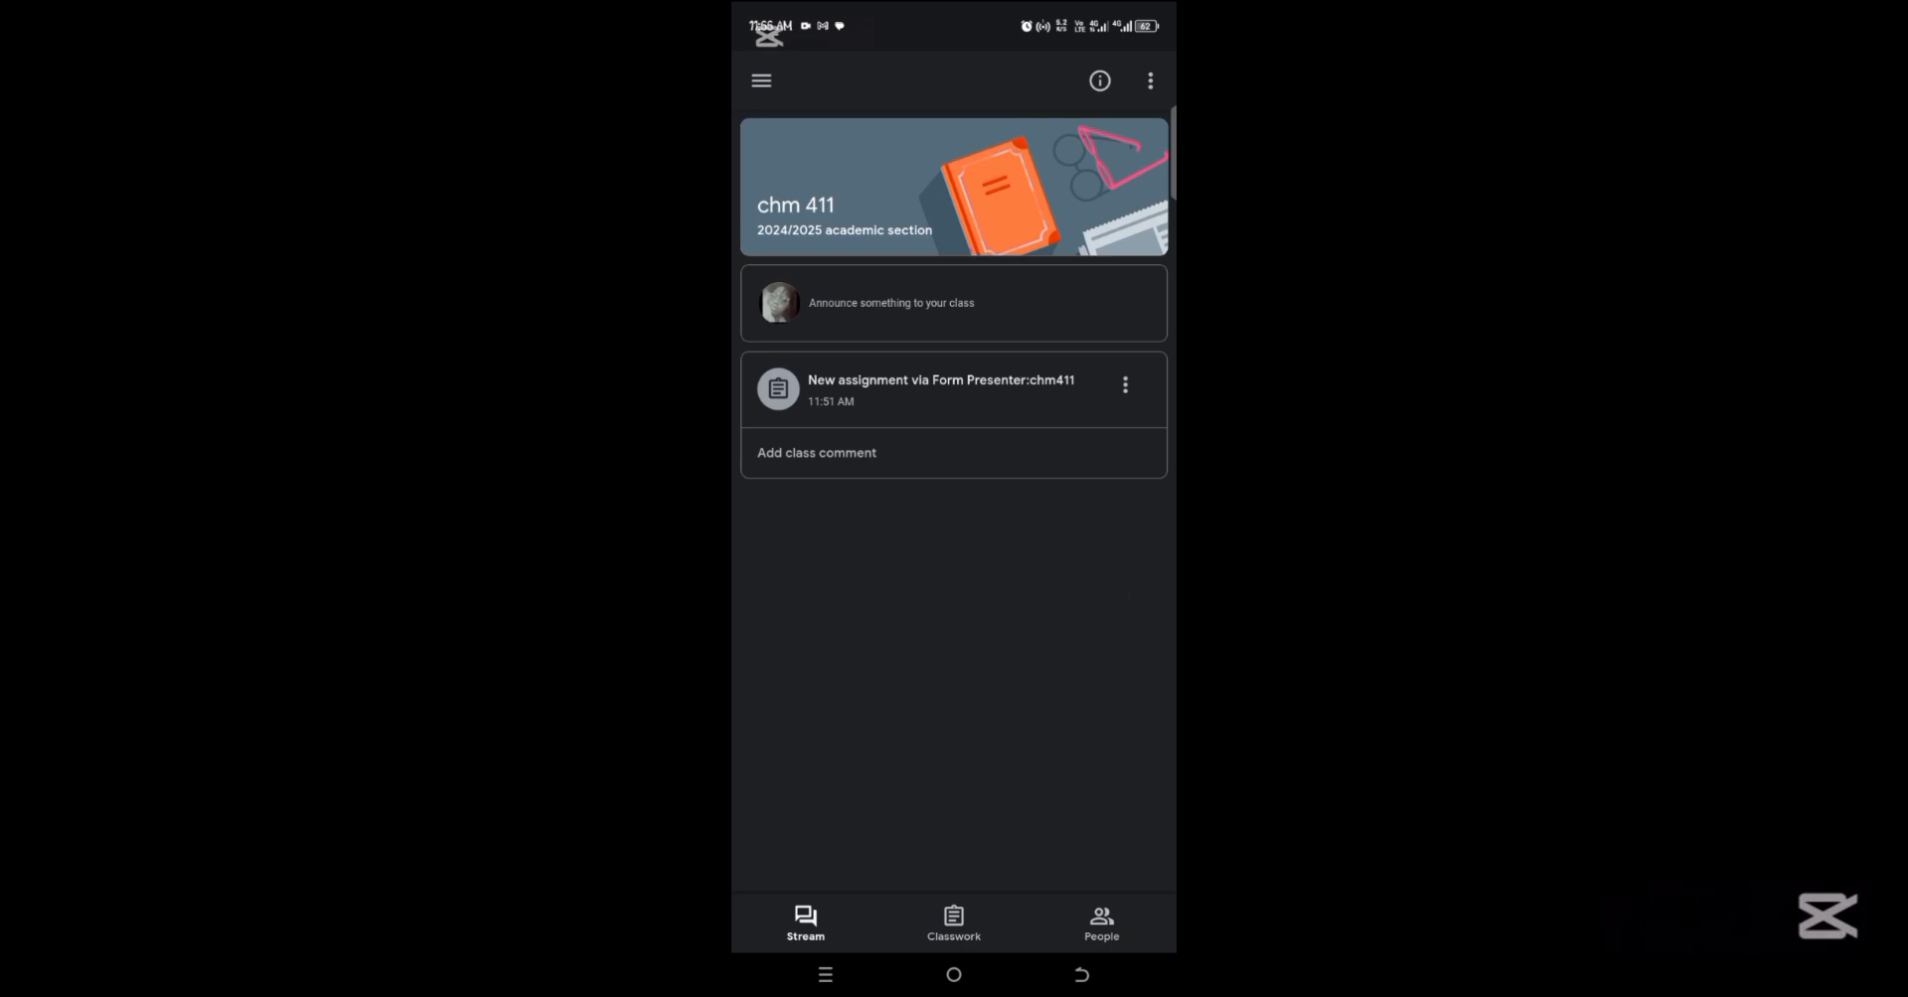
Step: Open the chm411 assignment from the class stream on the phone, launch its Form Presenter attachment and start the timed test
click(1133, 387)
click(882, 386)
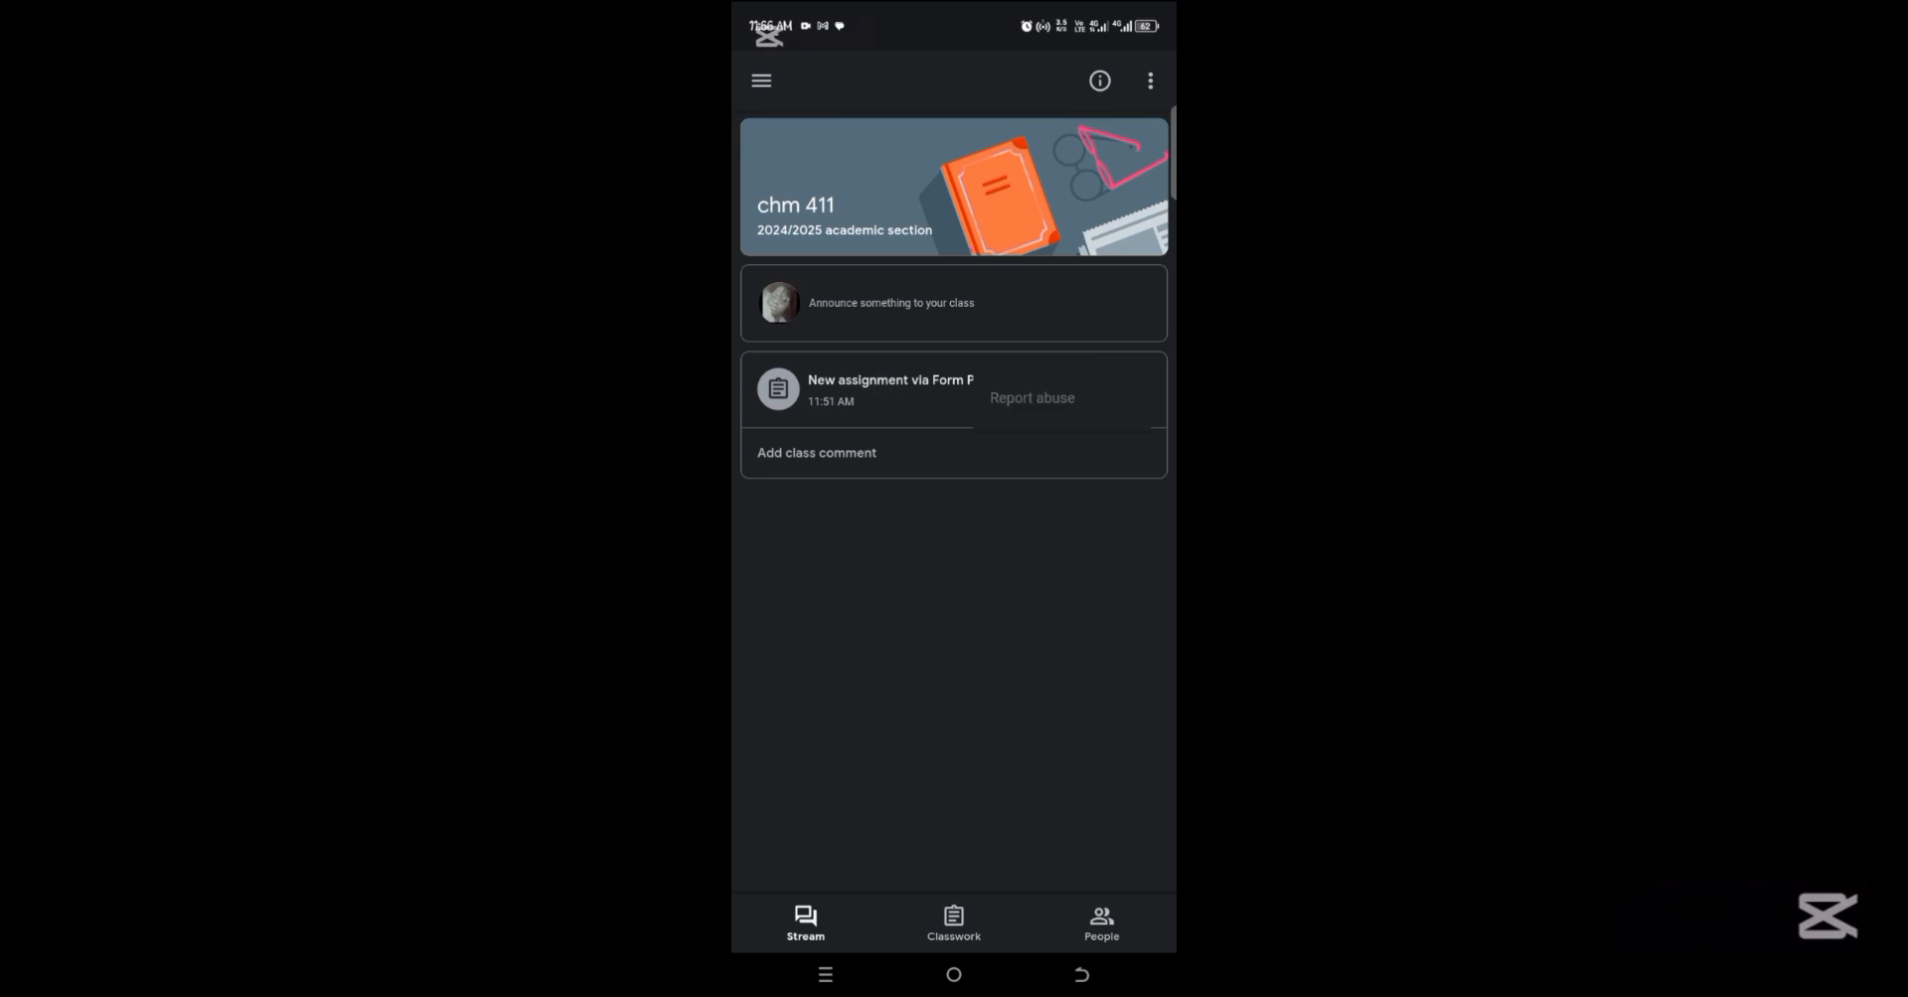
click(939, 388)
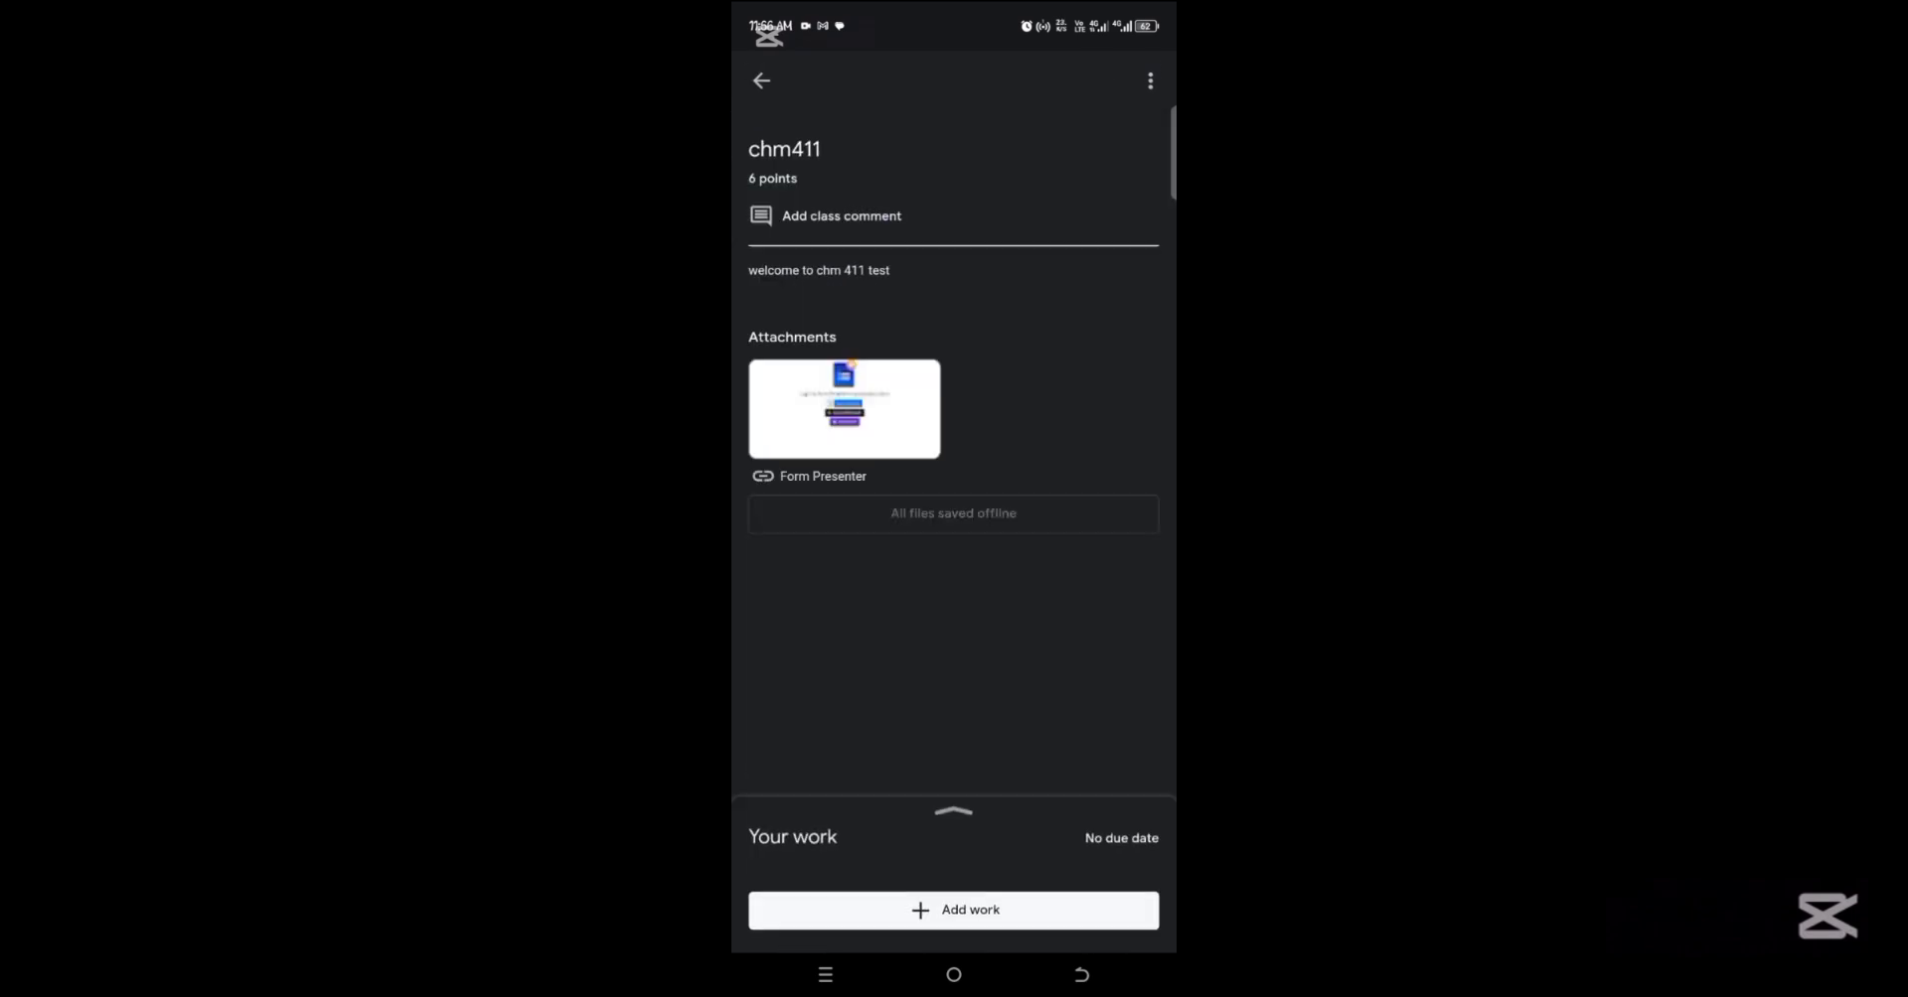
click(844, 408)
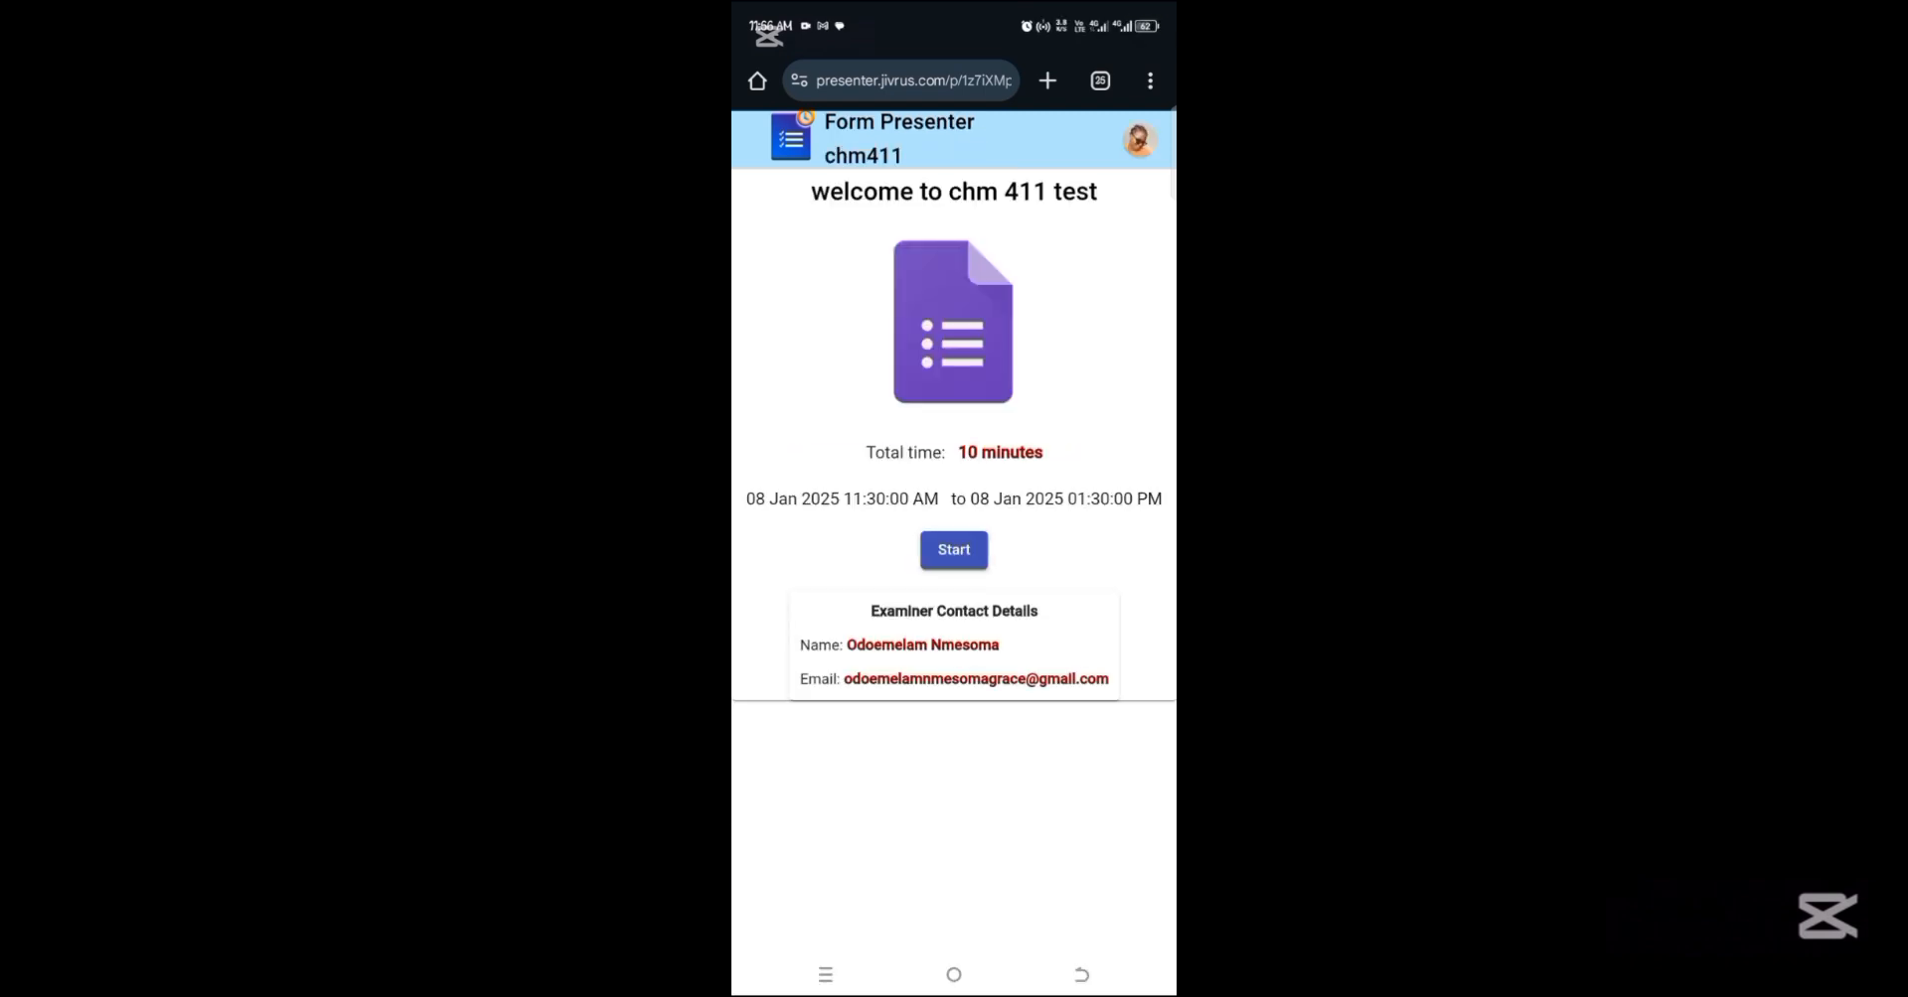
click(954, 546)
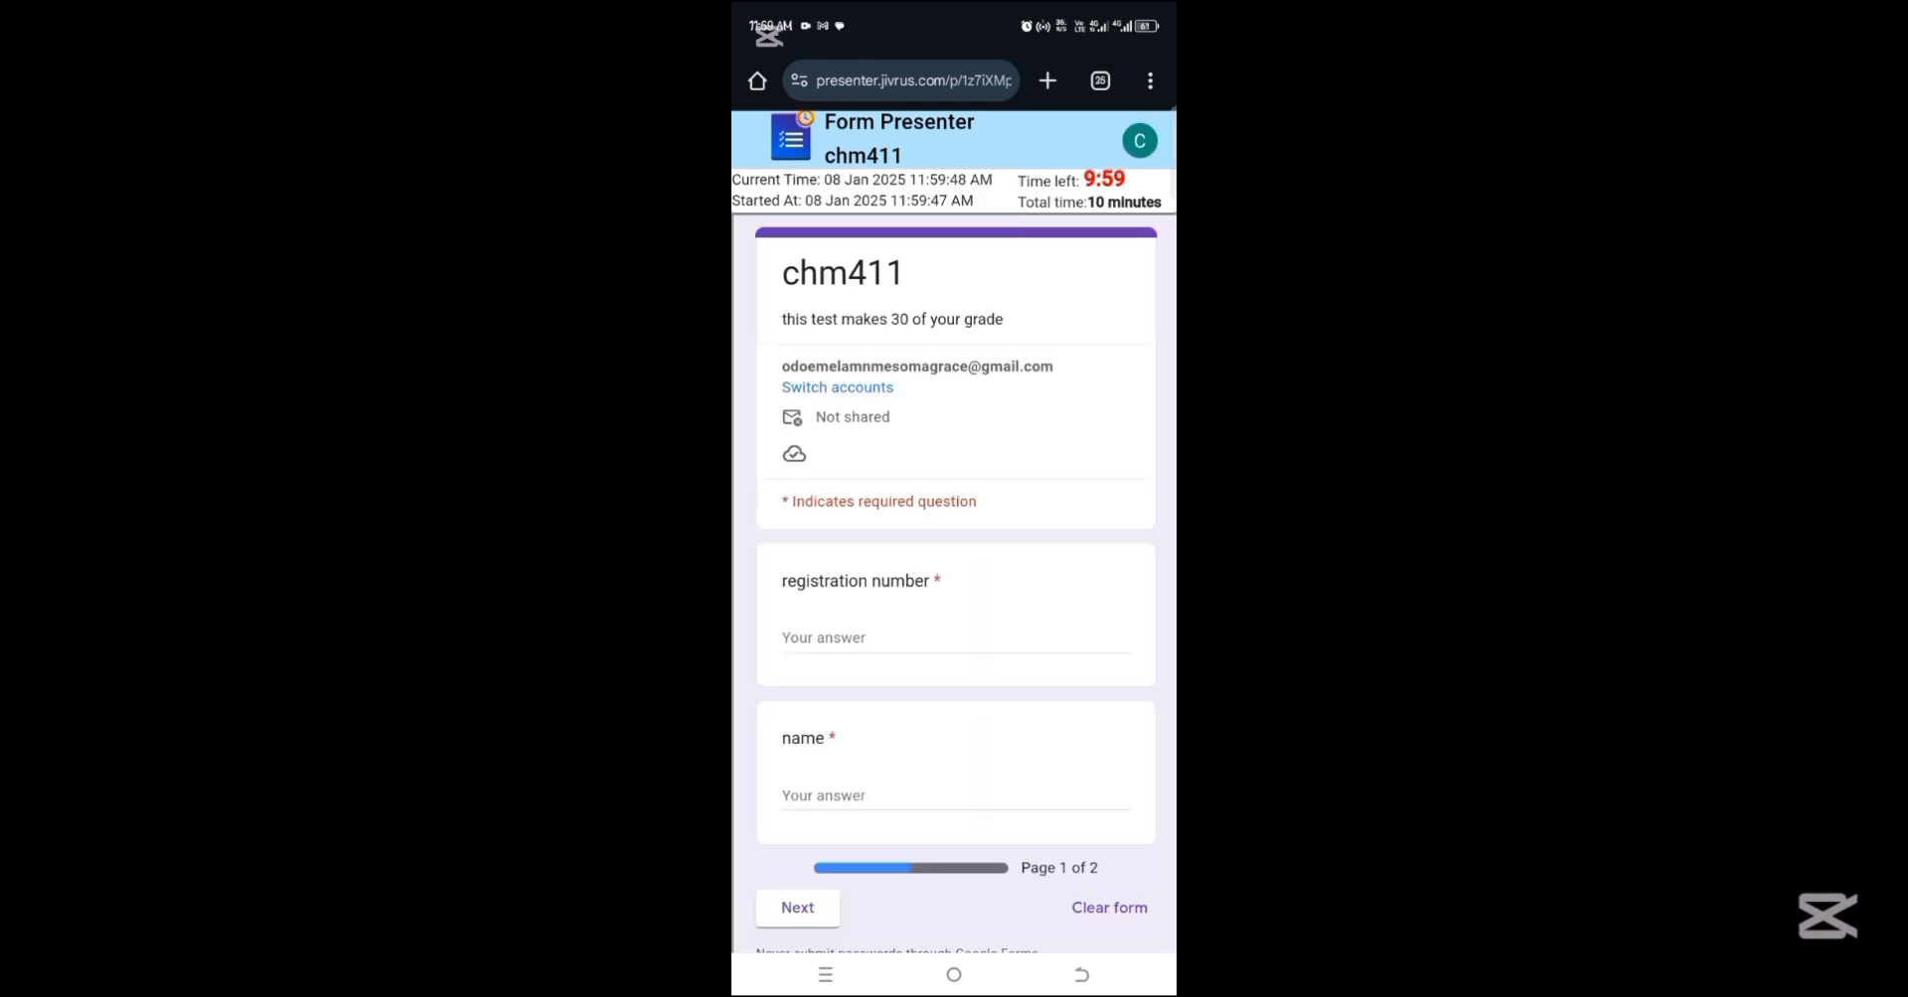
Step: Fill in the student's registration number and name on the test's first page and continue to the questions
click(845, 638)
text(Qyywywywu)
key(Tab)
text(Twyywywu)
key(Escape)
click(797, 640)
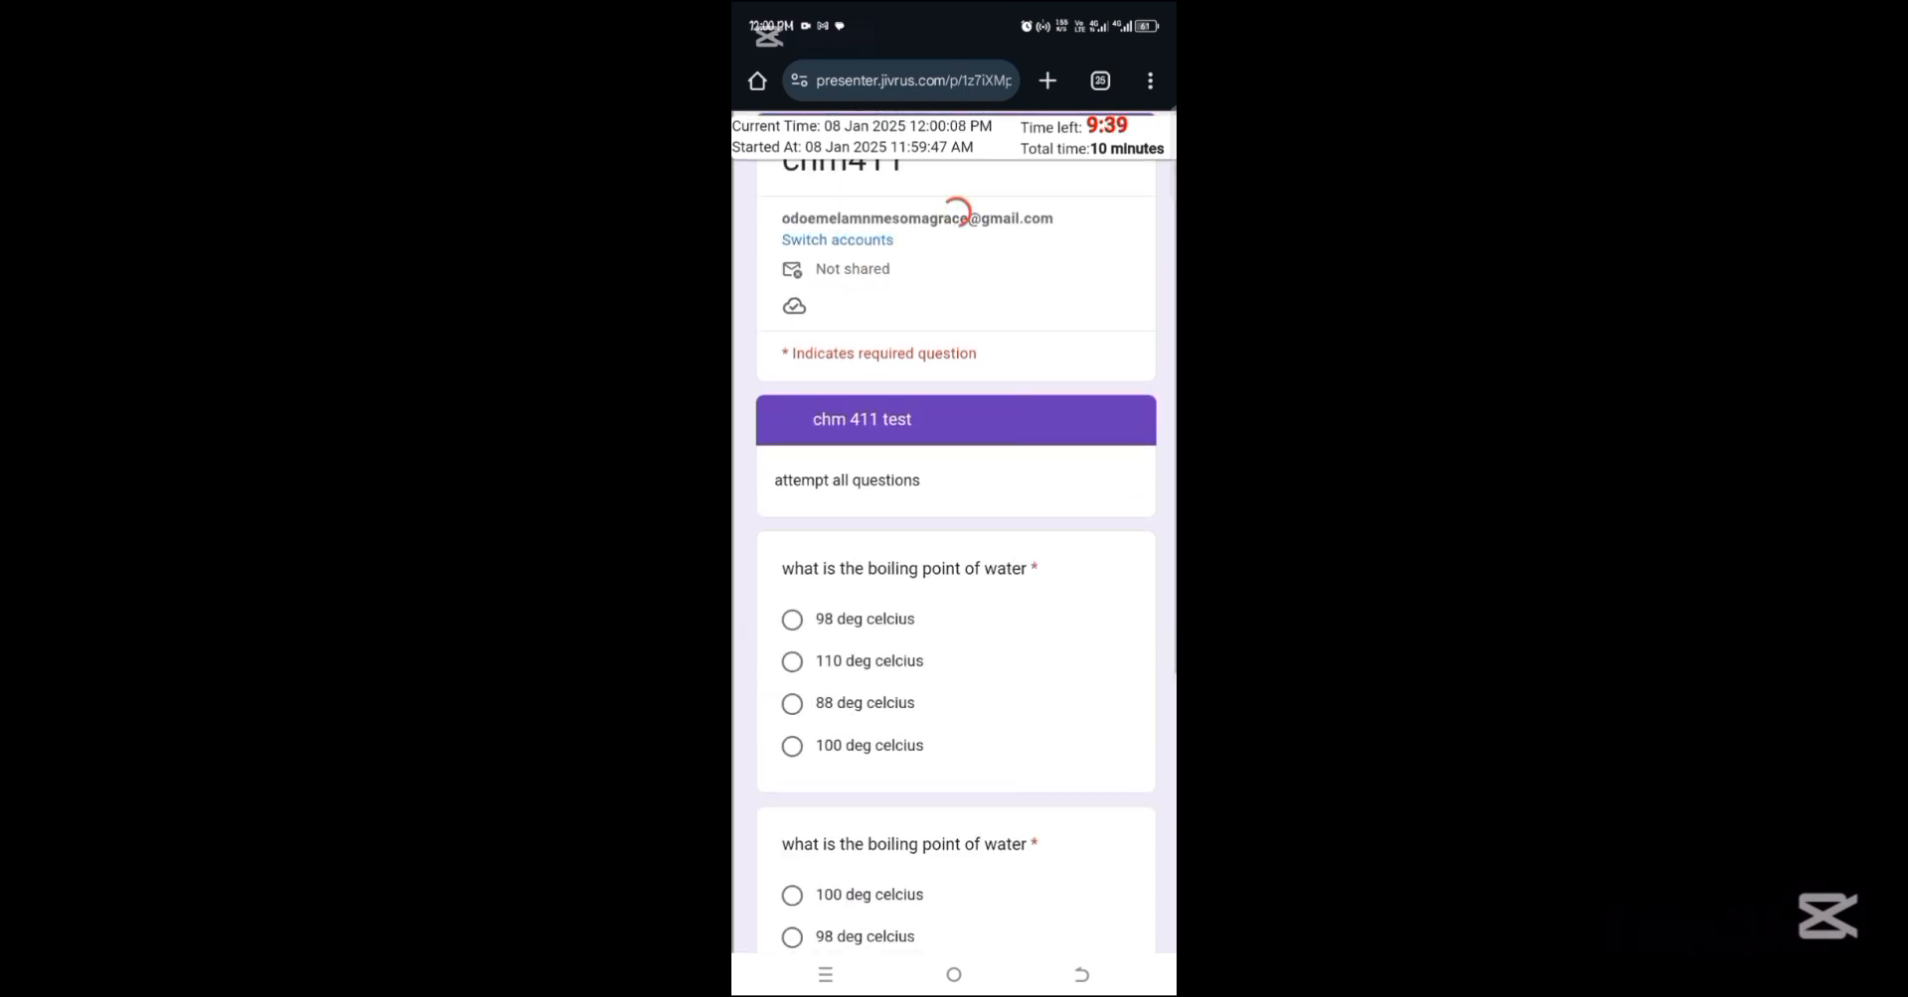
Step: Answer all three boiling point of water questions with 100 deg celcius and submit the test
scroll(956, 536, down, 1)
scroll(956, 537, up, 1)
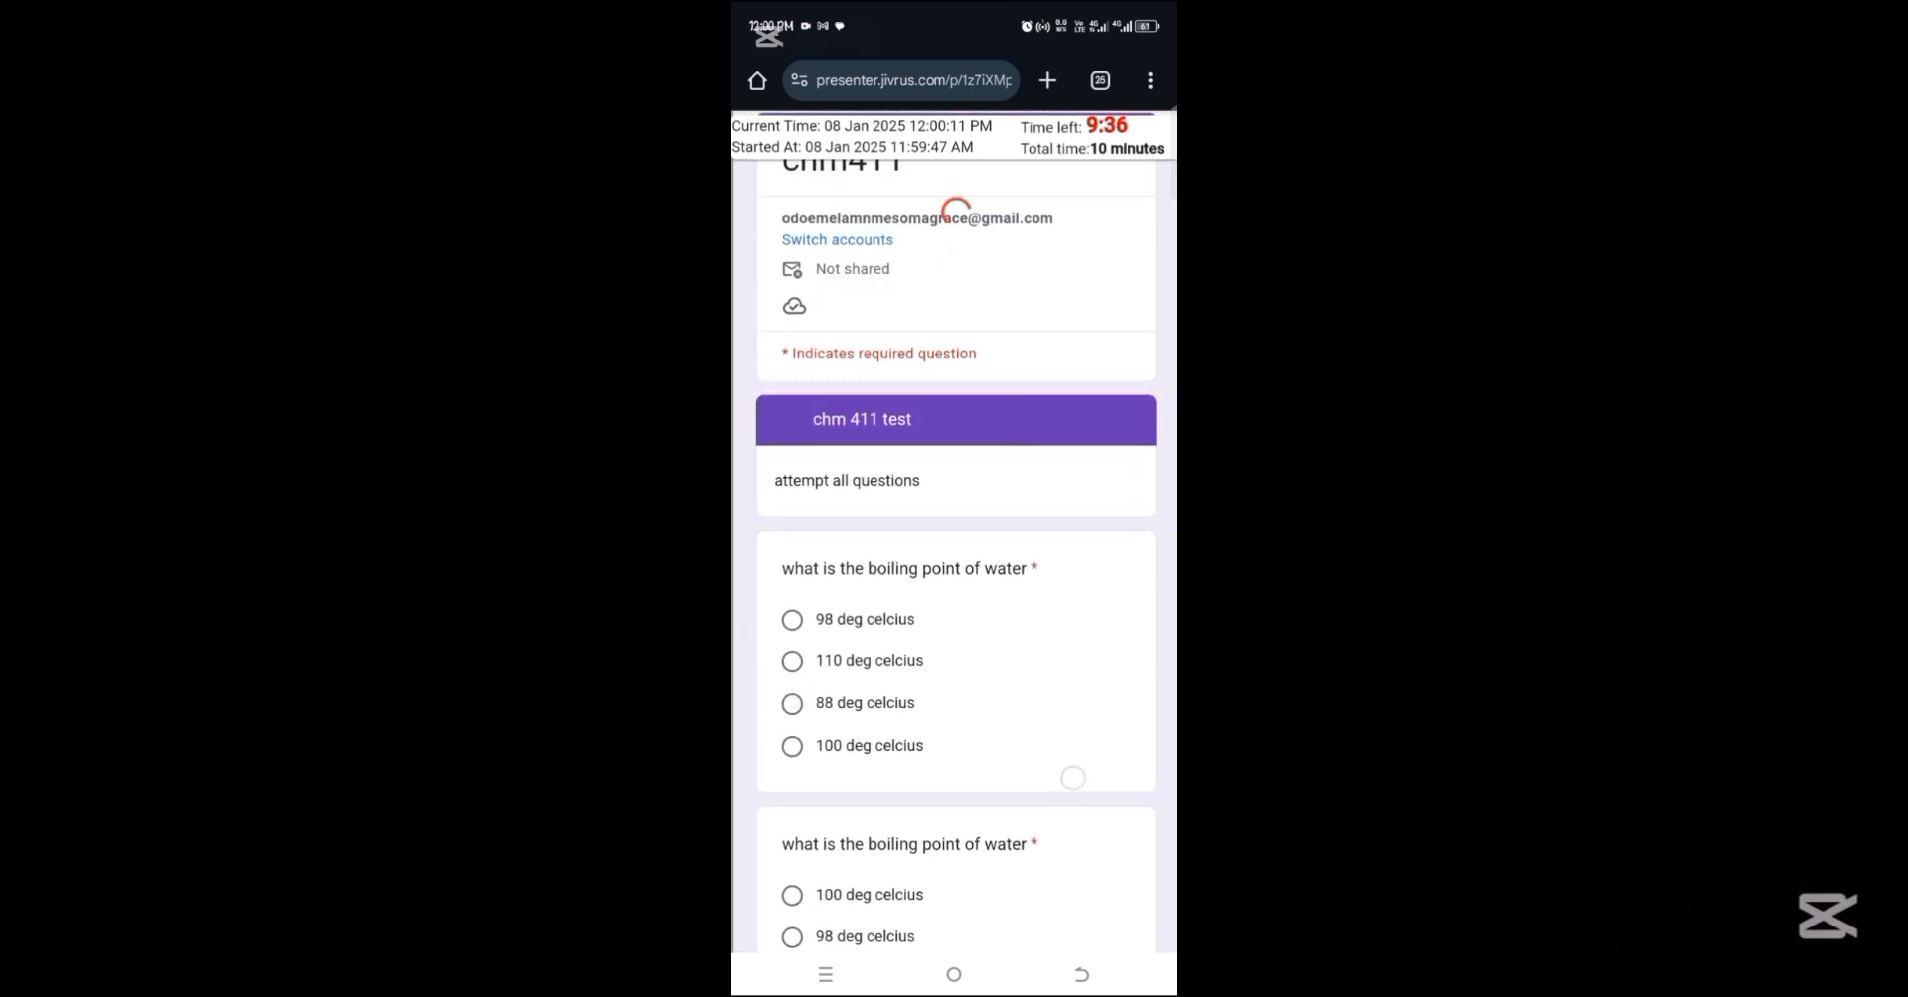
scroll(1073, 778, down, 1)
click(792, 674)
scroll(1107, 728, down, 2)
click(792, 696)
scroll(1089, 799, down, 5)
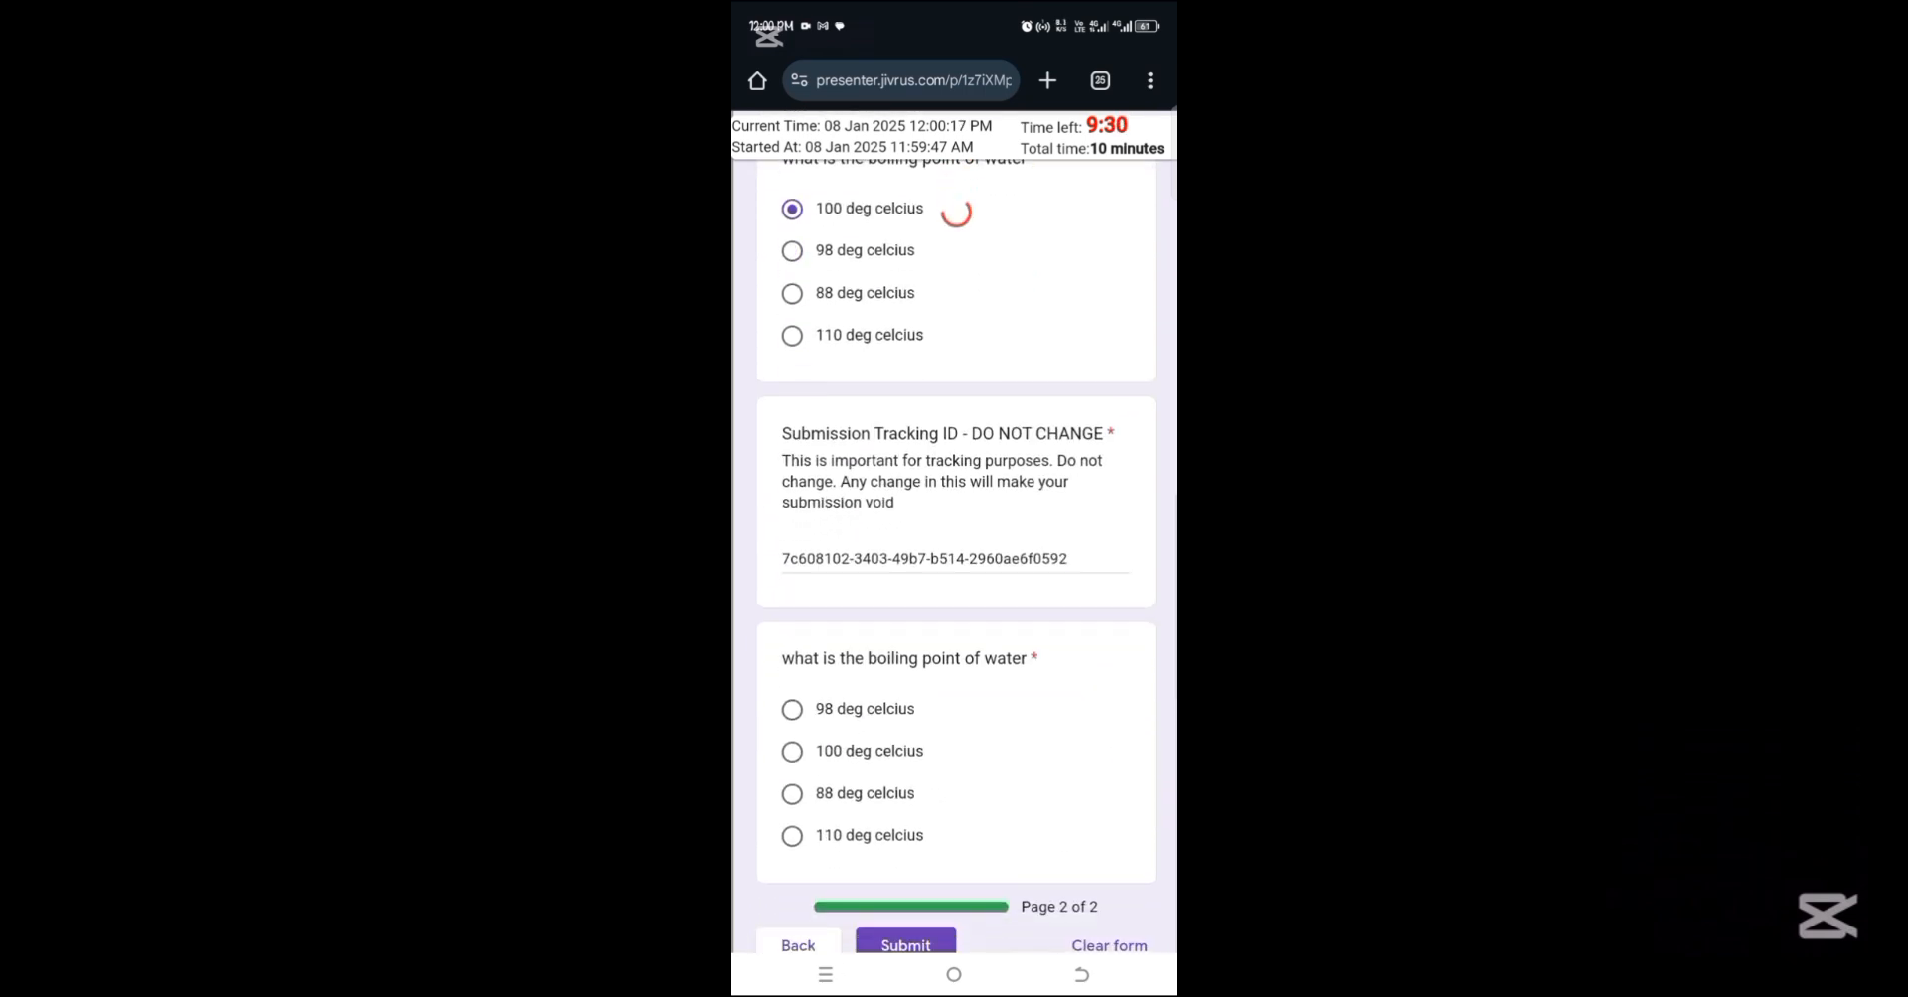
click(792, 752)
scroll(956, 536, down, 1)
click(905, 888)
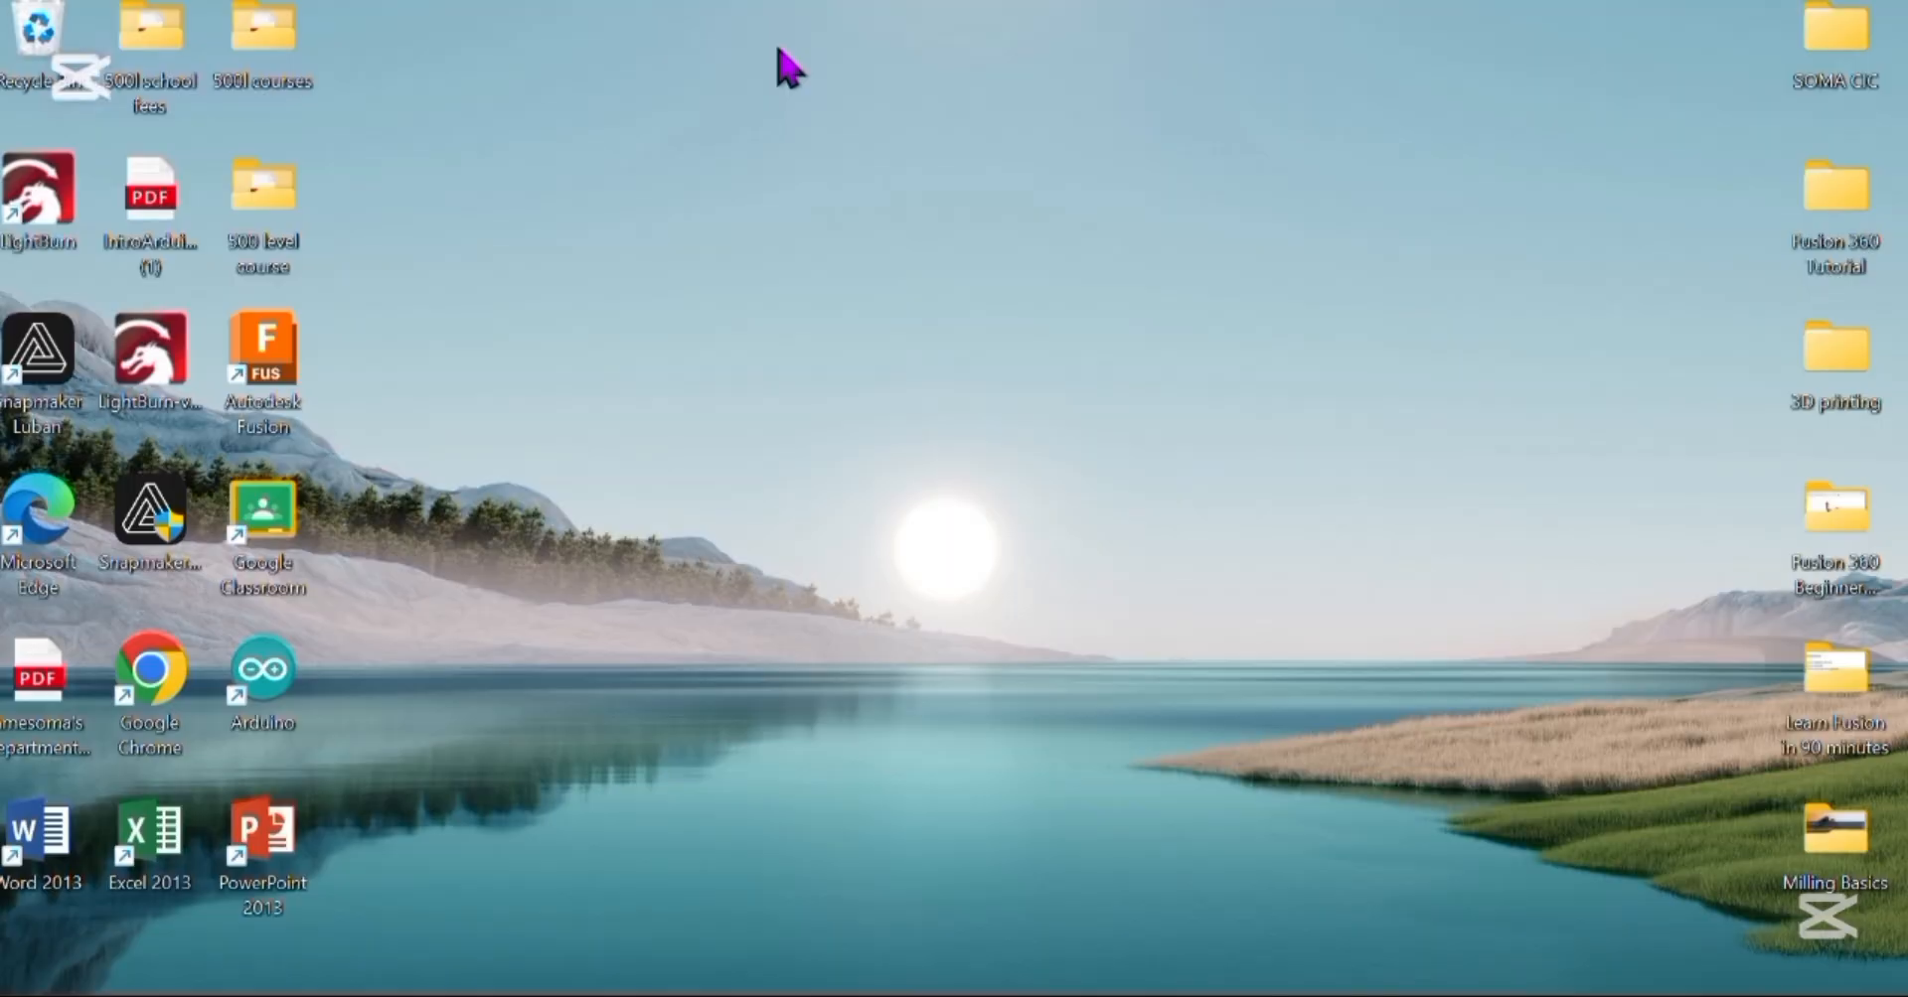